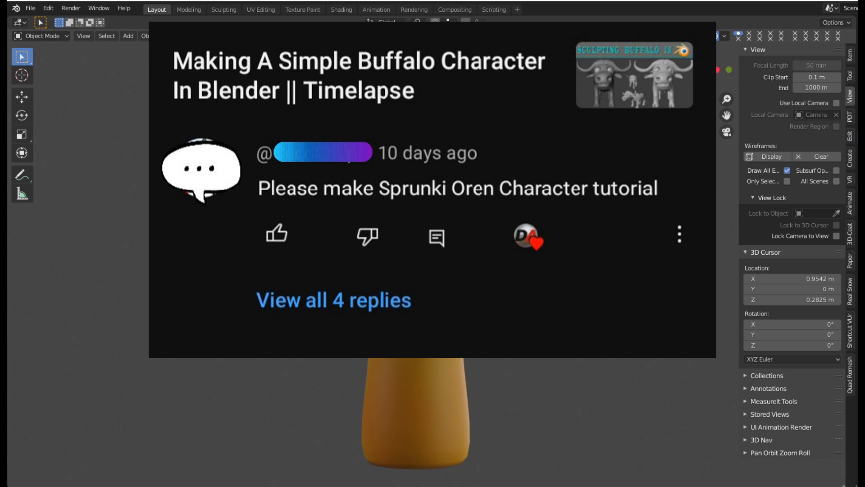
- Display the wireframe over the finished character model
{"action": "left_click", "coordinate": [769, 156]}
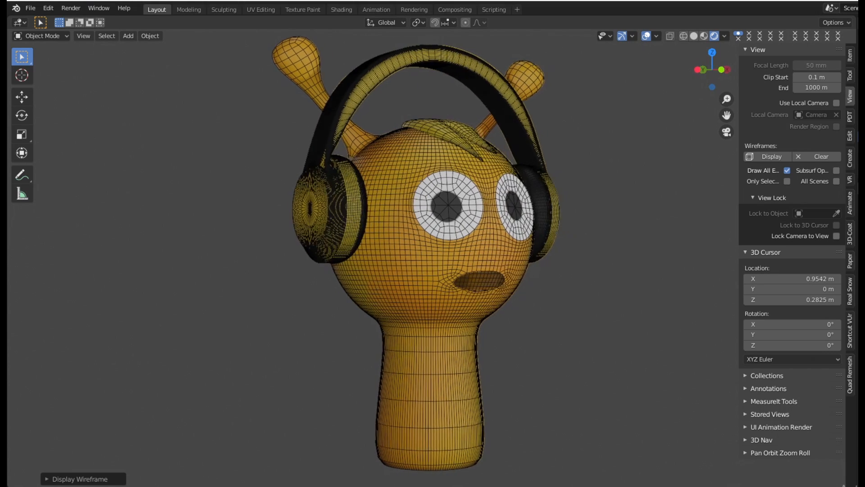
{"action": "key", "text": "g"}
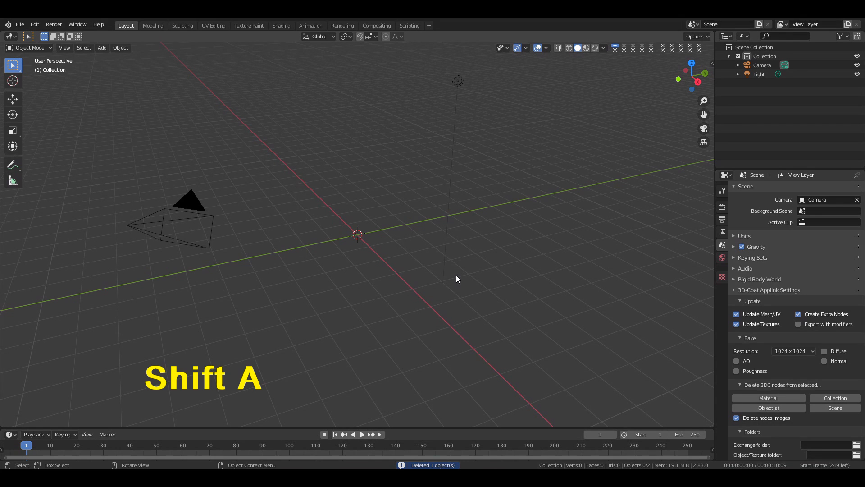
- Add a UV sphere mesh at the world origin
{"action": "key", "text": "shift+a"}
{"action": "mouse_move", "coordinate": [456, 275]}
{"action": "scroll", "coordinate": [521, 85], "scroll_direction": "up", "scroll_amount": 3}
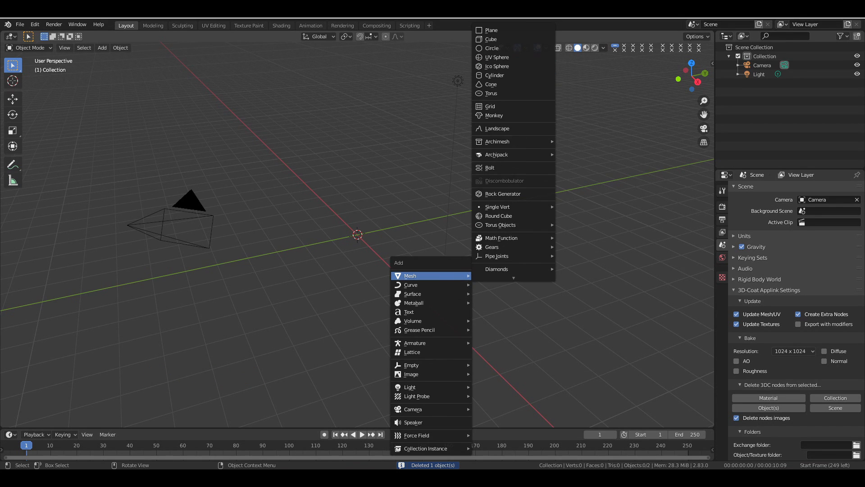
{"action": "left_click", "coordinate": [503, 57]}
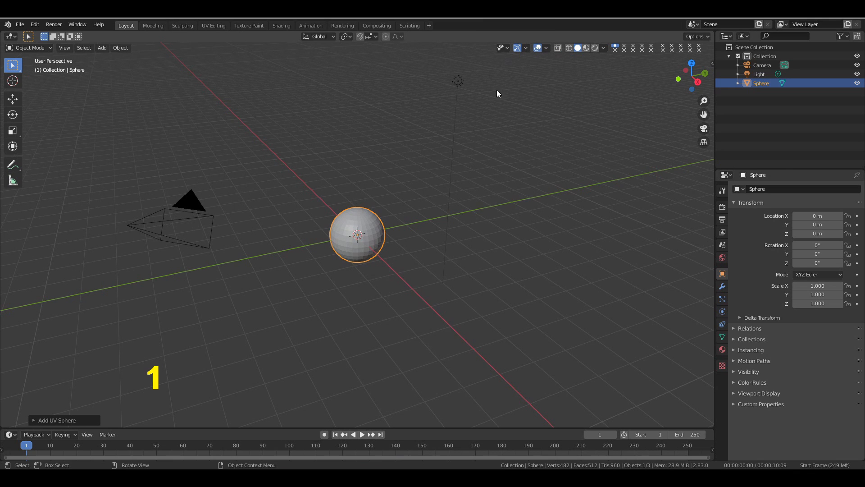
- In front view, select all faces on the negative X half of the sphere, including the hidden back ones, and delete them
{"action": "key", "text": "KP_1"}
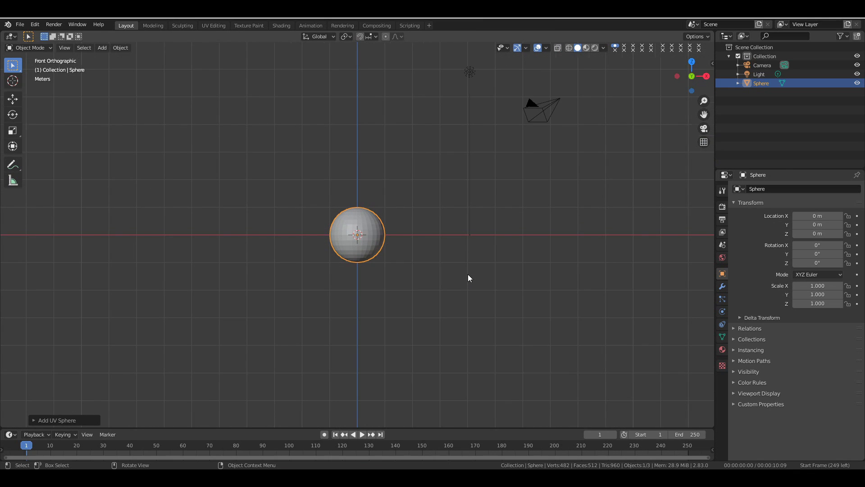
{"action": "scroll", "coordinate": [467, 274], "scroll_direction": "up", "scroll_amount": 3}
{"action": "scroll", "coordinate": [468, 274], "scroll_direction": "up", "scroll_amount": 3}
{"action": "key", "text": "Tab"}
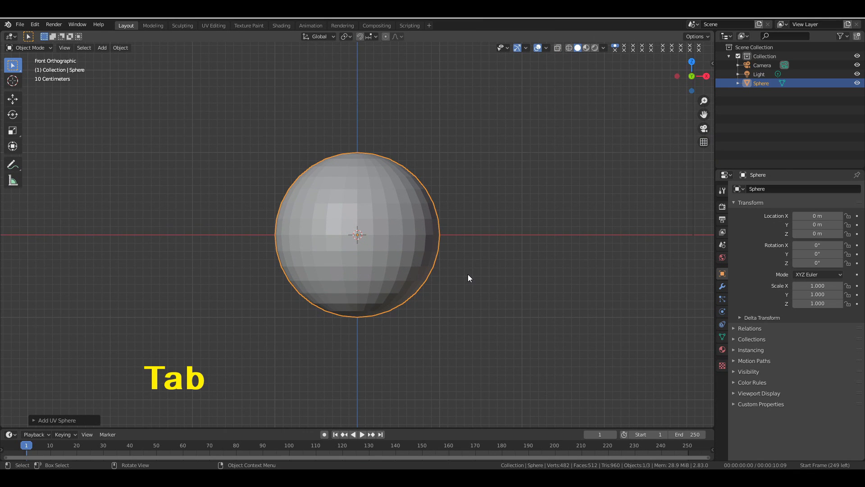
{"action": "key", "text": "Tab"}
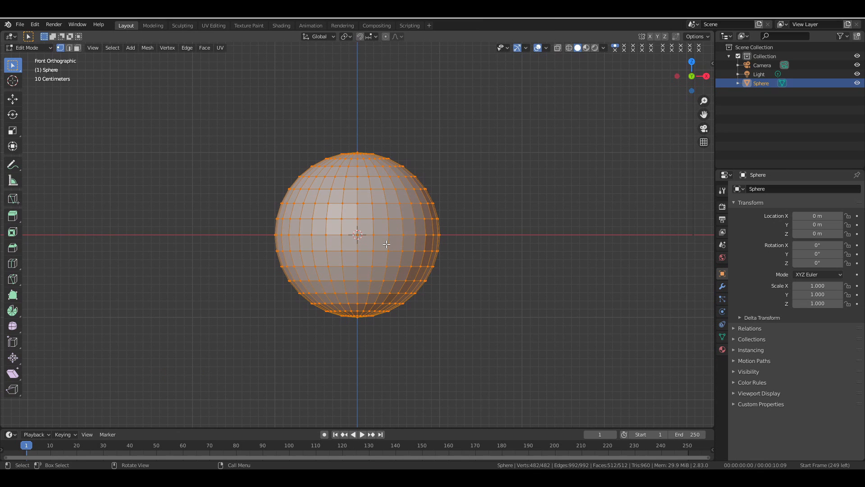
{"action": "key", "text": "alt+z"}
{"action": "left_click", "coordinate": [240, 139]}
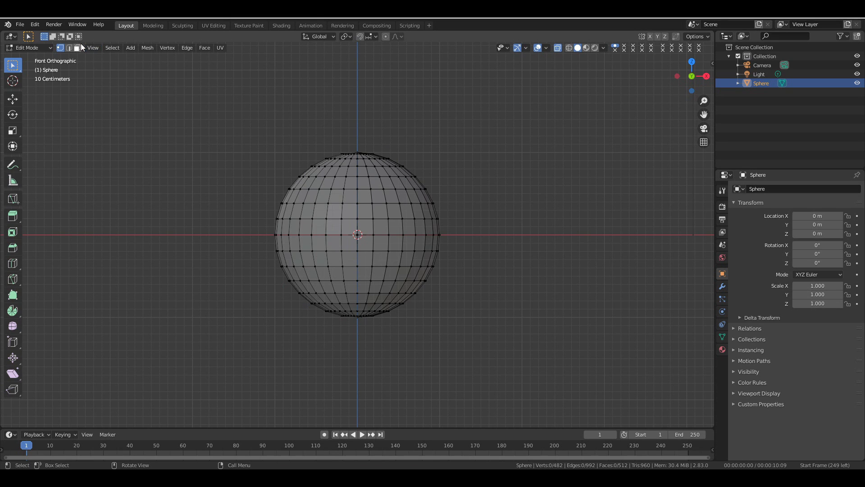
{"action": "left_click", "coordinate": [77, 48]}
{"action": "left_click_drag", "start_coordinate": [205, 97], "coordinate": [358, 367]}
{"action": "key", "text": "alt+z"}
{"action": "left_click_drag", "start_coordinate": [691, 77], "coordinate": [524, 161]}
{"action": "key", "text": "alt+z"}
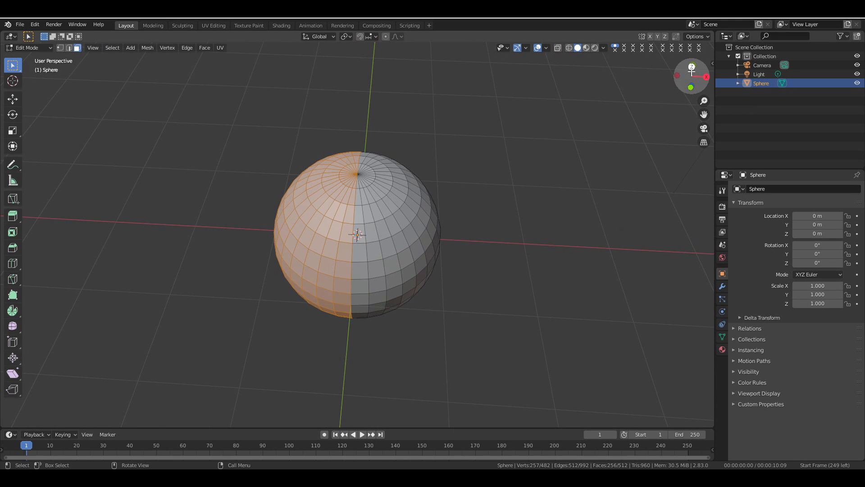
{"action": "left_click_drag", "start_coordinate": [687, 75], "coordinate": [507, 131]}
{"action": "scroll", "coordinate": [507, 131], "scroll_direction": "up", "scroll_amount": 4}
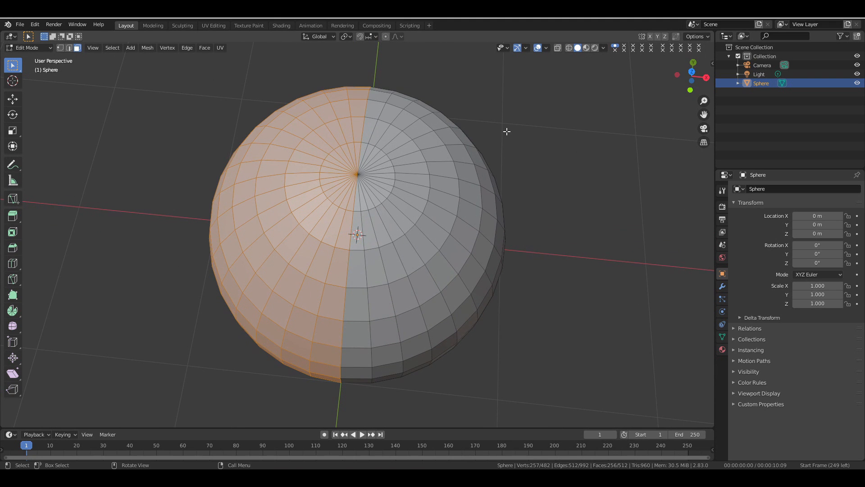
{"action": "scroll", "coordinate": [506, 131], "scroll_direction": "down", "scroll_amount": 4}
{"action": "key", "text": "KP_1"}
{"action": "key", "text": "x"}
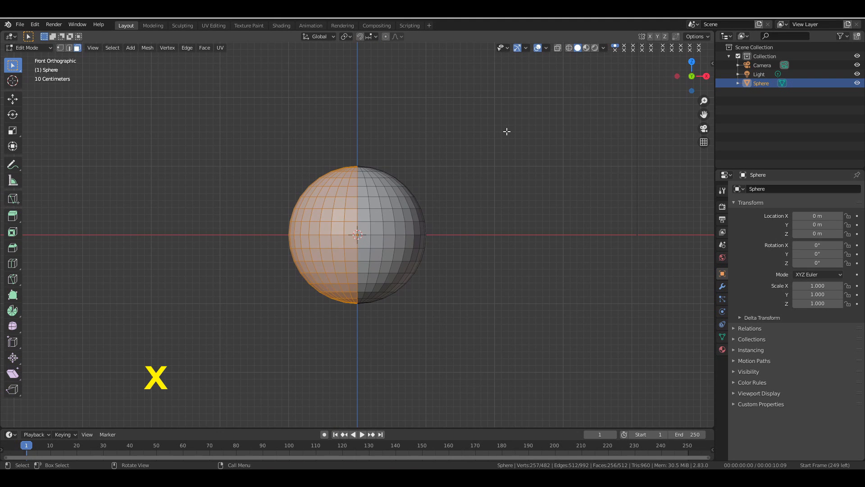
{"action": "left_click", "coordinate": [584, 133]}
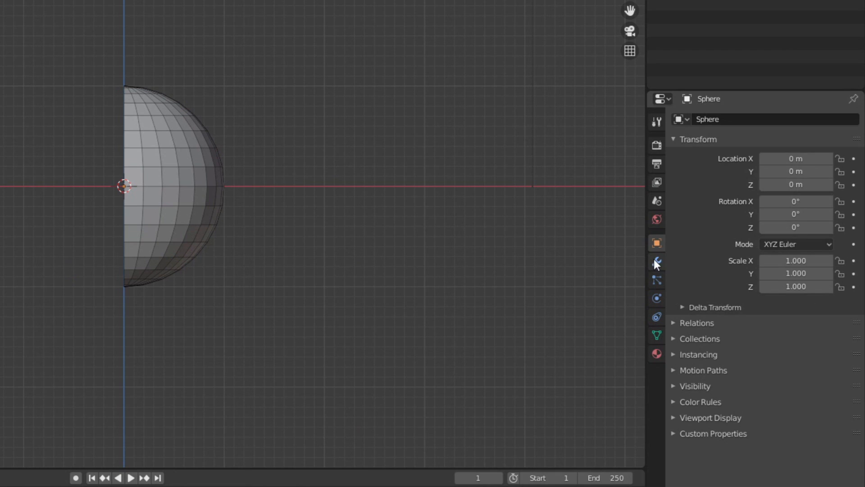
- Add a Mirror modifier to the half sphere on the X axis with Clipping enabled
{"action": "left_click", "coordinate": [722, 287]}
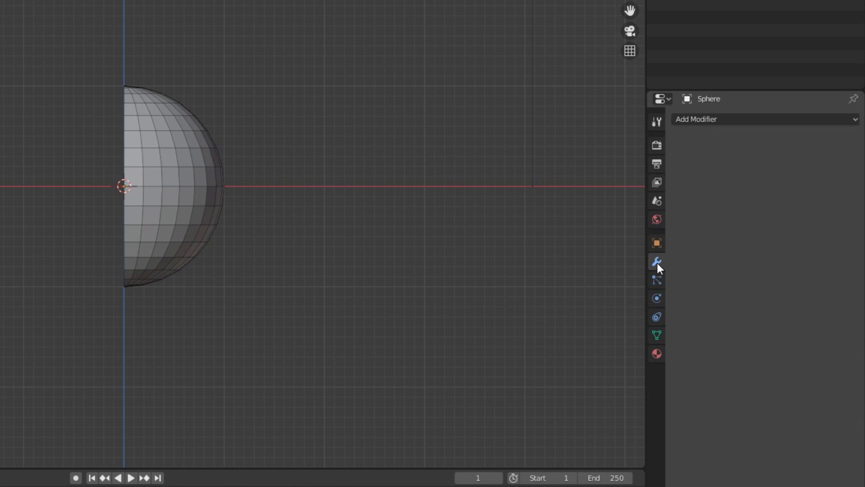
{"action": "left_click", "coordinate": [698, 120]}
{"action": "left_click", "coordinate": [612, 248]}
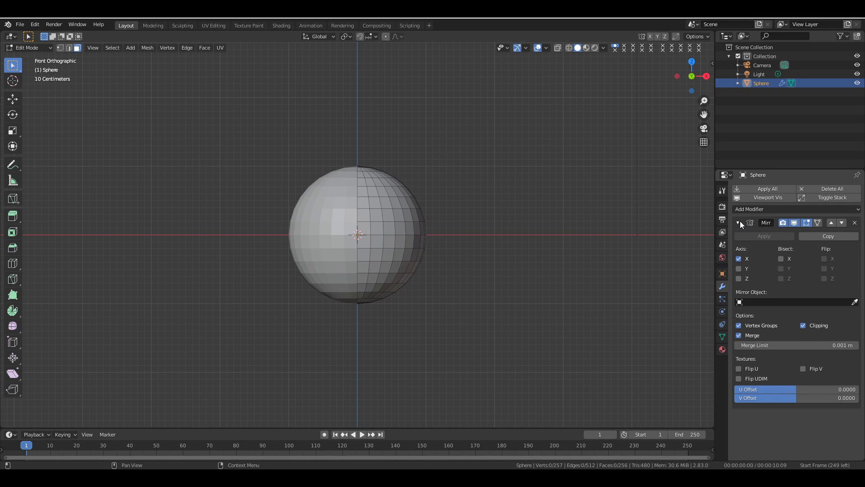
{"action": "left_click", "coordinate": [679, 168]}
- Add a Subdivision Surface modifier with viewport level 2 and turn off its viewport display
{"action": "left_click", "coordinate": [696, 148]}
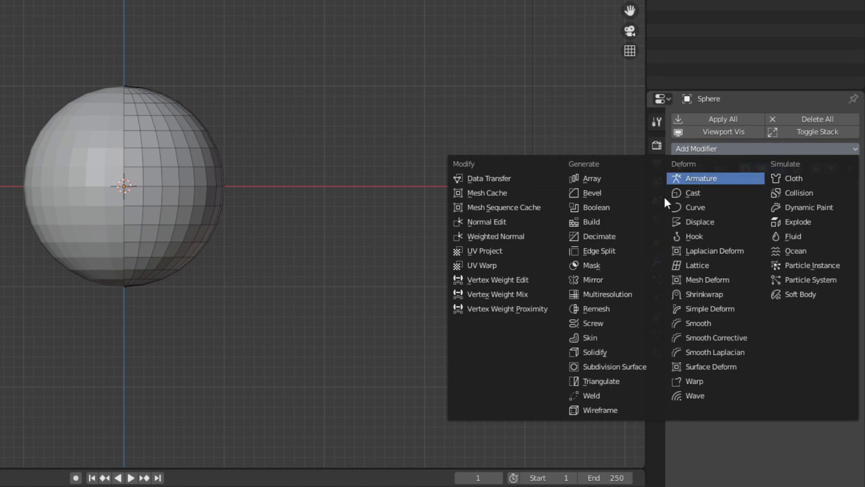
{"action": "left_click", "coordinate": [634, 367]}
{"action": "left_click", "coordinate": [758, 270]}
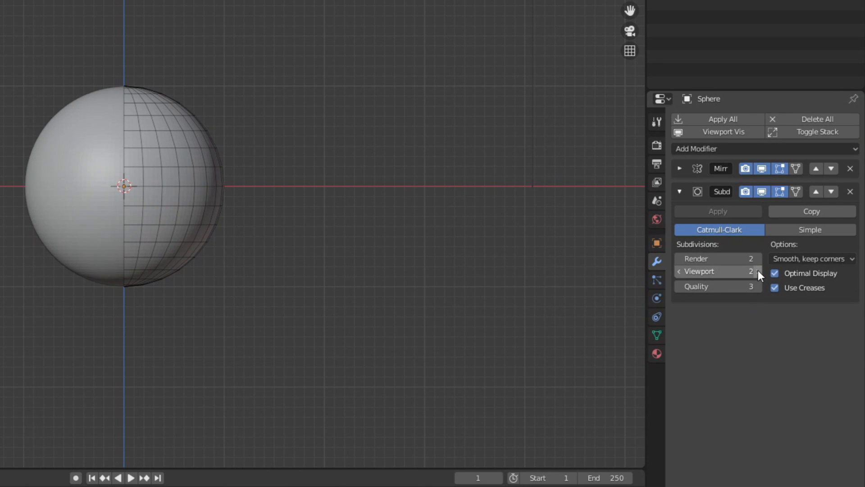
{"action": "left_click", "coordinate": [679, 191]}
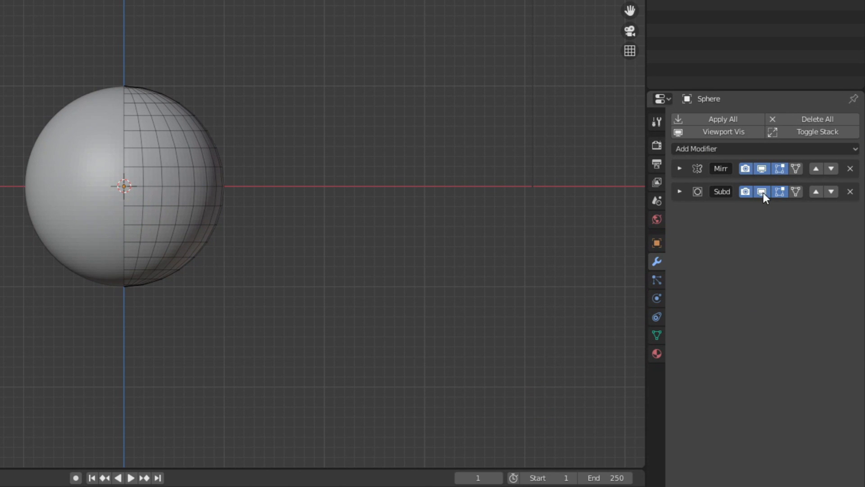
{"action": "left_click", "coordinate": [761, 192]}
- Knife-cut a closed hexagonal eye outline on the front of the half sphere, just above the X axis
{"action": "scroll", "coordinate": [522, 203], "scroll_direction": "up", "scroll_amount": 4}
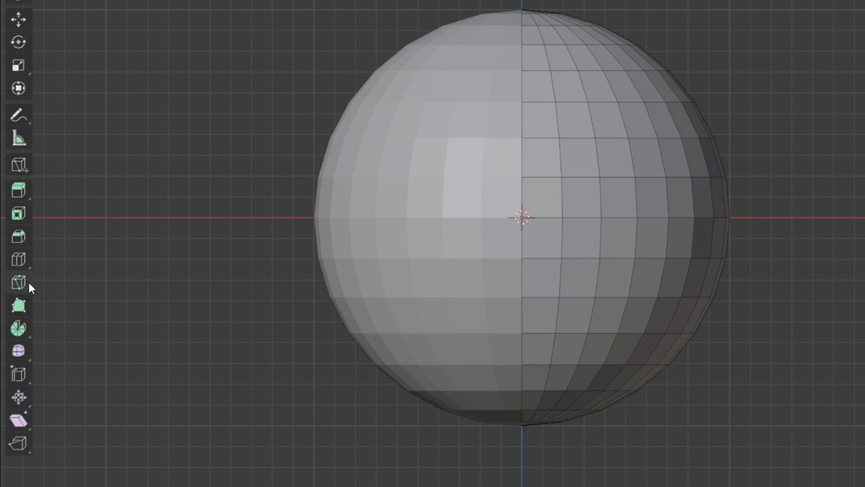
{"action": "left_click", "coordinate": [13, 279]}
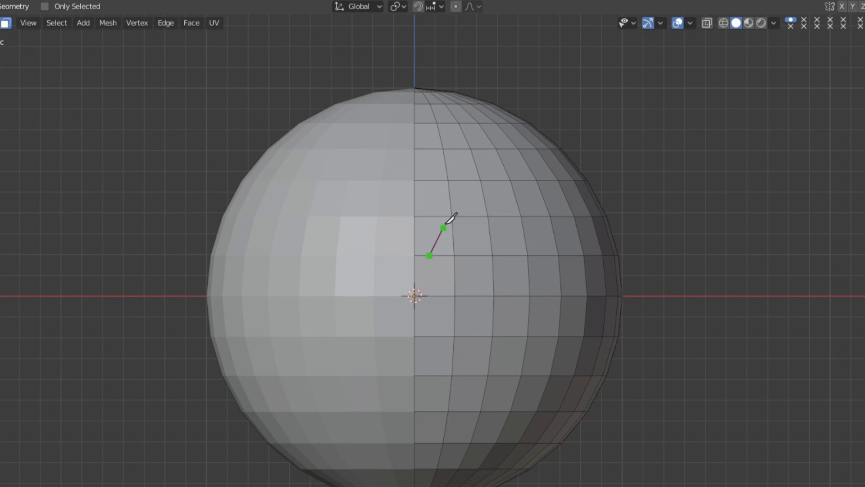
{"action": "left_click", "coordinate": [489, 215]}
{"action": "left_click", "coordinate": [521, 217]}
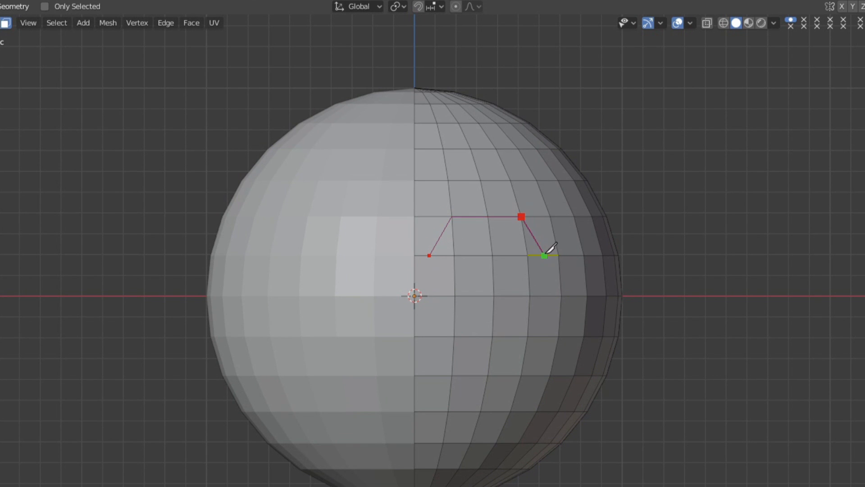
{"action": "left_click", "coordinate": [544, 255]}
{"action": "left_click", "coordinate": [529, 296]}
{"action": "left_click", "coordinate": [455, 295]}
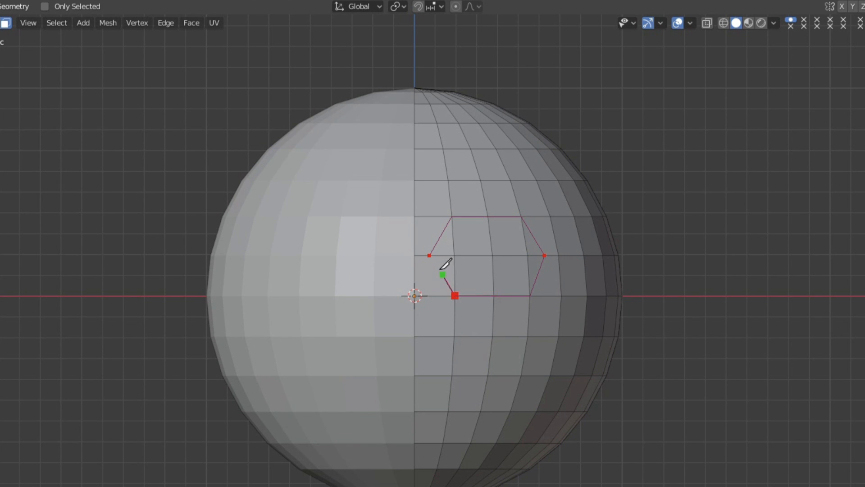
{"action": "left_click", "coordinate": [430, 255]}
{"action": "key", "text": "Return"}
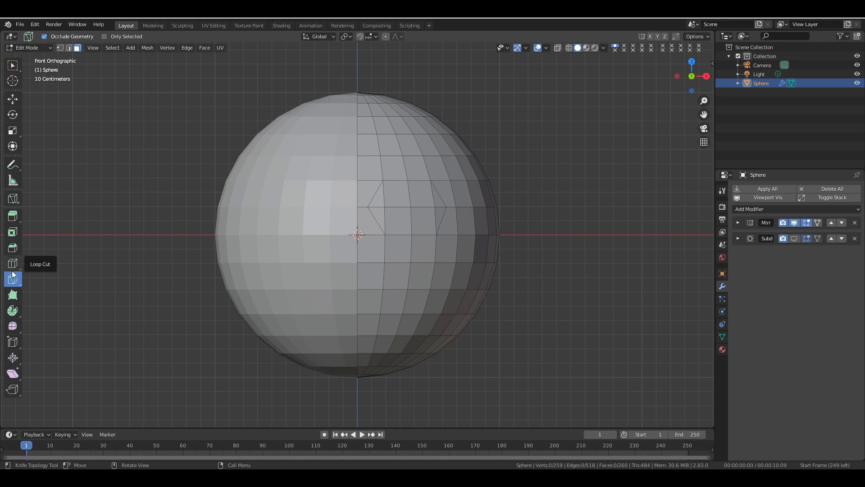
- Select the faces inside the hexagonal eye outline and delete them to open the eye hole
{"action": "left_click", "coordinate": [14, 67]}
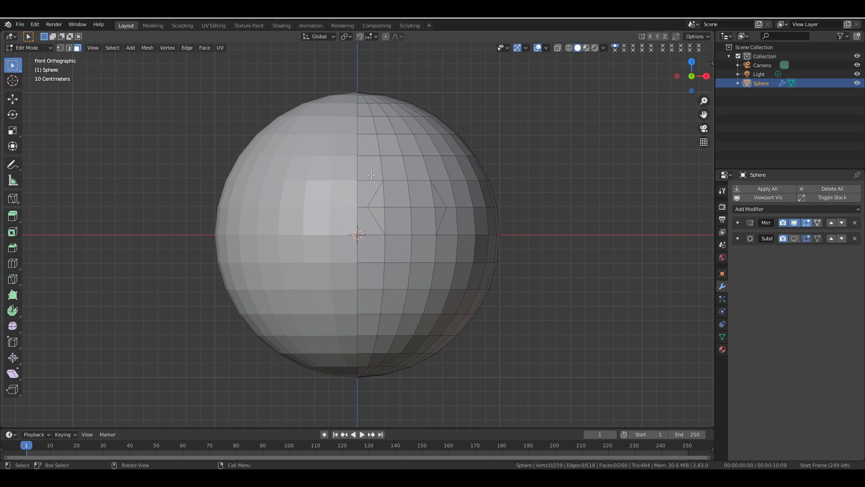
{"action": "key", "text": "b"}
{"action": "left_click_drag", "start_coordinate": [434, 213], "coordinate": [434, 213]}
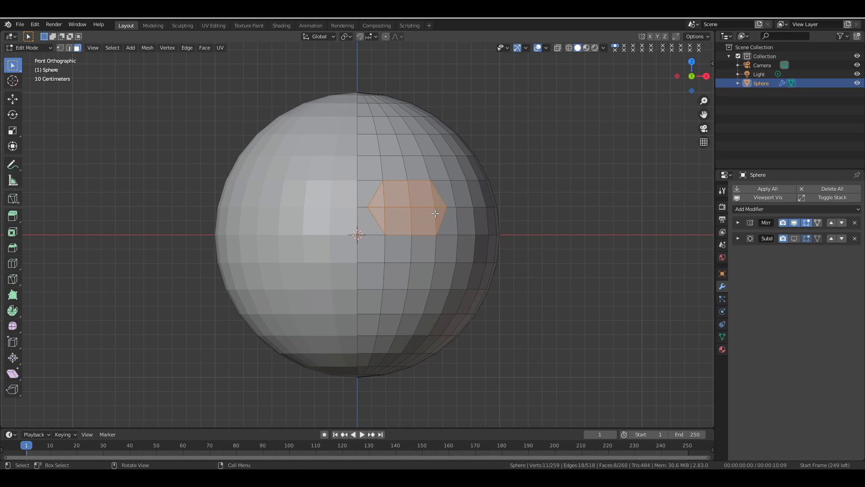
{"action": "key", "text": "x"}
{"action": "left_click", "coordinate": [505, 181]}
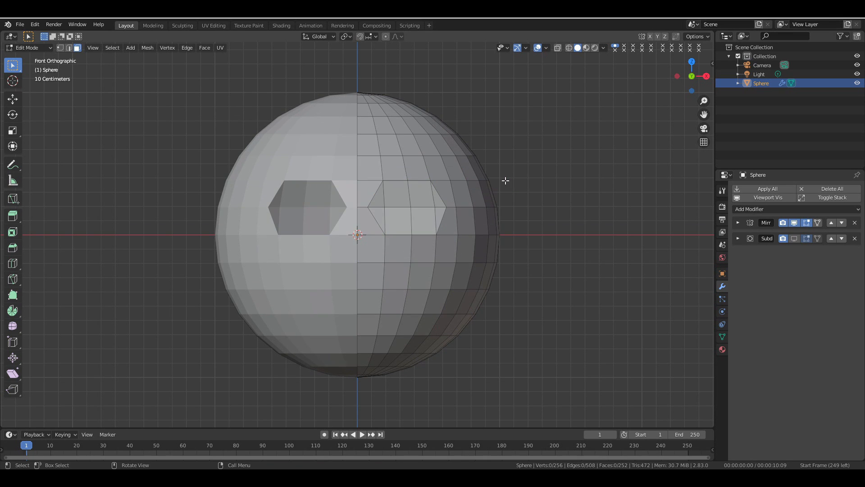
- Knife-cut a pointed mouth corner on the lower front of the sphere, starting from the centre line
{"action": "mouse_move", "coordinate": [683, 83]}
{"action": "left_mouse_down"}
{"action": "mouse_move", "coordinate": [690, 81]}
{"action": "mouse_move", "coordinate": [629, 93]}
{"action": "mouse_move", "coordinate": [674, 91]}
{"action": "left_mouse_up"}
{"action": "key", "text": "KP_1"}
{"action": "left_click", "coordinate": [12, 280]}
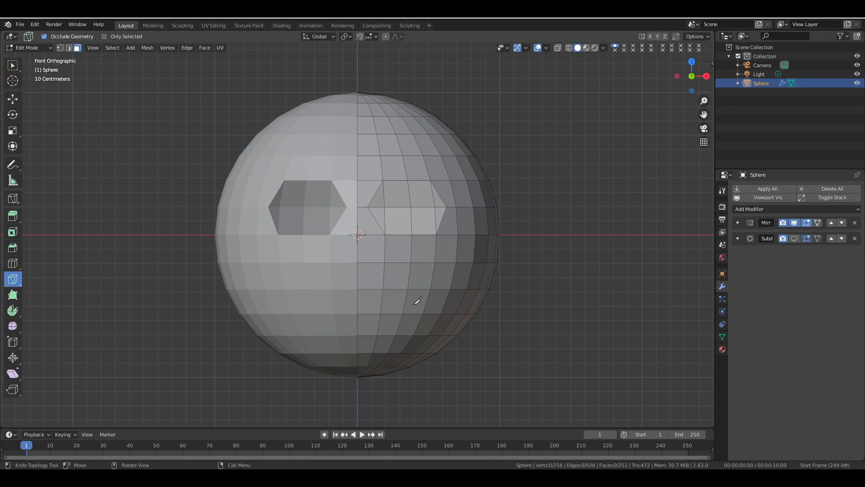
{"action": "left_click", "coordinate": [361, 310]}
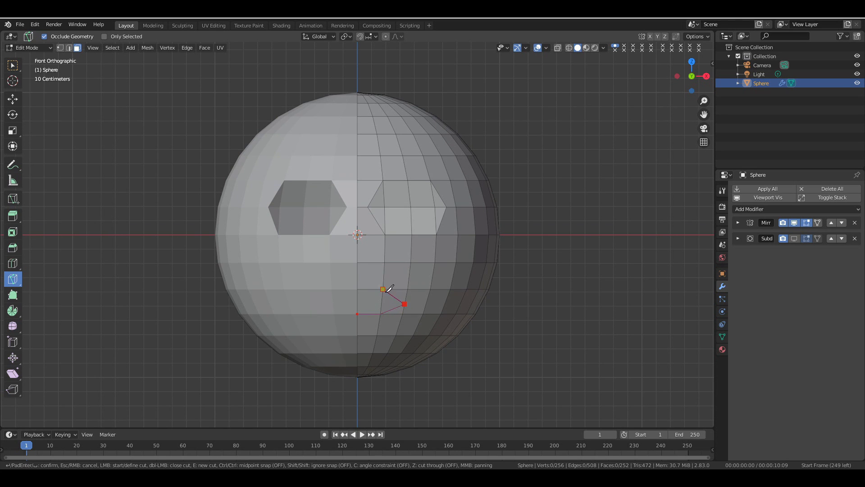
{"action": "key", "text": "Return"}
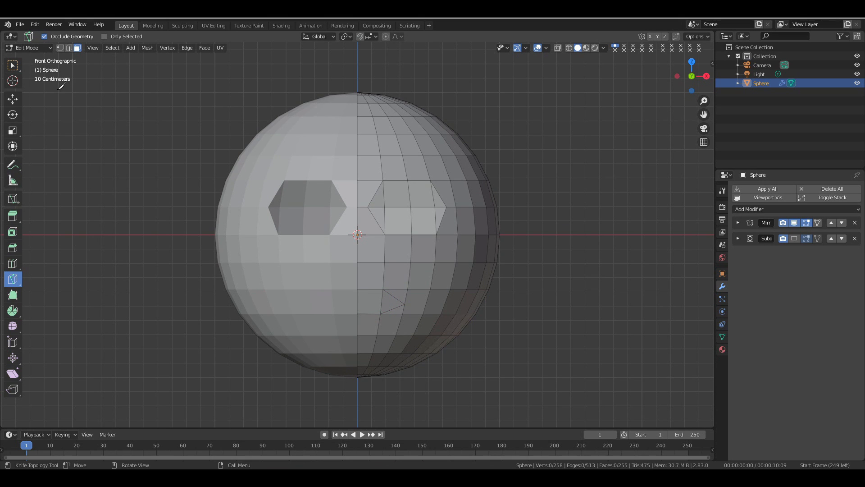
- Select the two faces inside the mouth outline and delete them to open the mouth
{"action": "left_click", "coordinate": [11, 66]}
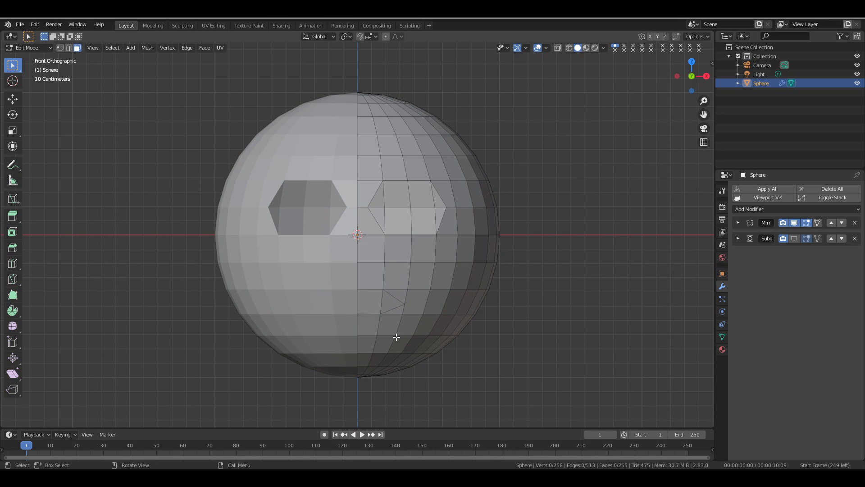
{"action": "left_click_drag", "start_coordinate": [361, 301], "coordinate": [387, 304]}
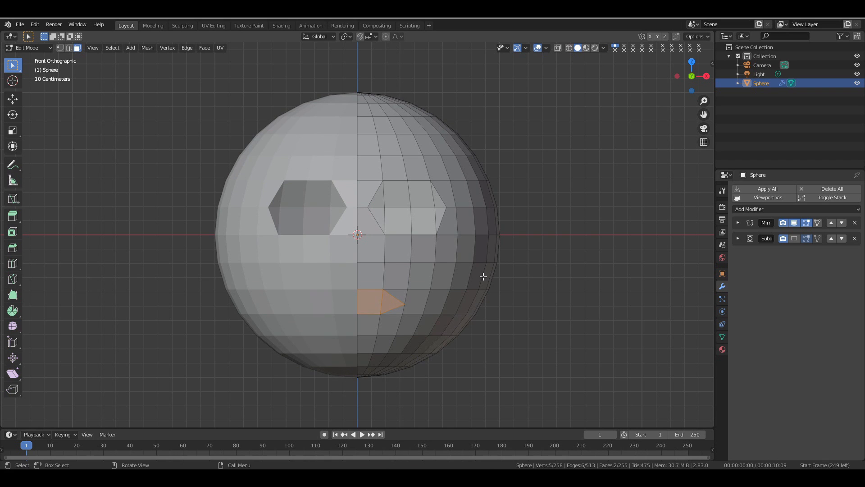
{"action": "key", "text": "x"}
{"action": "left_click", "coordinate": [544, 244]}
- Select all the vertices around the border of the eye hole
{"action": "left_click_drag", "start_coordinate": [690, 76], "coordinate": [698, 76]}
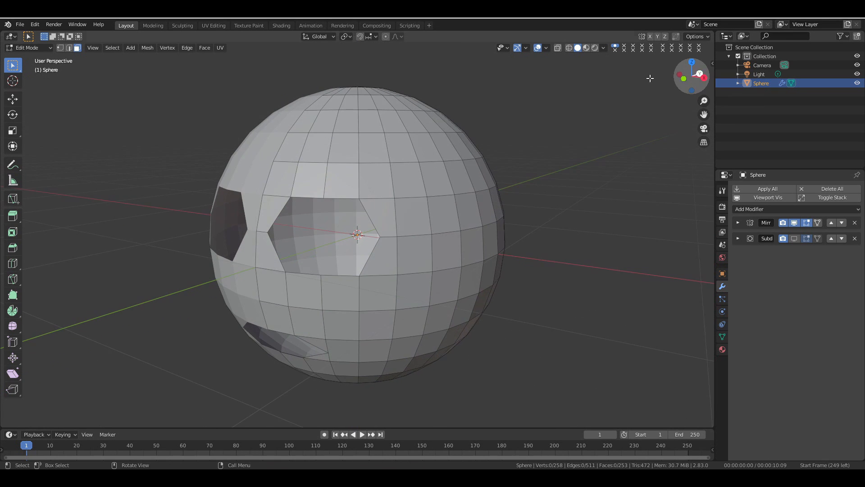
{"action": "left_click", "coordinate": [268, 231]}
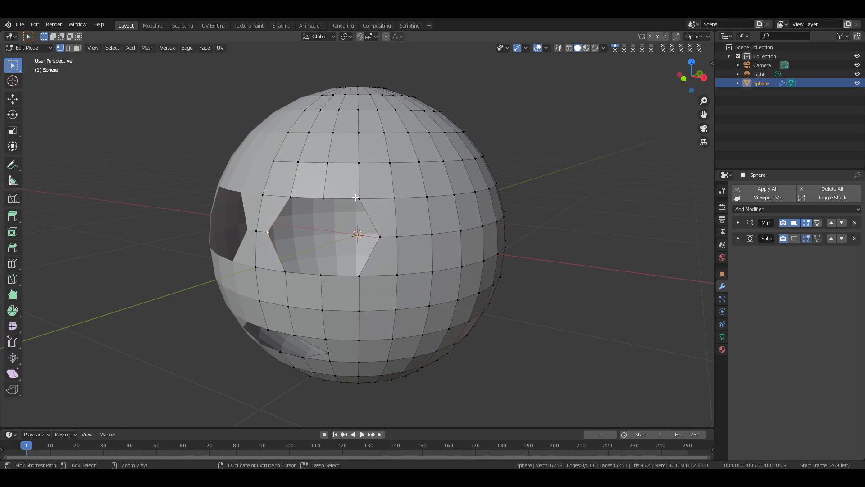
{"action": "left_click", "coordinate": [355, 197], "text": "ctrl"}
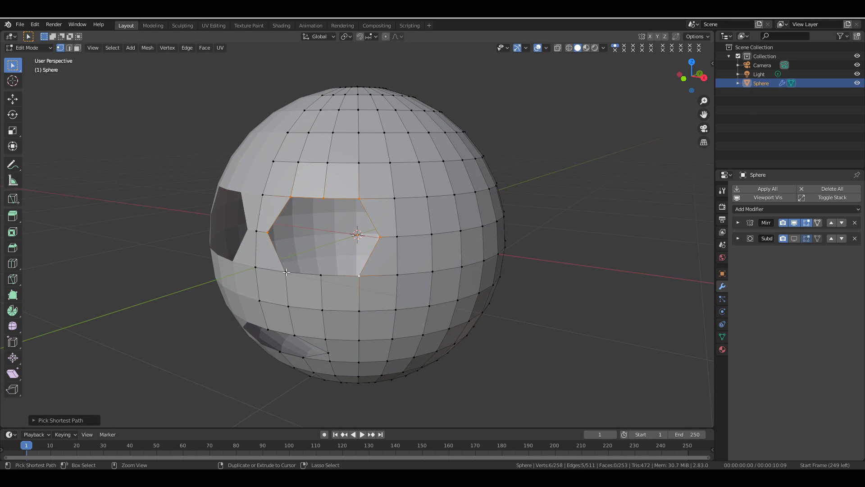
{"action": "left_click", "coordinate": [286, 272], "text": "ctrl"}
- Turn the Subdivision Surface modifier's viewport display back on and view the smoothed eye and mouth openings
{"action": "left_click", "coordinate": [705, 78]}
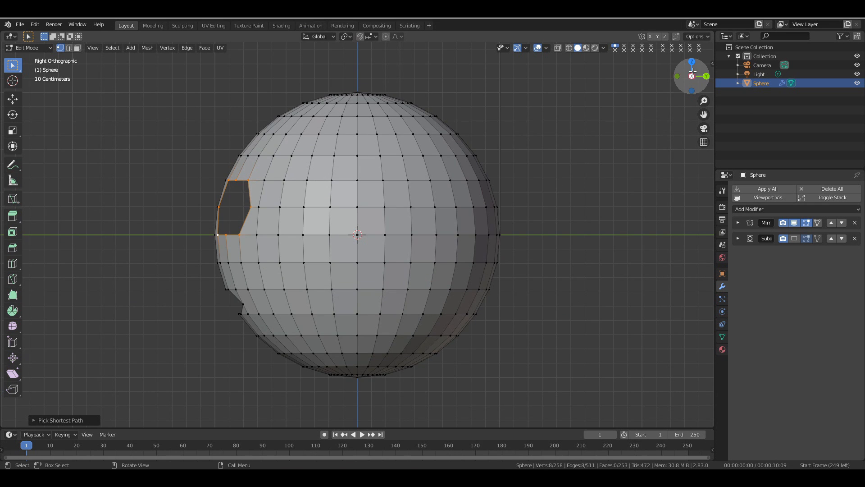
{"action": "left_click_drag", "start_coordinate": [692, 71], "coordinate": [777, 201]}
{"action": "left_click", "coordinate": [793, 239]}
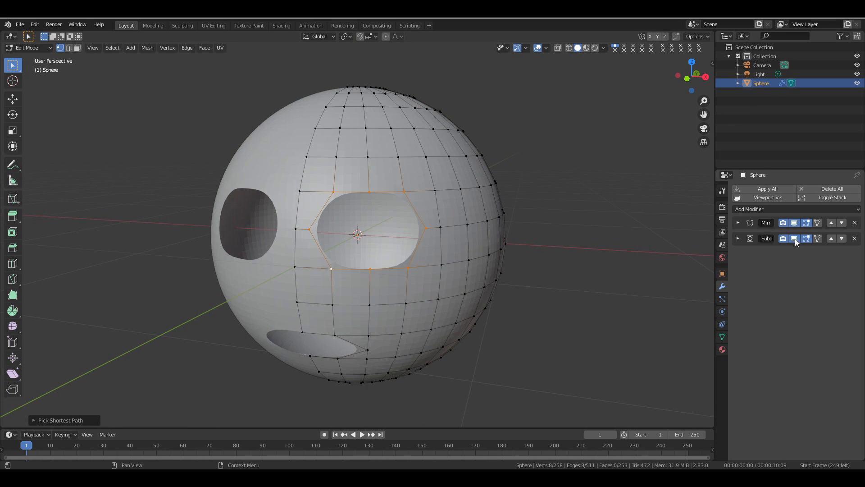
- Reshape the selected eye-hole border into a circle with LoopTools
{"action": "mouse_move", "coordinate": [690, 75]}
{"action": "left_mouse_down"}
{"action": "mouse_move", "coordinate": [707, 73]}
{"action": "mouse_move", "coordinate": [618, 74]}
{"action": "mouse_move", "coordinate": [702, 78]}
{"action": "left_mouse_up"}
{"action": "right_click", "coordinate": [558, 129]}
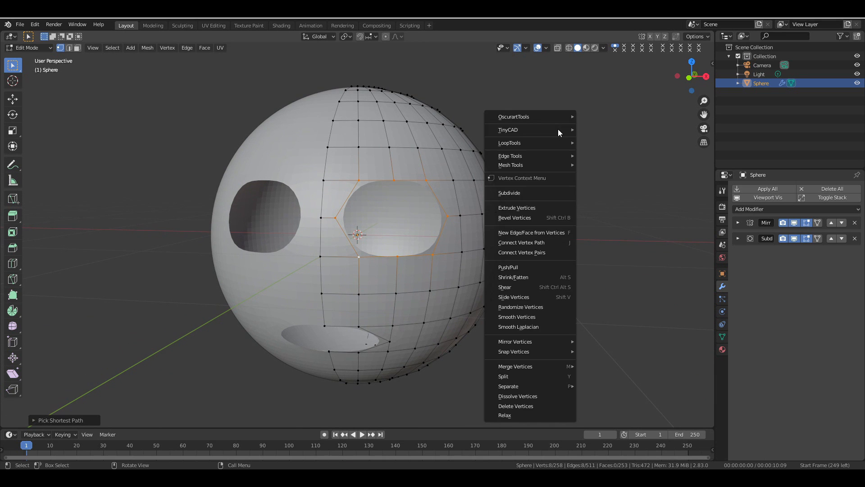
{"action": "mouse_move", "coordinate": [541, 141]}
{"action": "left_click", "coordinate": [596, 152]}
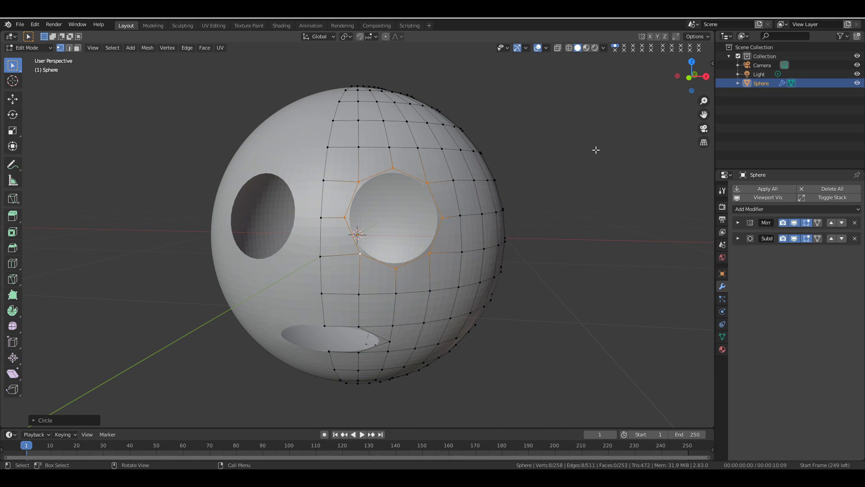
- Scale up the circular eye border uniformly to enlarge the eye opening
{"action": "mouse_move", "coordinate": [686, 79]}
{"action": "left_mouse_down"}
{"action": "mouse_move", "coordinate": [642, 81]}
{"action": "mouse_move", "coordinate": [684, 81]}
{"action": "left_mouse_up"}
{"action": "key", "text": "s"}
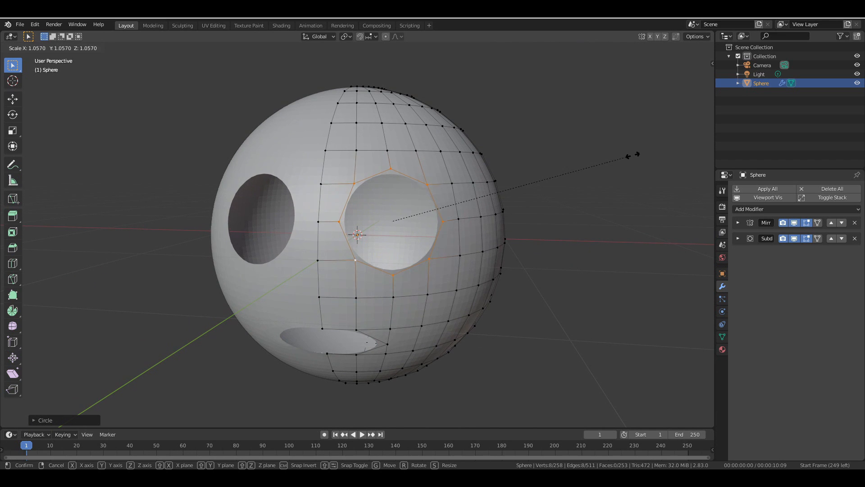
{"action": "left_click", "coordinate": [696, 148]}
{"action": "left_click_drag", "start_coordinate": [695, 89], "coordinate": [665, 112]}
{"action": "key", "text": "KP_3"}
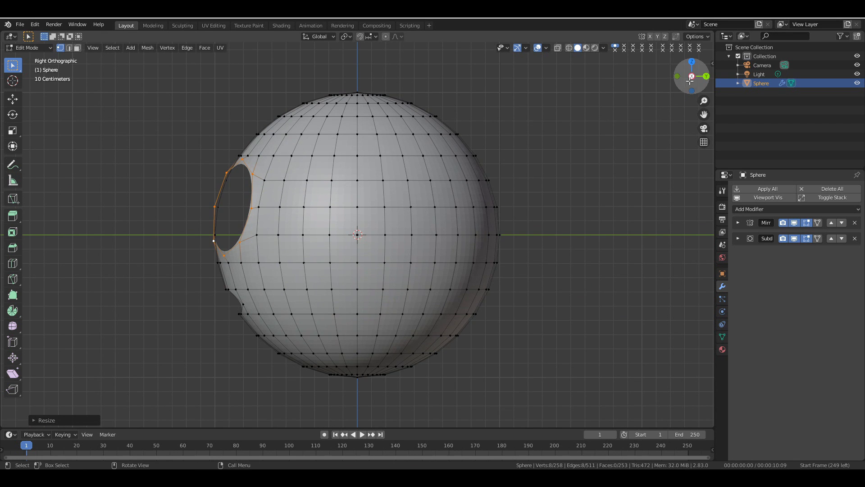
{"action": "left_click_drag", "start_coordinate": [690, 77], "coordinate": [762, 83]}
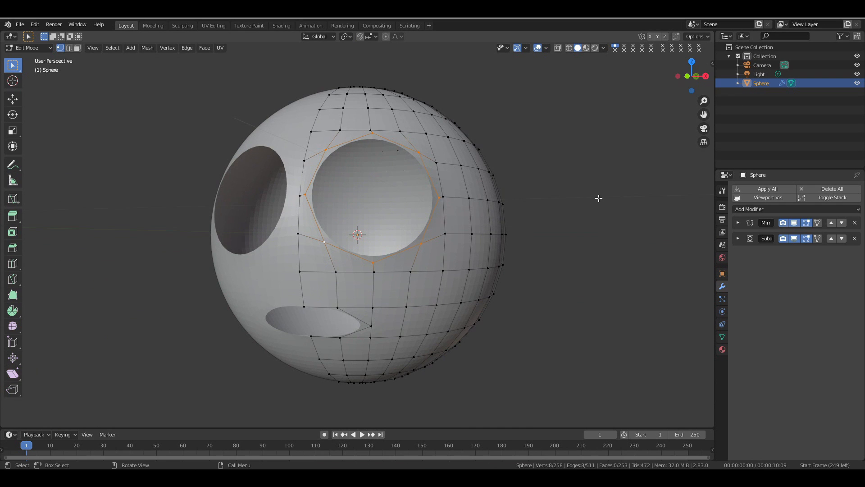
- Extrude the eye border inward and merge the new vertices at their centre to close the eye
{"action": "key", "text": "e"}
{"action": "key", "text": "s"}
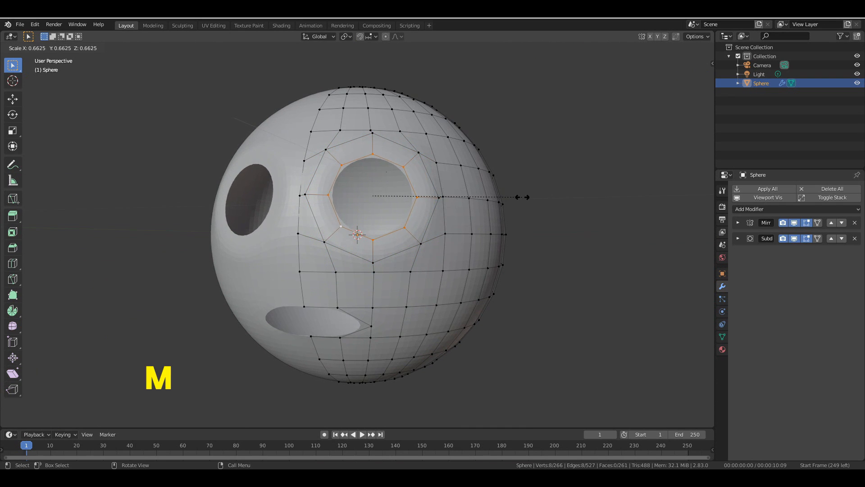
{"action": "left_click", "coordinate": [502, 195]}
{"action": "key", "text": "m"}
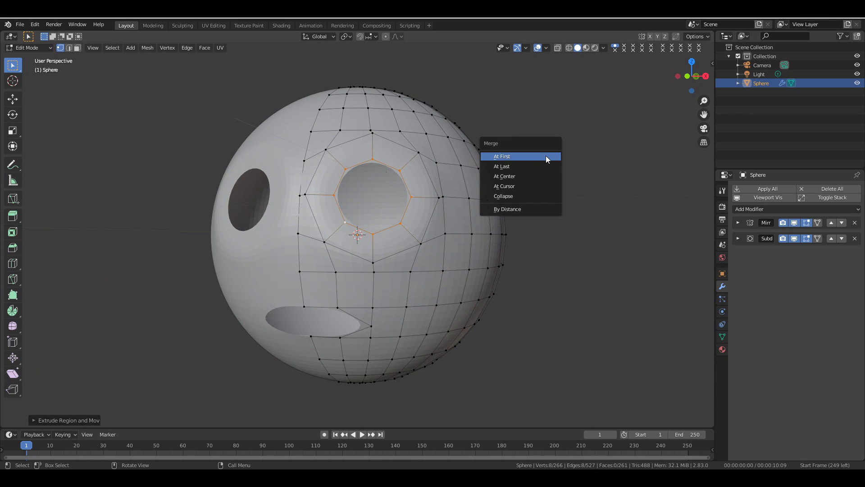
{"action": "left_click", "coordinate": [519, 175]}
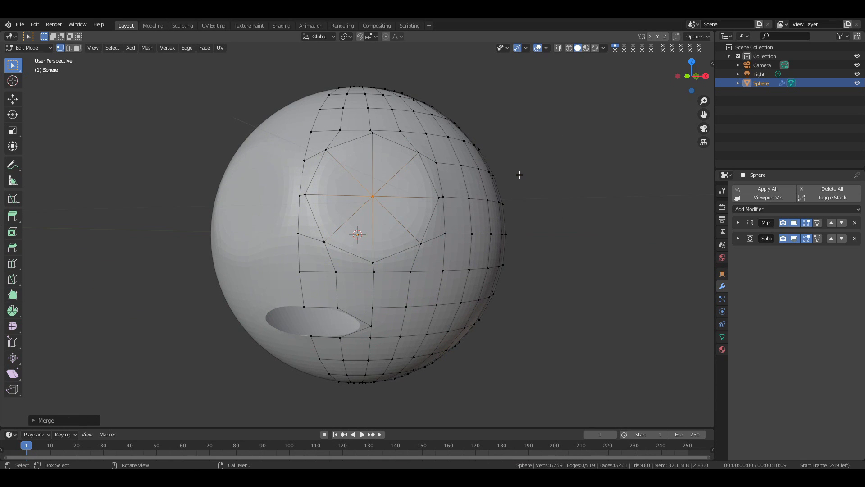
- Switch to Object Mode and examine the smoothed head with its closed eye surfaces from several angles
{"action": "left_click_drag", "start_coordinate": [697, 77], "coordinate": [476, 143]}
{"action": "key", "text": "Tab"}
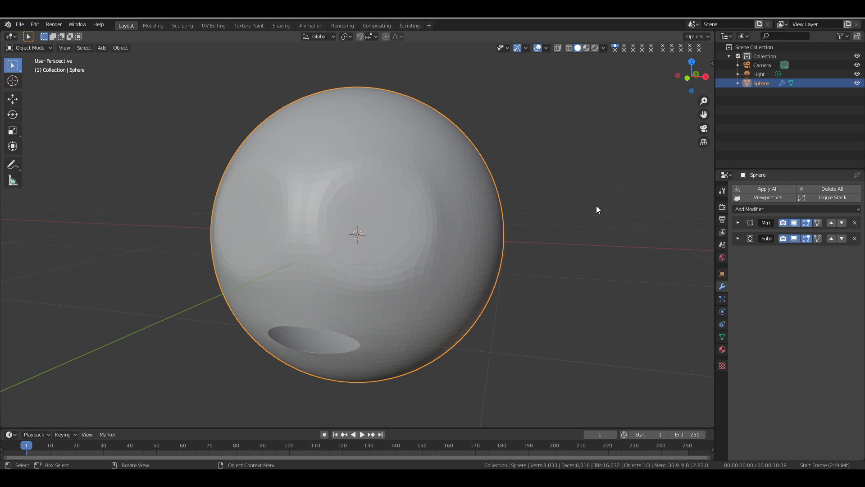
{"action": "scroll", "coordinate": [516, 212], "scroll_direction": "down", "scroll_amount": 2}
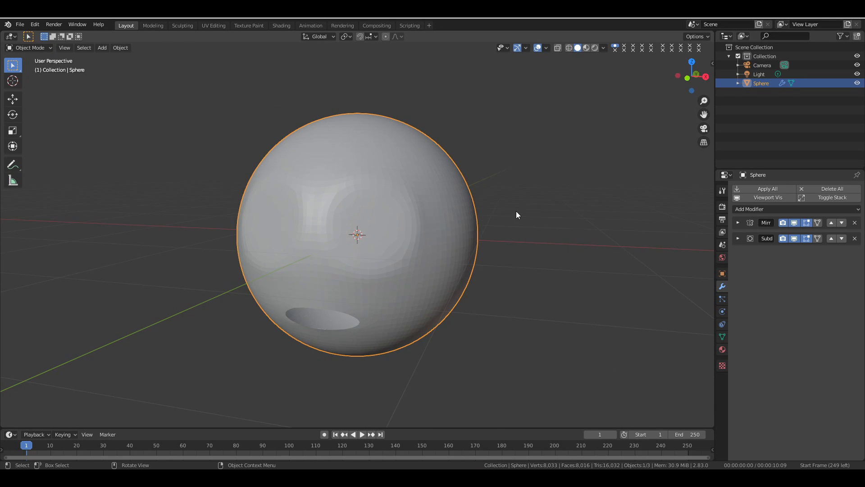
{"action": "left_click_drag", "start_coordinate": [690, 75], "coordinate": [410, 173]}
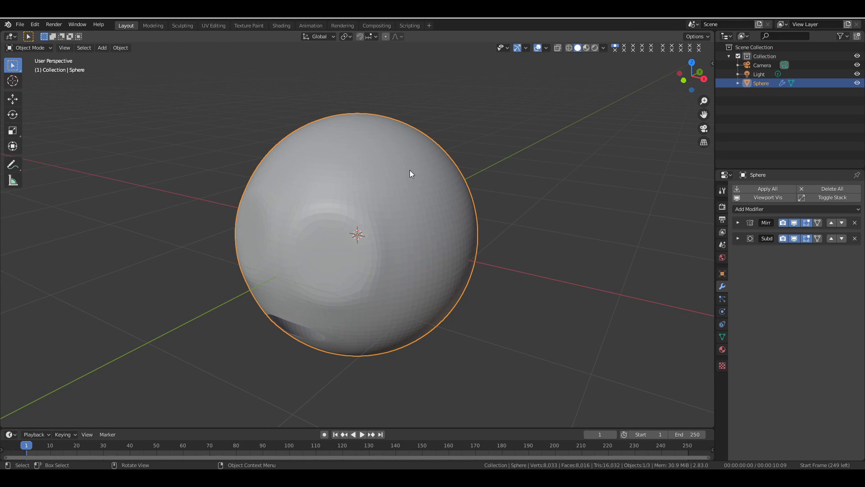
- Select one face on the upper side of the head in Edit Mode and extrude it straight up to start an antenna
{"action": "key", "text": "Tab"}
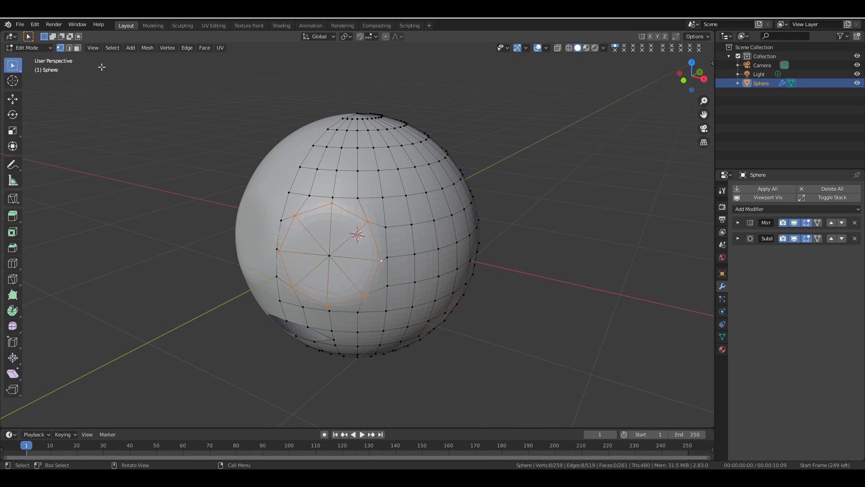
{"action": "left_click", "coordinate": [78, 48]}
{"action": "left_click_drag", "start_coordinate": [679, 78], "coordinate": [610, 102]}
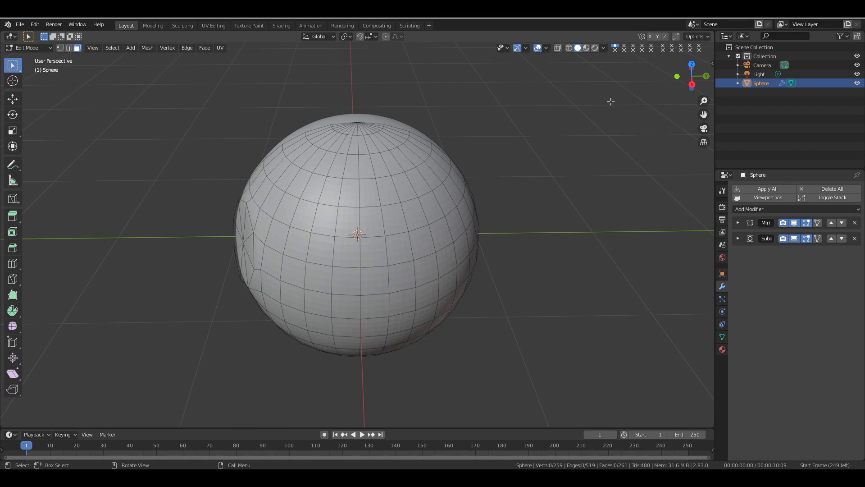
{"action": "left_click", "coordinate": [403, 194]}
{"action": "left_click_drag", "start_coordinate": [692, 76], "coordinate": [690, 123]}
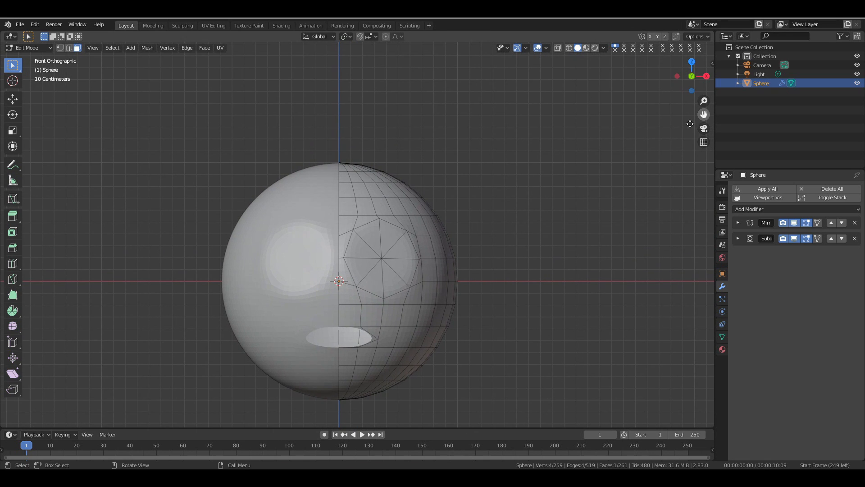
{"action": "key", "text": "e"}
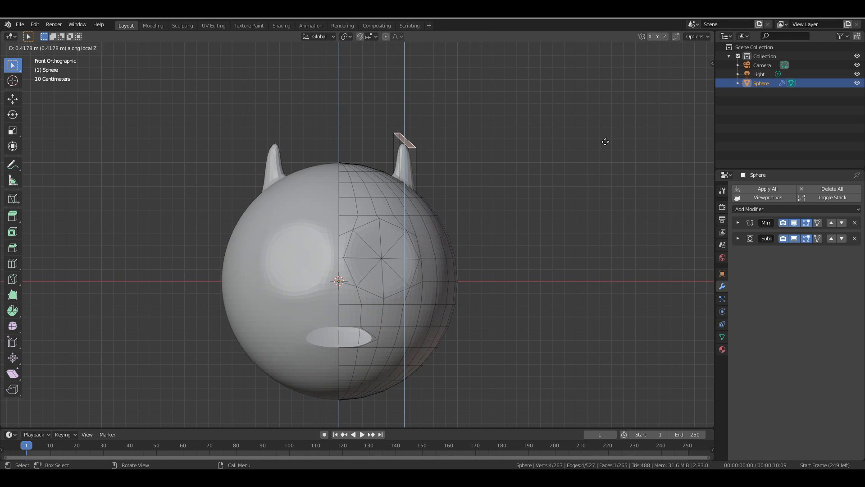
{"action": "left_click", "coordinate": [608, 133]}
- Move the antenna's end face outward along X and adjust its height along Z so the stalk leans away from the head
{"action": "key", "text": "g"}
{"action": "key", "text": "x"}
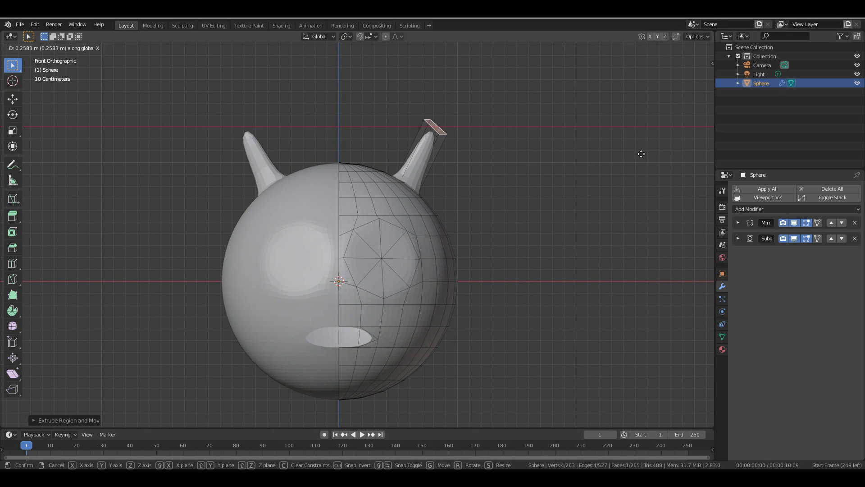
{"action": "left_click", "coordinate": [661, 164]}
{"action": "key", "text": "g"}
{"action": "key", "text": "z"}
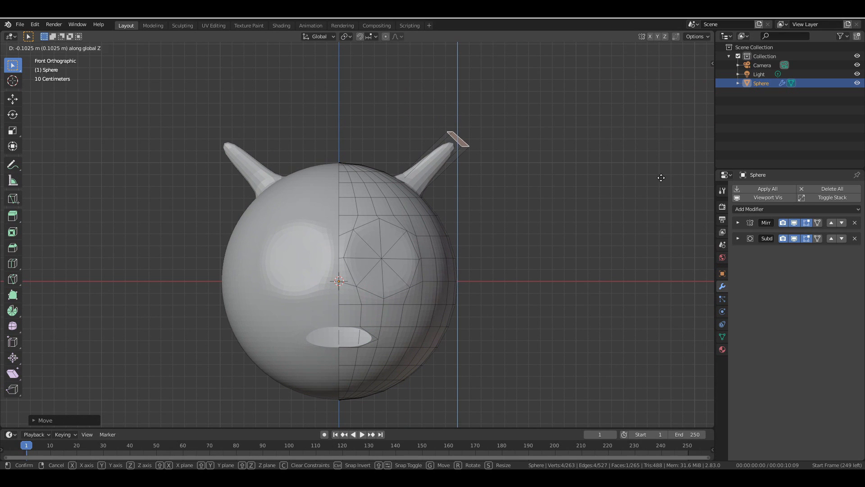
{"action": "key", "text": "x"}
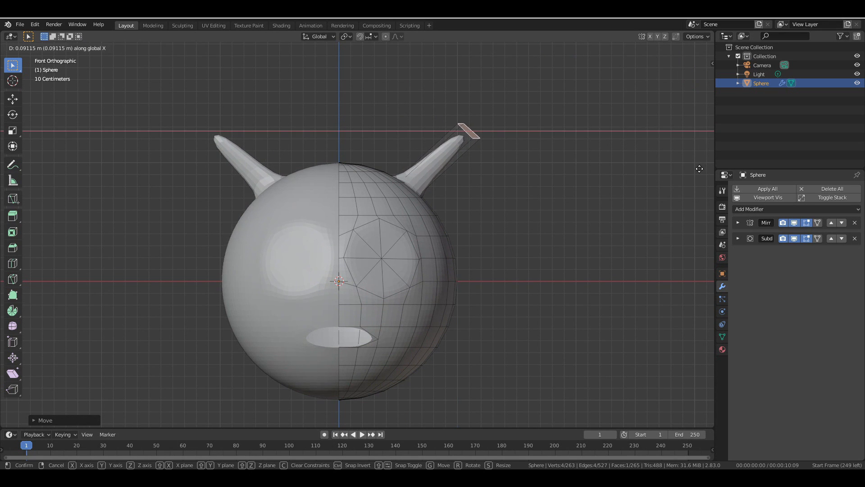
{"action": "left_click", "coordinate": [696, 170]}
- Extend the antenna with a segment about 0.17 m up and 0.15 m outward, and scale its end face about 2.3 times
{"action": "key", "text": "e"}
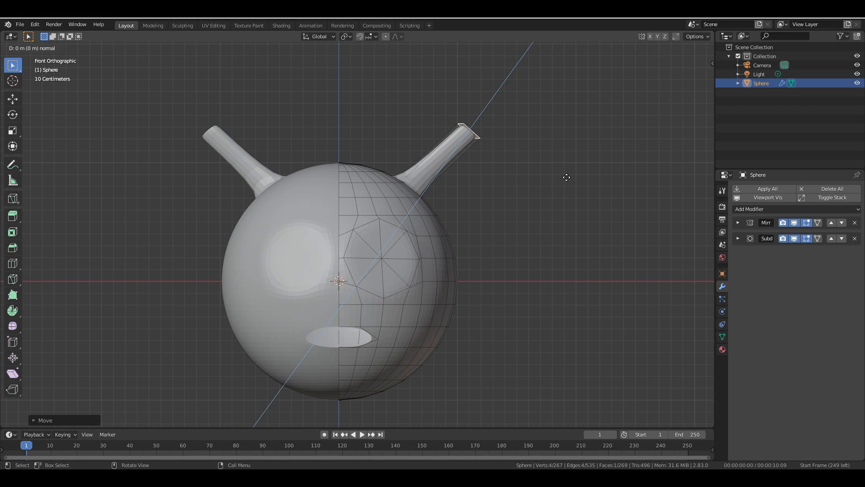
{"action": "key", "text": "z"}
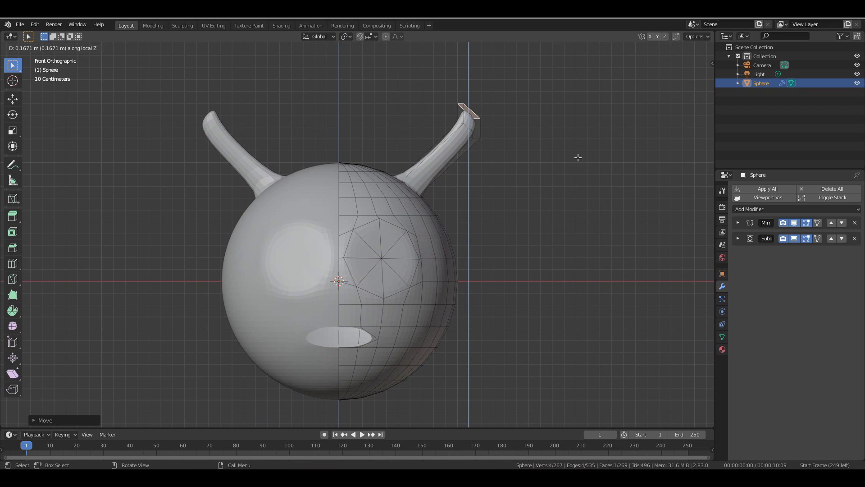
{"action": "key", "text": "x"}
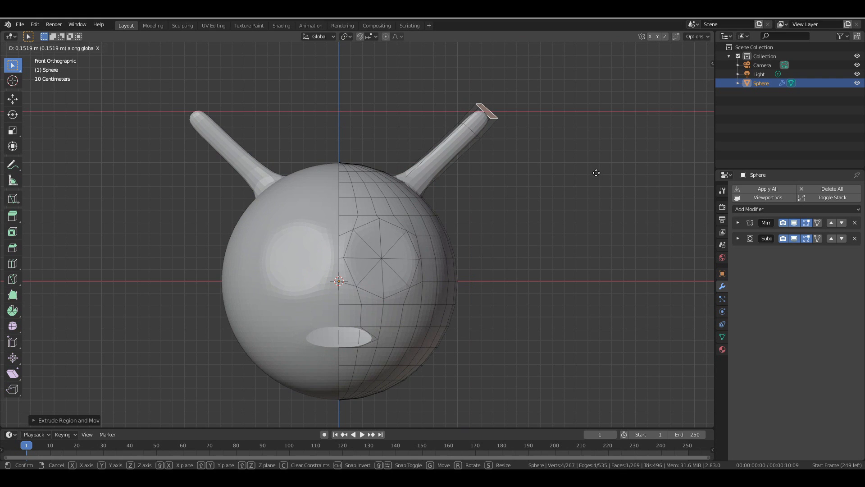
{"action": "key", "text": "s"}
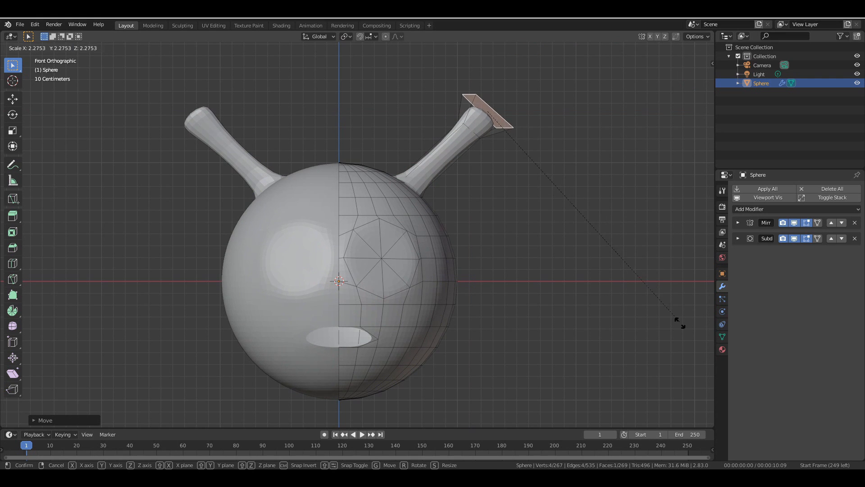
{"action": "left_click", "coordinate": [680, 323]}
- Extrude the widened antenna end upward into a knob, moving its end face about 0.2 m outward and 0.03 m down
{"action": "key", "text": "e"}
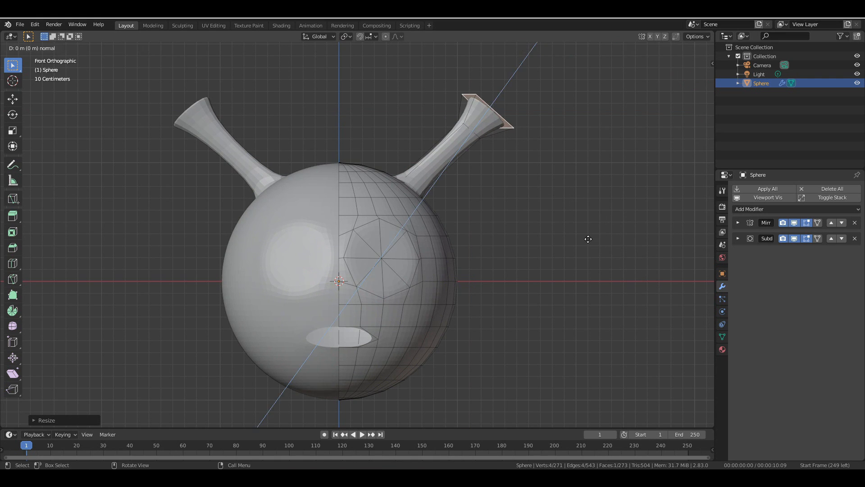
{"action": "key", "text": "z"}
{"action": "key", "text": "z"}
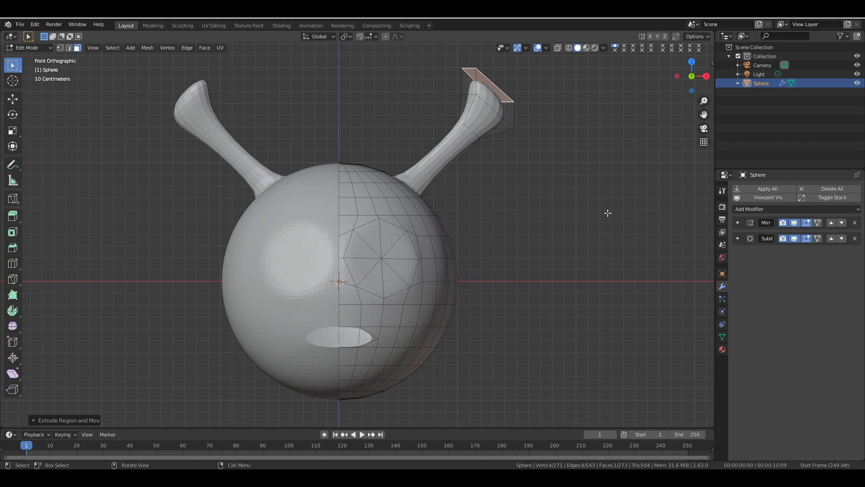
{"action": "key", "text": "x"}
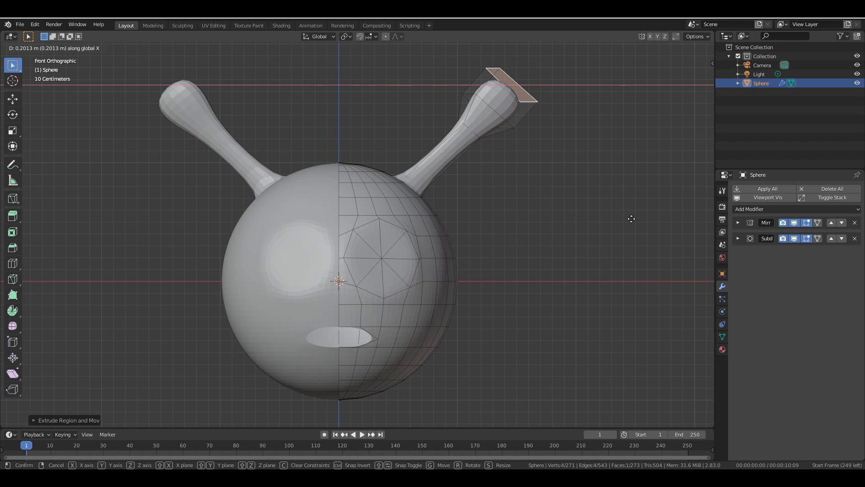
{"action": "left_click", "coordinate": [631, 218]}
{"action": "key", "text": "g"}
{"action": "key", "text": "z"}
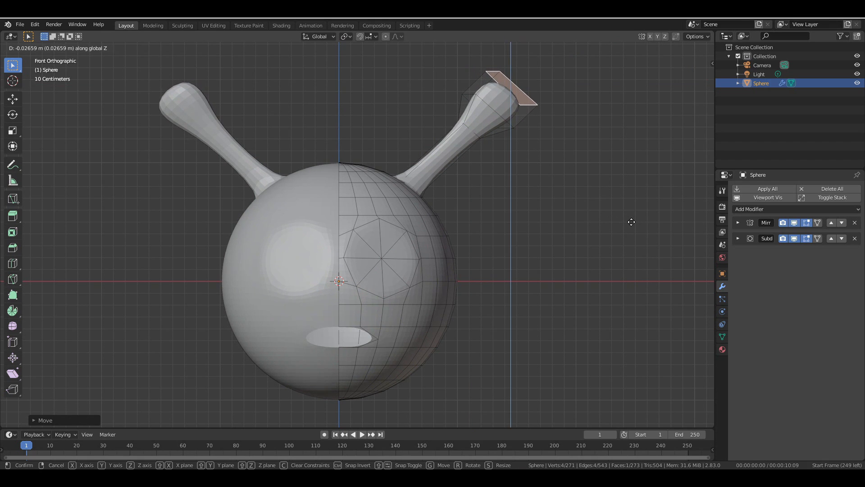
{"action": "left_click", "coordinate": [631, 221]}
- Rotate the end face of the antenna knob about 15 degrees around the X axis
{"action": "left_click_drag", "start_coordinate": [700, 73], "coordinate": [572, 80]}
{"action": "scroll", "coordinate": [650, 203], "scroll_direction": "down", "scroll_amount": 2}
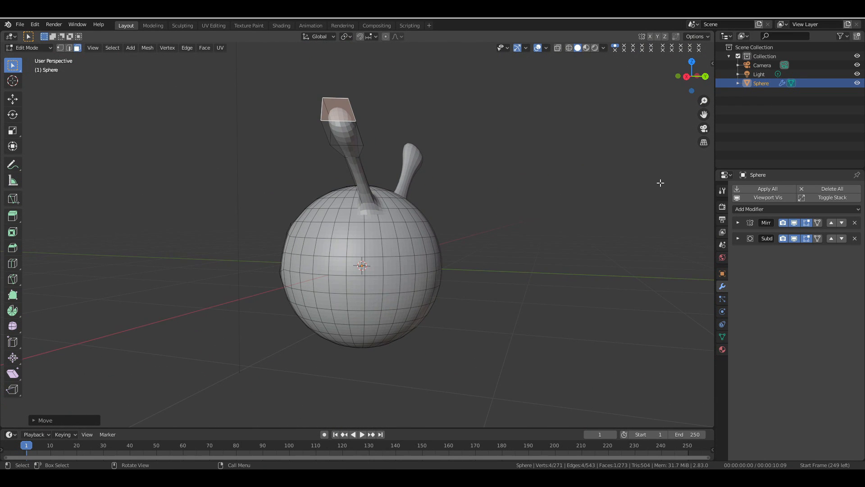
{"action": "left_click_drag", "start_coordinate": [707, 112], "coordinate": [719, 155]}
{"action": "left_click_drag", "start_coordinate": [699, 90], "coordinate": [695, 89]}
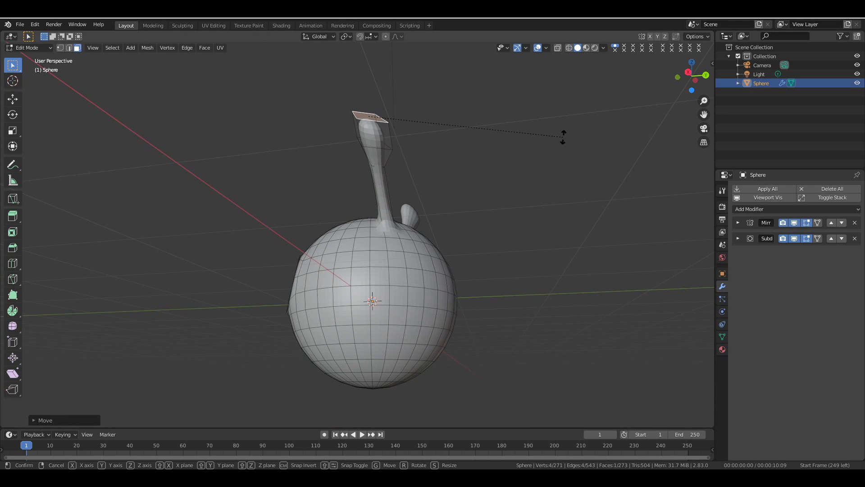
{"action": "key", "text": "r"}
{"action": "key", "text": "x"}
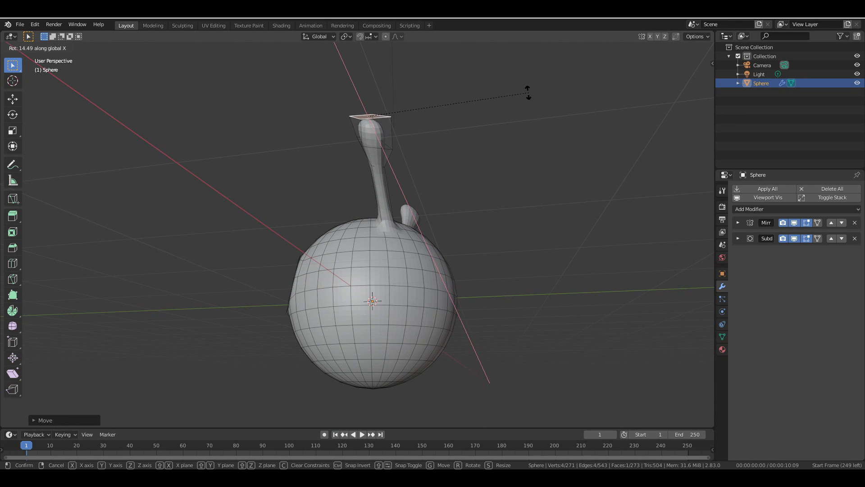
{"action": "left_click", "coordinate": [524, 89]}
- Select the edge loop around the lower part of the antenna knob and rotate it around the X axis
{"action": "left_click_drag", "start_coordinate": [685, 78], "coordinate": [660, 76]}
{"action": "left_click", "coordinate": [69, 49]}
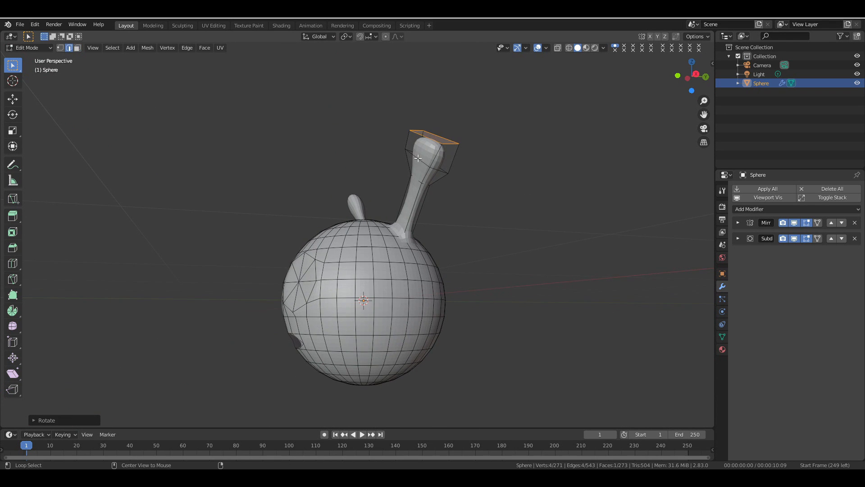
{"action": "left_click", "coordinate": [428, 162], "text": "alt"}
{"action": "middle_click_drag", "start_coordinate": [464, 165], "coordinate": [421, 163]}
{"action": "key", "text": "r"}
{"action": "key", "text": "x"}
{"action": "left_click", "coordinate": [546, 86]}
{"action": "middle_click_drag", "start_coordinate": [543, 90], "coordinate": [633, 97]}
{"action": "middle_click_drag", "start_coordinate": [491, 178], "coordinate": [487, 165]}
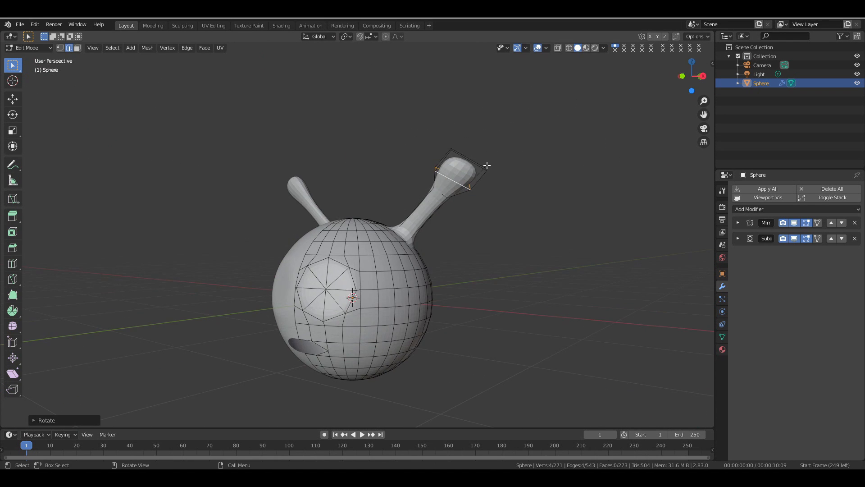
- Add the knob's end-face edges to the selected loop and scale them along Y and X
{"action": "middle_click_drag", "start_coordinate": [697, 69], "coordinate": [665, 97]}
{"action": "left_click", "coordinate": [455, 179], "text": "shift"}
{"action": "left_click", "coordinate": [463, 194], "text": "shift"}
{"action": "middle_click_drag", "start_coordinate": [552, 246], "coordinate": [581, 224]}
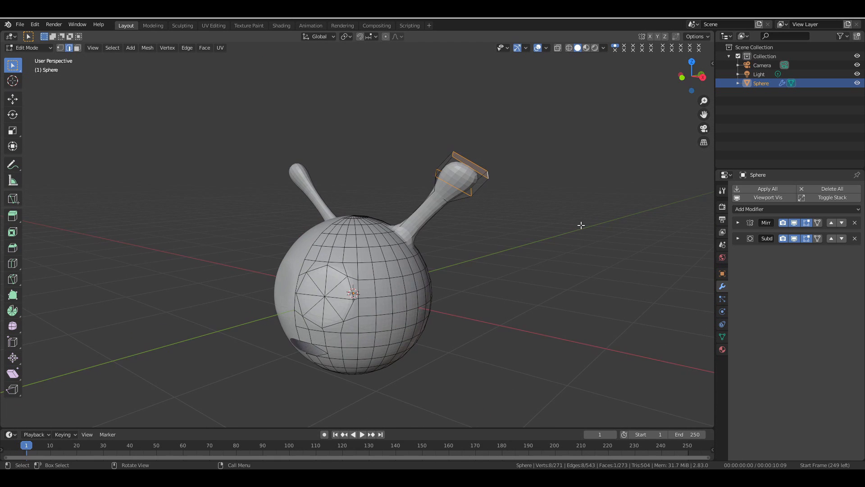
{"action": "middle_click_drag", "start_coordinate": [649, 124], "coordinate": [594, 149]}
{"action": "key", "text": "s"}
{"action": "key", "text": "y"}
{"action": "left_click", "coordinate": [640, 132]}
{"action": "key", "text": "s"}
{"action": "key", "text": "x"}
{"action": "left_click", "coordinate": [659, 80]}
- Rotate the selected knob edges and rescale them along X and Y to make the knob bulkier
{"action": "key", "text": "r"}
{"action": "middle_click_drag", "start_coordinate": [658, 84], "coordinate": [615, 140]}
{"action": "left_click", "coordinate": [601, 184]}
{"action": "key", "text": "s"}
{"action": "key", "text": "x"}
{"action": "left_click", "coordinate": [581, 185]}
{"action": "key", "text": "s"}
{"action": "key", "text": "y"}
{"action": "left_click", "coordinate": [585, 177]}
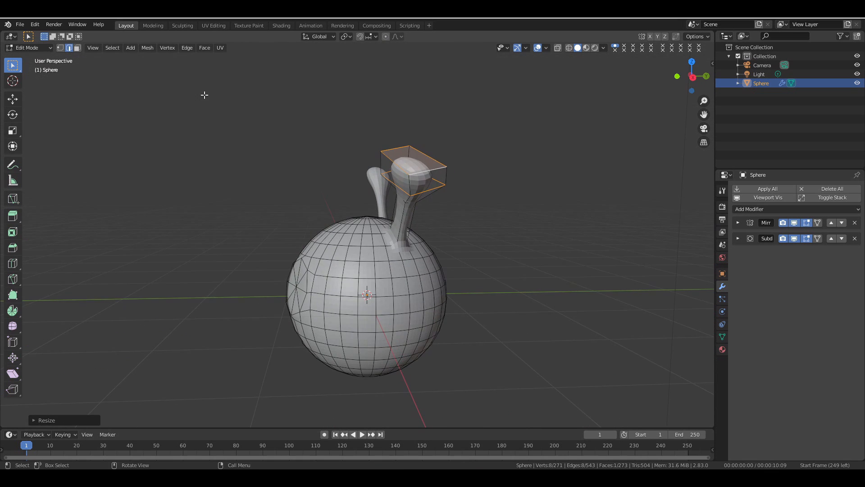
- Select one side face of the antenna knob and move it along Y and X
{"action": "left_click", "coordinate": [78, 48]}
{"action": "left_click", "coordinate": [396, 175]}
{"action": "key", "text": "g"}
{"action": "key", "text": "y"}
{"action": "left_click", "coordinate": [512, 245]}
{"action": "key", "text": "g"}
{"action": "key", "text": "x"}
{"action": "left_click", "coordinate": [514, 249]}
- Select another side face of the antenna knob and reposition it along the Y and X axes
{"action": "middle_click_drag", "start_coordinate": [703, 79], "coordinate": [657, 89]}
{"action": "left_click", "coordinate": [334, 178]}
{"action": "key", "text": "g"}
{"action": "key", "text": "y"}
{"action": "left_click", "coordinate": [474, 245]}
{"action": "middle_click_drag", "start_coordinate": [518, 213], "coordinate": [546, 225]}
{"action": "key", "text": "g"}
{"action": "key", "text": "x"}
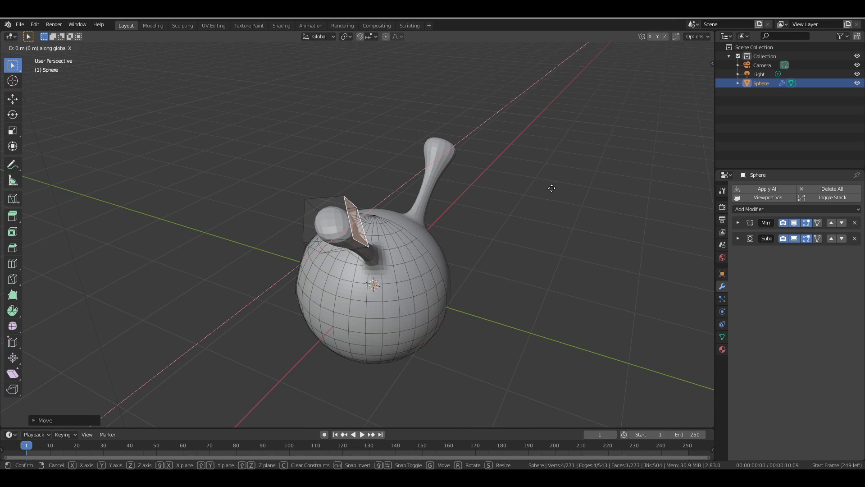
{"action": "left_click", "coordinate": [551, 176]}
{"action": "key", "text": "g"}
{"action": "key", "text": "y"}
{"action": "left_click", "coordinate": [546, 179]}
- Adjust the selected knob face's height along Z and its depth along Y
{"action": "middle_click_drag", "start_coordinate": [546, 179], "coordinate": [624, 195]}
{"action": "key", "text": "g"}
{"action": "key", "text": "z"}
{"action": "left_click", "coordinate": [553, 156]}
{"action": "key", "text": "g"}
{"action": "key", "text": "y"}
{"action": "left_click", "coordinate": [546, 159]}
- Select the edge loop beneath the antenna knob using X-ray display and scale it uniformly
{"action": "middle_click_drag", "start_coordinate": [432, 226], "coordinate": [585, 176]}
{"action": "key", "text": "alt+z"}
{"action": "key", "text": "2"}
{"action": "left_click", "coordinate": [446, 194], "text": "alt"}
{"action": "key", "text": "alt+z"}
{"action": "key", "text": "s"}
{"action": "left_click", "coordinate": [481, 208]}
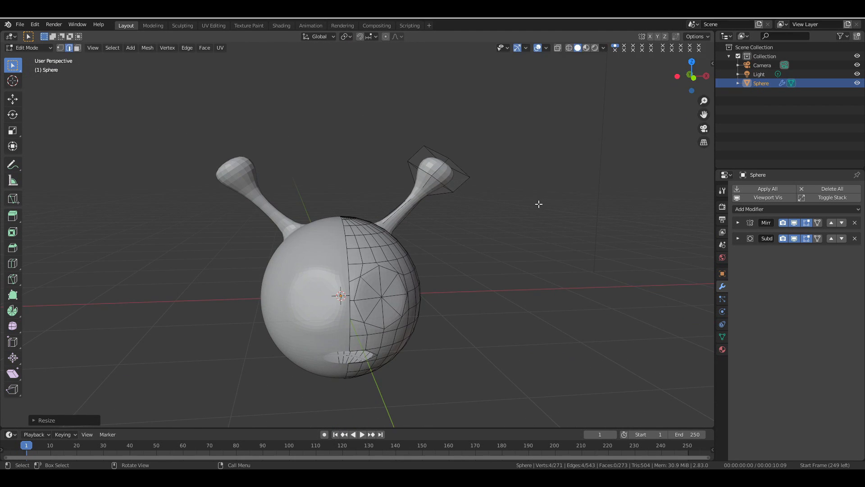
- Select the whole antenna knob using X-ray display and scale it uniformly
{"action": "key", "text": "alt+z"}
{"action": "left_click_drag", "start_coordinate": [402, 134], "coordinate": [482, 200]}
{"action": "key", "text": "alt+z"}
{"action": "key", "text": "s"}
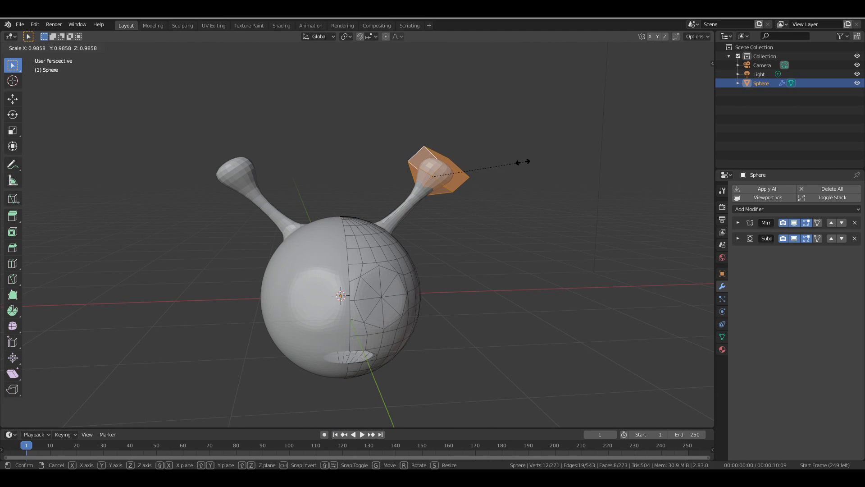
{"action": "left_click", "coordinate": [514, 163]}
- Select the end face of the antenna knob and reposition it along Z and X in front view
{"action": "middle_click_drag", "start_coordinate": [692, 89], "coordinate": [513, 157]}
{"action": "left_click", "coordinate": [461, 176]}
{"action": "key", "text": "KP_1"}
{"action": "key", "text": "g"}
{"action": "key", "text": "z"}
{"action": "left_click", "coordinate": [571, 151]}
{"action": "key", "text": "g"}
{"action": "key", "text": "x"}
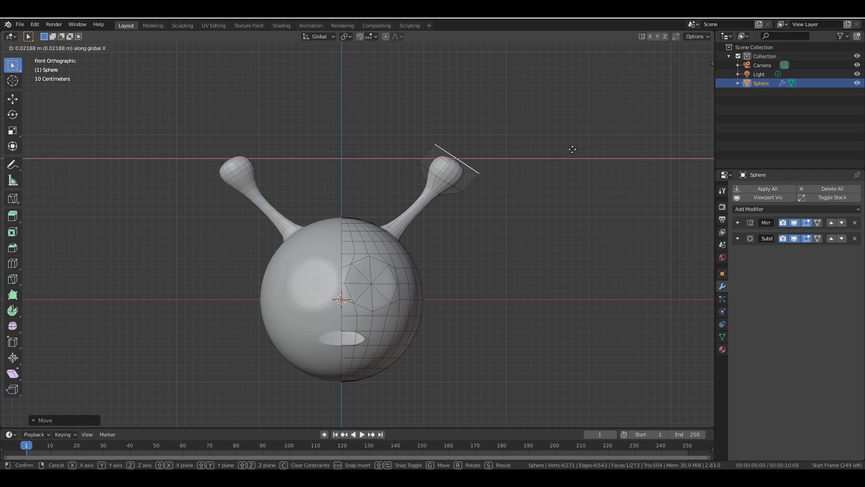
{"action": "left_click", "coordinate": [575, 147]}
{"action": "key", "text": "g"}
{"action": "key", "text": "z"}
{"action": "left_click", "coordinate": [576, 143]}
- Adjust the knob's end face along the Y axis and its height along Z
{"action": "left_click_drag", "start_coordinate": [693, 78], "coordinate": [615, 135]}
{"action": "key", "text": "g"}
{"action": "key", "text": "y"}
{"action": "left_click", "coordinate": [618, 139]}
{"action": "key", "text": "g"}
{"action": "key", "text": "z"}
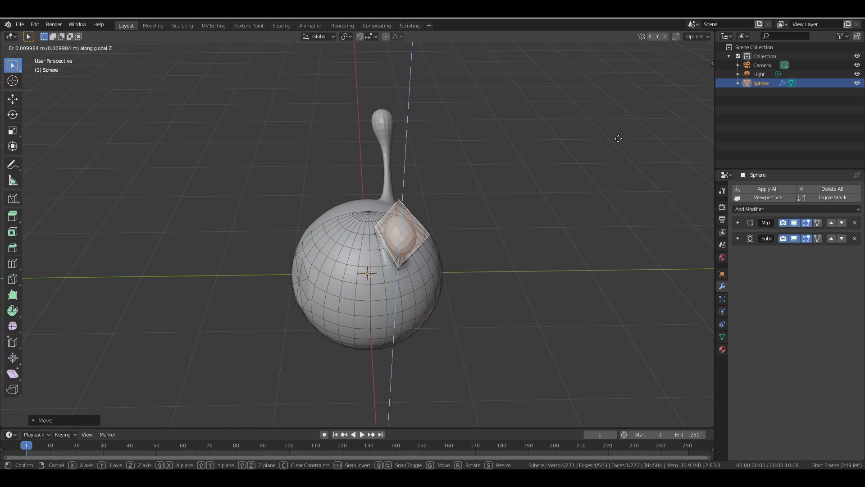
{"action": "left_click", "coordinate": [618, 139]}
- Return to Object Mode and apply the Mirror modifier on the sphere
{"action": "left_click_drag", "start_coordinate": [696, 76], "coordinate": [500, 228]}
{"action": "key", "text": "Tab"}
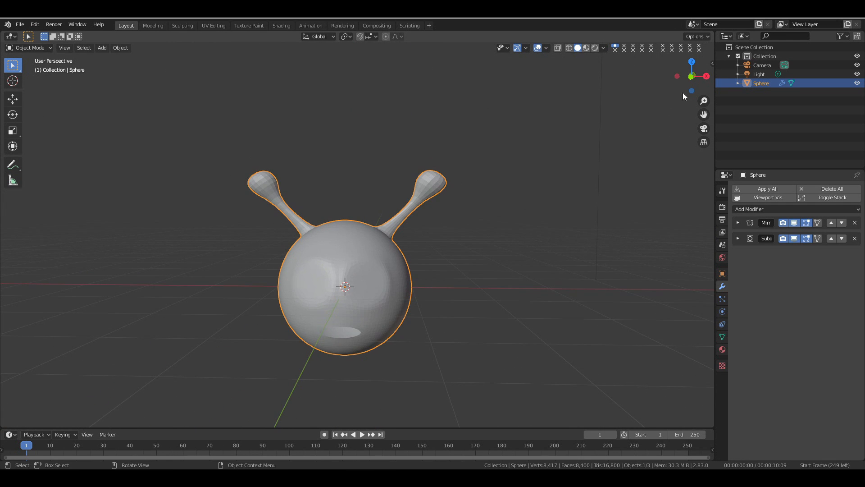
{"action": "left_click_drag", "start_coordinate": [700, 77], "coordinate": [709, 112]}
{"action": "left_click", "coordinate": [738, 223]}
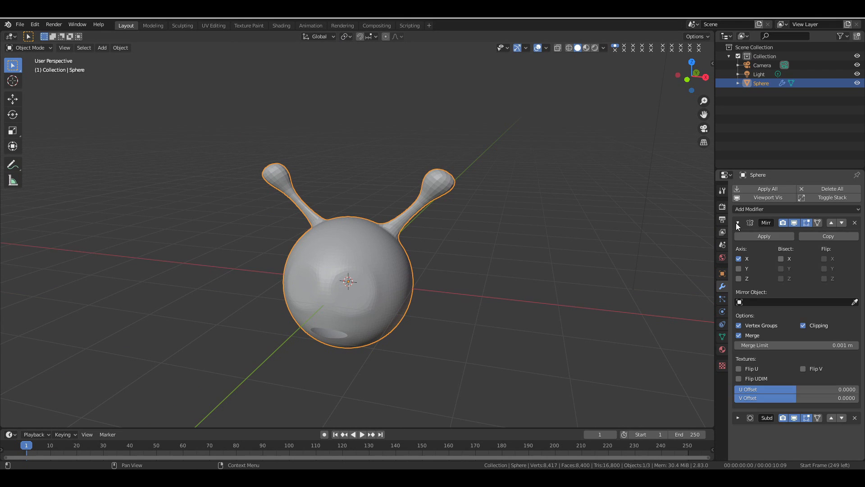
{"action": "left_click", "coordinate": [752, 235]}
- Select the face ring around the sphere's bottom pole and extrude it about 1.28 m downward to form the body
{"action": "key", "text": "Tab"}
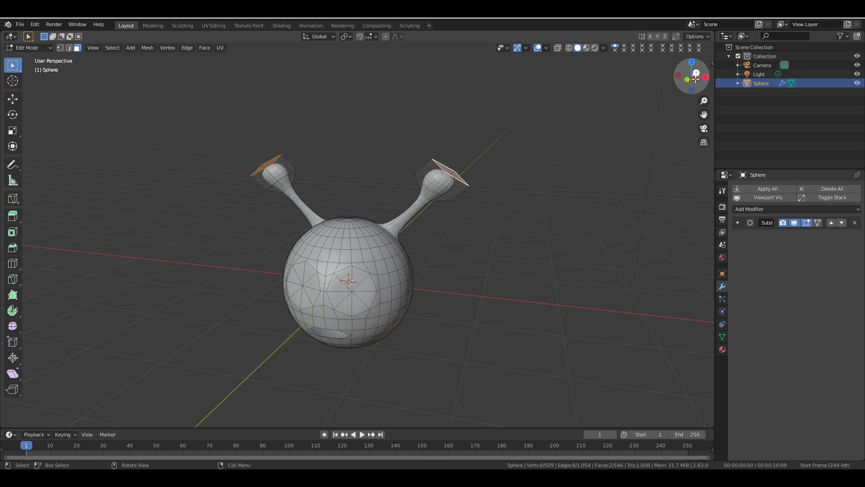
{"action": "left_click_drag", "start_coordinate": [695, 78], "coordinate": [296, 318]}
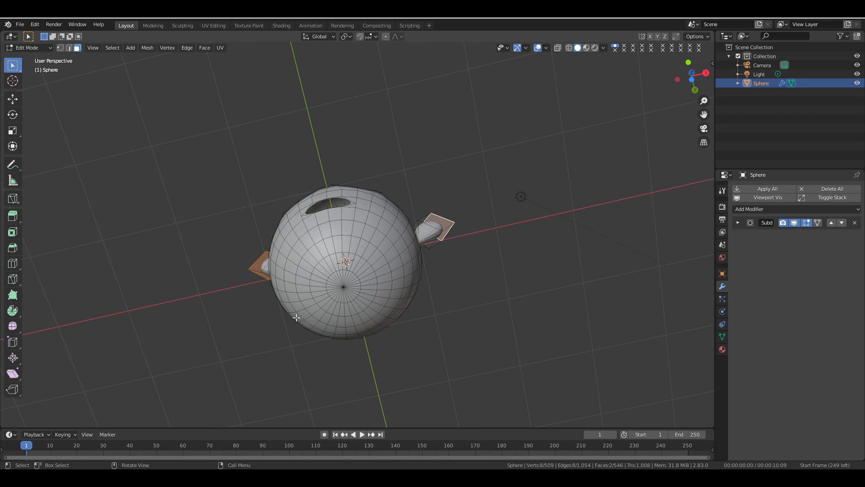
{"action": "left_click", "coordinate": [326, 268], "text": "alt"}
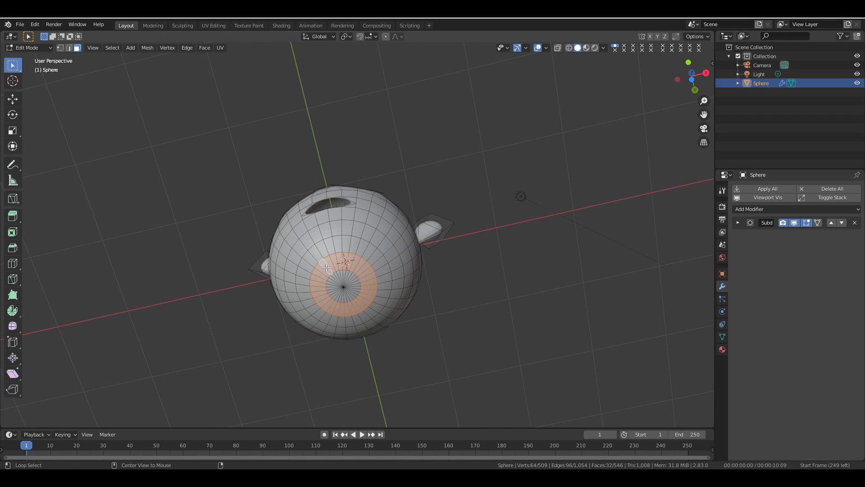
{"action": "left_click_drag", "start_coordinate": [691, 79], "coordinate": [580, 145]}
{"action": "key", "text": "KP_1"}
{"action": "scroll", "coordinate": [579, 145], "scroll_direction": "down", "scroll_amount": 2}
{"action": "scroll", "coordinate": [579, 145], "scroll_direction": "down", "scroll_amount": 1}
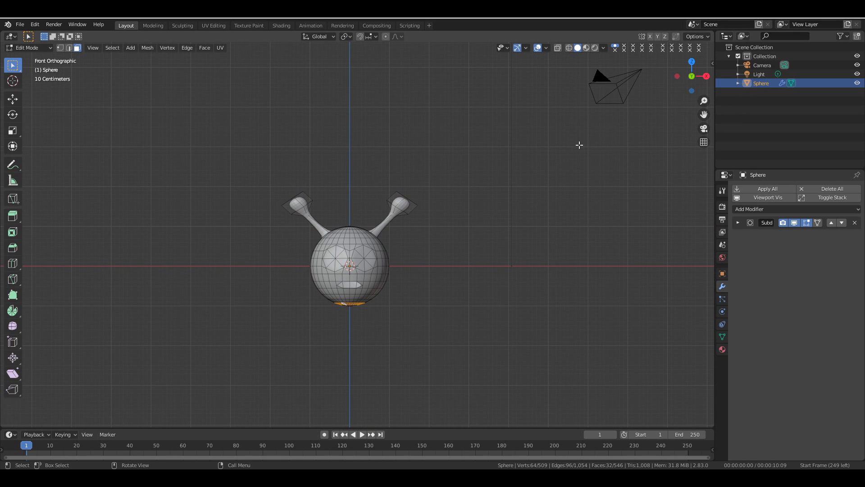
{"action": "key", "text": "e"}
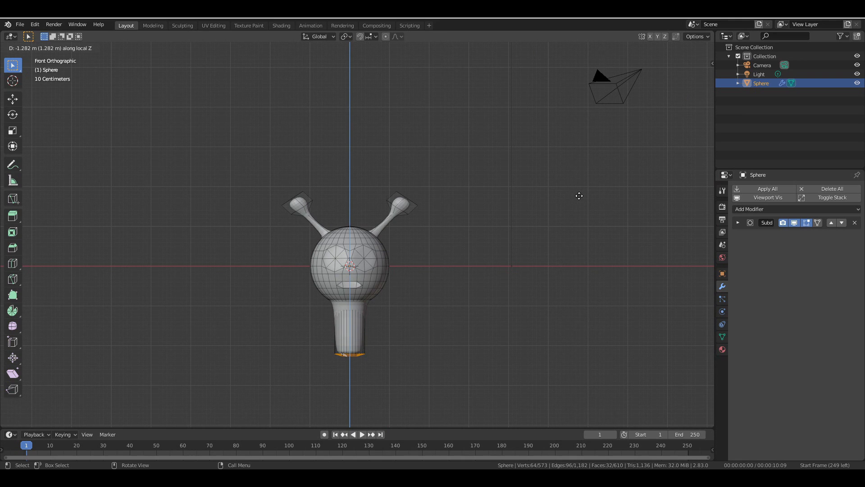
{"action": "left_click", "coordinate": [579, 196]}
- Scale up the body's bottom ring to flare the base and return to Object Mode
{"action": "key", "text": "s"}
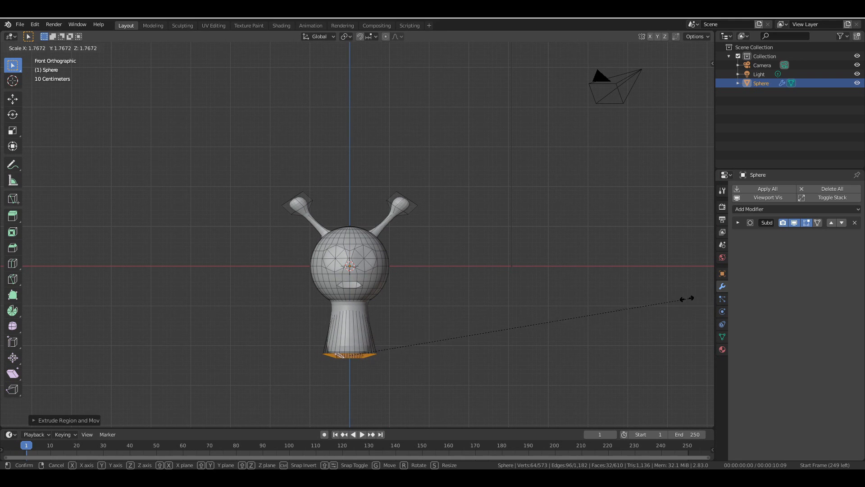
{"action": "left_click", "coordinate": [653, 299]}
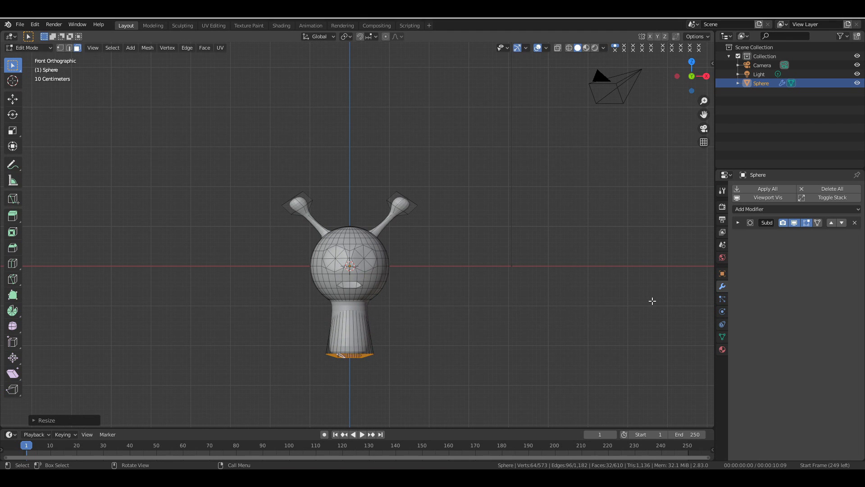
{"action": "key", "text": "Tab"}
{"action": "left_click_drag", "start_coordinate": [686, 83], "coordinate": [516, 220]}
{"action": "scroll", "coordinate": [517, 216], "scroll_direction": "up", "scroll_amount": 3}
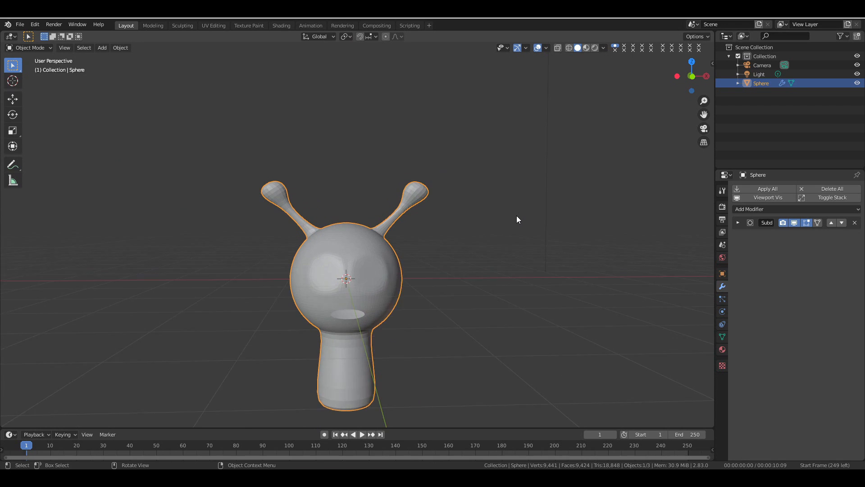
- Apply Shade Smooth to the character mesh and deselect it
{"action": "right_click", "coordinate": [489, 164]}
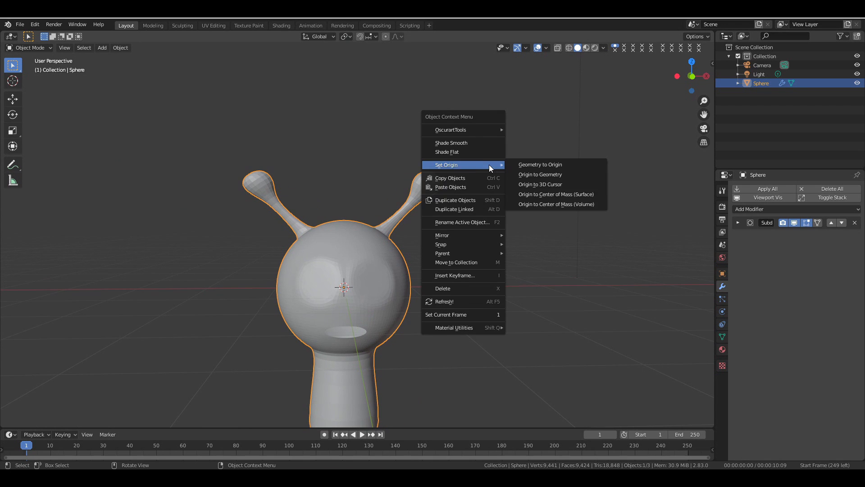
{"action": "left_click", "coordinate": [456, 141]}
{"action": "scroll", "coordinate": [483, 218], "scroll_direction": "up", "scroll_amount": 1}
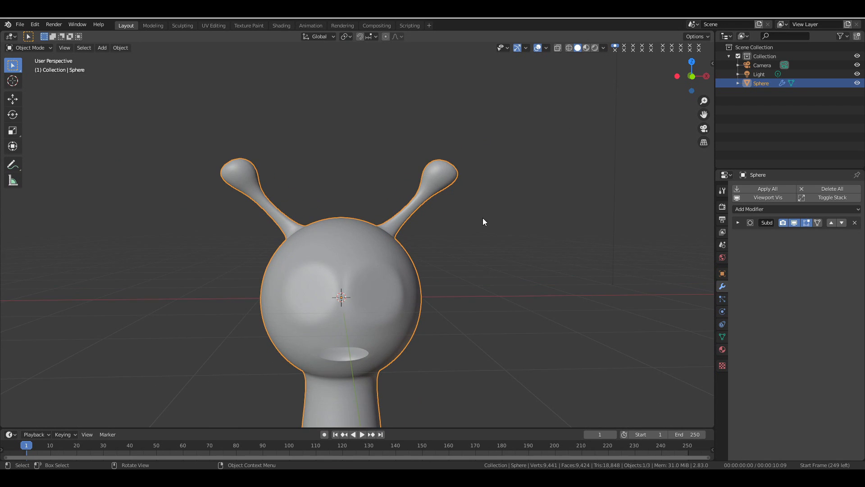
{"action": "left_click", "coordinate": [524, 183]}
- Hide the Sphere object and add a cube mesh to the scene
{"action": "middle_click_drag", "start_coordinate": [342, 212], "coordinate": [368, 210]}
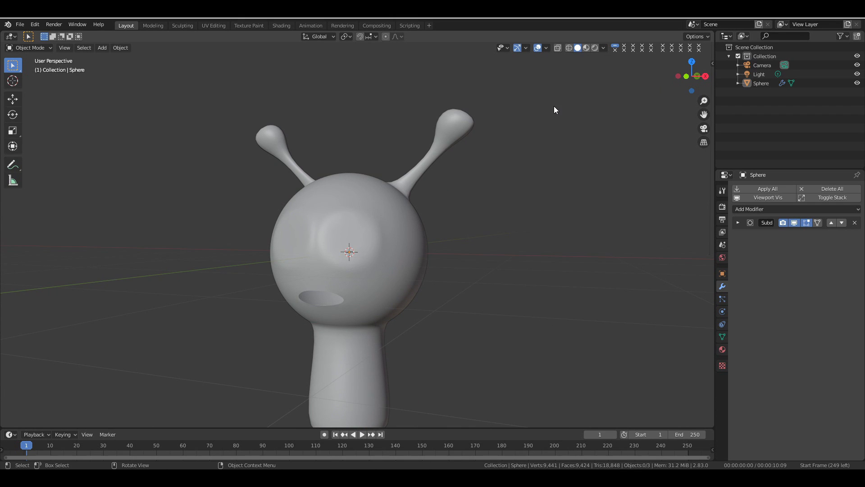
{"action": "left_click", "coordinate": [856, 83]}
{"action": "key", "text": "shift+a"}
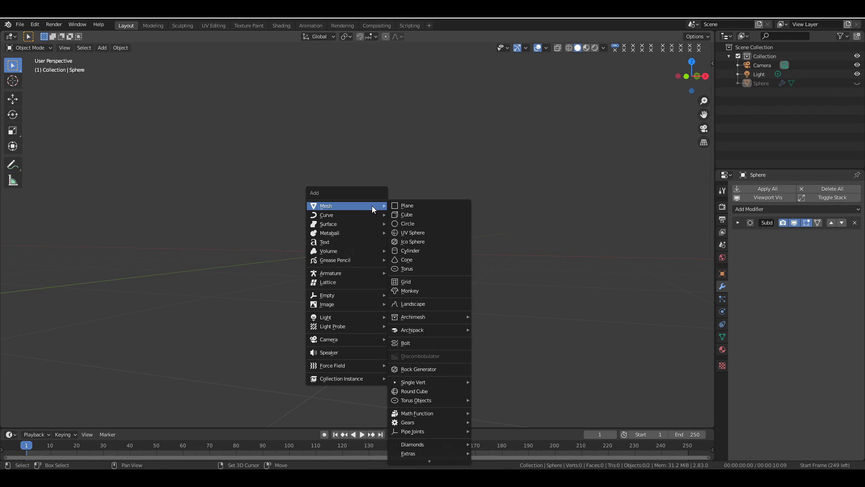
{"action": "left_click", "coordinate": [404, 215]}
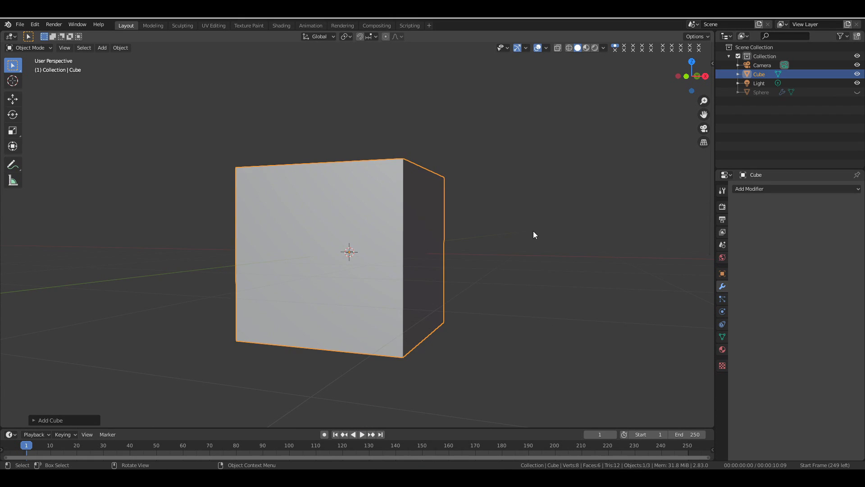
- Add a Subdivision Surface modifier to the cube and raise its viewport subdivisions to 2
{"action": "left_click", "coordinate": [749, 189]}
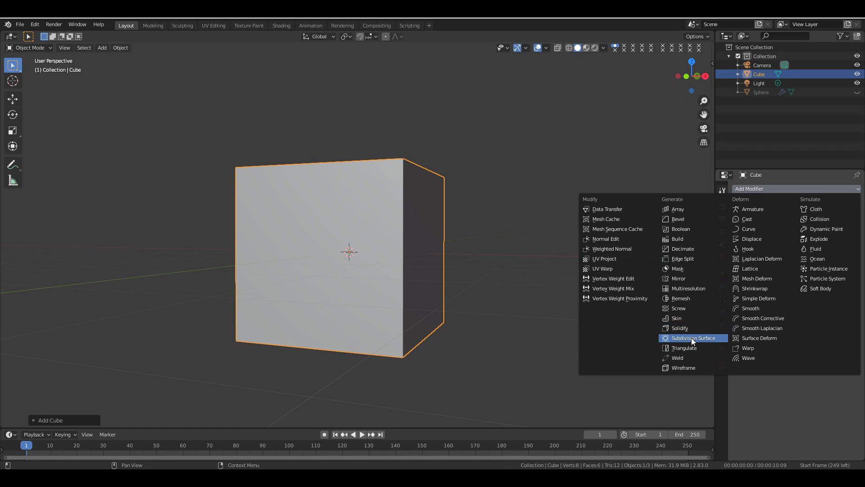
{"action": "left_click", "coordinate": [693, 338]}
{"action": "left_click", "coordinate": [791, 277]}
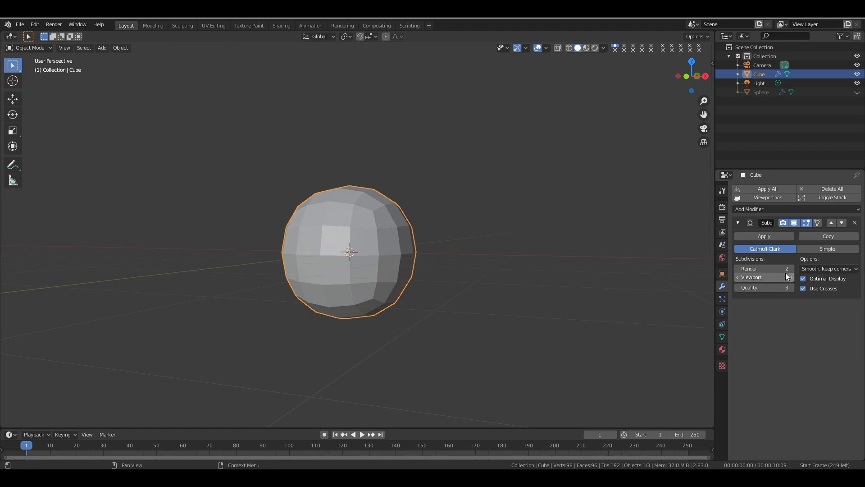
{"action": "left_click", "coordinate": [738, 222]}
- Flatten the cube in Edit Mode by scaling its mesh down along the Z axis
{"action": "key", "text": "Tab"}
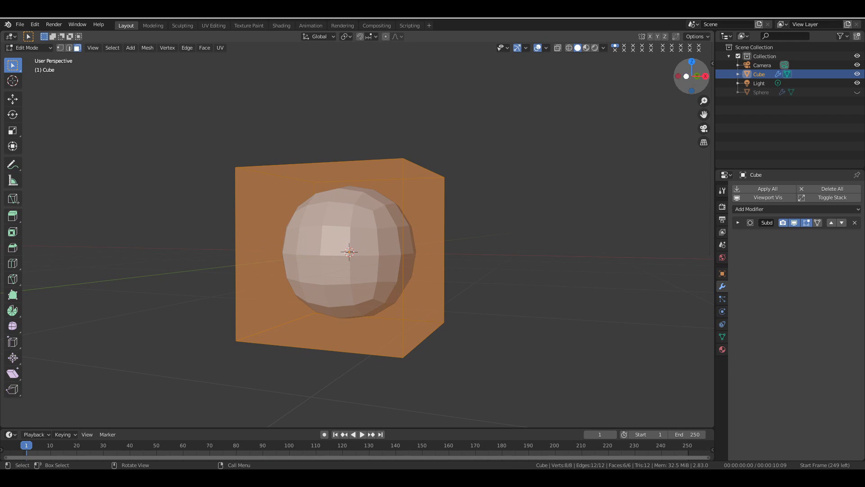
{"action": "left_click_drag", "start_coordinate": [692, 76], "coordinate": [686, 68]}
{"action": "key", "text": "s"}
{"action": "key", "text": "z"}
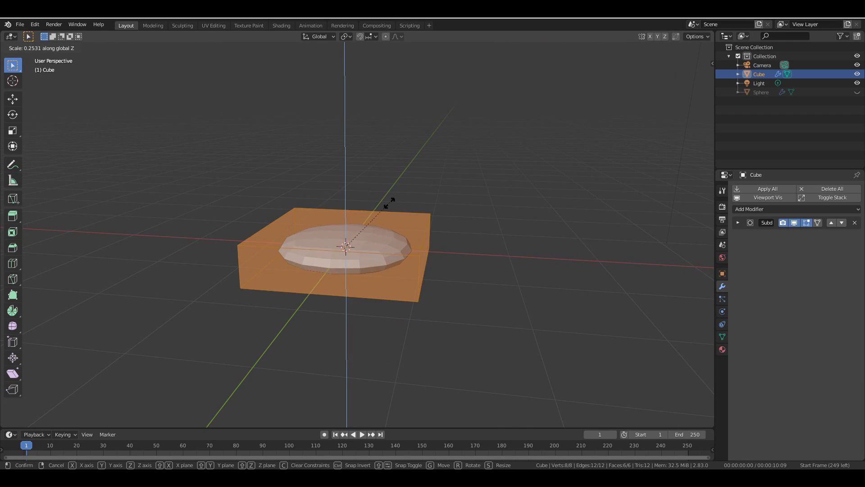
{"action": "left_click", "coordinate": [427, 194]}
- Cut two edge loops across the cube's width and scale them closer together along the X axis
{"action": "key", "text": "ctrl+r"}
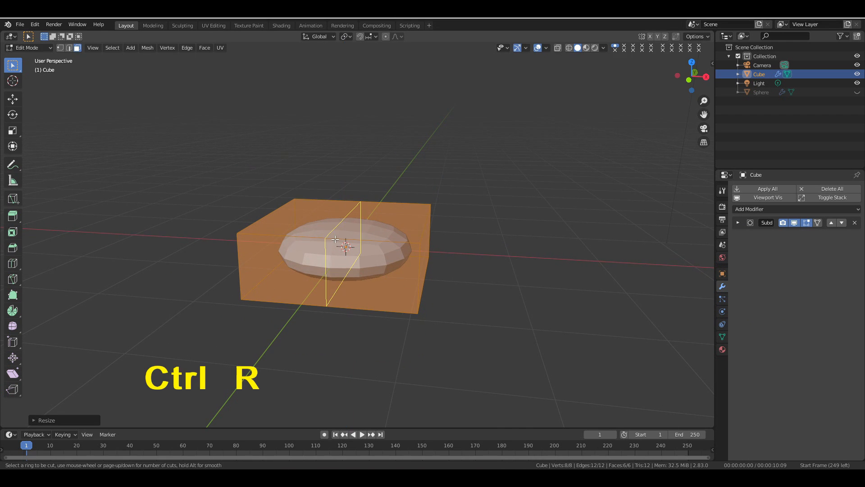
{"action": "key", "text": "2"}
{"action": "left_click", "coordinate": [335, 238]}
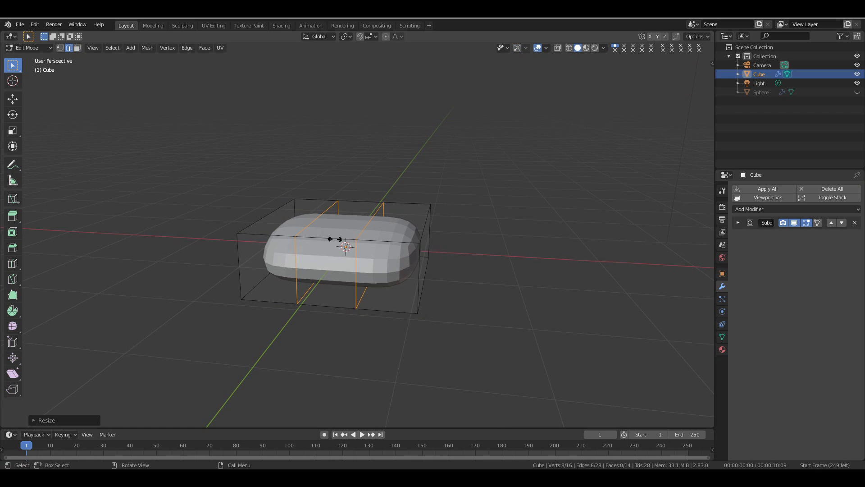
{"action": "left_click", "coordinate": [335, 239]}
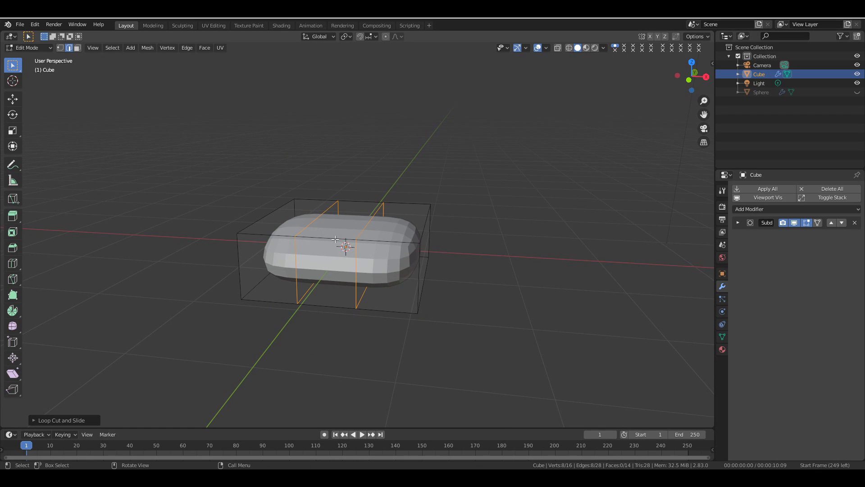
{"action": "key", "text": "s"}
{"action": "key", "text": "x"}
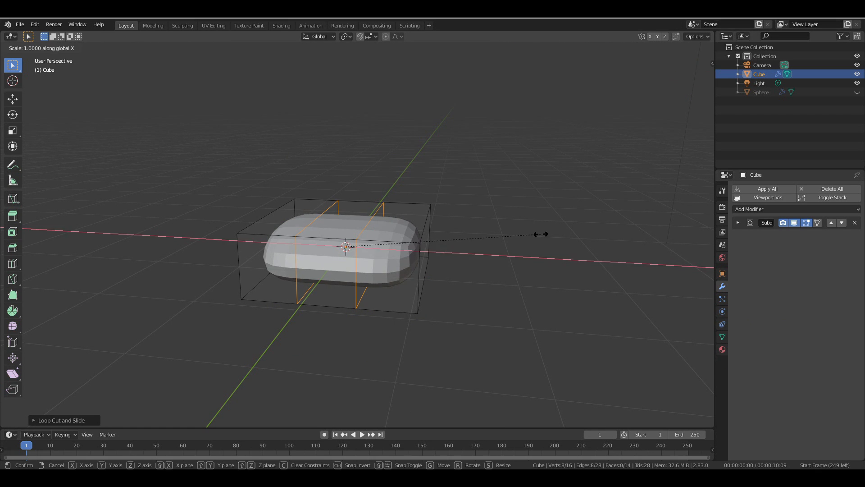
{"action": "left_click", "coordinate": [441, 236]}
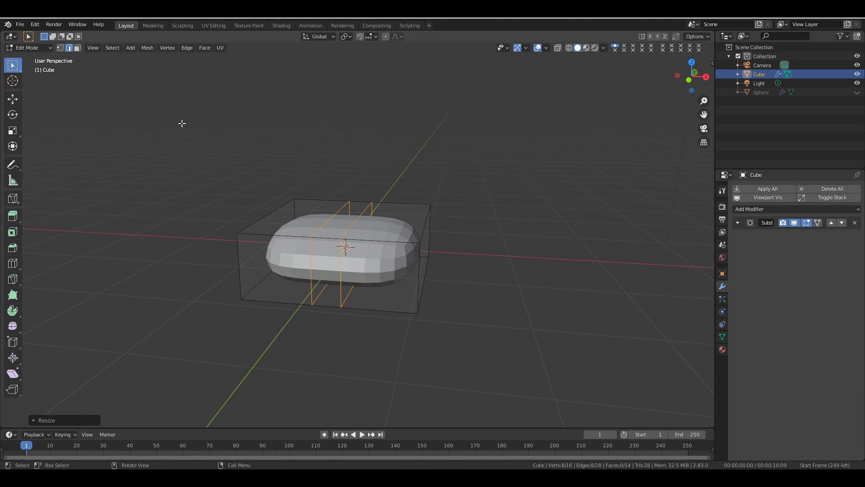
- Select the two outer front faces of the cube and extrude them about 1.1 m forward along Y
{"action": "left_click", "coordinate": [274, 253]}
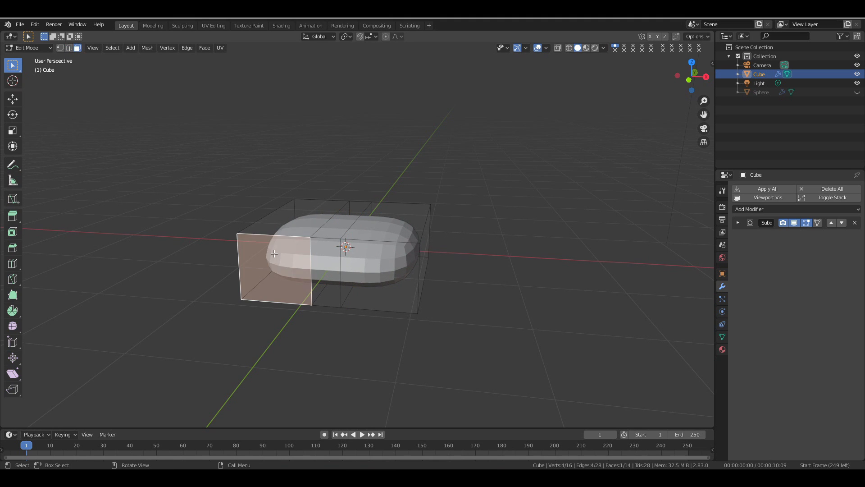
{"action": "left_click", "coordinate": [392, 270], "text": "shift"}
{"action": "left_click_drag", "start_coordinate": [698, 76], "coordinate": [586, 154]}
{"action": "key", "text": "e"}
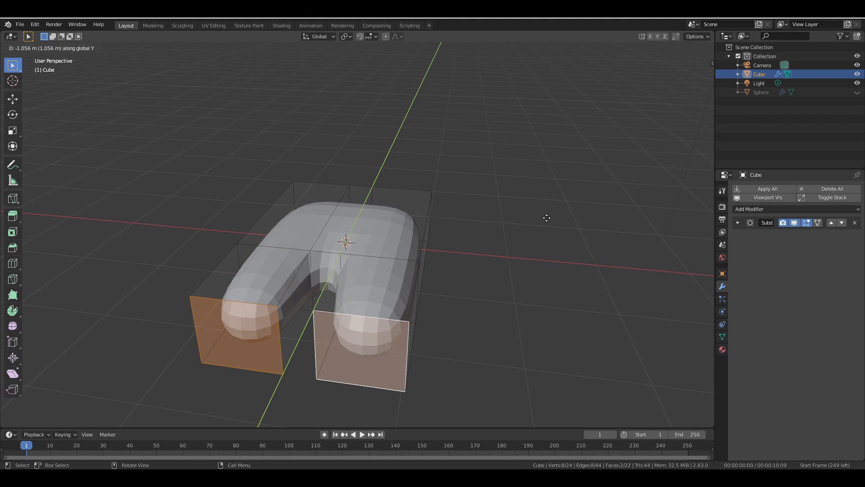
{"action": "left_click", "coordinate": [560, 261]}
- Scale the two extruded end faces down together to form narrow pointed tips
{"action": "key", "text": "s"}
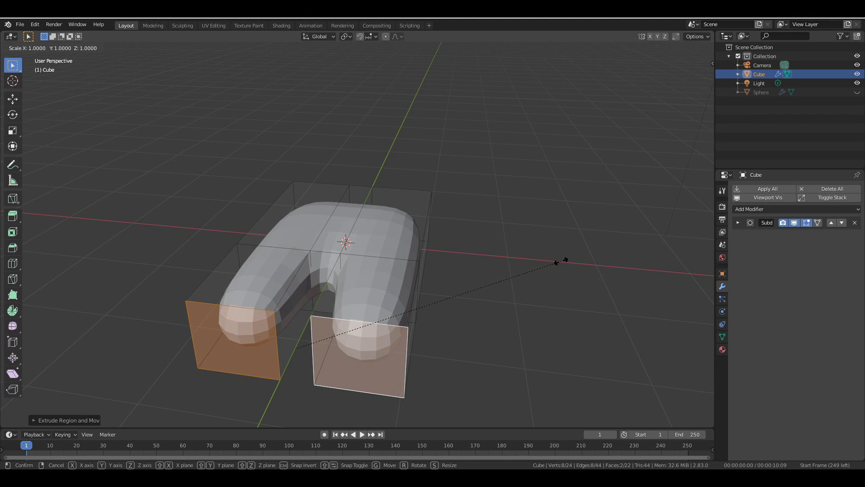
{"action": "left_click", "coordinate": [323, 327]}
{"action": "left_click_drag", "start_coordinate": [690, 78], "coordinate": [725, 53]}
{"action": "scroll", "coordinate": [507, 267], "scroll_direction": "up", "scroll_amount": 2}
{"action": "key", "text": "s"}
{"action": "left_click", "coordinate": [430, 256]}
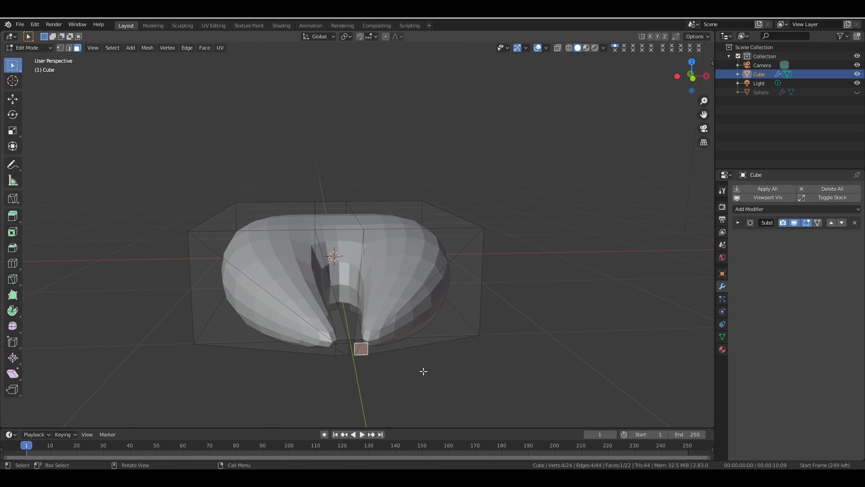
- Move the end face of the prong on the positive X side outward about 0.6 m along X
{"action": "scroll", "coordinate": [423, 371], "scroll_direction": "down", "scroll_amount": 2}
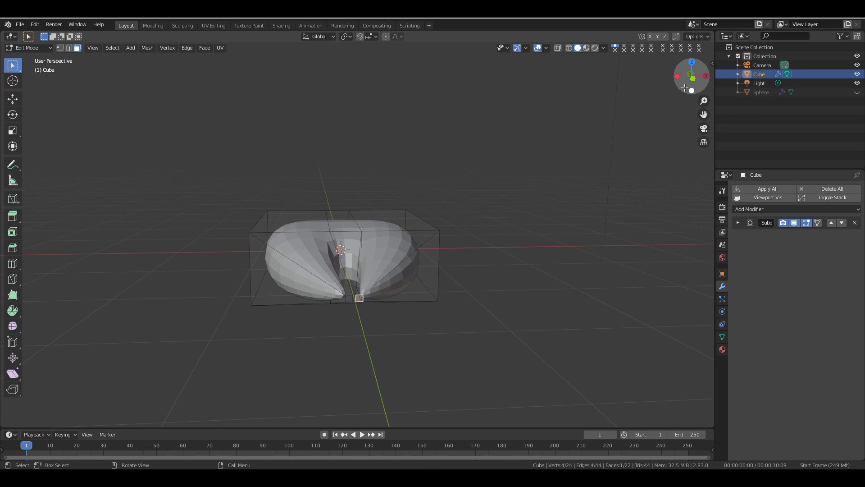
{"action": "left_click_drag", "start_coordinate": [684, 88], "coordinate": [647, 112]}
{"action": "key", "text": "g"}
{"action": "key", "text": "x"}
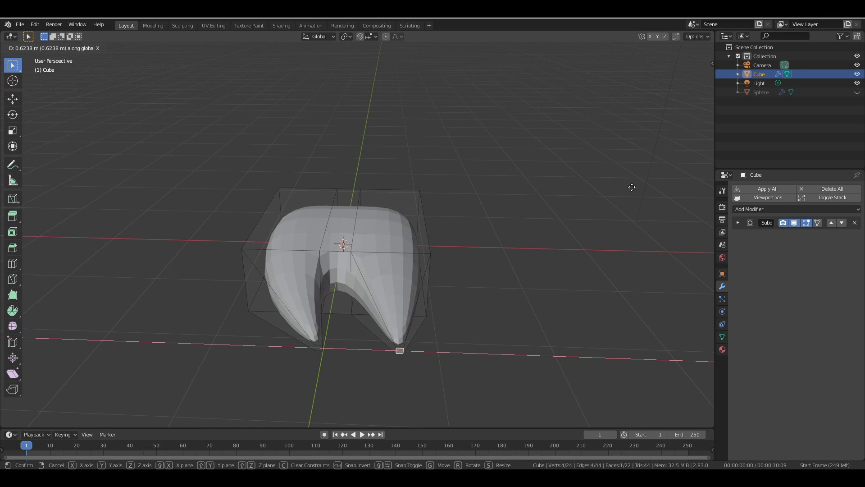
{"action": "left_click", "coordinate": [627, 195]}
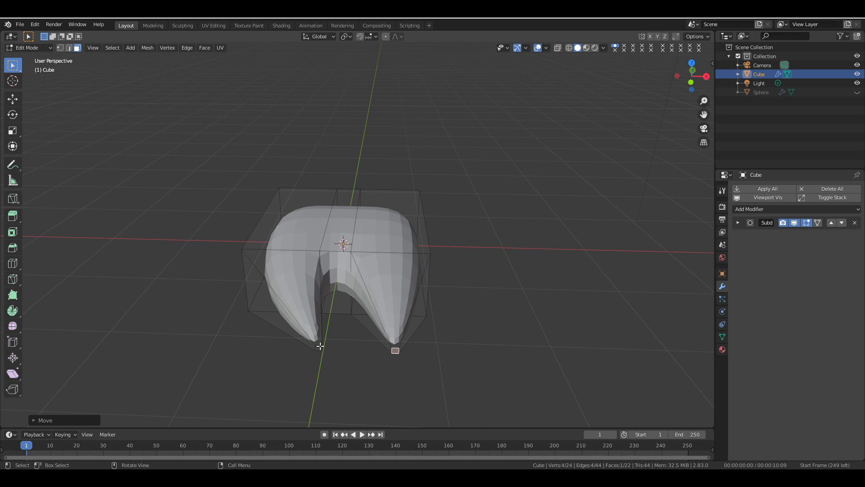
- Move the end face of the negative X prong forward along Y and slightly toward positive X
{"action": "key", "text": "g"}
{"action": "key", "text": "y"}
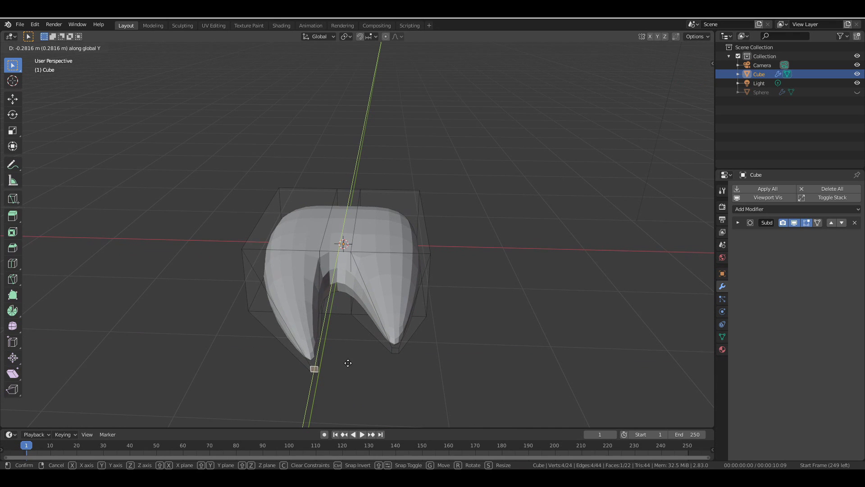
{"action": "left_click", "coordinate": [350, 384]}
{"action": "key", "text": "g"}
{"action": "key", "text": "x"}
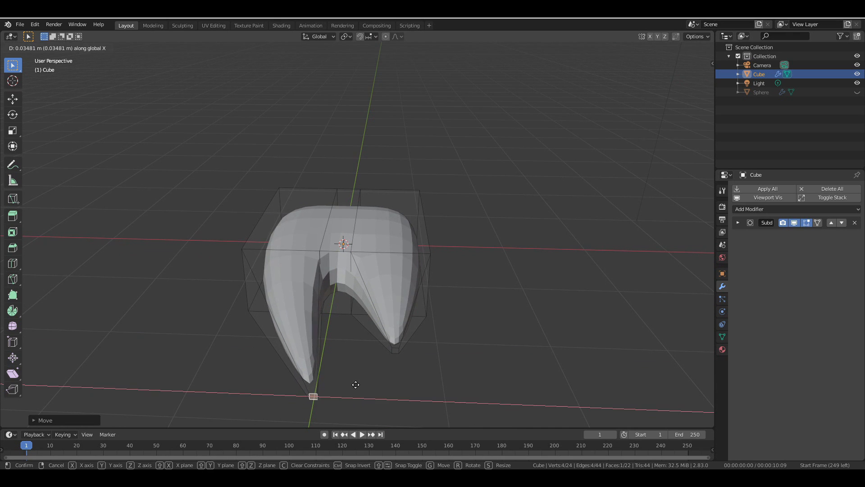
{"action": "left_click", "coordinate": [359, 383]}
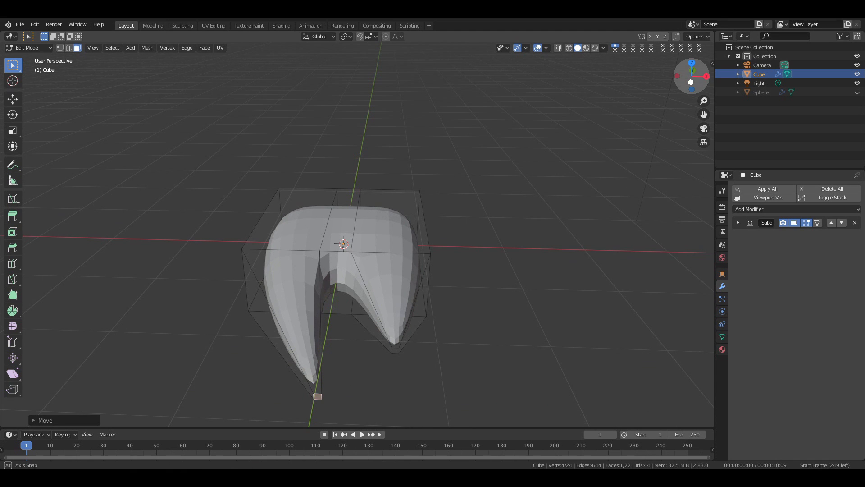
- Move the end face of the positive X prong about 0.16 m forward along Y
{"action": "middle_click_drag", "start_coordinate": [414, 333], "coordinate": [434, 334]}
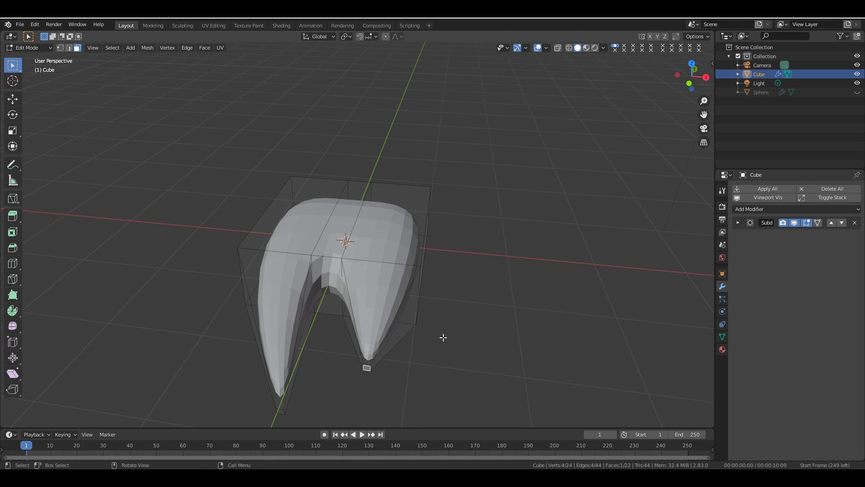
{"action": "key", "text": "g"}
{"action": "key", "text": "y"}
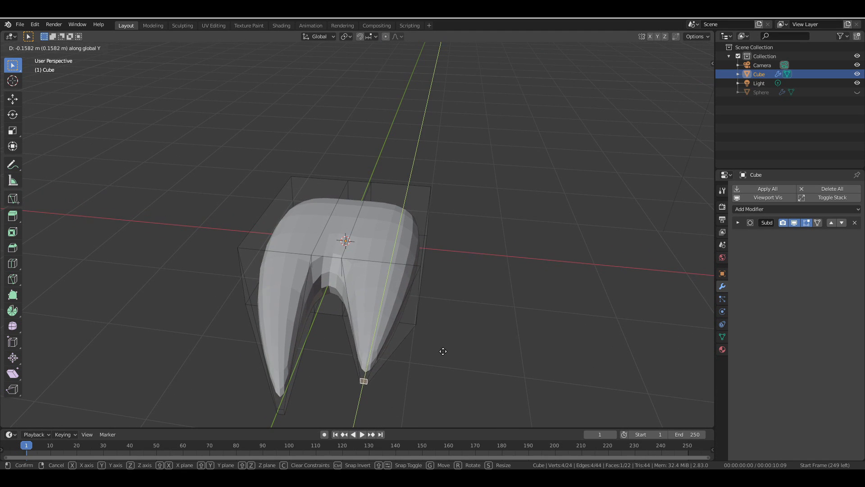
{"action": "left_click", "coordinate": [442, 351]}
- Cut an edge loop around the middle of the positive X prong and move it about 0.2 m along negative X
{"action": "key", "text": "ctrl+r"}
{"action": "left_click", "coordinate": [382, 319]}
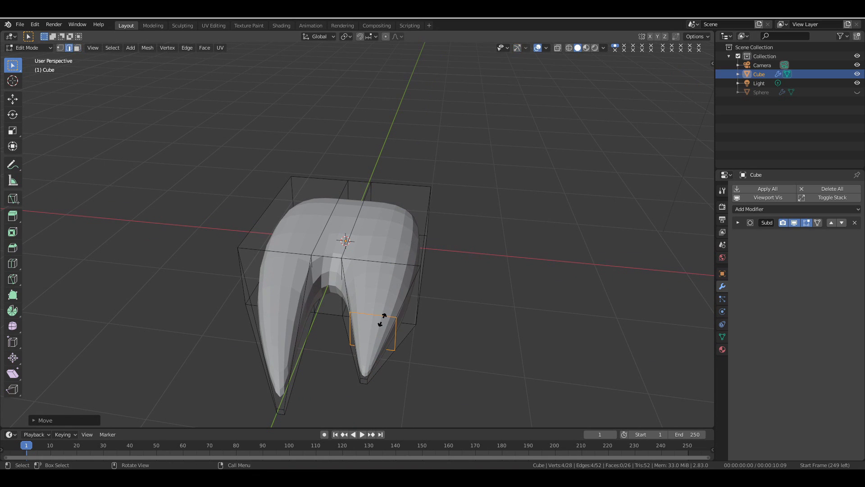
{"action": "key", "text": "g"}
{"action": "key", "text": "x"}
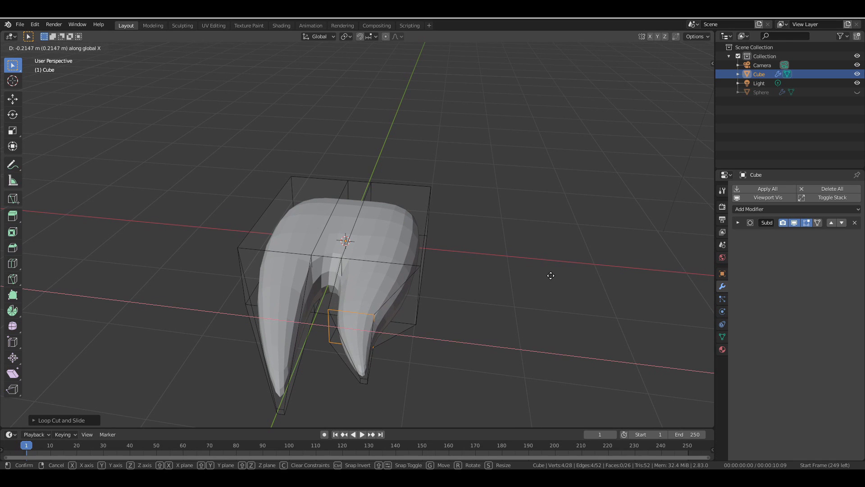
{"action": "left_click", "coordinate": [550, 276]}
- Cut a second loop nearer the base of the positive X prong and shift it about 0.1 m along negative X
{"action": "key", "text": "ctrl+r"}
{"action": "left_click", "coordinate": [397, 295]}
{"action": "key", "text": "g"}
{"action": "key", "text": "x"}
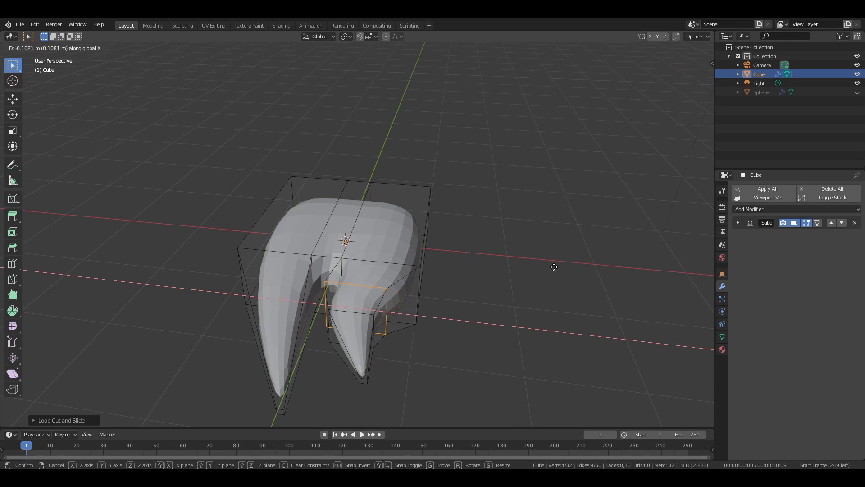
{"action": "left_click", "coordinate": [551, 266]}
- Shift the positive X prong's outer loop about 0.06 m and its end face about 0.13 m along positive X
{"action": "left_click", "coordinate": [367, 314], "text": "alt"}
{"action": "key", "text": "g"}
{"action": "key", "text": "x"}
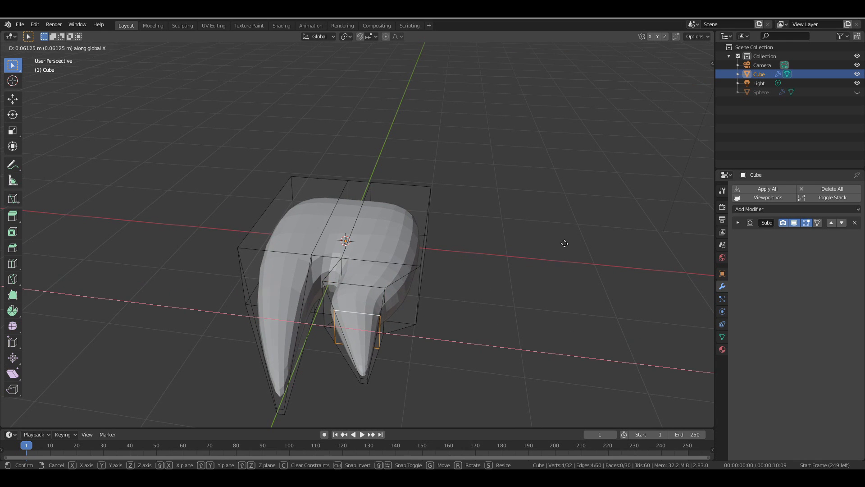
{"action": "left_click", "coordinate": [565, 243]}
{"action": "left_click", "coordinate": [77, 50]}
{"action": "left_click", "coordinate": [363, 381]}
{"action": "key", "text": "g"}
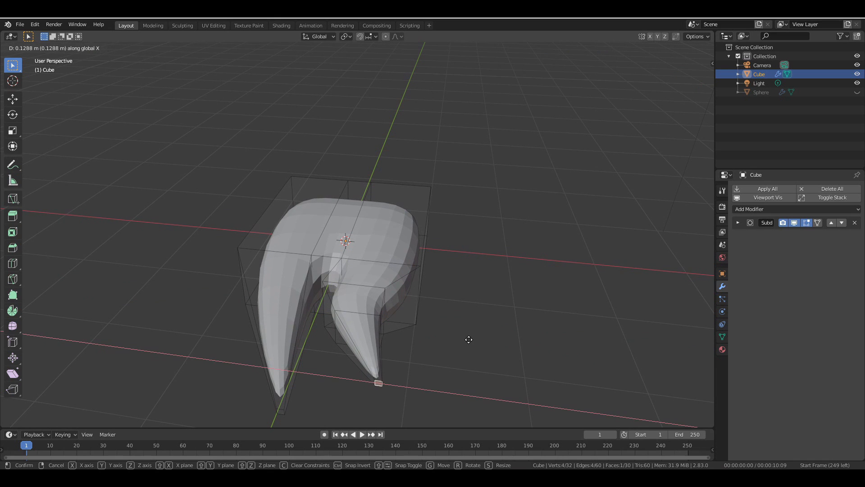
{"action": "left_click", "coordinate": [469, 341]}
- Cut an edge loop around the middle of the negative X prong and move it outward along negative X
{"action": "left_click_drag", "start_coordinate": [692, 74], "coordinate": [698, 81]}
{"action": "key", "text": "ctrl+r"}
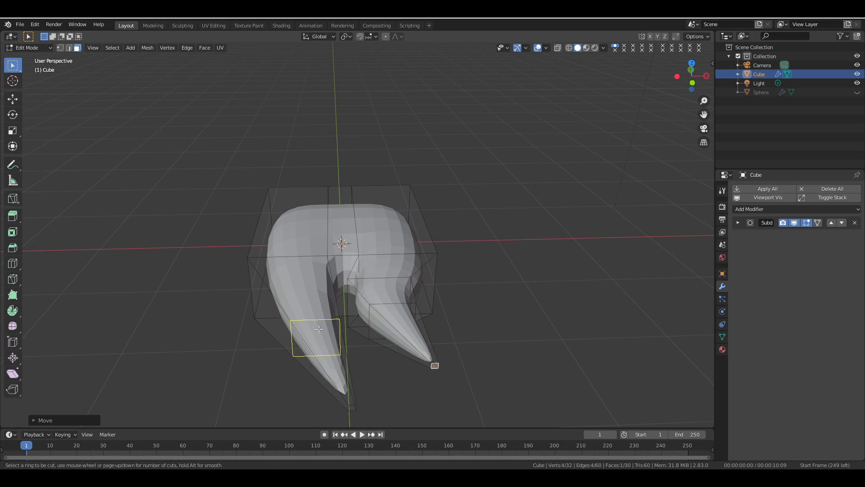
{"action": "left_click", "coordinate": [309, 334]}
{"action": "key", "text": "g"}
{"action": "key", "text": "x"}
{"action": "left_click", "coordinate": [309, 333]}
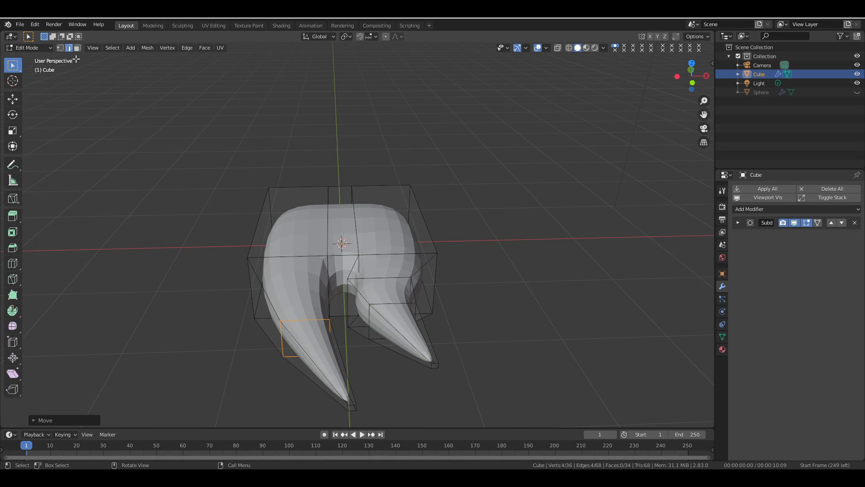
- Shift the end face of the negative X prong slightly toward positive X and adjust its position along Y
{"action": "left_click", "coordinate": [350, 406]}
{"action": "key", "text": "g"}
{"action": "key", "text": "x"}
{"action": "left_click", "coordinate": [390, 404]}
{"action": "key", "text": "g"}
{"action": "key", "text": "y"}
{"action": "left_click", "coordinate": [393, 387]}
- Select the edge loop at the base of the positive X prong and move it about 0.2 m along negative X
{"action": "left_click_drag", "start_coordinate": [691, 76], "coordinate": [690, 89]}
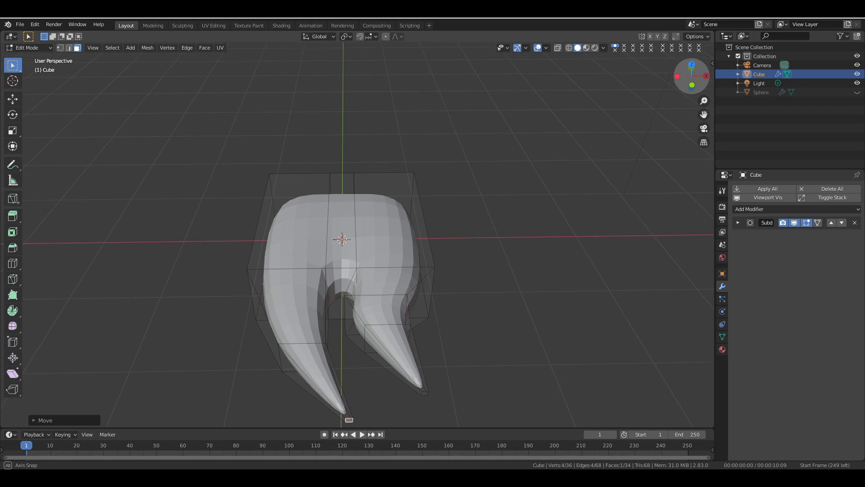
{"action": "left_click", "coordinate": [96, 69]}
{"action": "left_click", "coordinate": [374, 263], "text": "alt"}
{"action": "key", "text": "g"}
{"action": "key", "text": "x"}
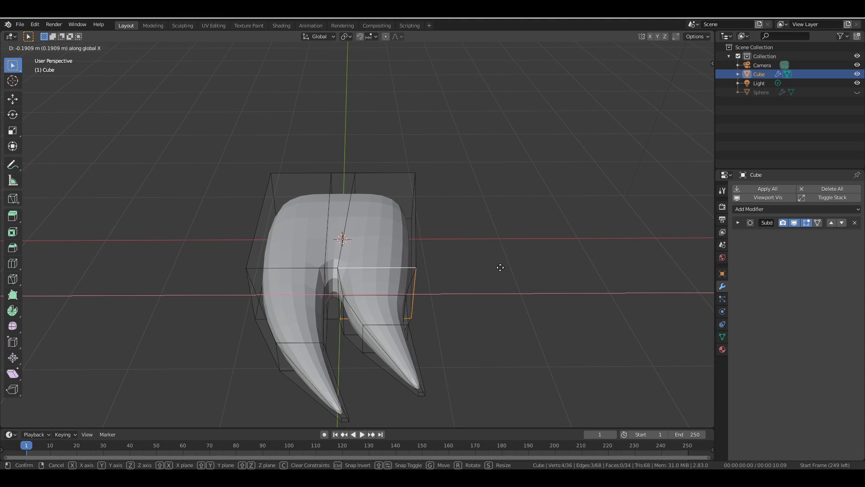
{"action": "left_click", "coordinate": [498, 268]}
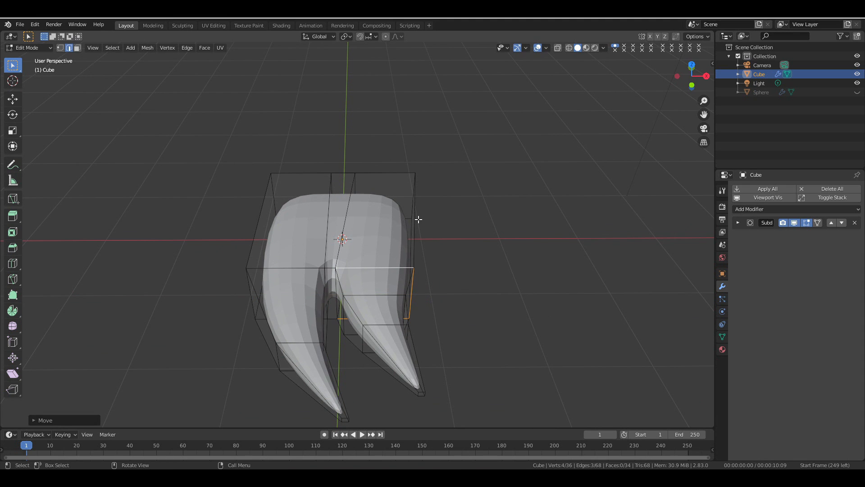
- Return to object mode and unhide the Sphere character
{"action": "key", "text": "Tab"}
{"action": "left_click_drag", "start_coordinate": [691, 77], "coordinate": [672, 67]}
{"action": "left_click", "coordinate": [857, 93]}
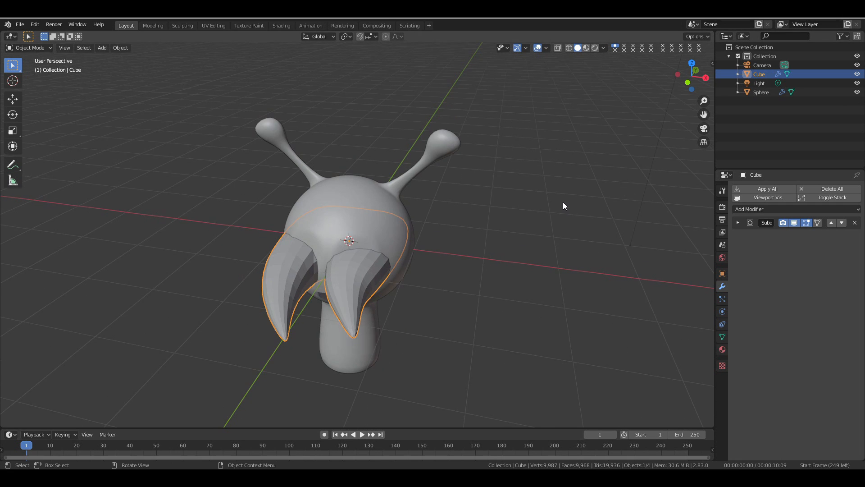
- Raise the pronged part along Z to the top of the head and scale it down
{"action": "key", "text": "g"}
{"action": "key", "text": "z"}
{"action": "left_click", "coordinate": [580, 148]}
{"action": "key", "text": "s"}
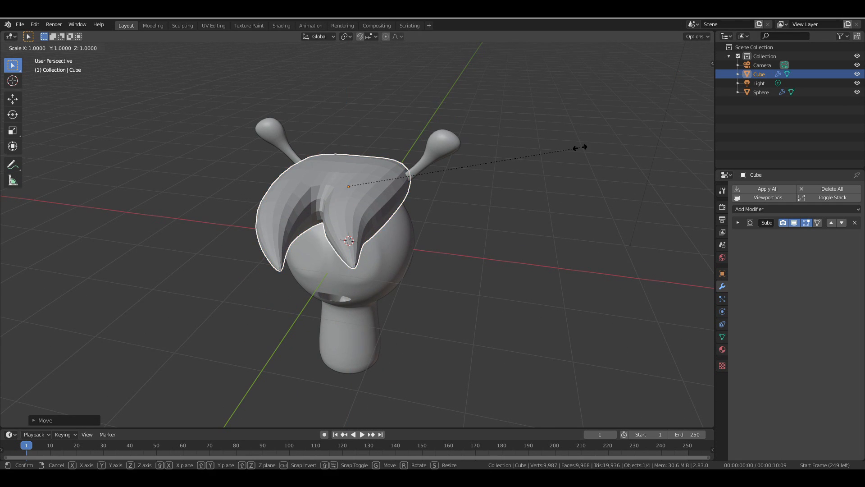
{"action": "left_click", "coordinate": [455, 171]}
{"action": "key", "text": "g"}
{"action": "key", "text": "z"}
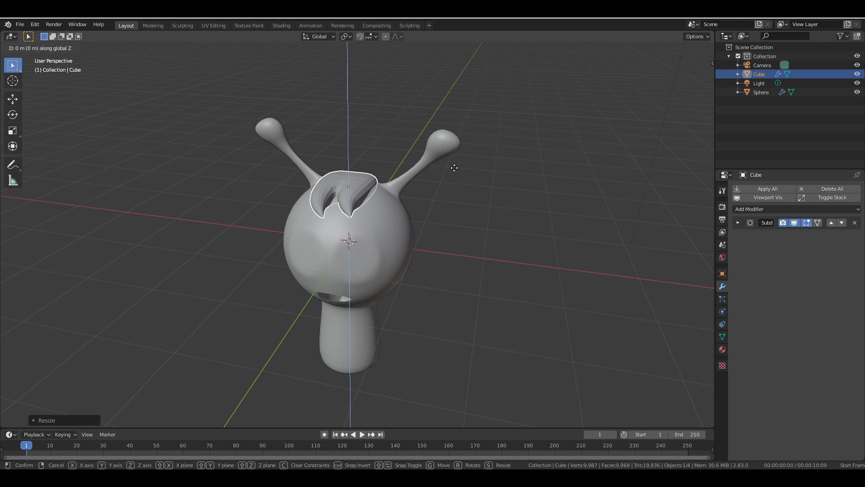
{"action": "left_click", "coordinate": [454, 169]}
- Rescale the pronged part on the head and nudge it backward along Y
{"action": "left_click_drag", "start_coordinate": [686, 81], "coordinate": [547, 138]}
{"action": "key", "text": "s"}
{"action": "left_click", "coordinate": [505, 147]}
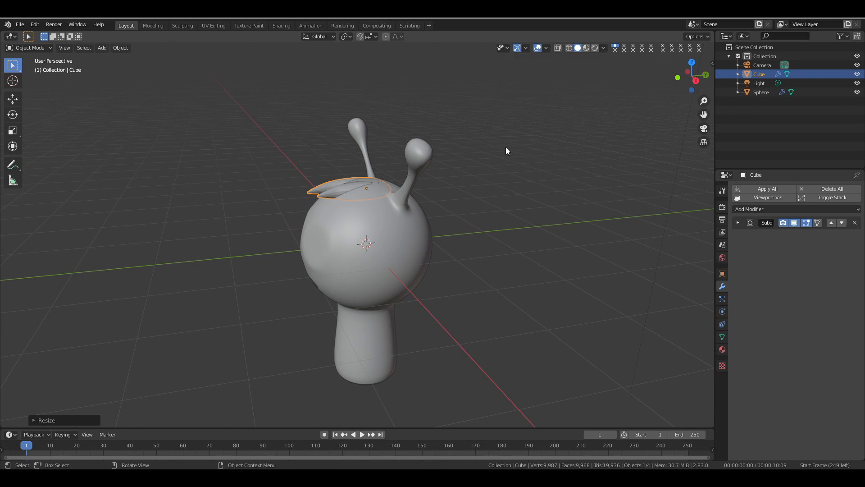
{"action": "key", "text": "g"}
{"action": "key", "text": "y"}
{"action": "left_click", "coordinate": [509, 149]}
- Tilt the pronged part about the X axis to follow the head and raise it about 0.09 m along Z
{"action": "key", "text": "r"}
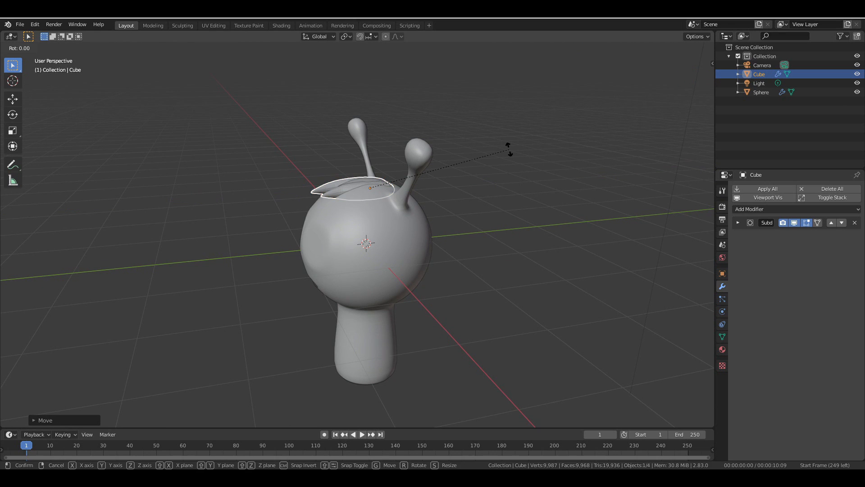
{"action": "key", "text": "x"}
{"action": "left_click", "coordinate": [494, 124]}
{"action": "key", "text": "g"}
{"action": "key", "text": "z"}
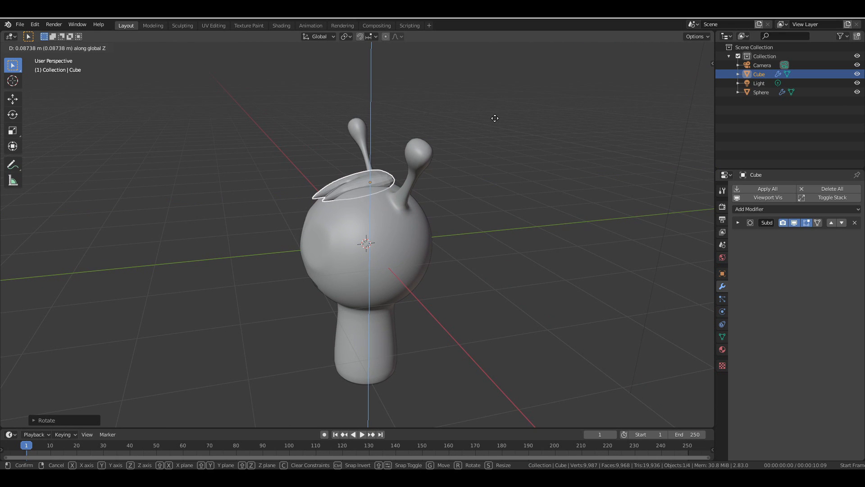
{"action": "left_click", "coordinate": [494, 118]}
- Move the pronged part about 0.06 m forward along Y and fine-tune its height along Z
{"action": "key", "text": "g"}
{"action": "key", "text": "y"}
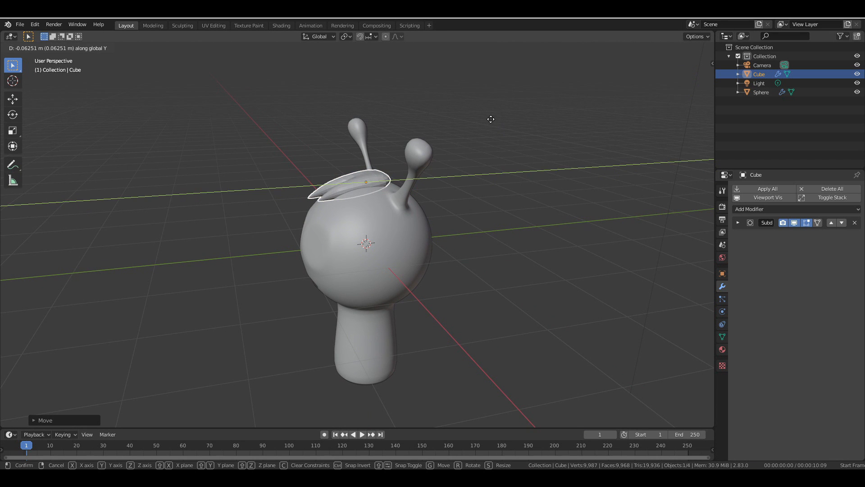
{"action": "left_click", "coordinate": [491, 122]}
{"action": "key", "text": "g"}
{"action": "key", "text": "z"}
{"action": "left_click", "coordinate": [491, 120]}
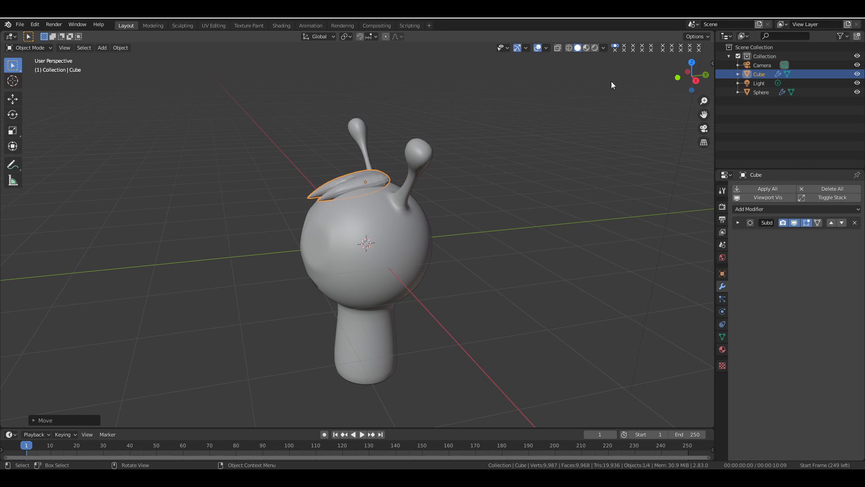
- In edit mode, lower the end face of the positive X prong along Z and adjust it along Y against the head
{"action": "left_click_drag", "start_coordinate": [683, 75], "coordinate": [114, 85]}
{"action": "scroll", "coordinate": [388, 188], "scroll_direction": "up", "scroll_amount": 4}
{"action": "key", "text": "Tab"}
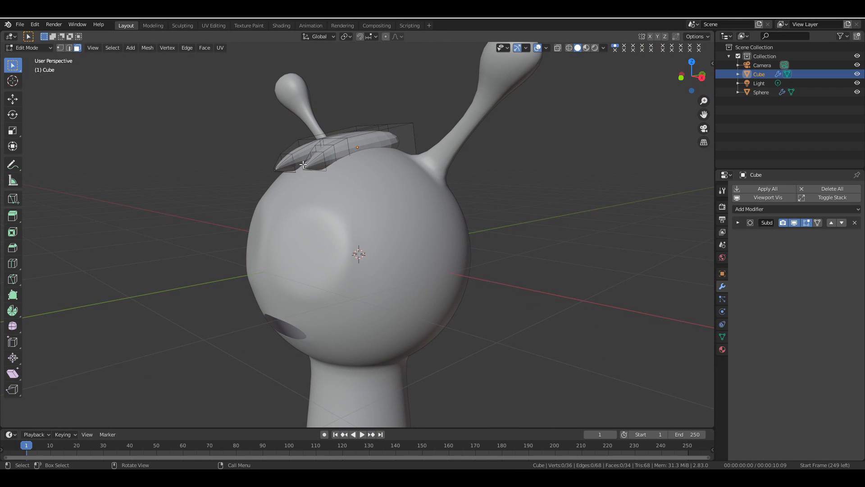
{"action": "left_click_drag", "start_coordinate": [683, 85], "coordinate": [636, 78]}
{"action": "key", "text": "g"}
{"action": "key", "text": "z"}
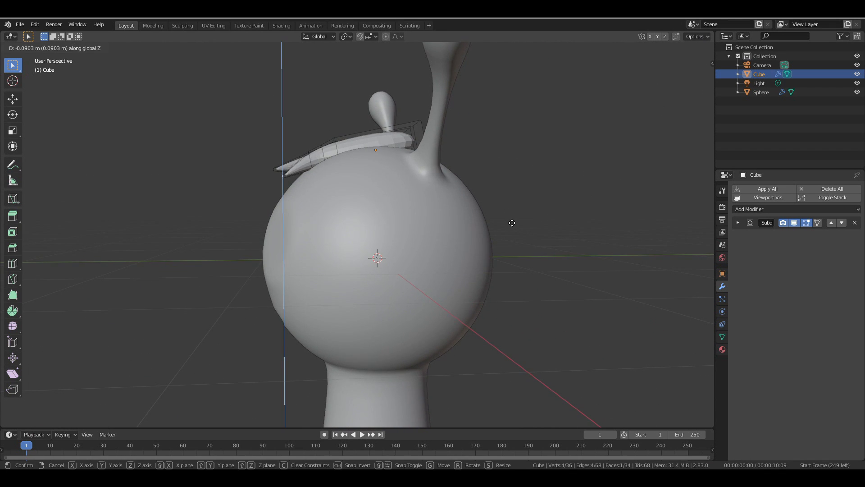
{"action": "left_click", "coordinate": [516, 234]}
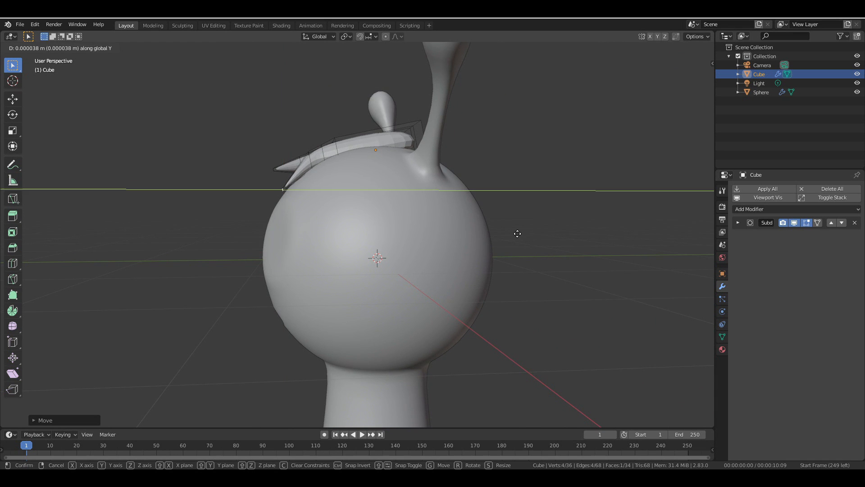
{"action": "left_click_drag", "start_coordinate": [687, 74], "coordinate": [608, 135]}
{"action": "key", "text": "g"}
{"action": "key", "text": "y"}
{"action": "left_click", "coordinate": [540, 173]}
- Select the edge loop around the middle of the positive X prong and rotate it to follow the head's curve
{"action": "left_click_drag", "start_coordinate": [689, 74], "coordinate": [702, 97]}
{"action": "key", "text": "2"}
{"action": "left_click", "coordinate": [355, 185], "text": "alt"}
{"action": "key", "text": "g"}
{"action": "left_click", "coordinate": [490, 171]}
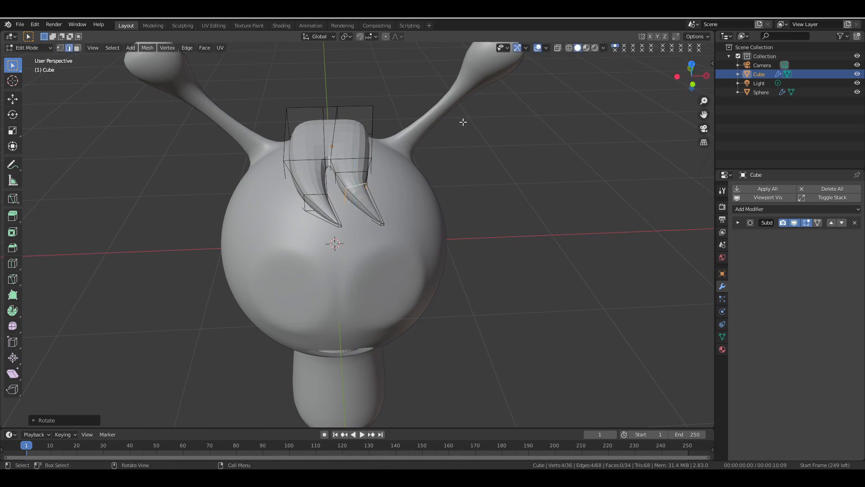
- Lower the end face of the negative X prong along Z and adjust it along Y to sit against the head
{"action": "left_click_drag", "start_coordinate": [689, 75], "coordinate": [764, 53]}
{"action": "key", "text": "3"}
{"action": "left_click", "coordinate": [310, 195]}
{"action": "key", "text": "g"}
{"action": "key", "text": "z"}
{"action": "left_click", "coordinate": [523, 177]}
{"action": "key", "text": "g"}
{"action": "key", "text": "y"}
{"action": "key", "text": "g"}
{"action": "left_click_drag", "start_coordinate": [687, 77], "coordinate": [703, 48]}
{"action": "left_click", "coordinate": [595, 107]}
{"action": "key", "text": "g"}
{"action": "key", "text": "z"}
{"action": "left_click", "coordinate": [569, 156]}
- Select the edges at the base of both prongs and adjust their height along Z
{"action": "left_click", "coordinate": [312, 157]}
{"action": "left_click", "coordinate": [341, 137], "text": "ctrl"}
{"action": "key", "text": "g"}
{"action": "key", "text": "z"}
{"action": "left_click", "coordinate": [523, 165]}
{"action": "left_click_drag", "start_coordinate": [689, 77], "coordinate": [630, 81]}
{"action": "left_click", "coordinate": [336, 158]}
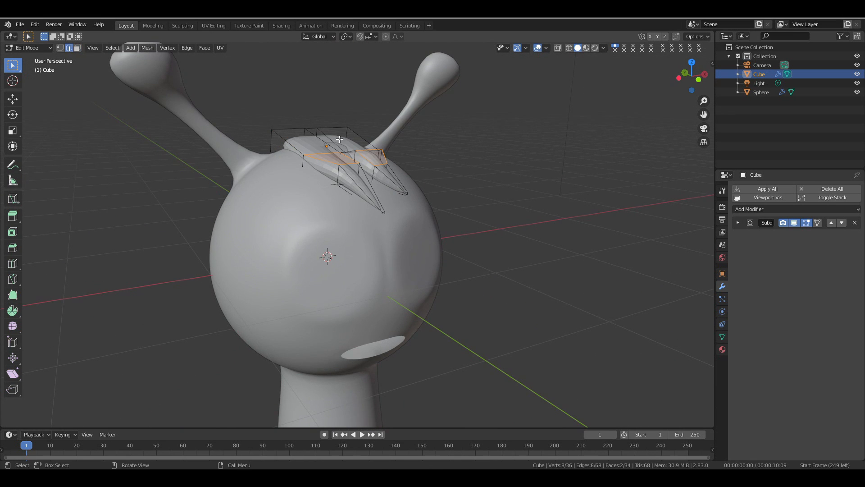
{"action": "key", "text": "g"}
{"action": "key", "text": "z"}
{"action": "left_click", "coordinate": [441, 163]}
- Lower the upper middle edge of the negative X prong about 0.04 m, and adjust the positive X prong's matching edge along Z
{"action": "left_click", "coordinate": [349, 174]}
{"action": "key", "text": "g"}
{"action": "key", "text": "z"}
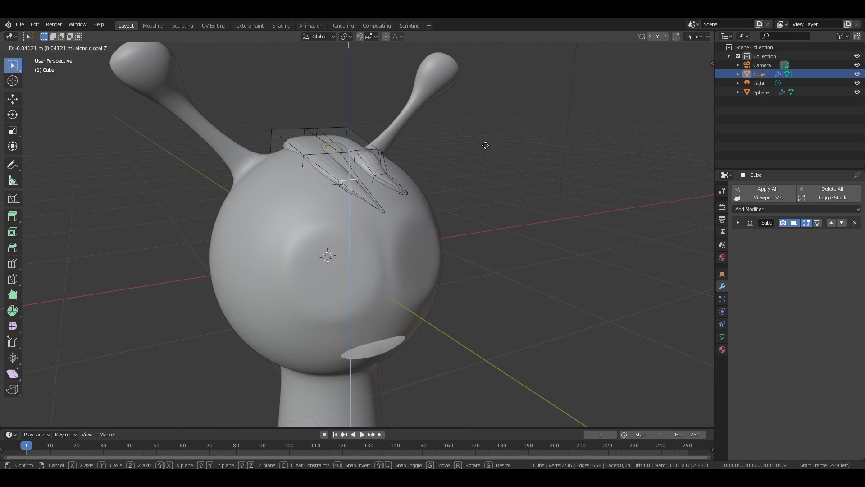
{"action": "left_click", "coordinate": [485, 146]}
{"action": "left_click", "coordinate": [380, 175]}
{"action": "key", "text": "g"}
{"action": "key", "text": "z"}
{"action": "left_click", "coordinate": [451, 177]}
- Adjust the upper base edge and the upper middle edge of the positive X prong along Z to hug the head
{"action": "left_click_drag", "start_coordinate": [689, 77], "coordinate": [590, 101]}
{"action": "left_click", "coordinate": [317, 160]}
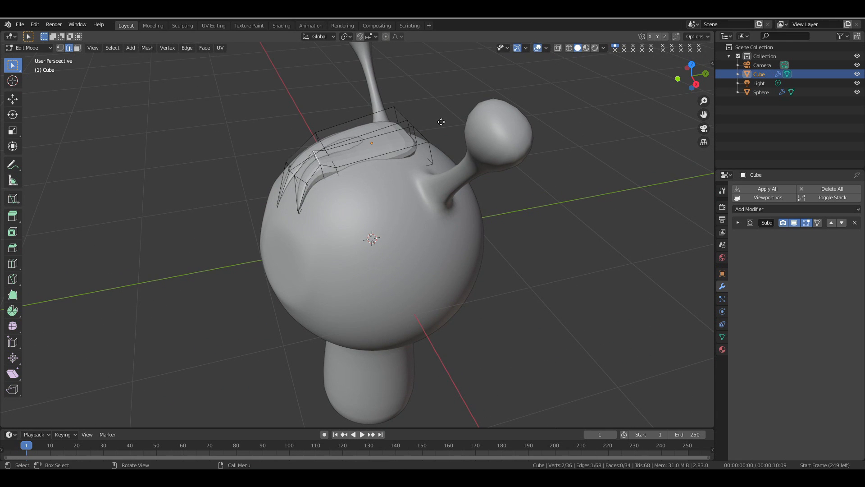
{"action": "key", "text": "g"}
{"action": "key", "text": "z"}
{"action": "left_click", "coordinate": [444, 133]}
{"action": "left_click", "coordinate": [301, 179]}
{"action": "key", "text": "g"}
{"action": "key", "text": "z"}
{"action": "left_click", "coordinate": [379, 134]}
- Nudge the middle edge of the negative X prong along Z
{"action": "left_click", "coordinate": [77, 47]}
{"action": "middle_click_drag", "start_coordinate": [247, 90], "coordinate": [256, 115]}
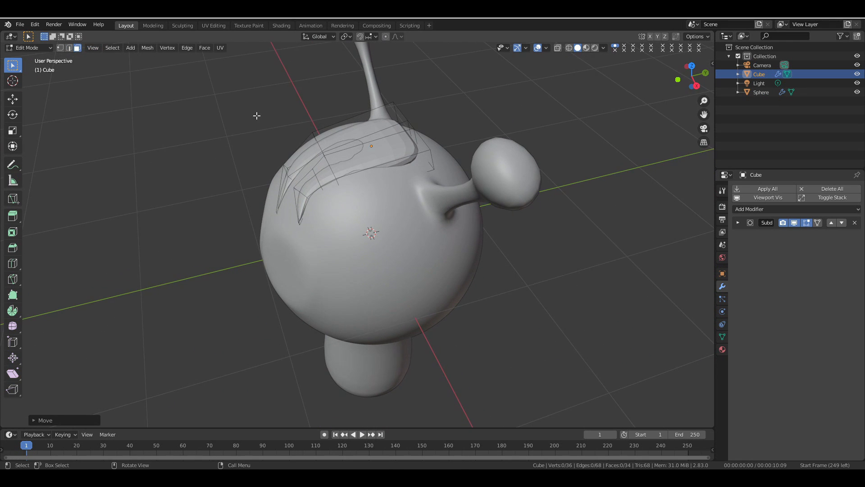
{"action": "middle_click_drag", "start_coordinate": [323, 154], "coordinate": [421, 173]}
{"action": "key", "text": "g"}
{"action": "key", "text": "z"}
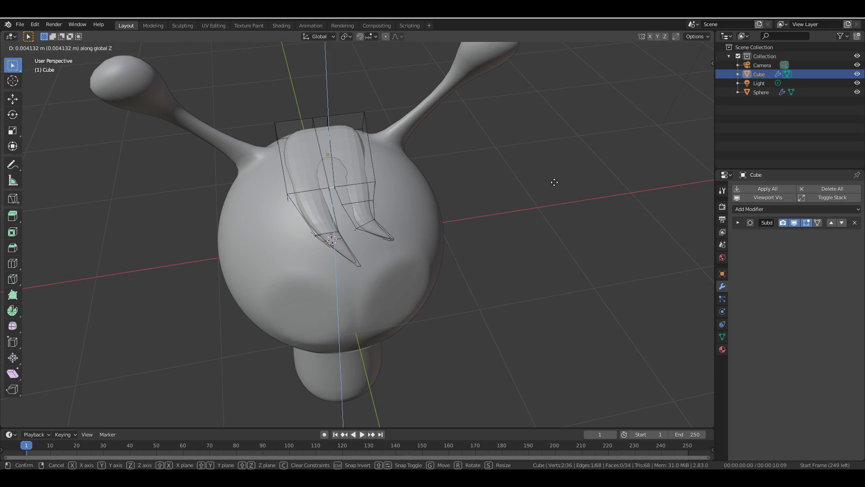
{"action": "left_click", "coordinate": [554, 179]}
- Select the three back faces of the hair piece, adjust them along Z and scale them to about 0.73
{"action": "middle_click_drag", "start_coordinate": [554, 176], "coordinate": [359, 119]}
{"action": "key", "text": "3"}
{"action": "left_click", "coordinate": [391, 181]}
{"action": "left_click", "coordinate": [442, 168], "text": "ctrl"}
{"action": "key", "text": "g"}
{"action": "key", "text": "z"}
{"action": "left_click", "coordinate": [505, 210]}
{"action": "key", "text": "s"}
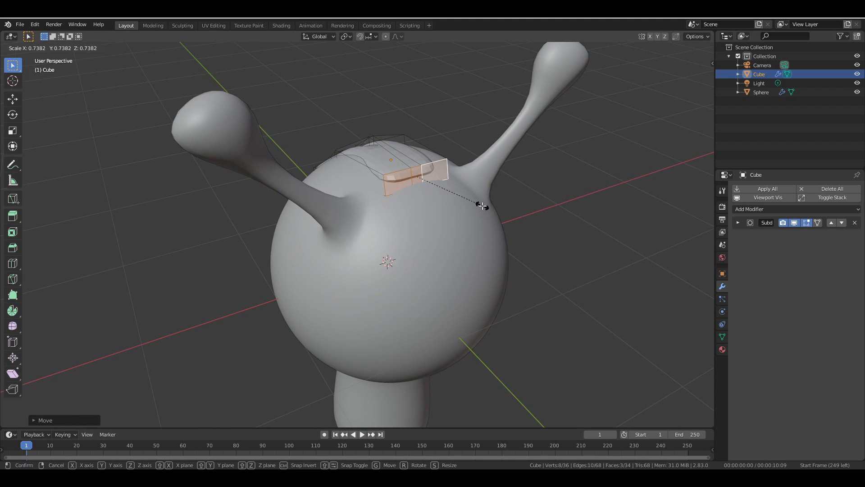
{"action": "left_click", "coordinate": [480, 205]}
{"action": "key", "text": "g"}
{"action": "key", "text": "z"}
- Adjust the end face of one hair prong along Z and move it about -0.04 m along X
{"action": "middle_click_drag", "start_coordinate": [288, 178], "coordinate": [399, 170]}
{"action": "key", "text": "Tab"}
{"action": "key", "text": "alt+a"}
{"action": "mouse_move", "coordinate": [415, 177]}
{"action": "middle_mouse_down"}
{"action": "mouse_move", "coordinate": [321, 176]}
{"action": "mouse_move", "coordinate": [414, 171]}
{"action": "middle_mouse_up"}
{"action": "left_click", "coordinate": [321, 174]}
{"action": "key", "text": "g"}
{"action": "key", "text": "z"}
{"action": "left_click", "coordinate": [525, 189]}
{"action": "key", "text": "g"}
{"action": "key", "text": "x"}
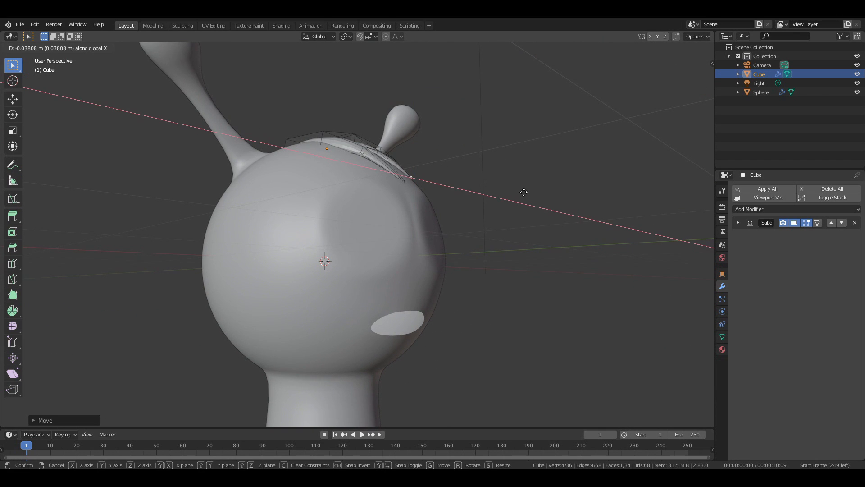
{"action": "left_click", "coordinate": [524, 192]}
{"action": "middle_click_drag", "start_coordinate": [701, 71], "coordinate": [666, 86]}
{"action": "key", "text": "Tab"}
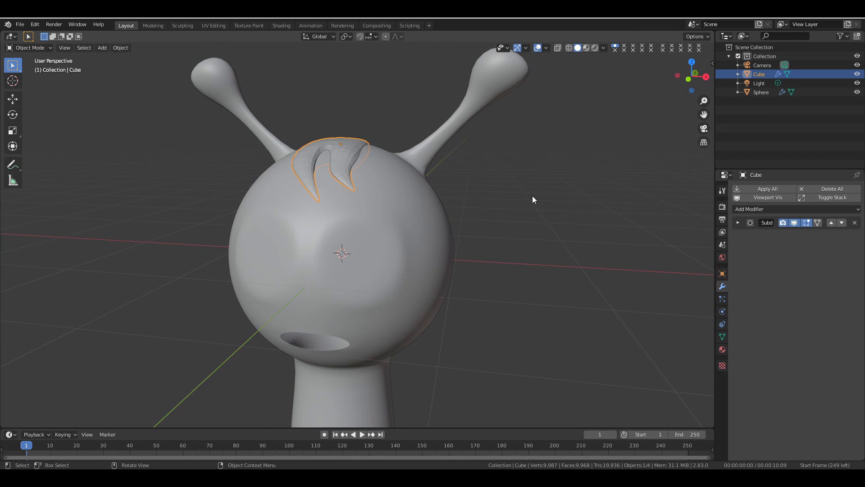
{"action": "scroll", "coordinate": [532, 196], "scroll_direction": "down", "scroll_amount": 2}
{"action": "right_click", "coordinate": [531, 196]}
{"action": "left_click", "coordinate": [531, 196]}
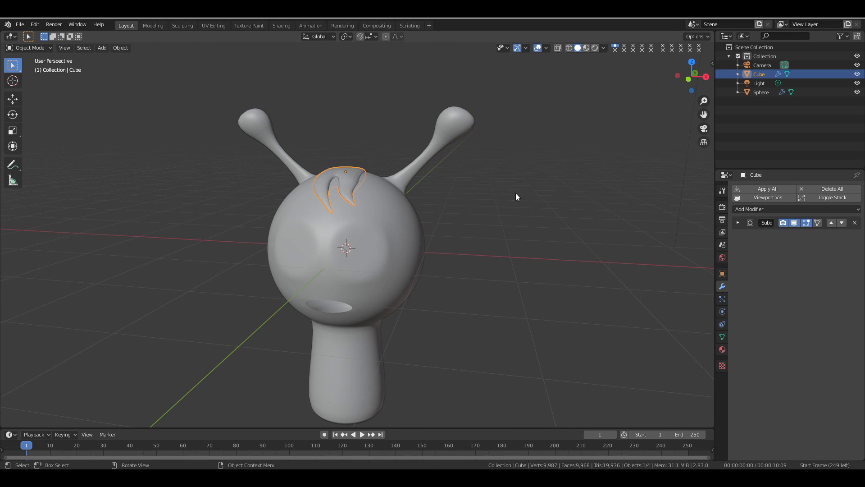
- Give the head and body object a new material with a yellow base color, and show the viewport in Material Preview
{"action": "left_click", "coordinate": [394, 219]}
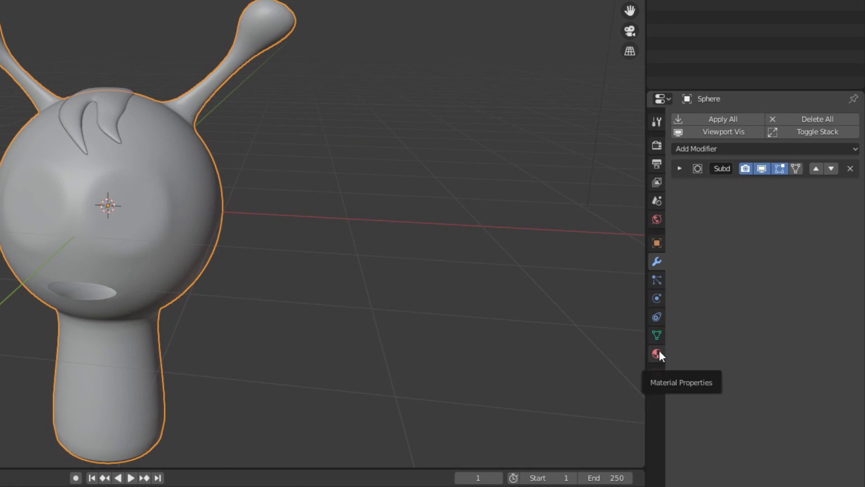
{"action": "left_click", "coordinate": [657, 353]}
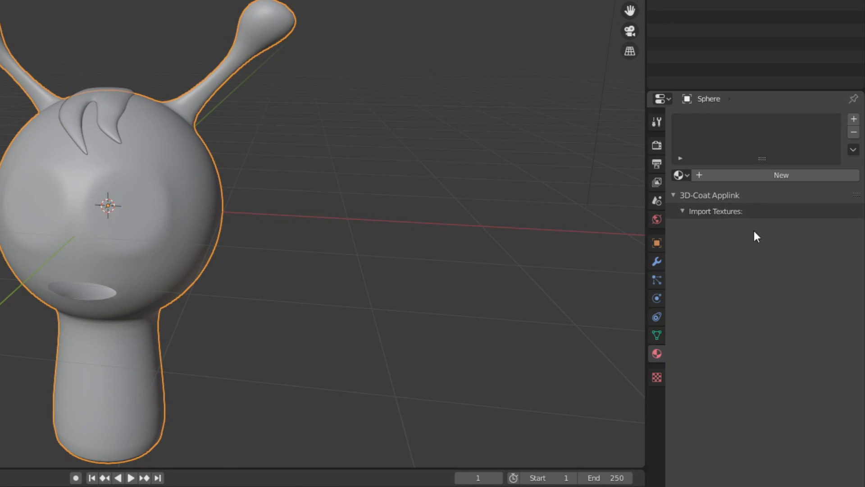
{"action": "left_click", "coordinate": [738, 175]}
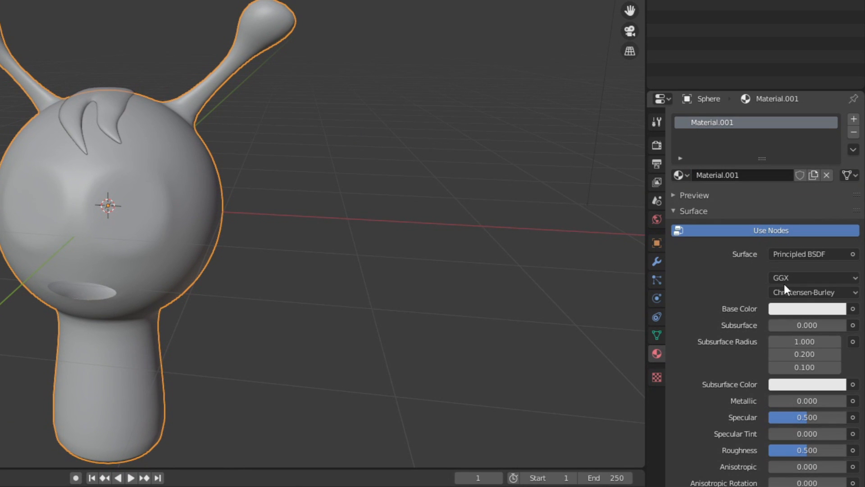
{"action": "left_click", "coordinate": [789, 309]}
{"action": "left_click", "coordinate": [750, 185]}
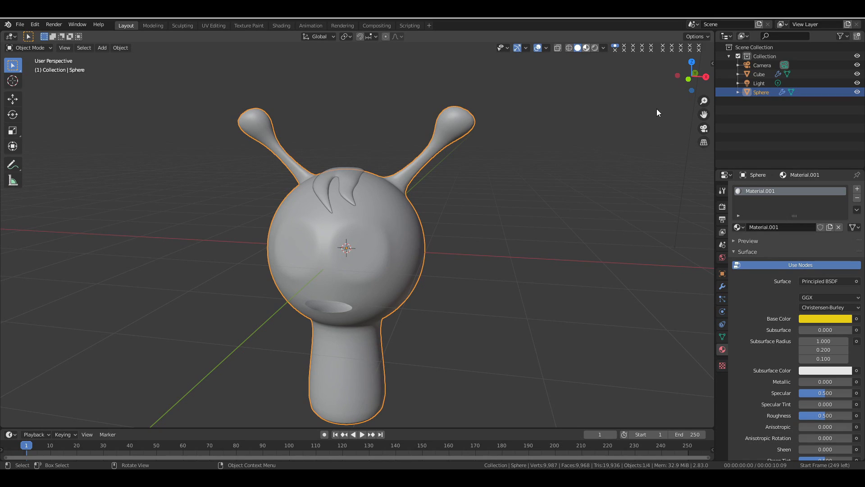
{"action": "left_click", "coordinate": [586, 48]}
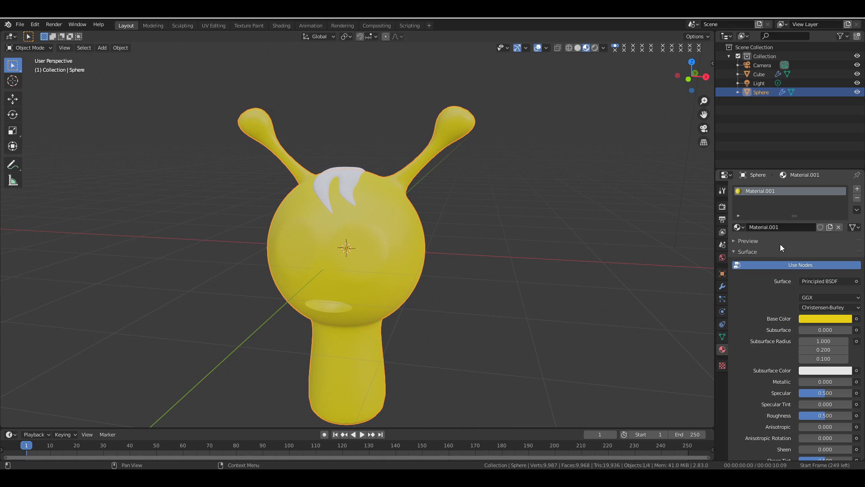
- Assign the existing yellow Material.001 to the hair piece
{"action": "left_click", "coordinate": [349, 169]}
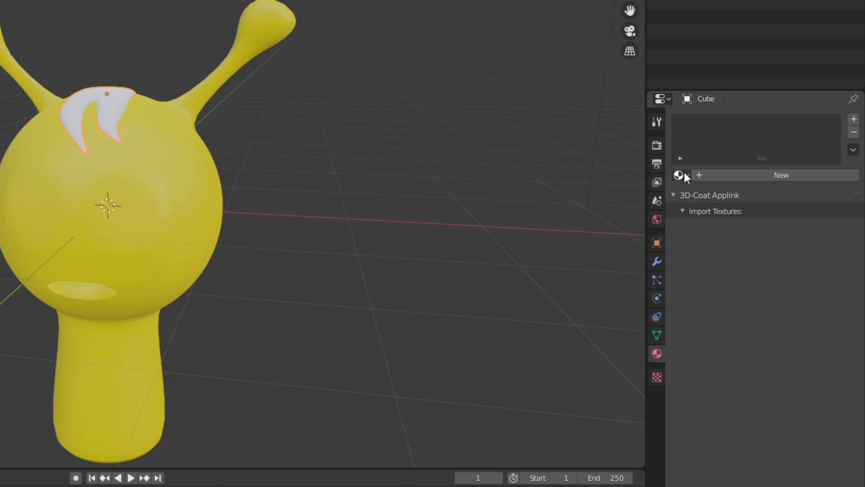
{"action": "left_click", "coordinate": [682, 173]}
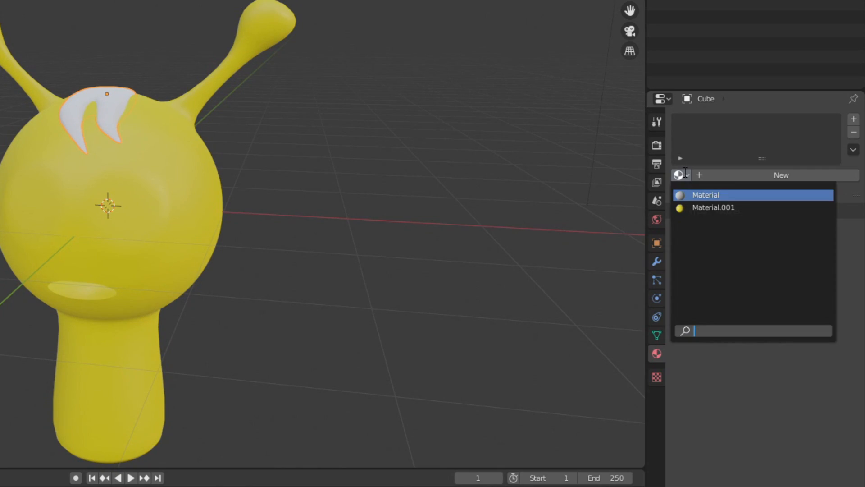
{"action": "left_click", "coordinate": [713, 207]}
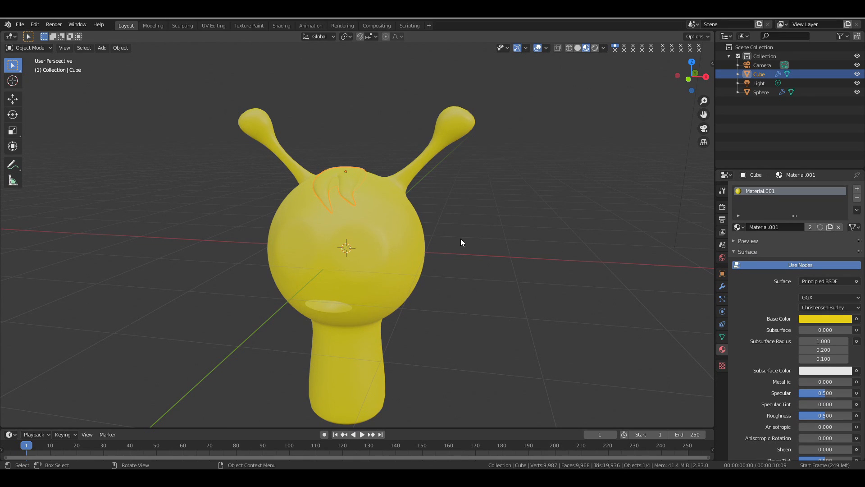
- Select the faces of the positive X eye and assign them a new default white material in a second slot
{"action": "left_click", "coordinate": [383, 242]}
{"action": "key", "text": "Tab"}
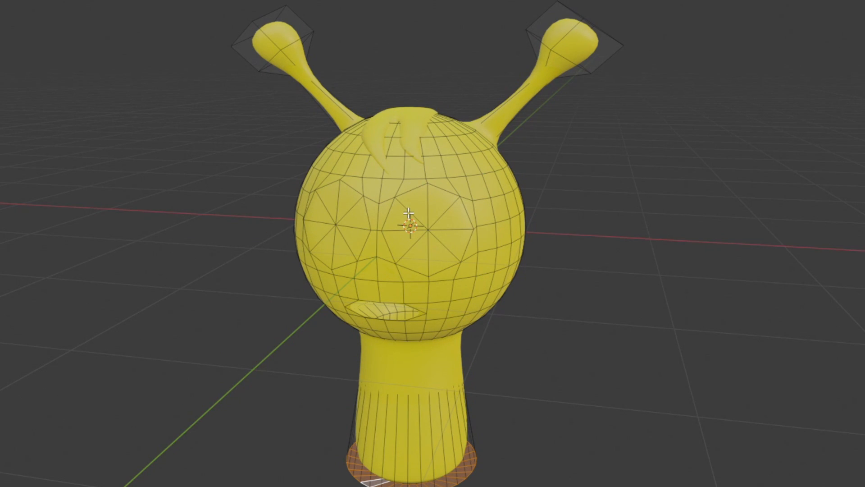
{"action": "left_click", "coordinate": [445, 237]}
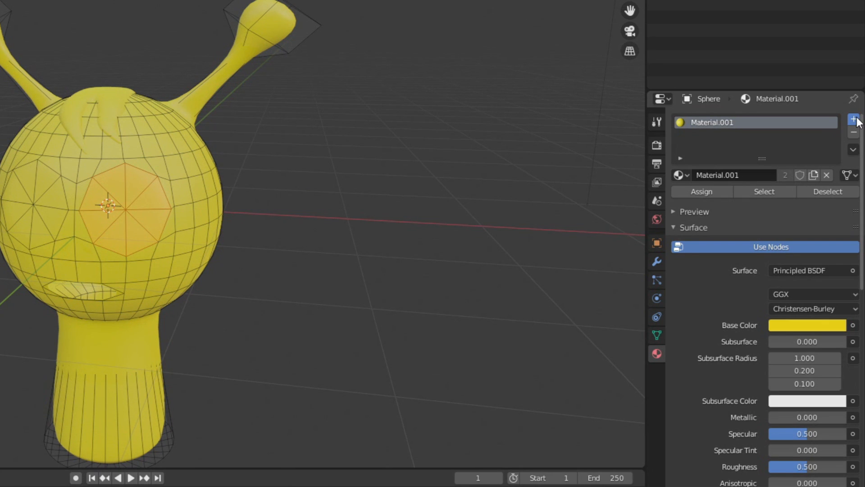
{"action": "left_click", "coordinate": [853, 120]}
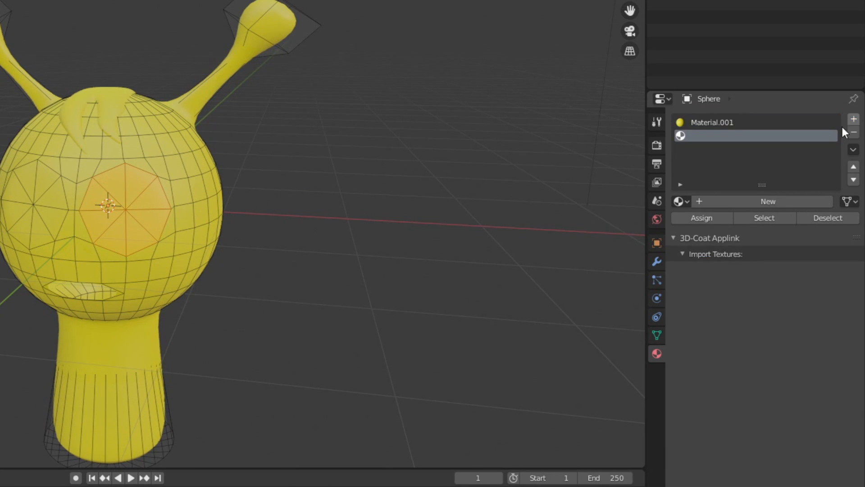
{"action": "left_click", "coordinate": [744, 200]}
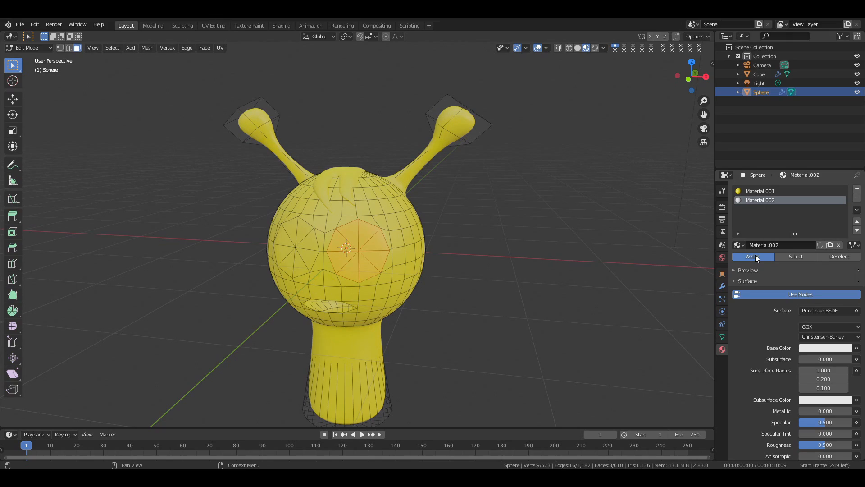
{"action": "left_click", "coordinate": [703, 217]}
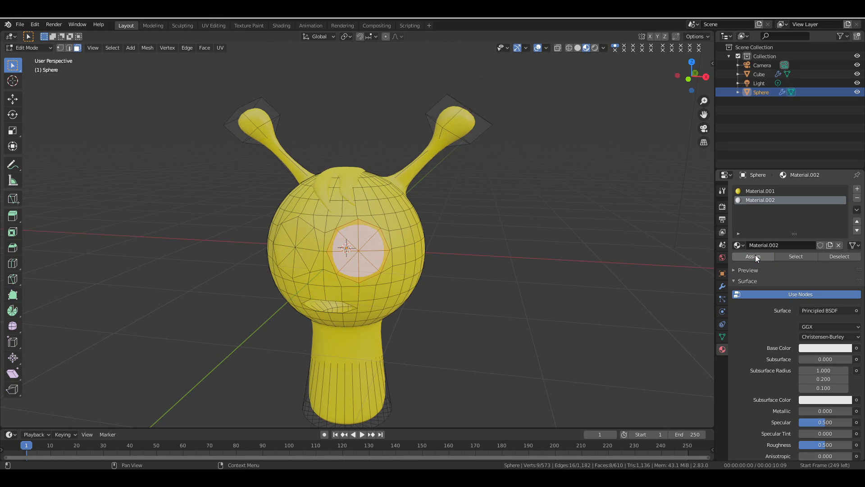
- Select the negative X eye's faces and assign them a new default white material in a third slot
{"action": "left_click", "coordinate": [299, 249]}
{"action": "left_click", "coordinate": [857, 190]}
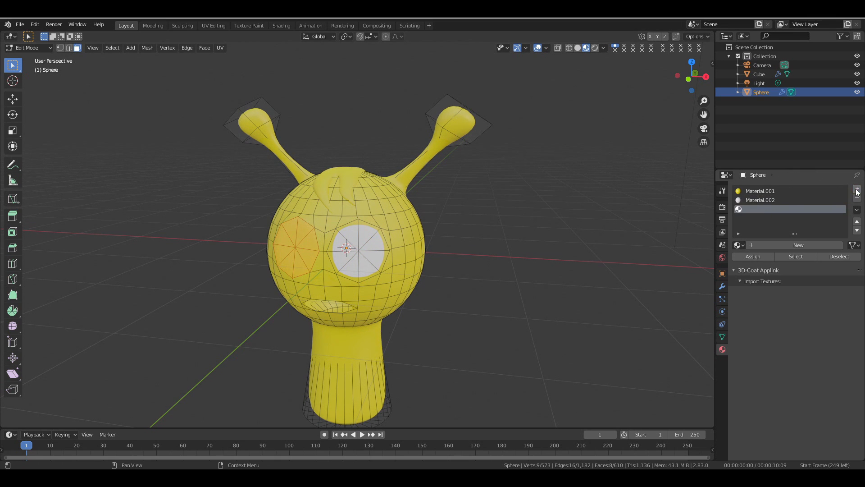
{"action": "left_click", "coordinate": [794, 244]}
{"action": "left_click", "coordinate": [756, 256]}
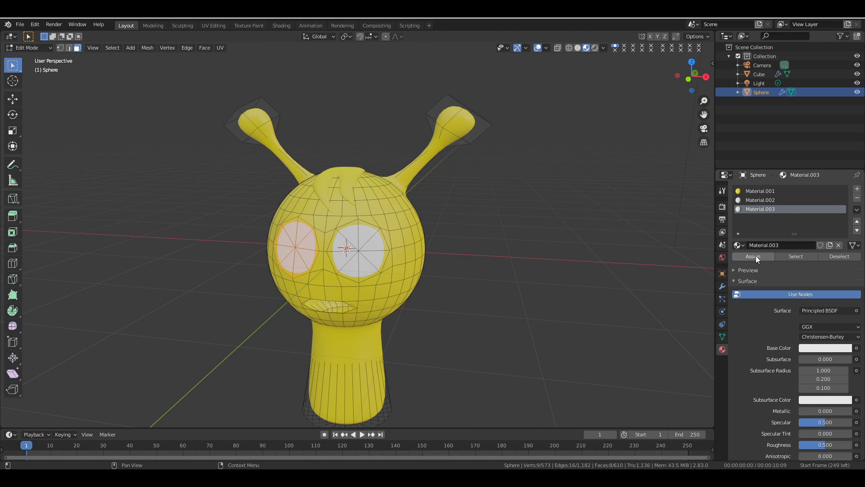
- Rename the third material to "left eye" and the second material to "right eye", clearing the face selection
{"action": "double_click", "coordinate": [780, 209]}
{"action": "key", "text": "BackSpace"}
{"action": "left_click", "coordinate": [767, 200]}
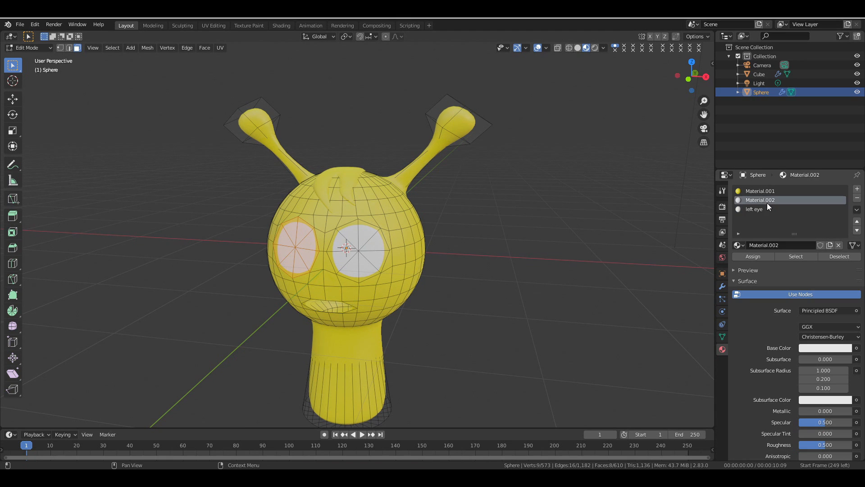
{"action": "left_click", "coordinate": [629, 232]}
{"action": "double_click", "coordinate": [776, 201]}
{"action": "key", "text": "BackSpace"}
{"action": "key", "text": "Return"}
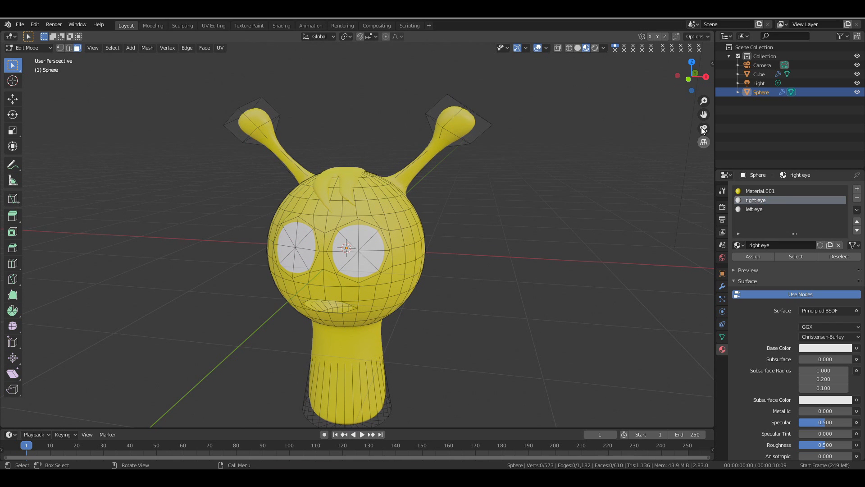
- Select the outer ring of vertices around both eyes on the head mesh
{"action": "middle_click_drag", "start_coordinate": [514, 209], "coordinate": [519, 203]}
{"action": "key", "text": "Tab"}
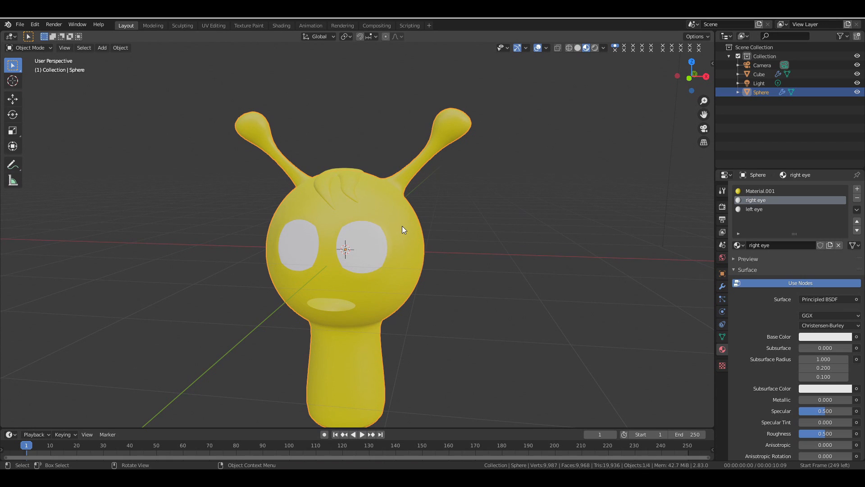
{"action": "scroll", "coordinate": [402, 228], "scroll_direction": "up", "scroll_amount": 1}
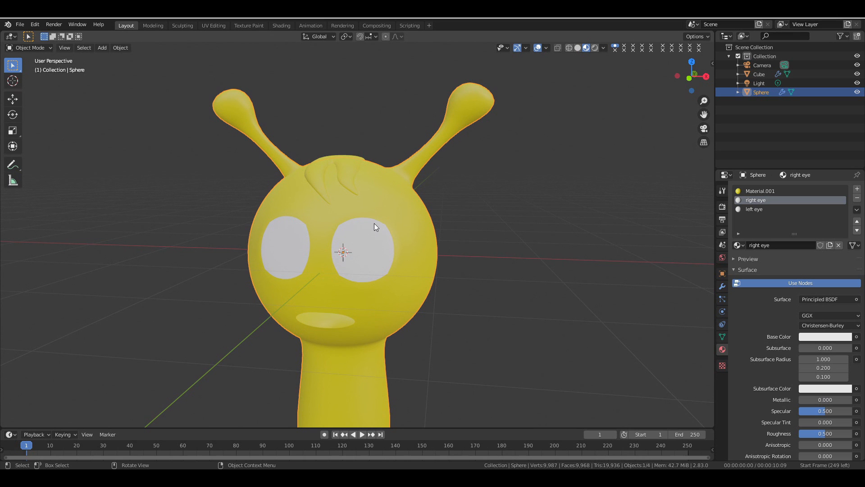
{"action": "key", "text": "Tab"}
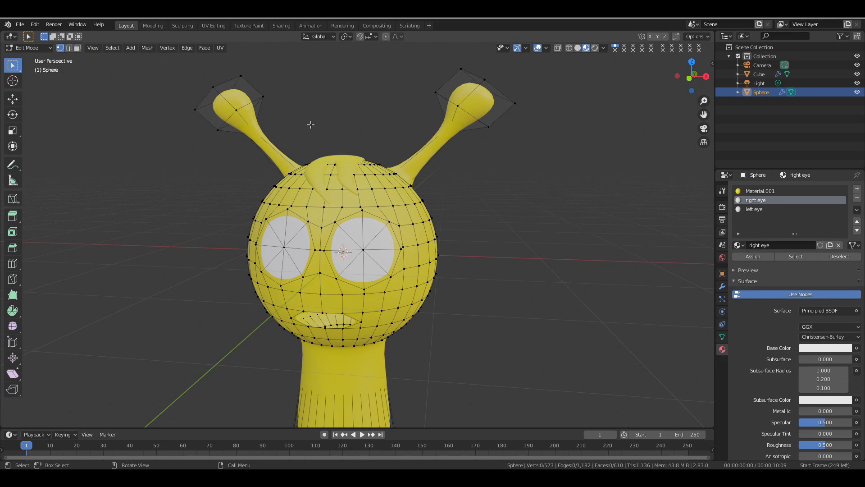
{"action": "left_click", "coordinate": [363, 212]}
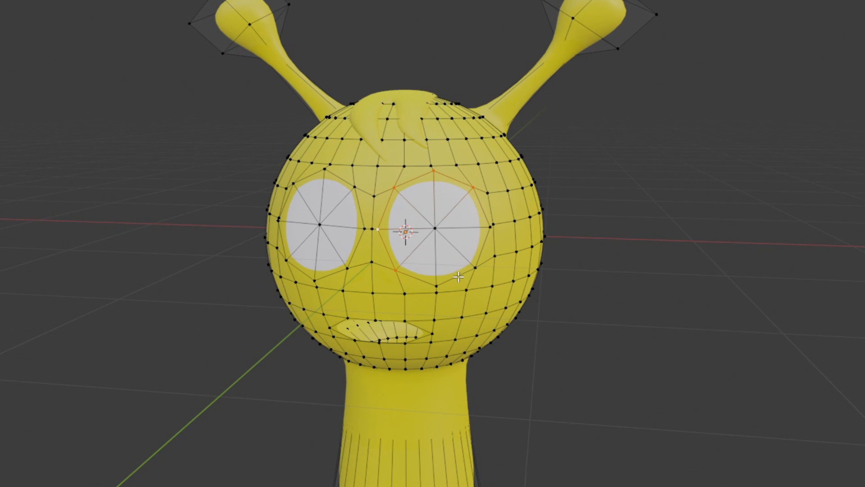
{"action": "left_click", "coordinate": [437, 285], "text": "shift"}
{"action": "left_click", "coordinate": [474, 268], "text": "shift"}
{"action": "left_click", "coordinate": [489, 227], "text": "shift"}
{"action": "middle_click_drag", "start_coordinate": [286, 260], "coordinate": [401, 202]}
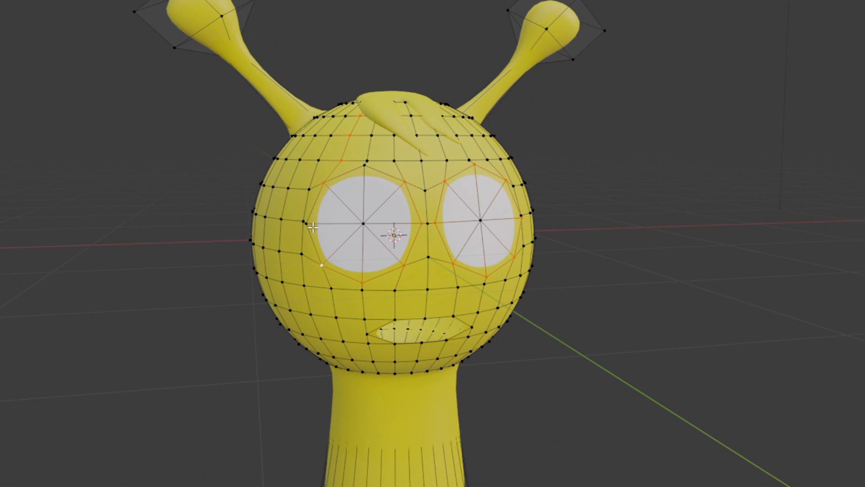
{"action": "left_click", "coordinate": [364, 167], "text": "shift"}
{"action": "left_click", "coordinate": [342, 161], "text": "shift"}
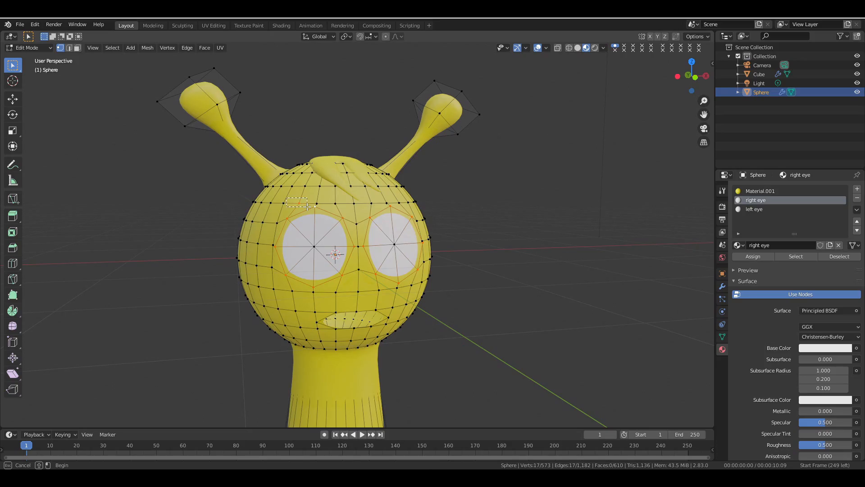
{"action": "left_click_drag", "start_coordinate": [689, 79], "coordinate": [622, 88]}
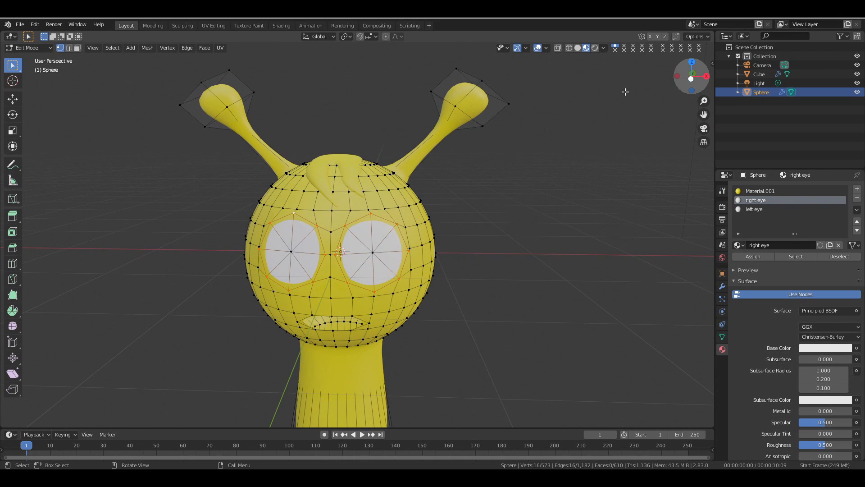
- Switch the viewport to solid shading and round both eye outlines with LoopTools Circle
{"action": "left_click", "coordinate": [557, 47]}
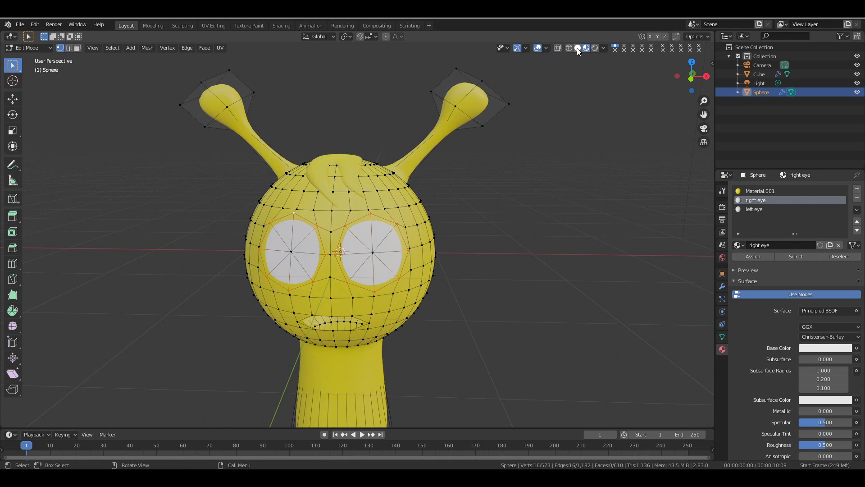
{"action": "left_click", "coordinate": [577, 48]}
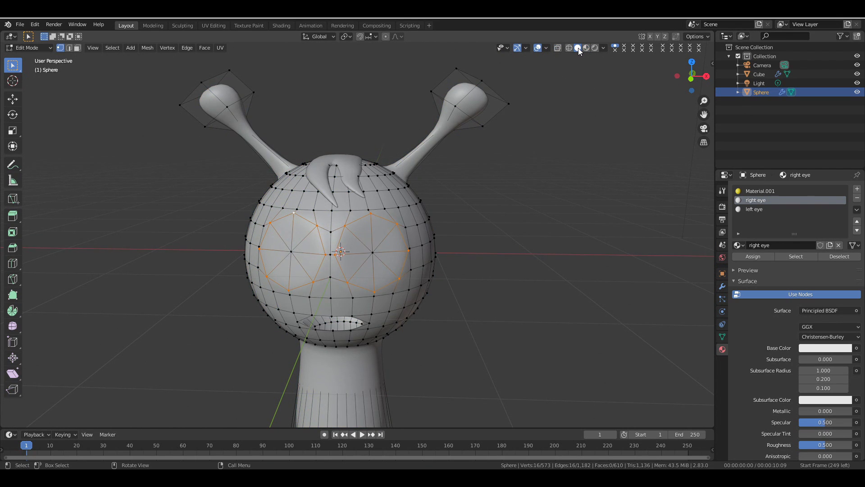
{"action": "mouse_move", "coordinate": [691, 73]}
{"action": "left_mouse_down"}
{"action": "mouse_move", "coordinate": [671, 76]}
{"action": "mouse_move", "coordinate": [710, 77]}
{"action": "mouse_move", "coordinate": [673, 110]}
{"action": "mouse_move", "coordinate": [649, 95]}
{"action": "mouse_move", "coordinate": [691, 76]}
{"action": "left_mouse_up"}
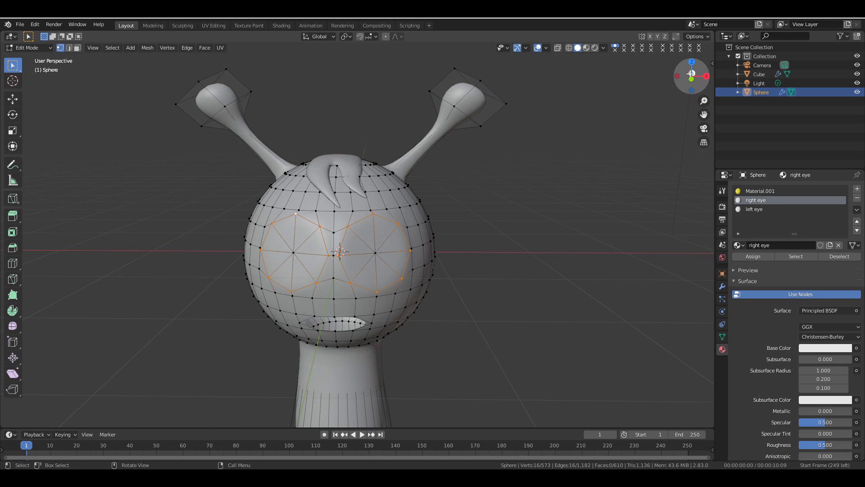
{"action": "right_click", "coordinate": [518, 135]}
{"action": "mouse_move", "coordinate": [518, 137]}
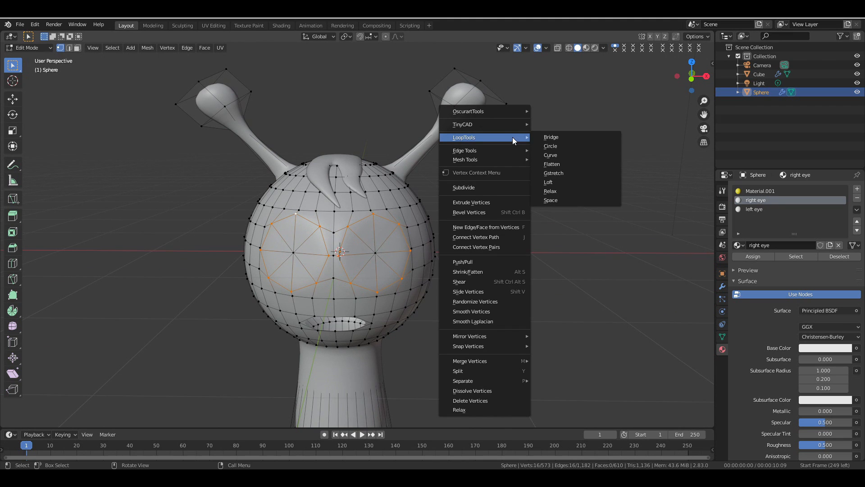
{"action": "left_click", "coordinate": [551, 147]}
- Raise the mean crease of both eye outlines to sharpen them, and view the model in Object Mode with Material Preview
{"action": "key", "text": "n"}
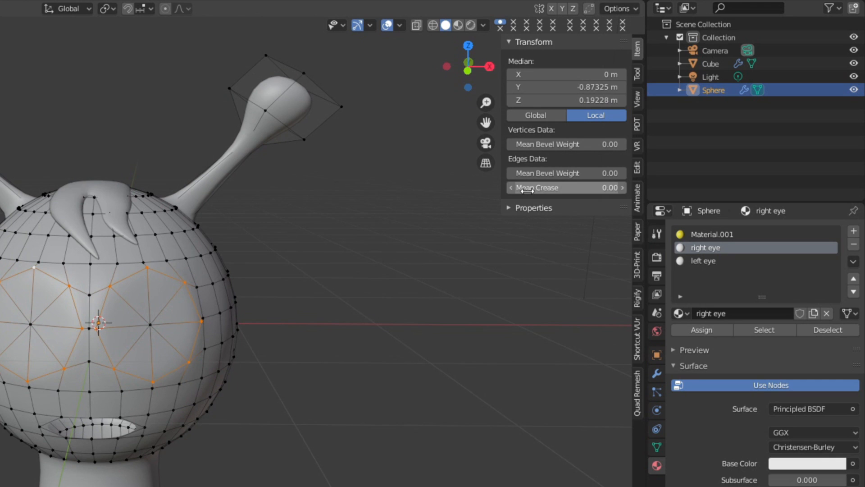
{"action": "left_click_drag", "start_coordinate": [527, 191], "coordinate": [581, 191]}
{"action": "key", "text": "n"}
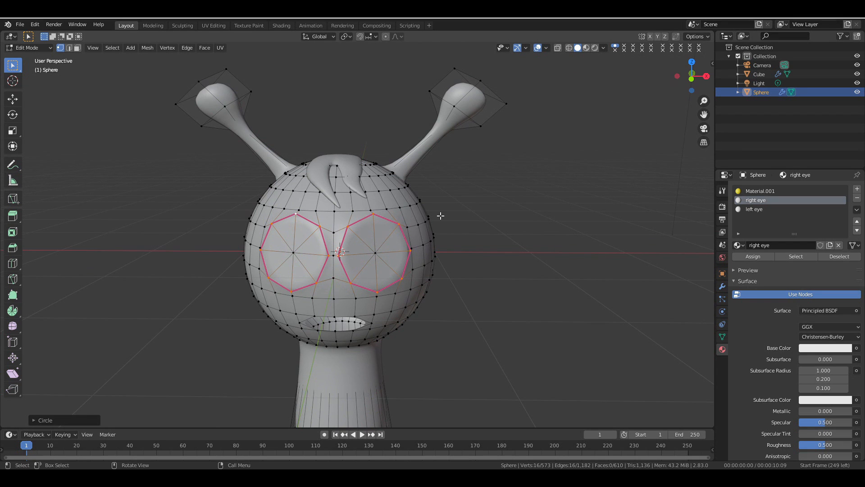
{"action": "key", "text": "Tab"}
{"action": "left_click", "coordinate": [586, 48]}
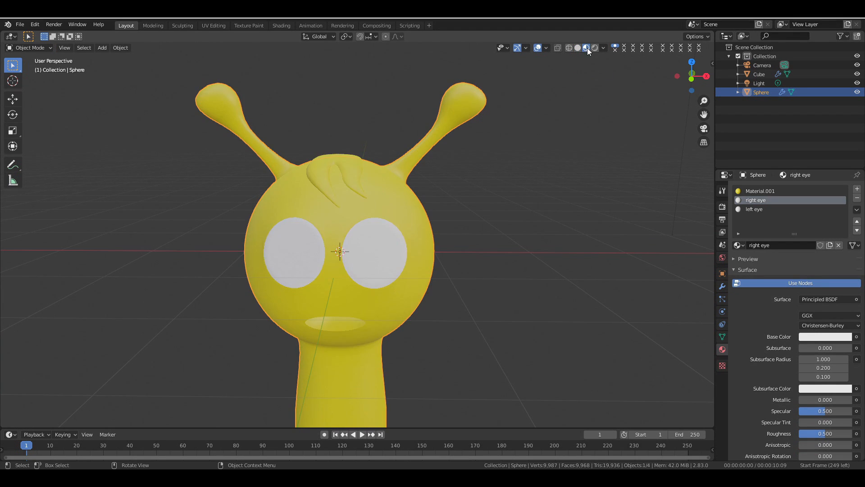
{"action": "left_click_drag", "start_coordinate": [691, 76], "coordinate": [678, 78]}
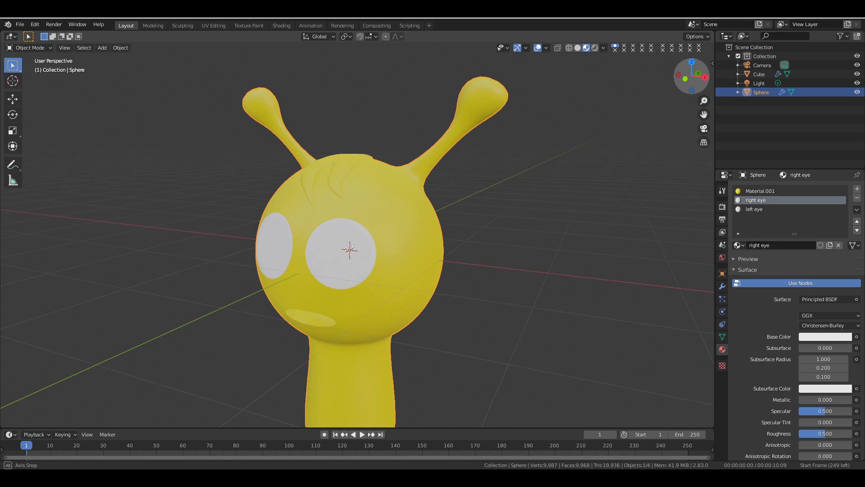
- Add a plain axes empty and move it along Y in front of the face
{"action": "left_click", "coordinate": [536, 237]}
{"action": "key", "text": "shift+a"}
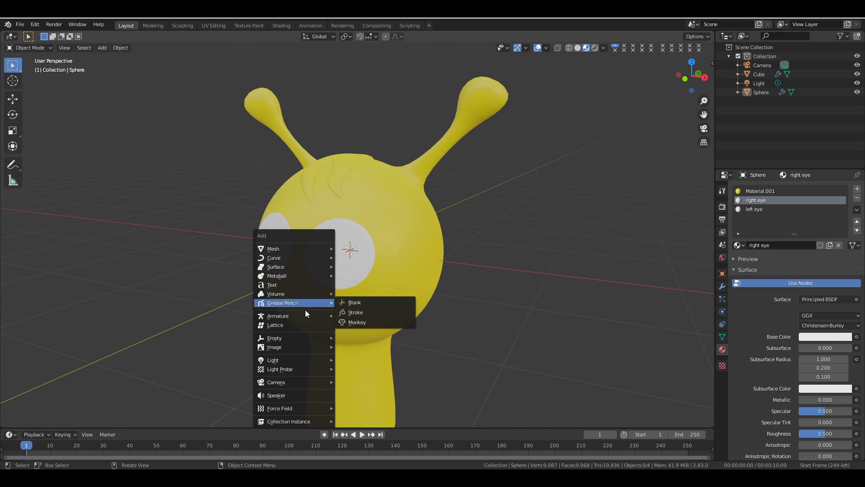
{"action": "mouse_move", "coordinate": [292, 338]}
{"action": "left_click", "coordinate": [356, 338]}
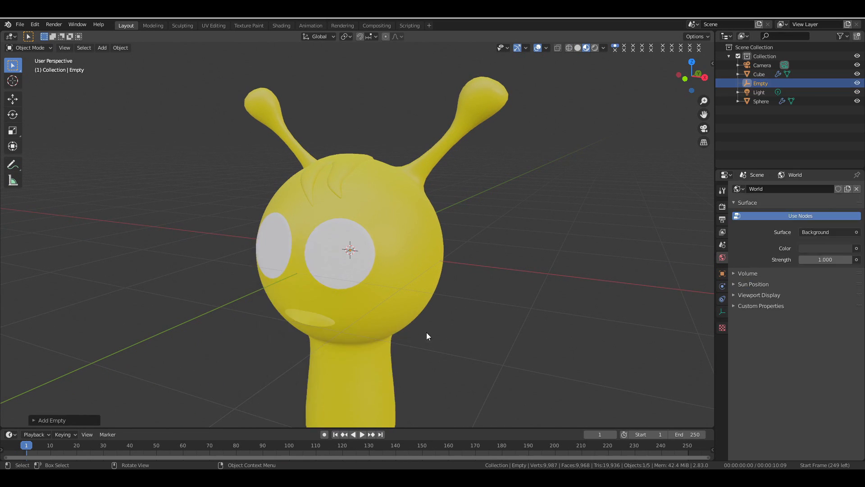
{"action": "middle_click_drag", "start_coordinate": [426, 331], "coordinate": [586, 163]}
{"action": "key", "text": "g"}
{"action": "key", "text": "y"}
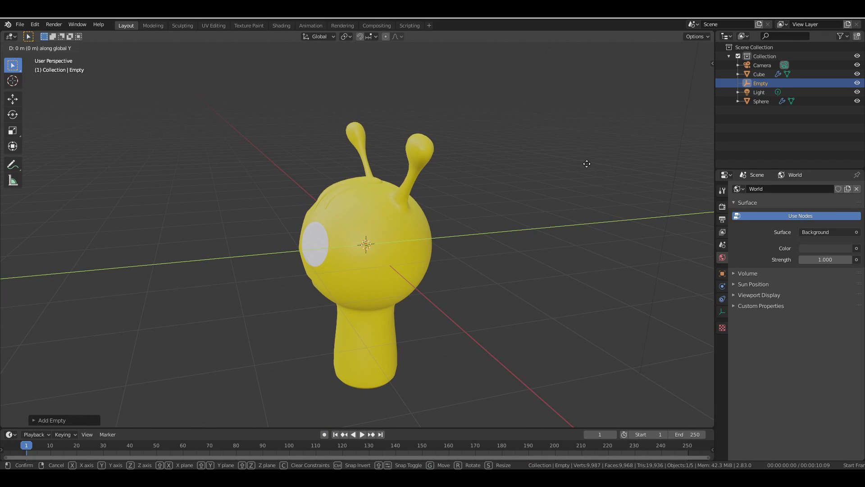
{"action": "left_click", "coordinate": [492, 171]}
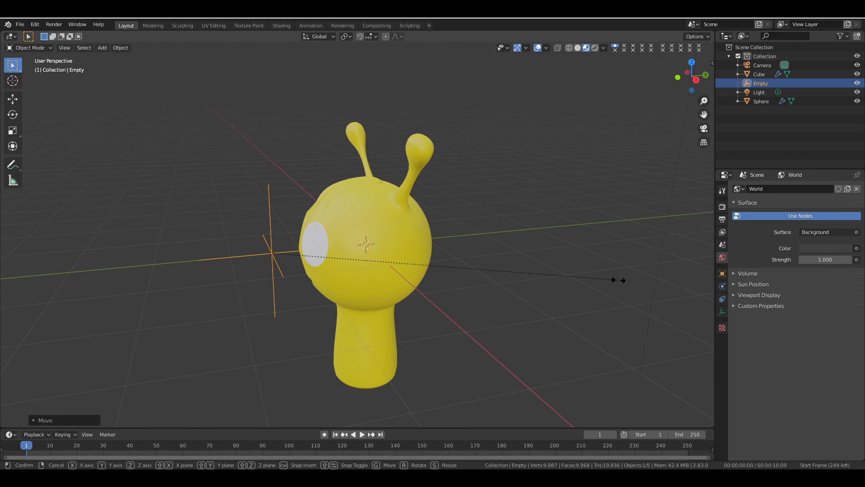
- Scale the empty down to about 0.15 and move it along Y closer to the face
{"action": "key", "text": "s"}
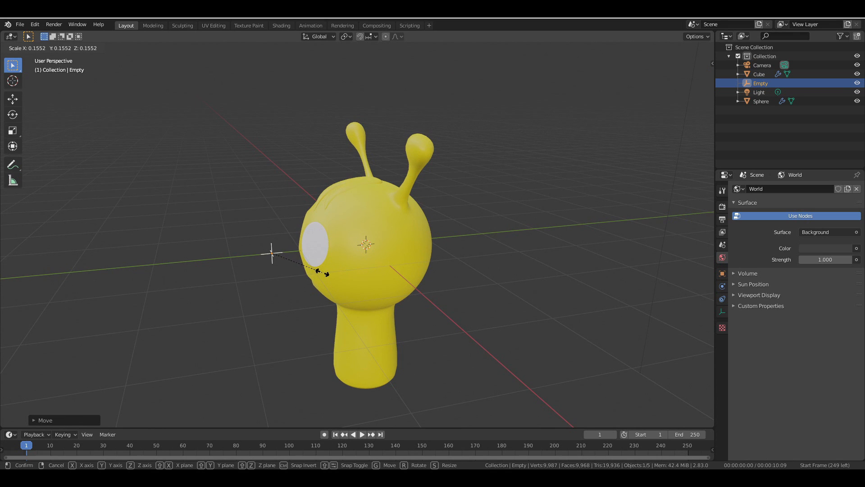
{"action": "left_click", "coordinate": [337, 270]}
{"action": "key", "text": "g"}
{"action": "key", "text": "y"}
{"action": "left_click", "coordinate": [339, 265]}
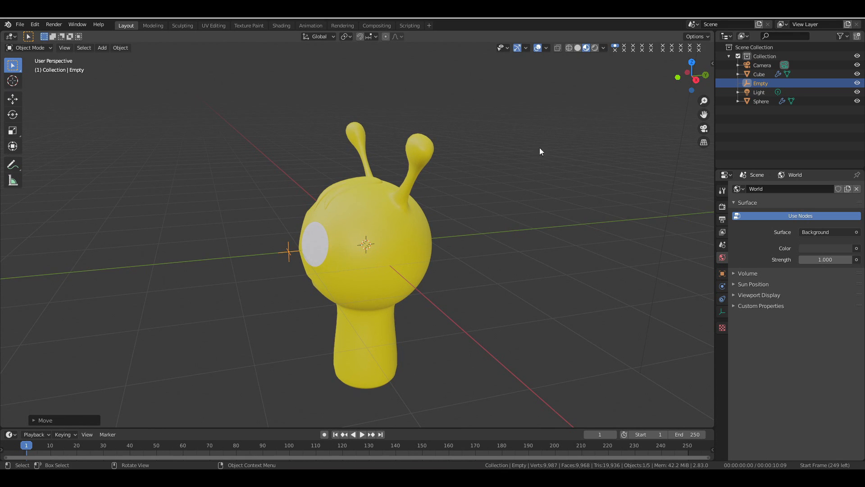
- In the front view with solid shading, move the empty along X and Z to the centre of the +X-side eye
{"action": "left_click_drag", "start_coordinate": [692, 75], "coordinate": [672, 78]}
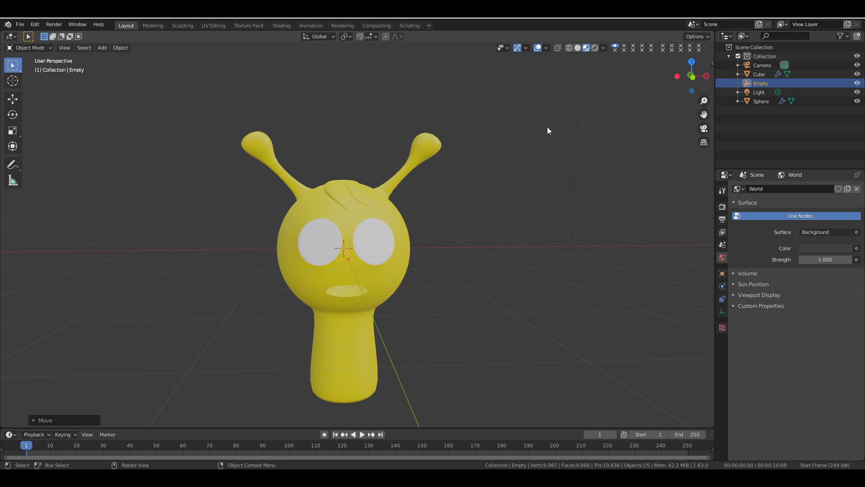
{"action": "key", "text": "KP_1"}
{"action": "left_click", "coordinate": [579, 47]}
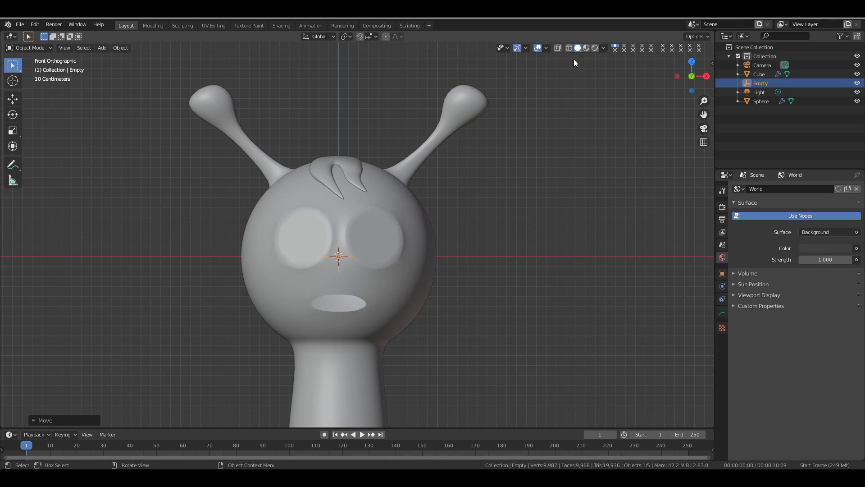
{"action": "key", "text": "g"}
{"action": "key", "text": "x"}
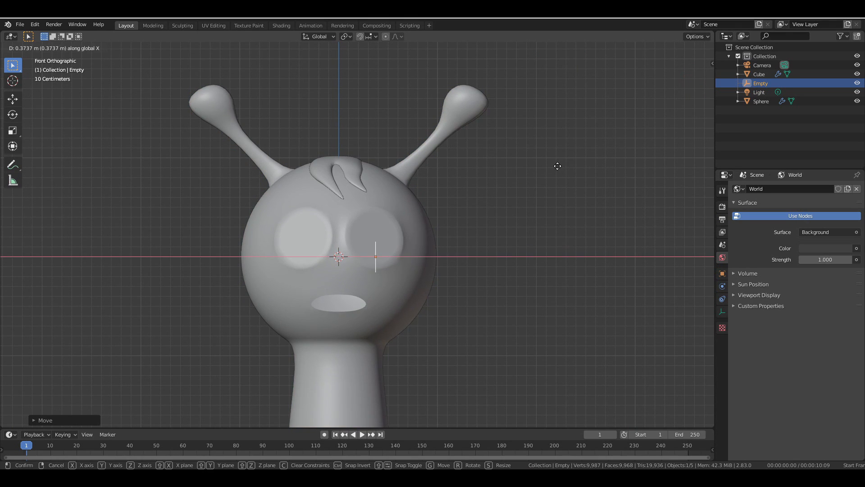
{"action": "key", "text": "z"}
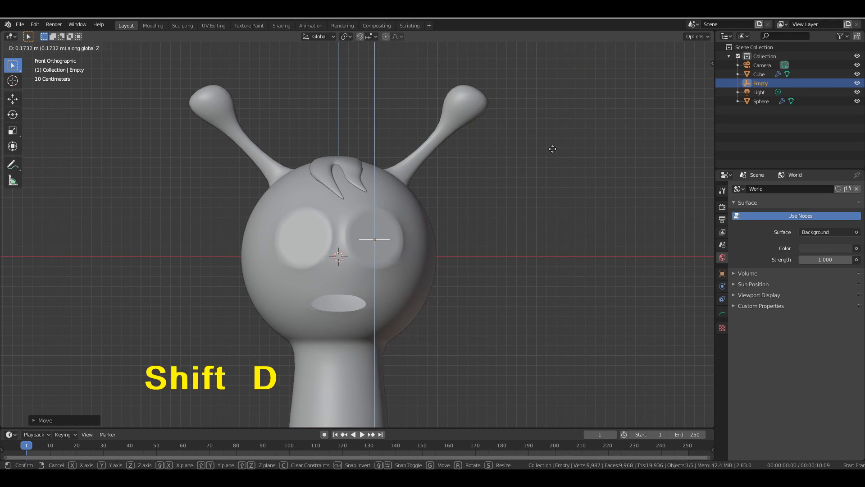
{"action": "left_click", "coordinate": [553, 149]}
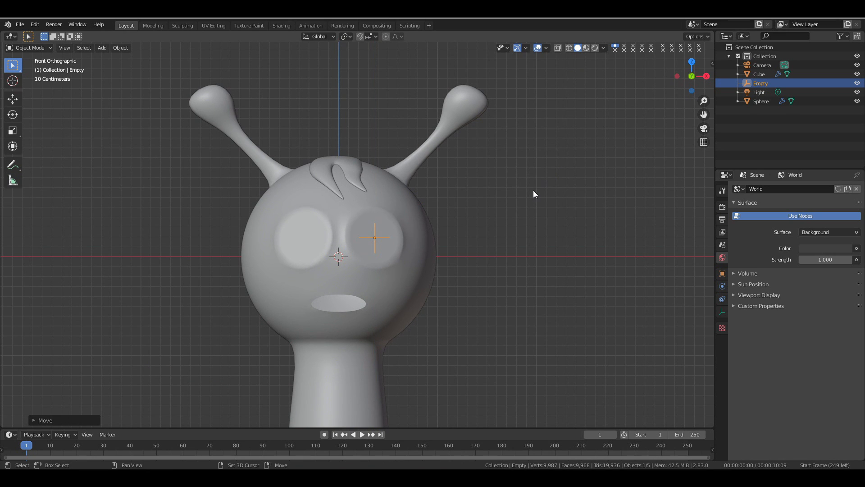
- Duplicate the empty along X onto the centre of the other eye
{"action": "key", "text": "shift+d"}
{"action": "key", "text": "x"}
{"action": "left_click", "coordinate": [465, 186]}
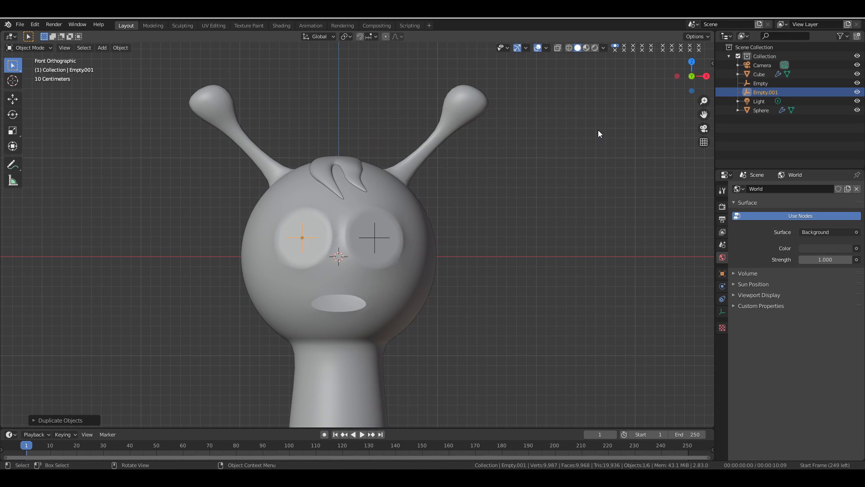
- Duplicate the second empty from the front view and place the copy along X midway between the eyes
{"action": "left_click_drag", "start_coordinate": [693, 77], "coordinate": [681, 87]}
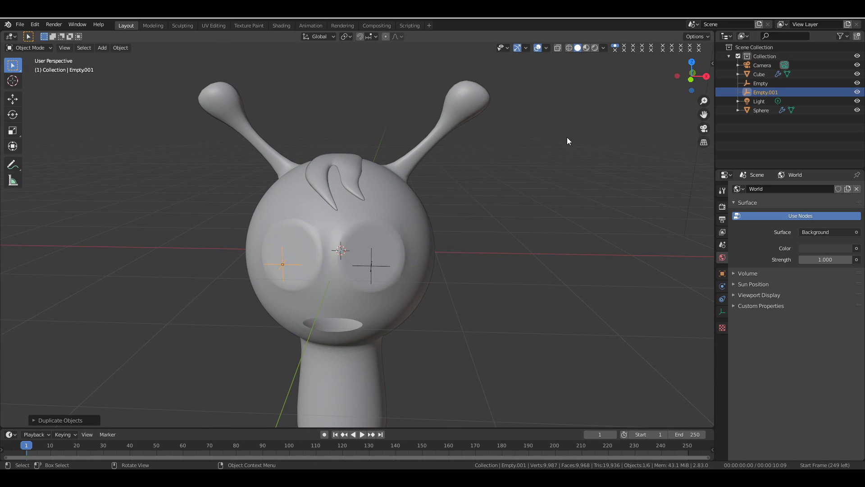
{"action": "key", "text": "KP_1"}
{"action": "key", "text": "shift+d"}
{"action": "key", "text": "x"}
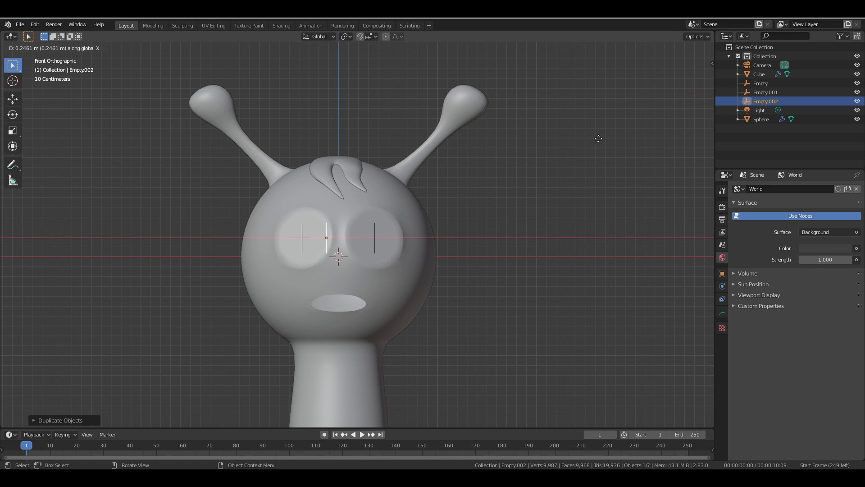
{"action": "left_click", "coordinate": [604, 137]}
- Move the middle empty along Y farther out from the face and scale it up by about 1.9
{"action": "left_click_drag", "start_coordinate": [688, 78], "coordinate": [683, 88]}
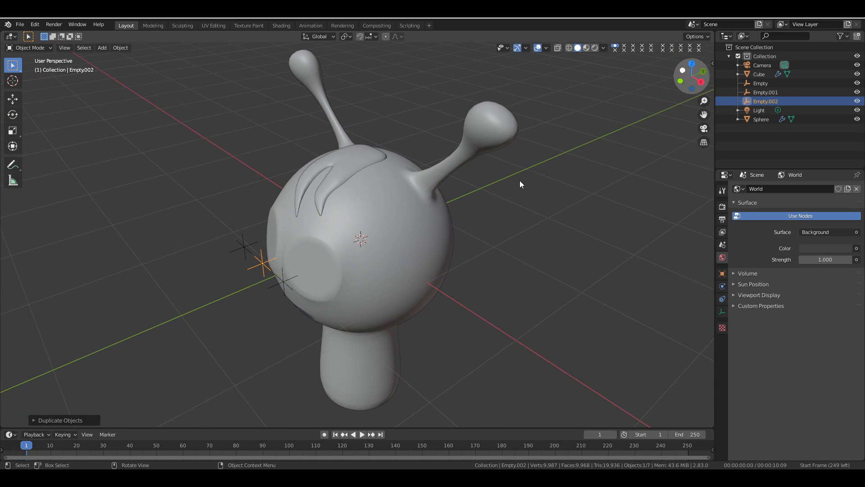
{"action": "key", "text": "g"}
{"action": "key", "text": "y"}
{"action": "left_click", "coordinate": [433, 210]}
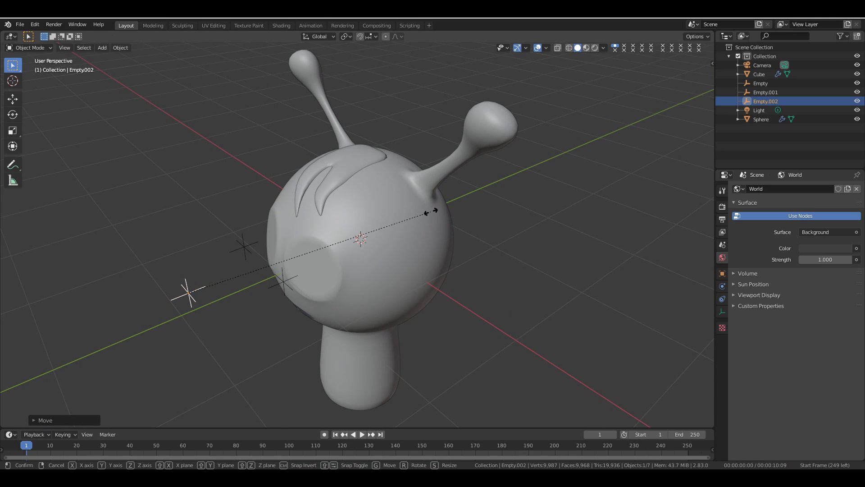
{"action": "key", "text": "s"}
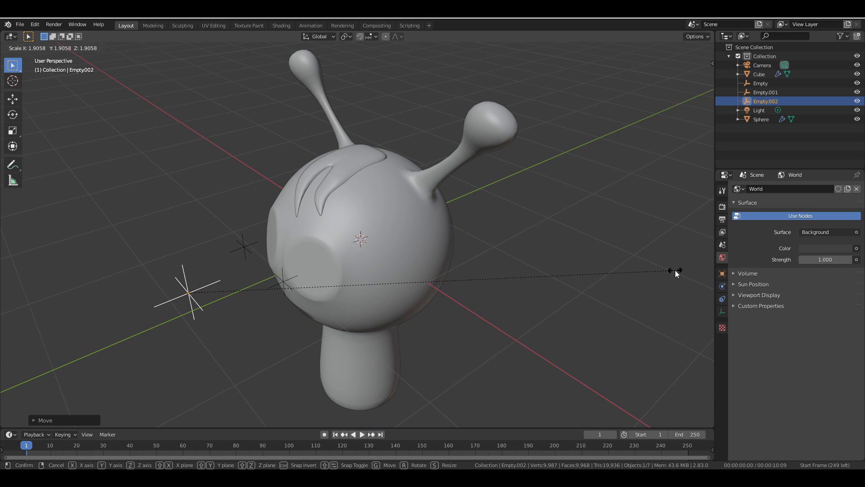
{"action": "left_click", "coordinate": [666, 269]}
- Select the head mesh and switch to the Shading workspace with the face and its right eye material in view
{"action": "left_click", "coordinate": [289, 280]}
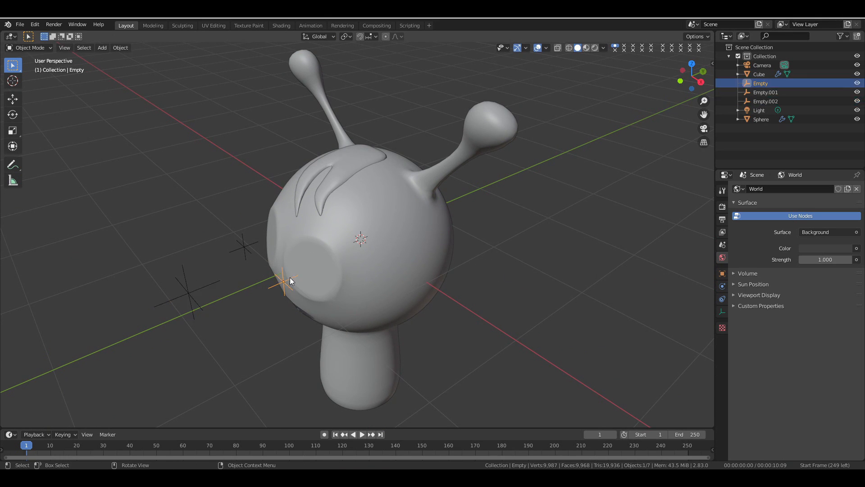
{"action": "left_click", "coordinate": [245, 248]}
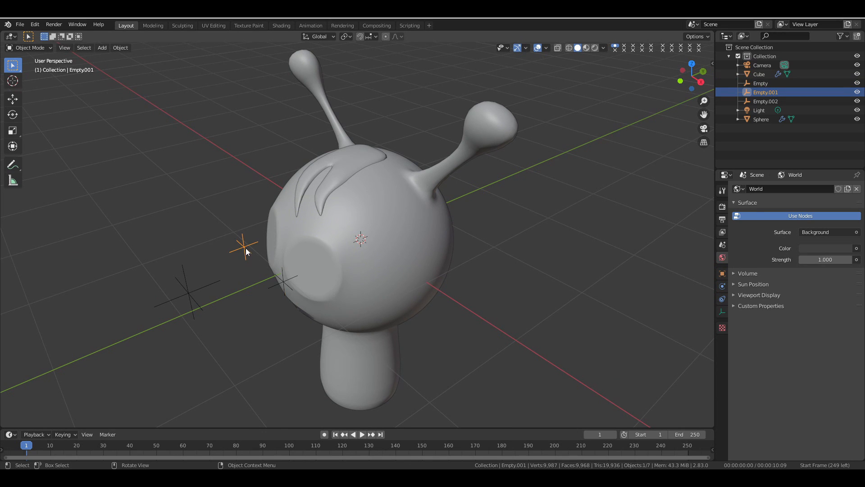
{"action": "left_click", "coordinate": [346, 234]}
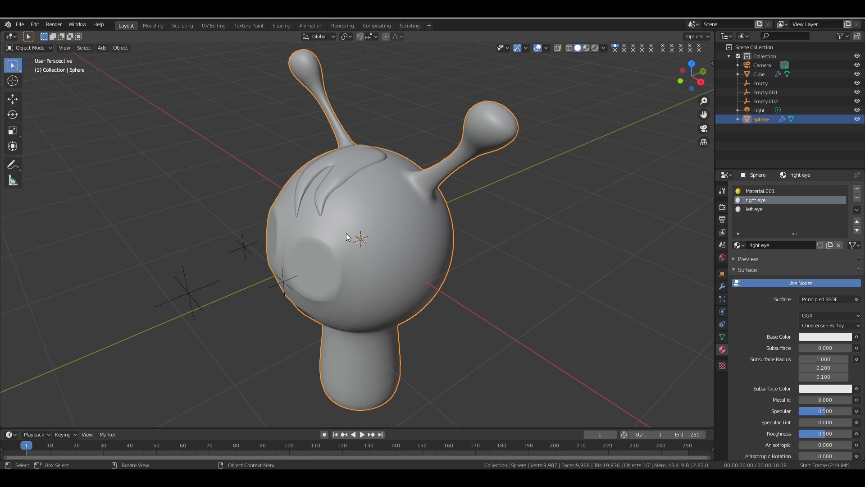
{"action": "left_click", "coordinate": [282, 27]}
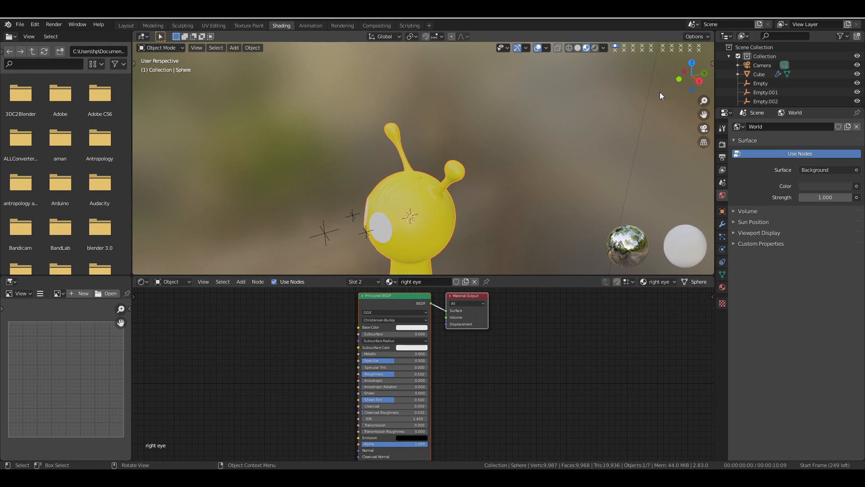
{"action": "left_click_drag", "start_coordinate": [693, 79], "coordinate": [705, 44]}
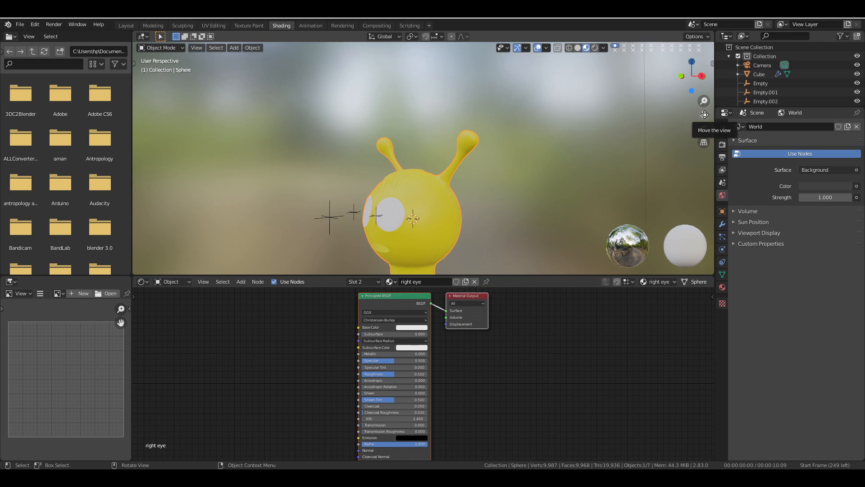
{"action": "left_click_drag", "start_coordinate": [704, 114], "coordinate": [716, 41]}
{"action": "scroll", "coordinate": [599, 152], "scroll_direction": "up", "scroll_amount": 2}
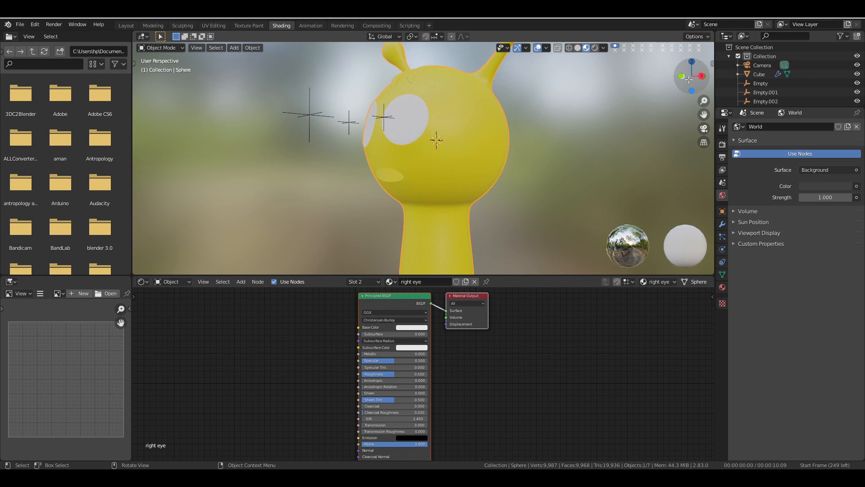
{"action": "left_click_drag", "start_coordinate": [688, 79], "coordinate": [710, 80]}
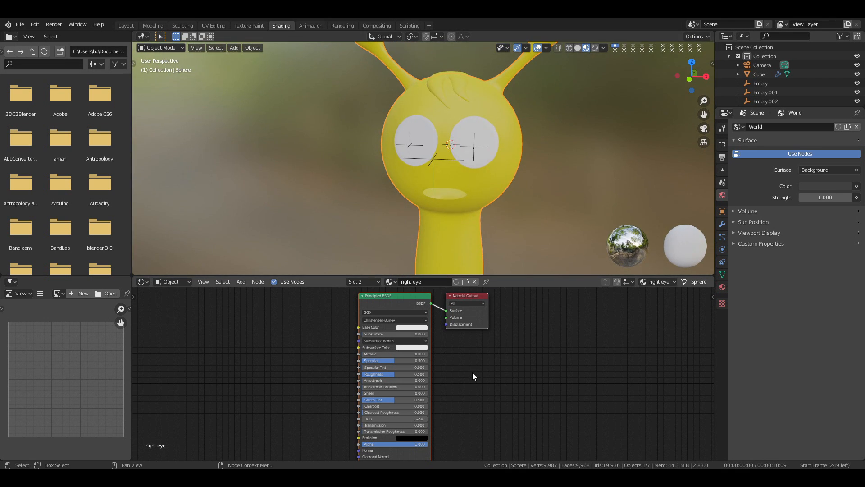
- Make room in the right eye node graph and add a ColorRamp node before the Principled BSDF
{"action": "scroll", "coordinate": [472, 373], "scroll_direction": "down", "scroll_amount": 1}
{"action": "left_click_drag", "start_coordinate": [399, 313], "coordinate": [518, 307]}
{"action": "scroll", "coordinate": [399, 374], "scroll_direction": "up", "scroll_amount": 2}
{"action": "key", "text": "shift+a"}
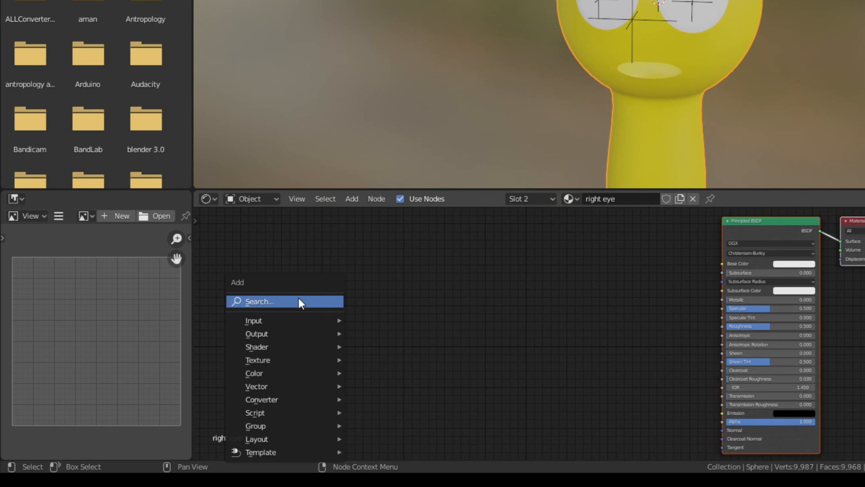
{"action": "left_click", "coordinate": [220, 351]}
{"action": "type", "text": "col"}
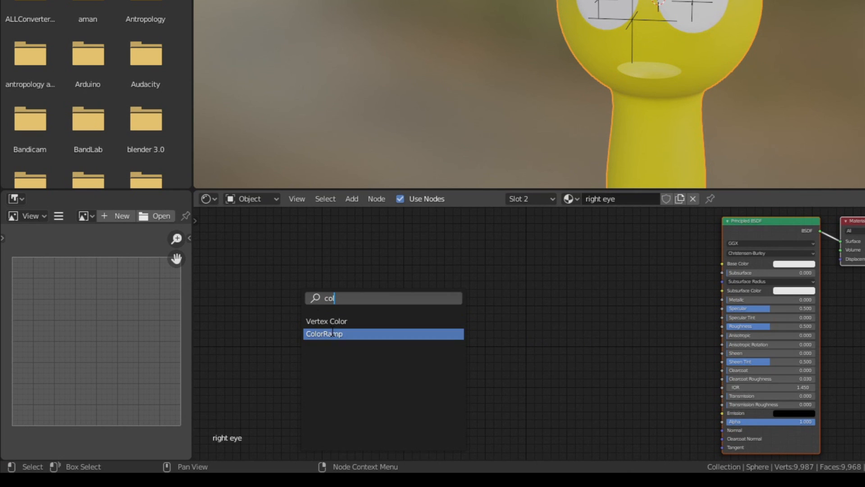
{"action": "left_click", "coordinate": [332, 332]}
{"action": "left_click", "coordinate": [690, 287]}
- Add a Gradient Texture node and place it before the ColorRamp node
{"action": "key", "text": "shift+a"}
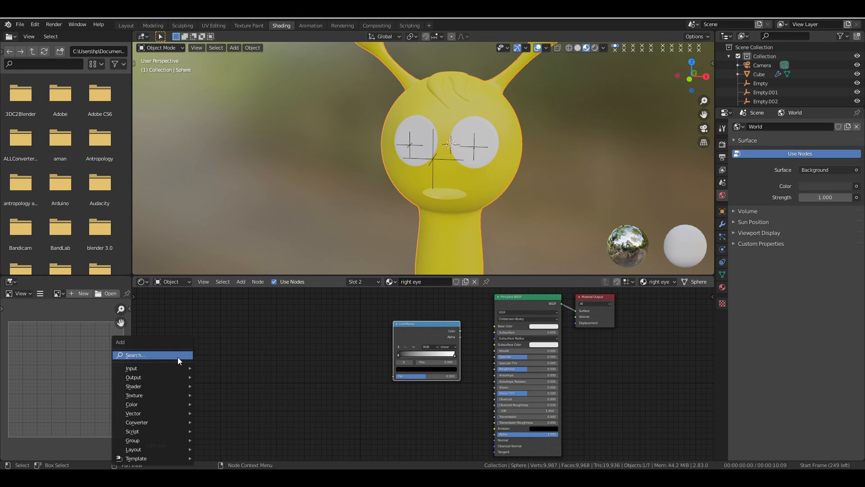
{"action": "left_click", "coordinate": [178, 356]}
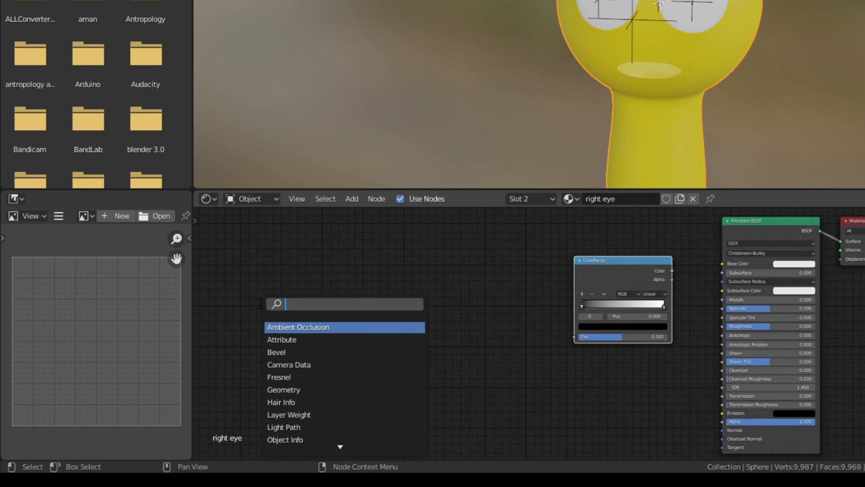
{"action": "type", "text": "gra"}
{"action": "left_click", "coordinate": [294, 326]}
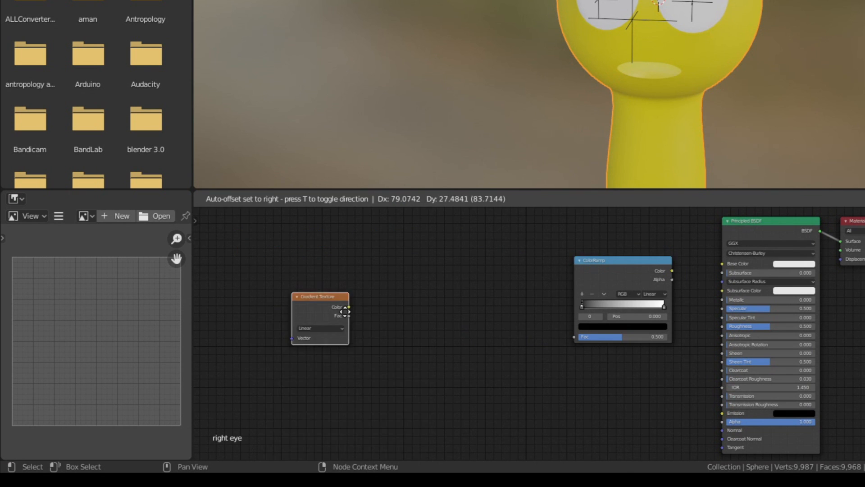
{"action": "left_click", "coordinate": [470, 288]}
- Add a Texture Coordinate node at the start of the right eye node graph
{"action": "key", "text": "shift+a"}
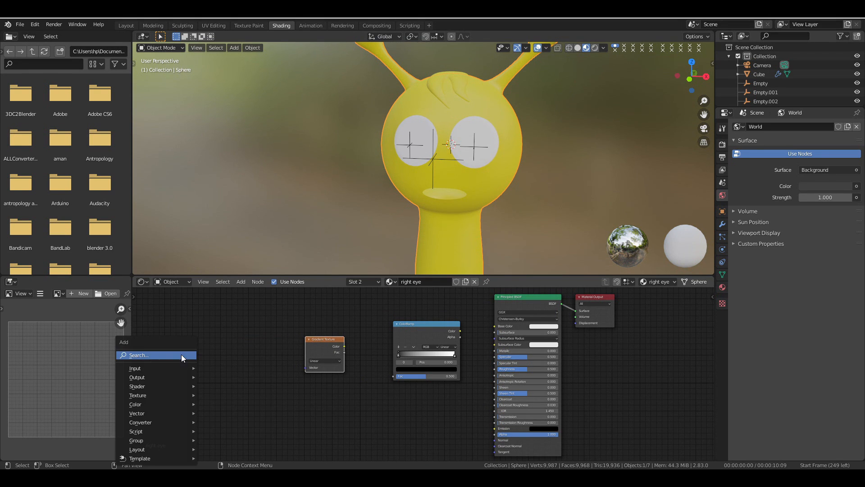
{"action": "left_click", "coordinate": [181, 355]}
{"action": "type", "text": "tex"}
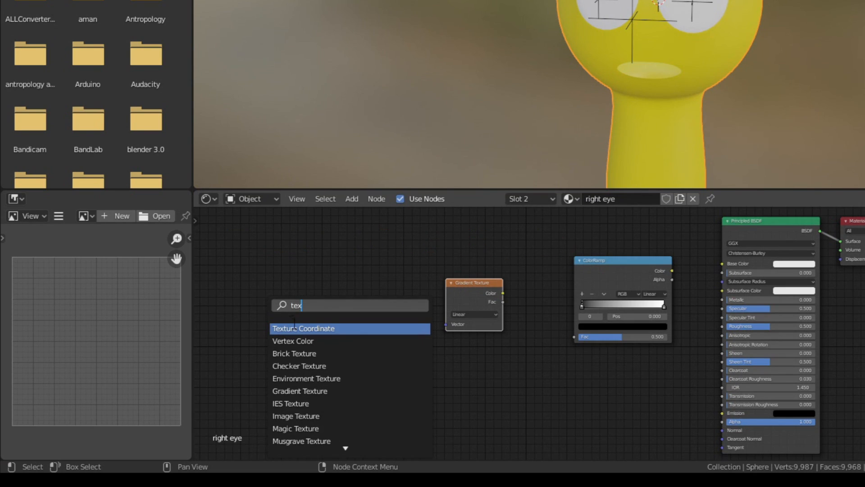
{"action": "left_click", "coordinate": [294, 328]}
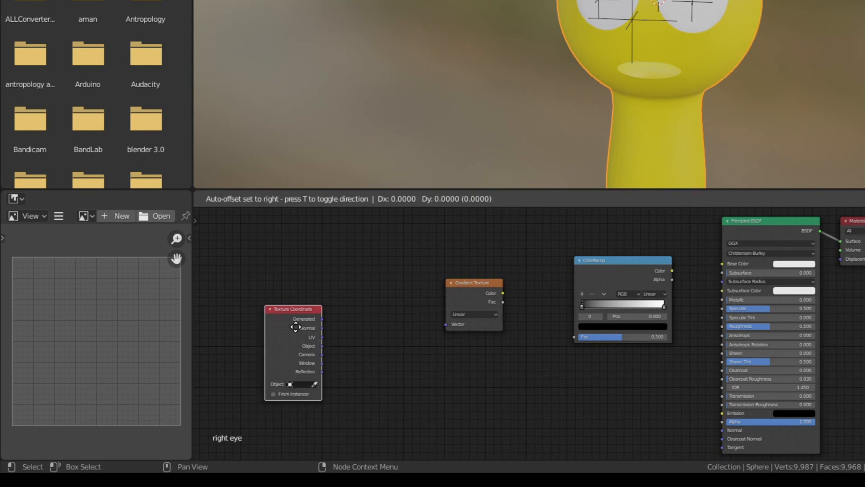
{"action": "left_click", "coordinate": [251, 350]}
- Add a Mapping node between the Texture Coordinate and Gradient Texture nodes of the right eye material
{"action": "key", "text": "shift+a"}
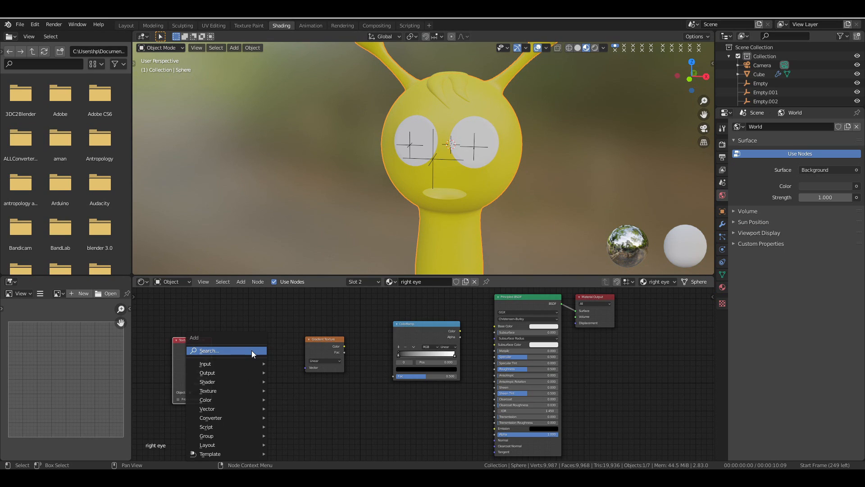
{"action": "left_click", "coordinate": [251, 350]}
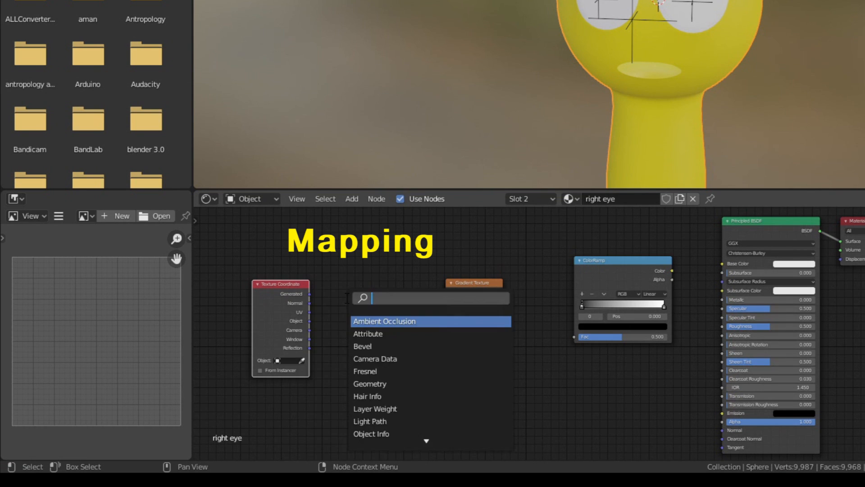
{"action": "type", "text": "map"}
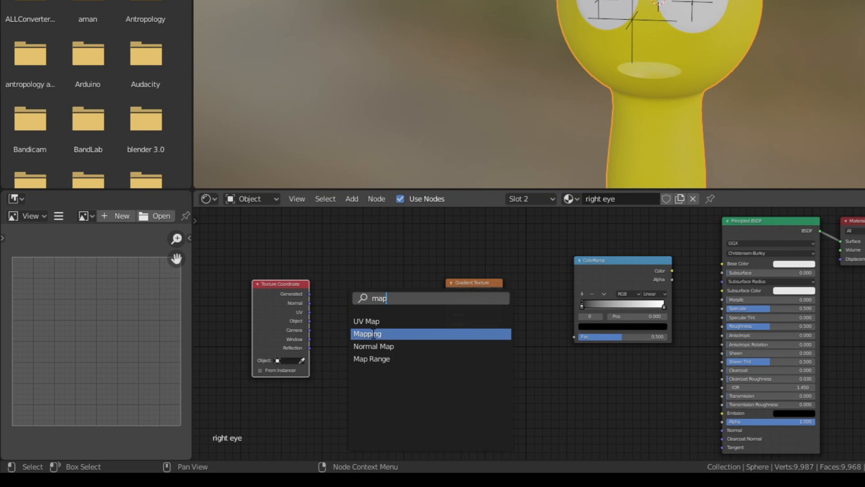
{"action": "left_click", "coordinate": [372, 334]}
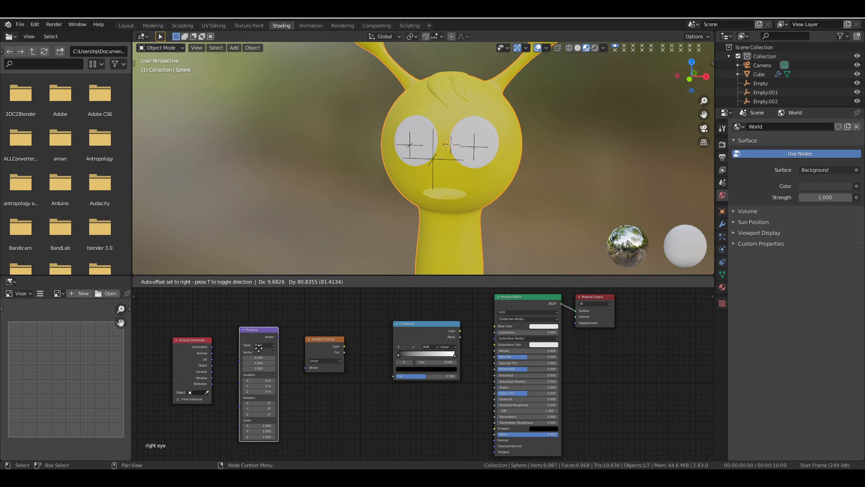
{"action": "left_click", "coordinate": [484, 362]}
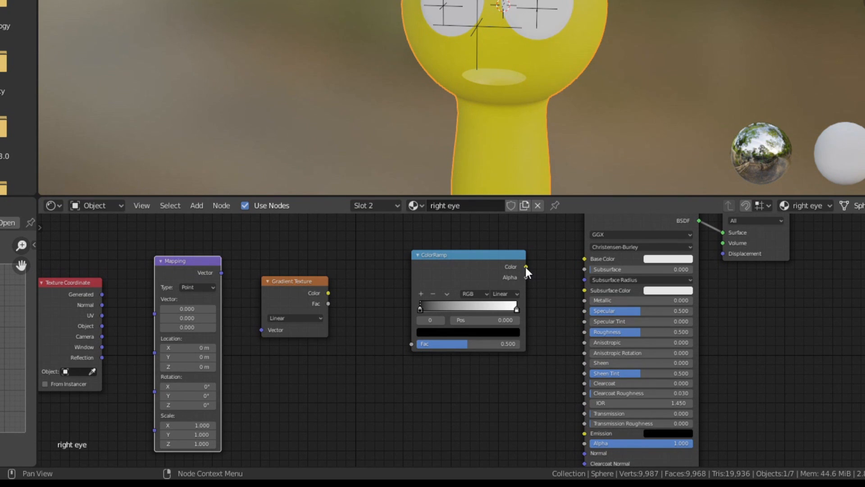
- Link Texture Coordinate Object through the Mapping and Gradient Texture nodes to the ColorRamp Fac, and the ColorRamp Color to Base Color
{"action": "left_click_drag", "start_coordinate": [463, 328], "coordinate": [497, 320]}
{"action": "left_click_drag", "start_coordinate": [580, 259], "coordinate": [583, 259]}
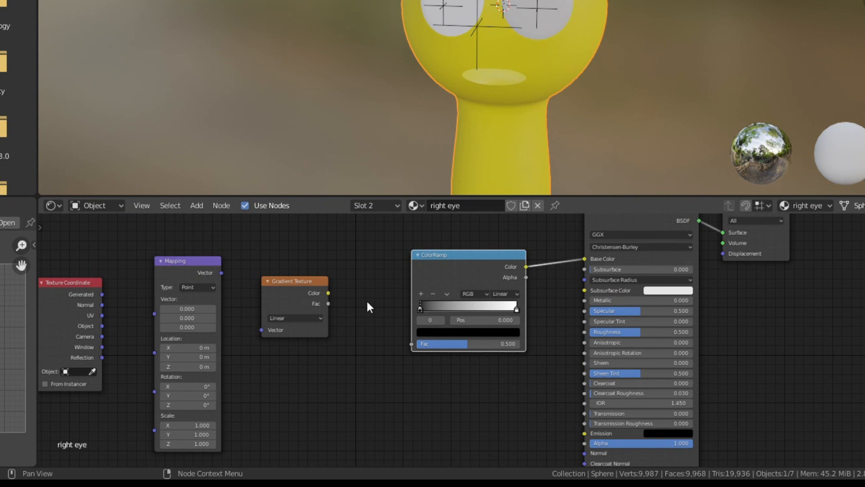
{"action": "left_click_drag", "start_coordinate": [328, 293], "coordinate": [412, 343]}
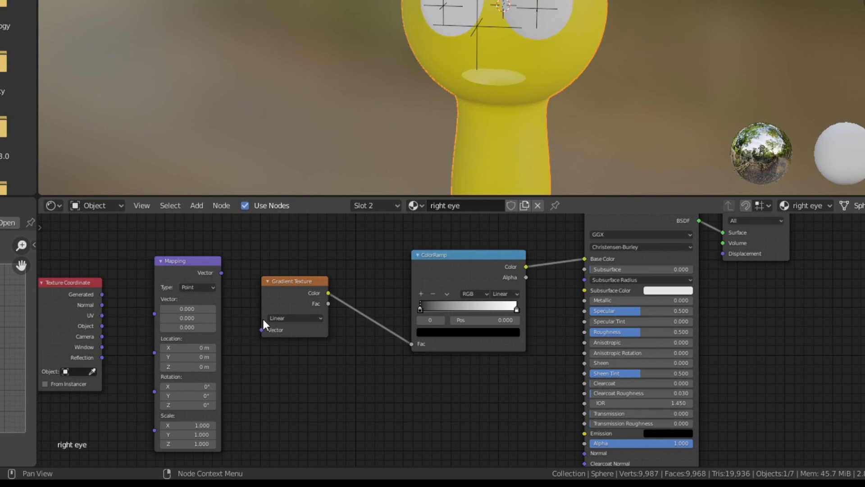
{"action": "left_click_drag", "start_coordinate": [222, 272], "coordinate": [261, 330]}
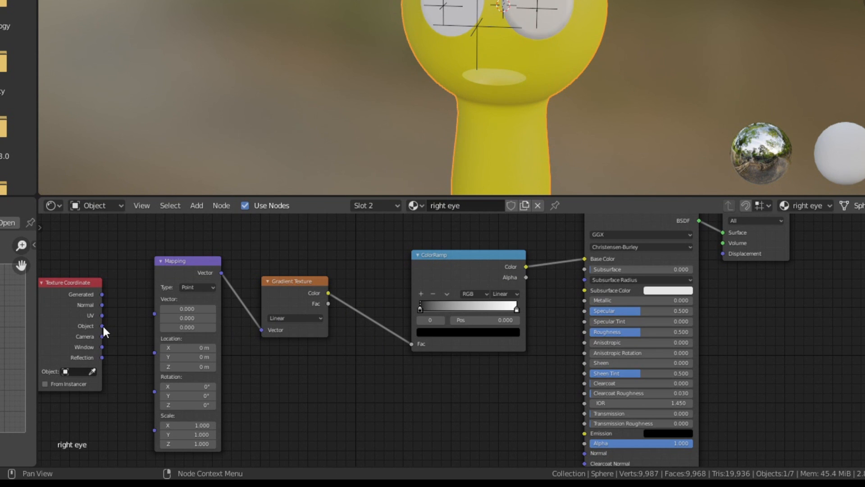
{"action": "left_click_drag", "start_coordinate": [102, 325], "coordinate": [152, 315]}
{"action": "left_click_drag", "start_coordinate": [153, 314], "coordinate": [154, 314]}
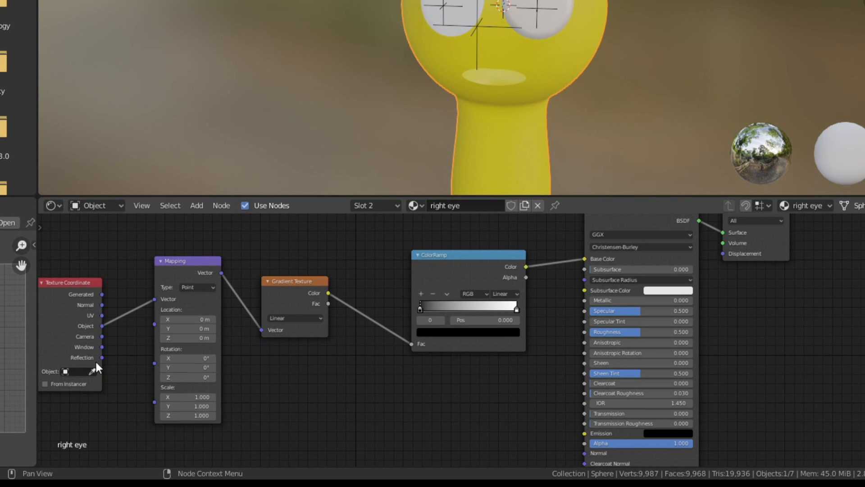
- Set the Texture Coordinate object to Empty and the Gradient Texture type to Spherical
{"action": "left_click", "coordinate": [78, 371]}
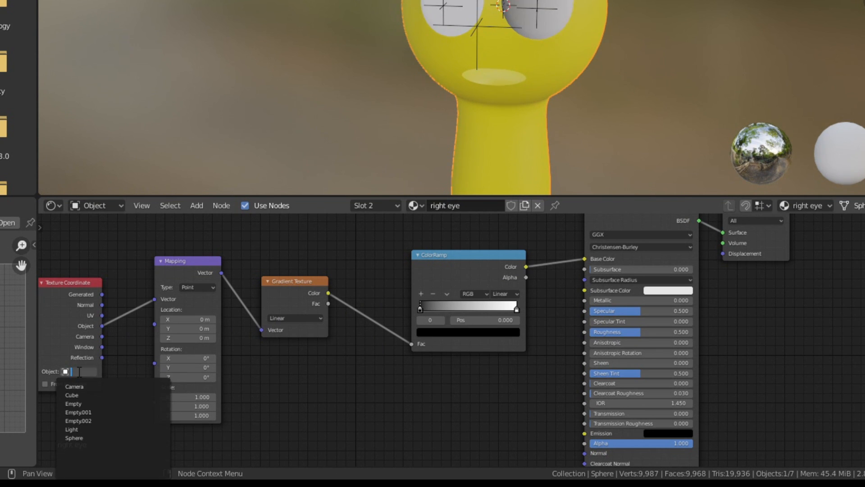
{"action": "left_click", "coordinate": [83, 404]}
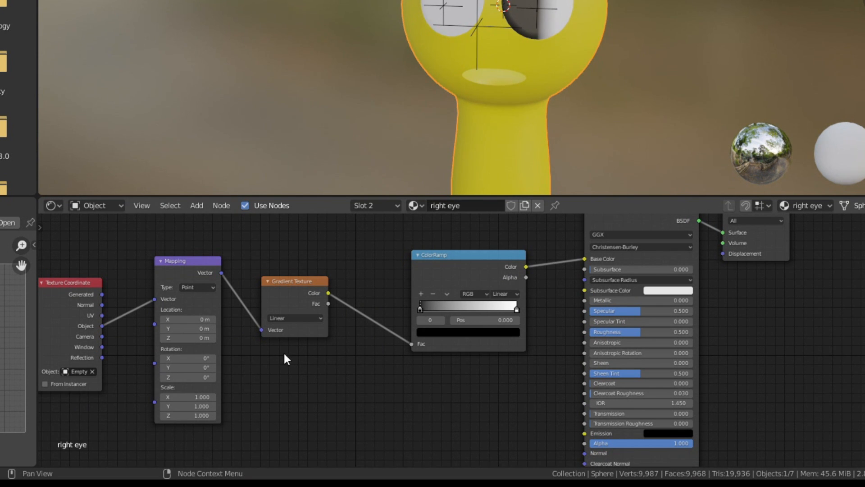
{"action": "left_click", "coordinate": [304, 316]}
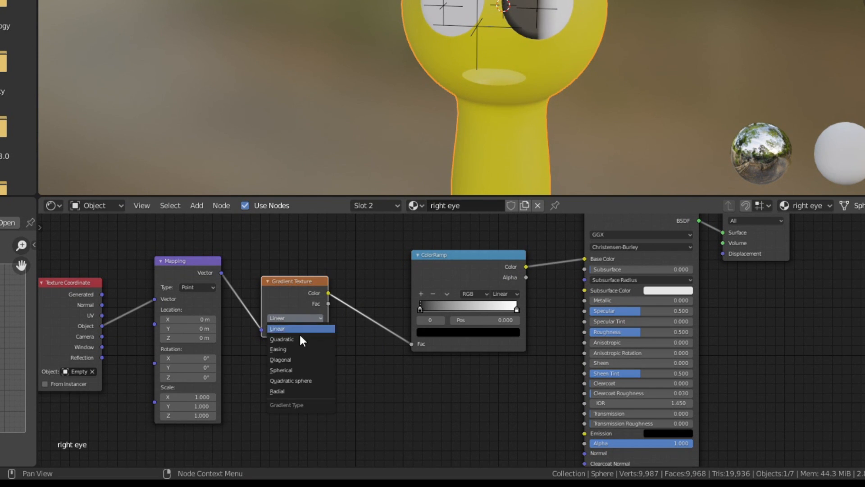
{"action": "left_click", "coordinate": [291, 369]}
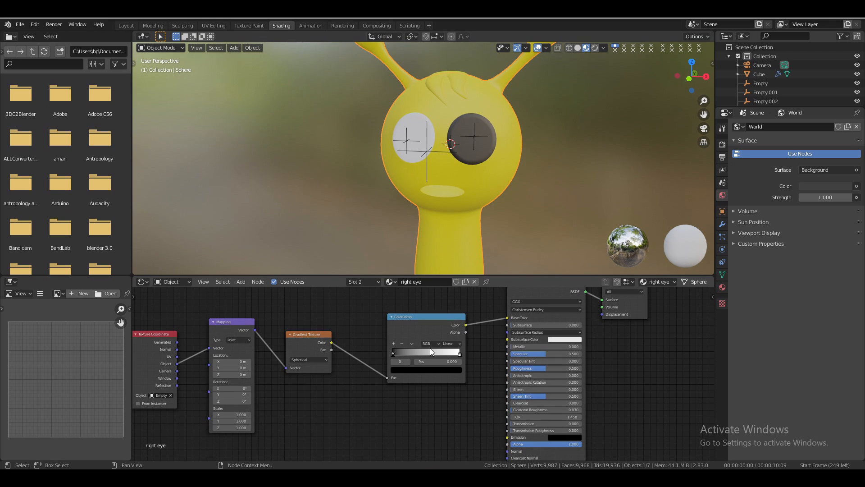
- Give the right eye's empty a Shrinkwrap constraint that targets the head mesh Sphere
{"action": "left_click", "coordinate": [472, 138]}
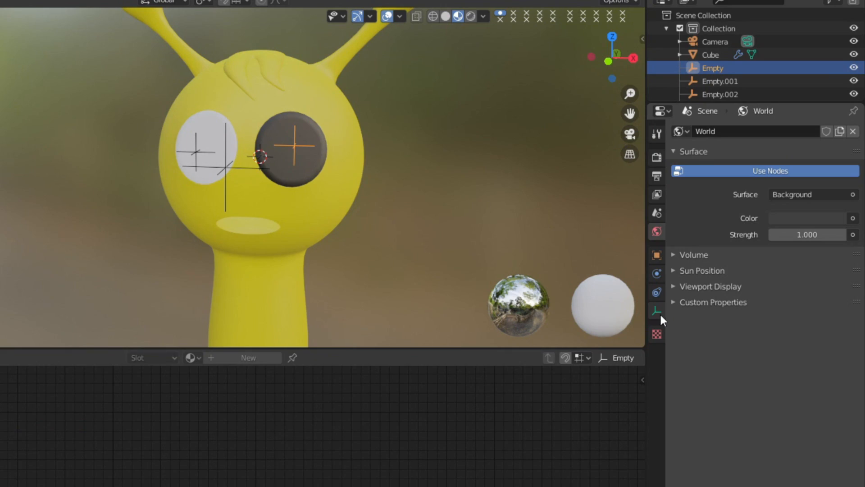
{"action": "left_click", "coordinate": [656, 294]}
{"action": "left_click", "coordinate": [733, 129]}
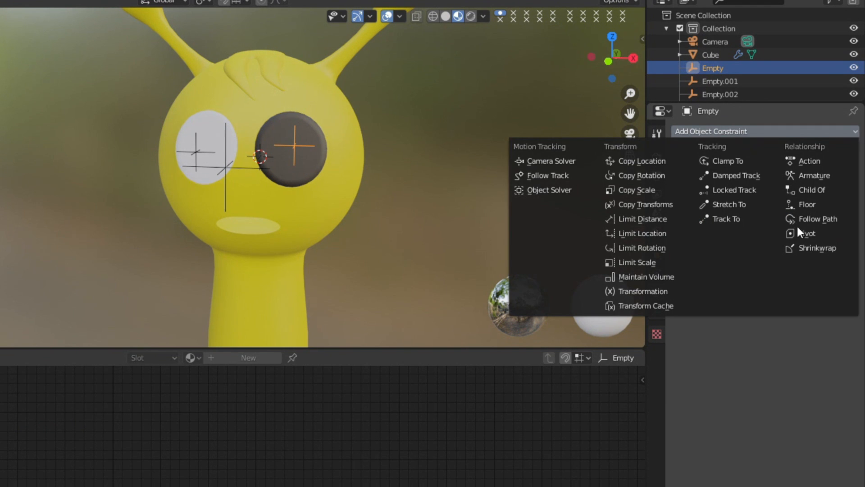
{"action": "left_click", "coordinate": [815, 249]}
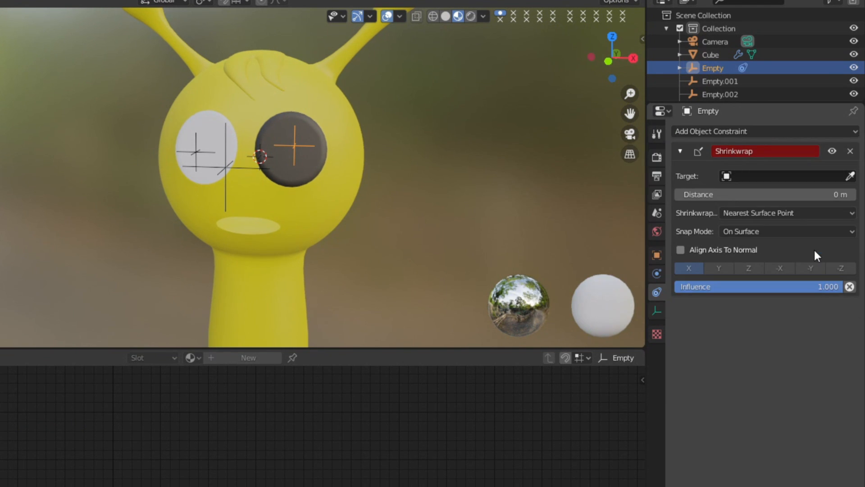
{"action": "left_click", "coordinate": [848, 173]}
{"action": "left_click", "coordinate": [337, 130]}
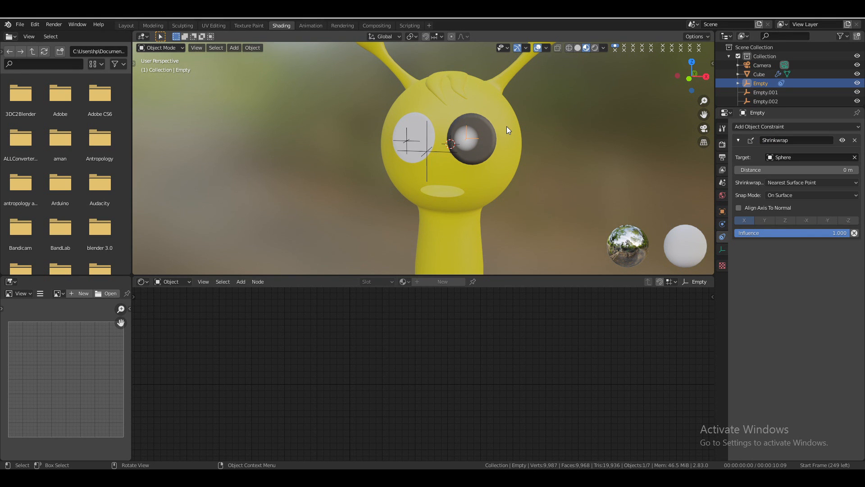
- Select the head and rearrange the right eye's ColorRamp to a white stop with the black stop close after it at 0.105
{"action": "left_click", "coordinate": [506, 127]}
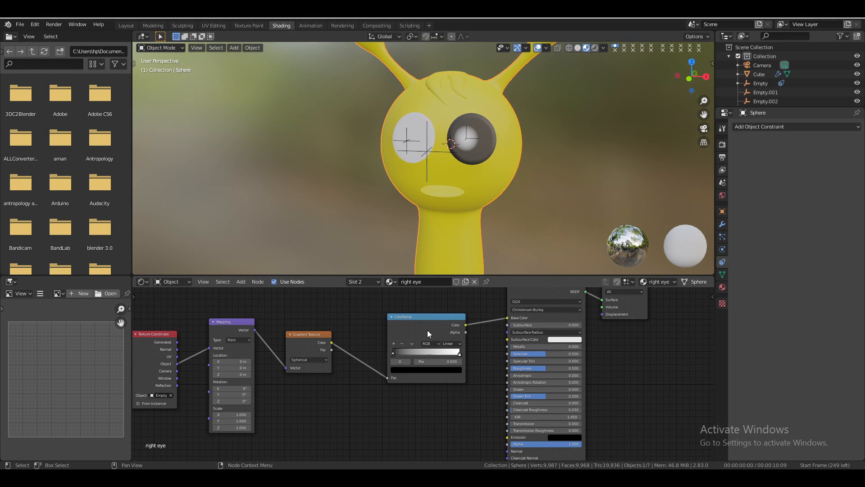
{"action": "mouse_move", "coordinate": [395, 355]}
{"action": "left_mouse_down"}
{"action": "mouse_move", "coordinate": [426, 354]}
{"action": "mouse_move", "coordinate": [391, 354]}
{"action": "mouse_move", "coordinate": [414, 354]}
{"action": "mouse_move", "coordinate": [401, 355]}
{"action": "left_mouse_up"}
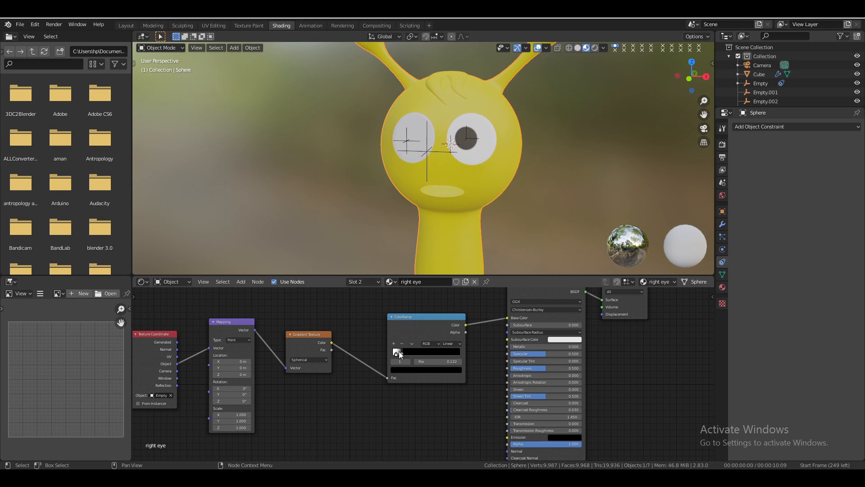
- Move the right eye's empty slightly so the pupil sits at a new spot within the white of the eye
{"action": "left_click_drag", "start_coordinate": [691, 78], "coordinate": [684, 86]}
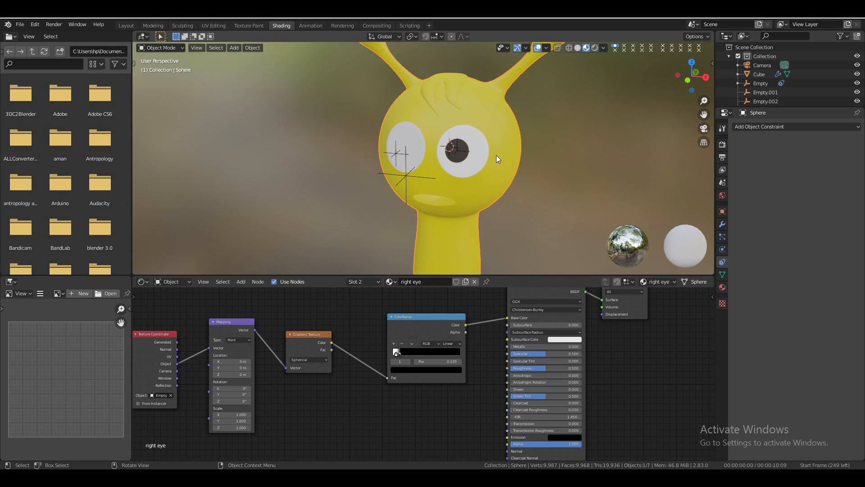
{"action": "left_click", "coordinate": [455, 154]}
{"action": "key", "text": "g"}
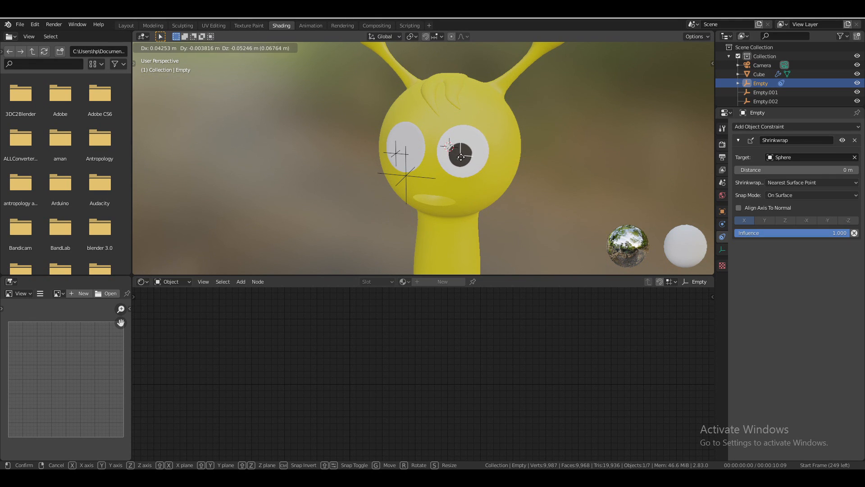
{"action": "left_click", "coordinate": [468, 139]}
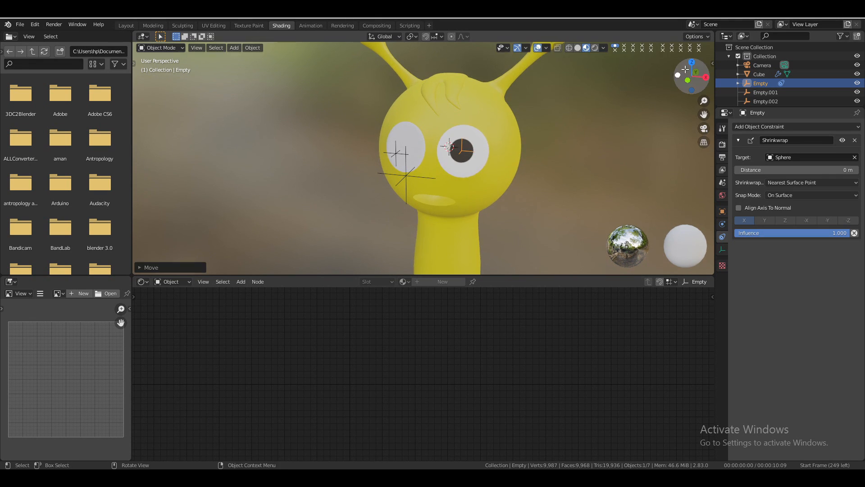
- Preview the right pupil with viewport overlays hidden, and turn the overlays back on
{"action": "left_click", "coordinate": [537, 48]}
{"action": "key", "text": "g"}
{"action": "right_click", "coordinate": [546, 128]}
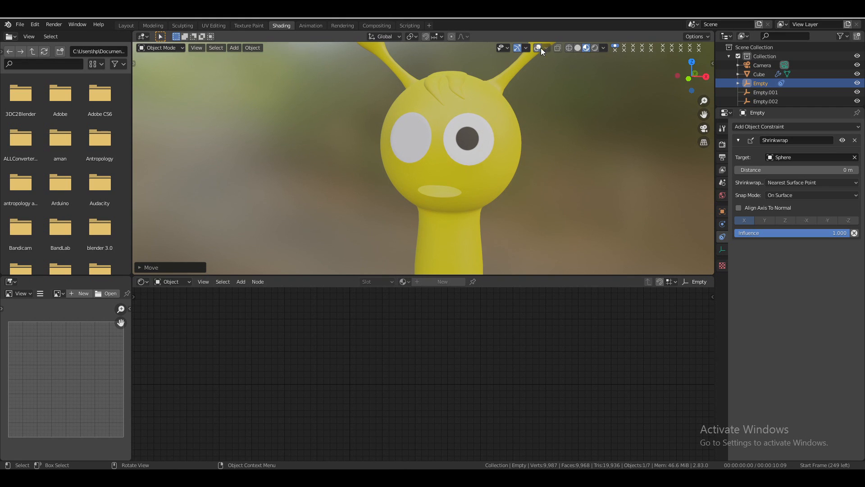
{"action": "left_click", "coordinate": [538, 47]}
{"action": "left_click_drag", "start_coordinate": [676, 74], "coordinate": [685, 75]}
- Select the head mesh and copy all nodes of its right eye material
{"action": "left_click", "coordinate": [499, 107]}
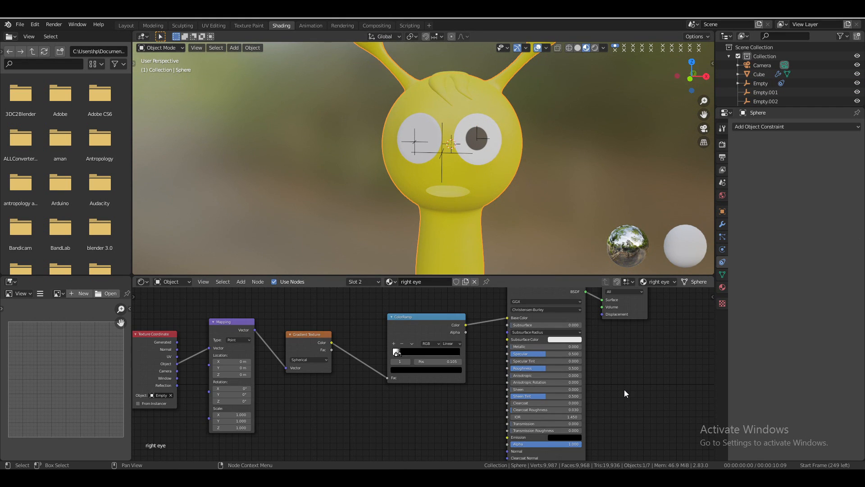
{"action": "left_click_drag", "start_coordinate": [650, 414], "coordinate": [156, 313]}
{"action": "right_click", "coordinate": [304, 334]}
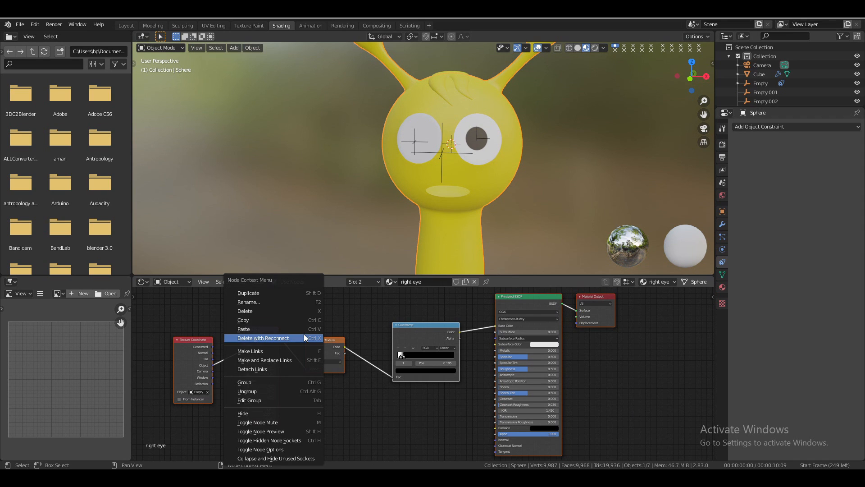
{"action": "key", "text": "Escape"}
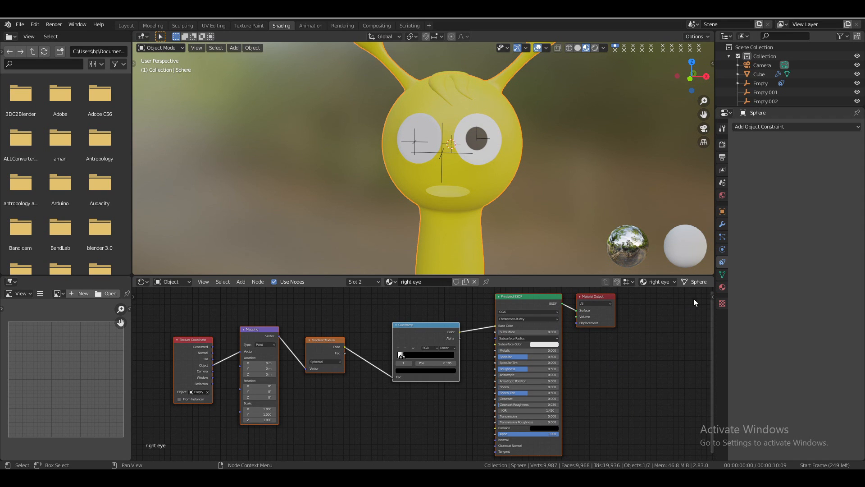
- Delete the existing nodes of the left eye material and paste the copied right eye nodes in their place
{"action": "left_click", "coordinate": [721, 287]}
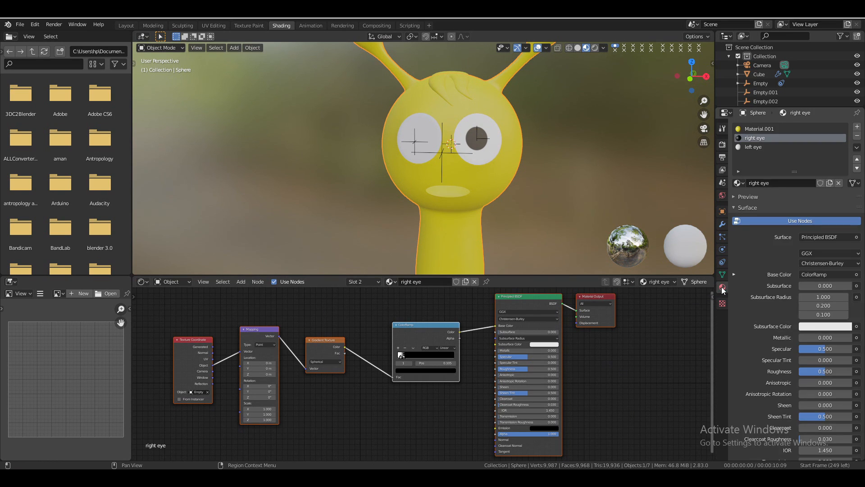
{"action": "left_click", "coordinate": [753, 146]}
{"action": "left_click_drag", "start_coordinate": [511, 355], "coordinate": [393, 324]}
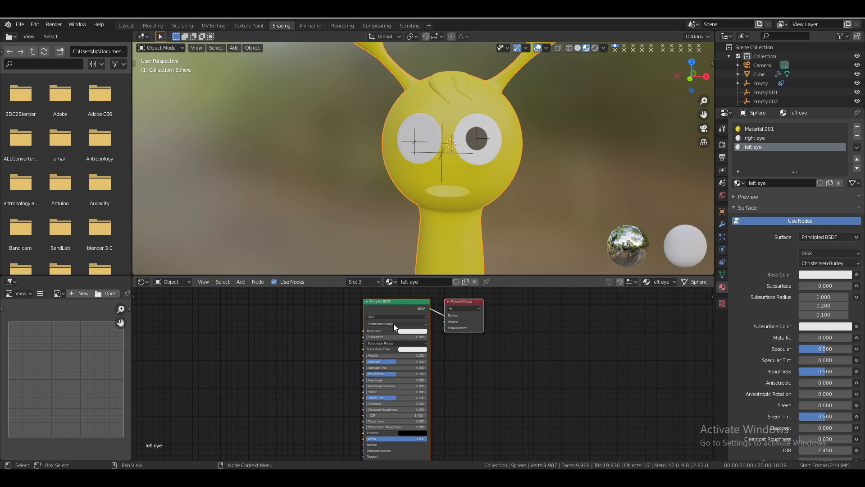
{"action": "key", "text": "Delete"}
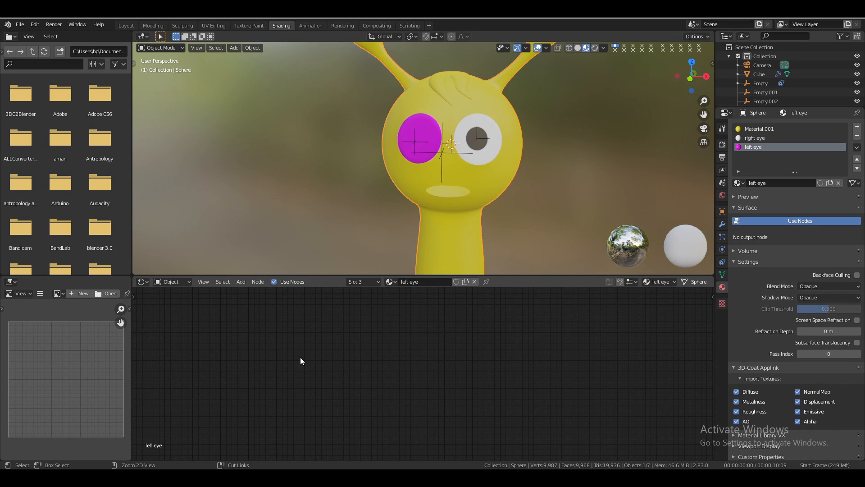
{"action": "key", "text": "ctrl+v"}
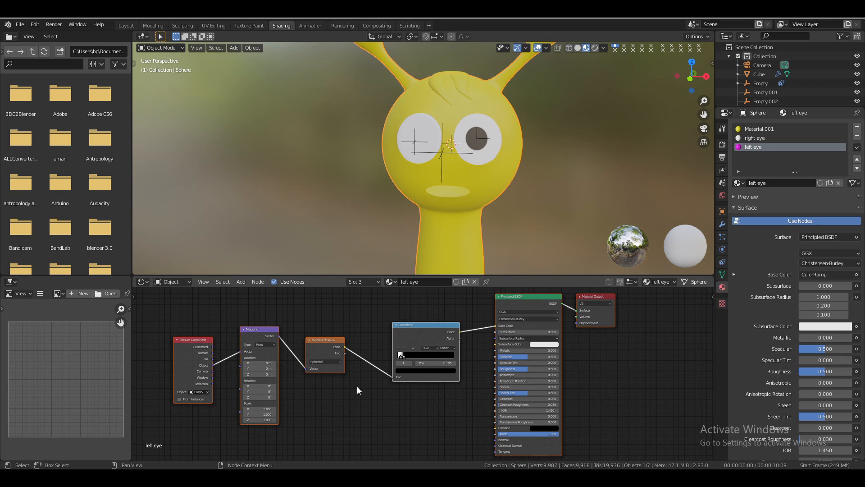
- Replace the left eye's Texture Coordinate object with the empty in front of the left eye
{"action": "left_click", "coordinate": [209, 392]}
{"action": "left_click", "coordinate": [207, 392]}
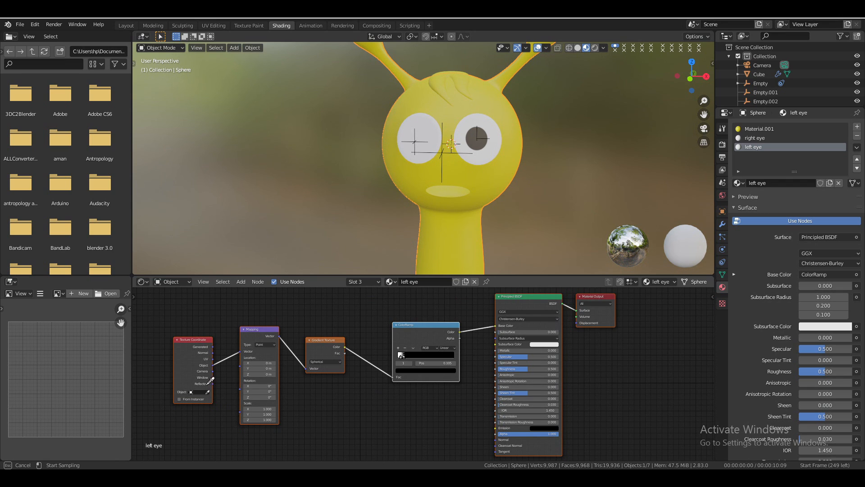
{"action": "left_click", "coordinate": [416, 138]}
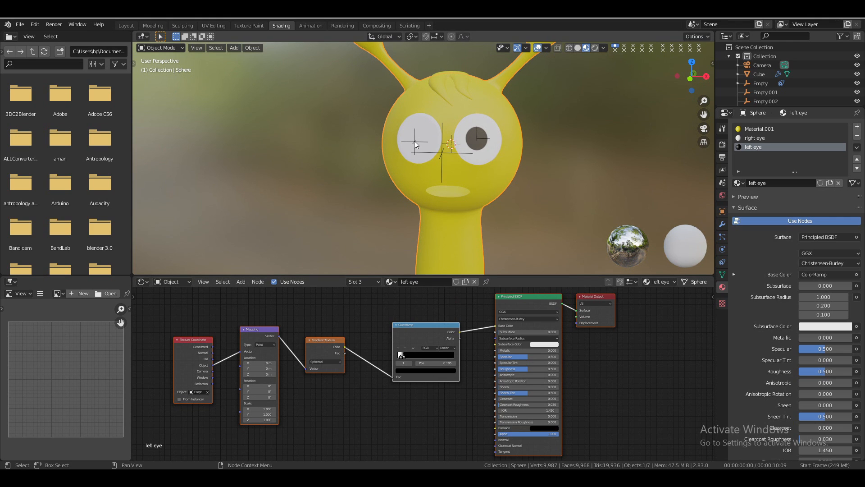
- Give Empty.001 at the left eye a Shrinkwrap constraint that targets the head mesh Sphere
{"action": "left_click", "coordinate": [415, 141]}
{"action": "left_click", "coordinate": [721, 235]}
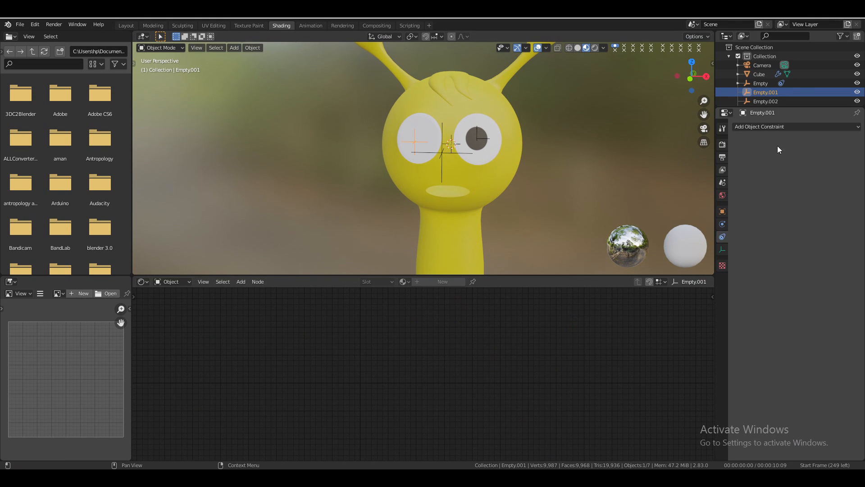
{"action": "left_click", "coordinate": [765, 126]}
{"action": "left_click", "coordinate": [824, 206]}
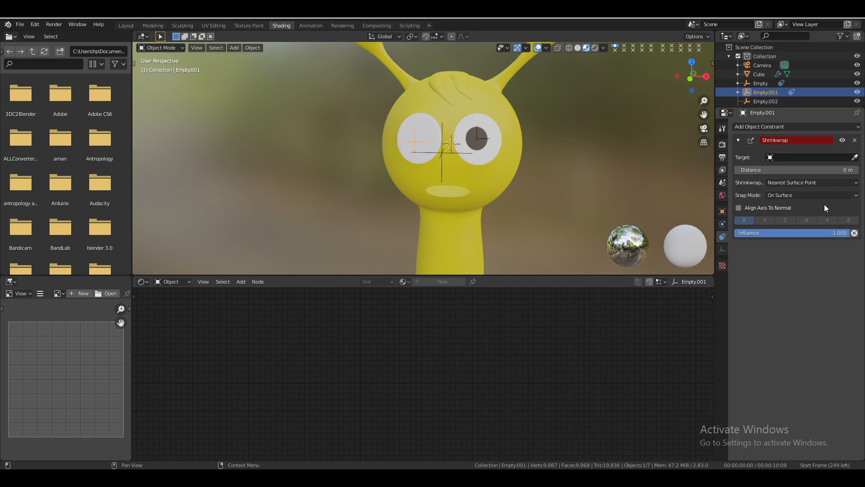
{"action": "left_click", "coordinate": [855, 157]}
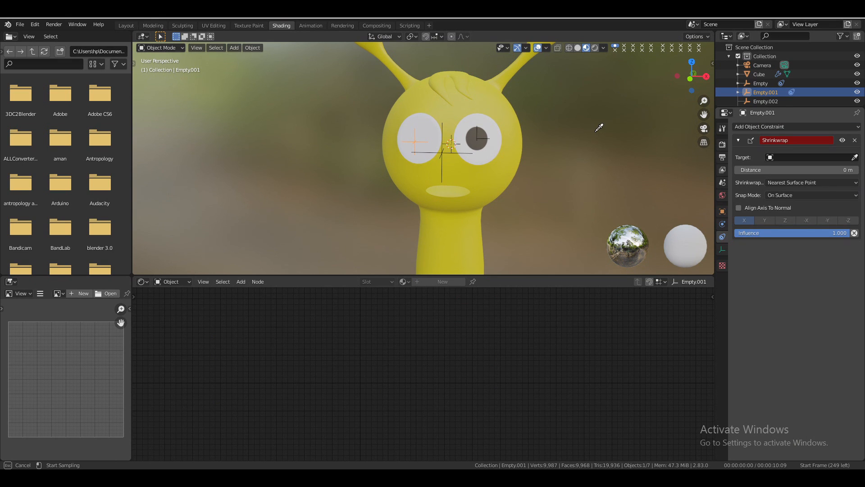
{"action": "left_click", "coordinate": [426, 136]}
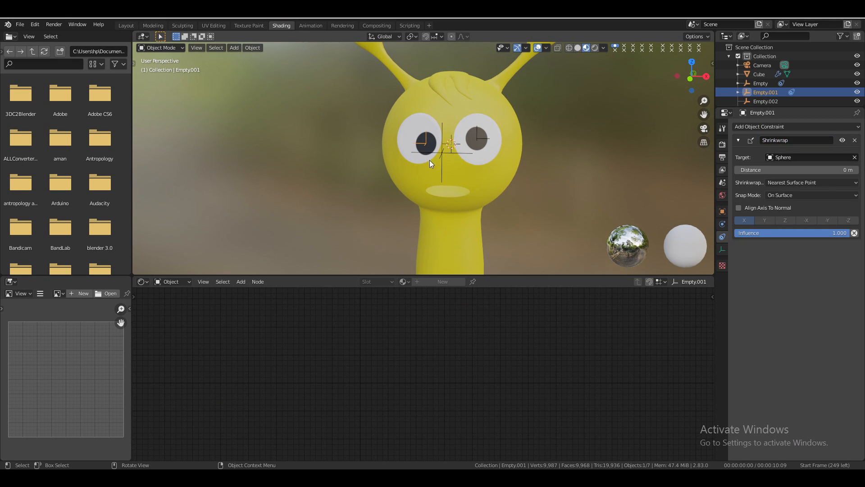
- Reposition the empty driving the darker pupil, and parent both pupil empties to the large empty in front of the face using the Object option
{"action": "key", "text": "g"}
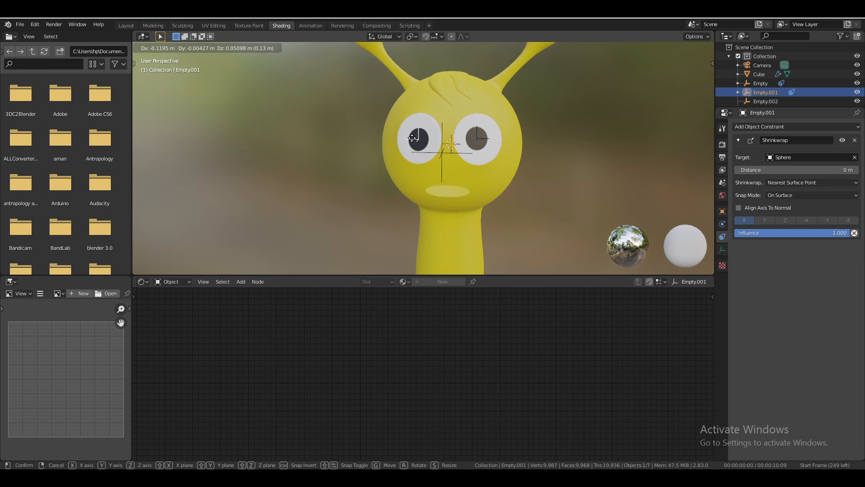
{"action": "left_click", "coordinate": [412, 139]}
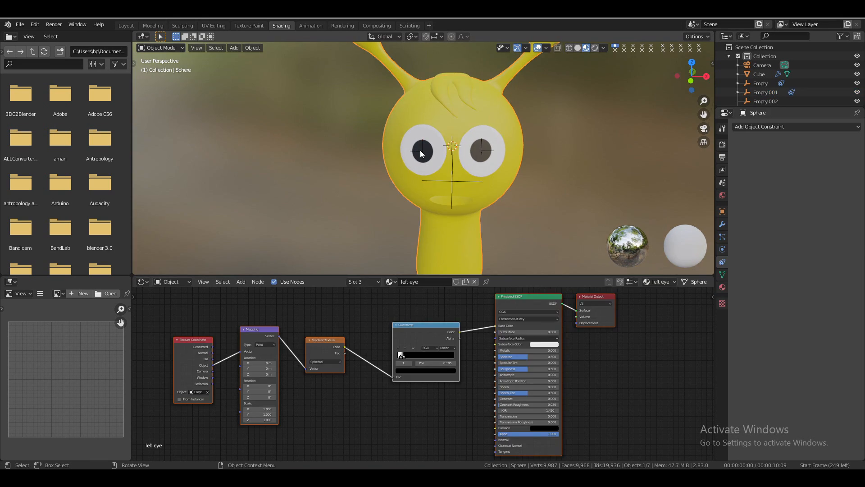
{"action": "left_click", "coordinate": [419, 151]}
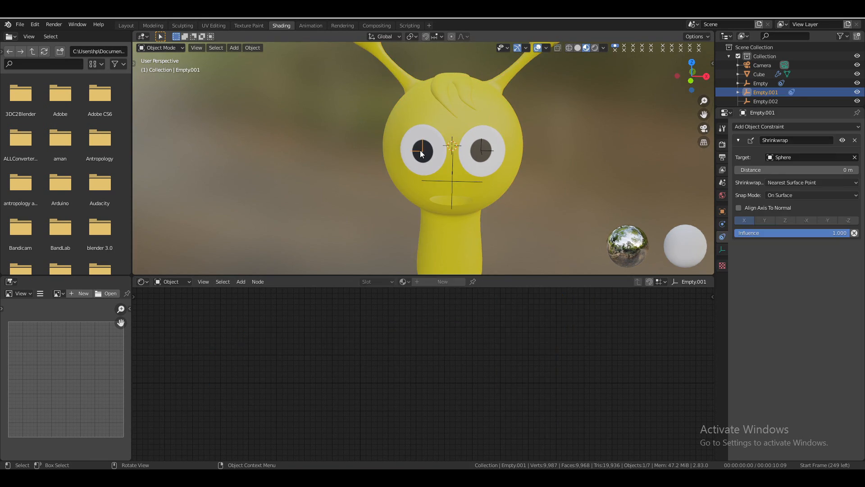
{"action": "left_click", "coordinate": [480, 147], "text": "shift"}
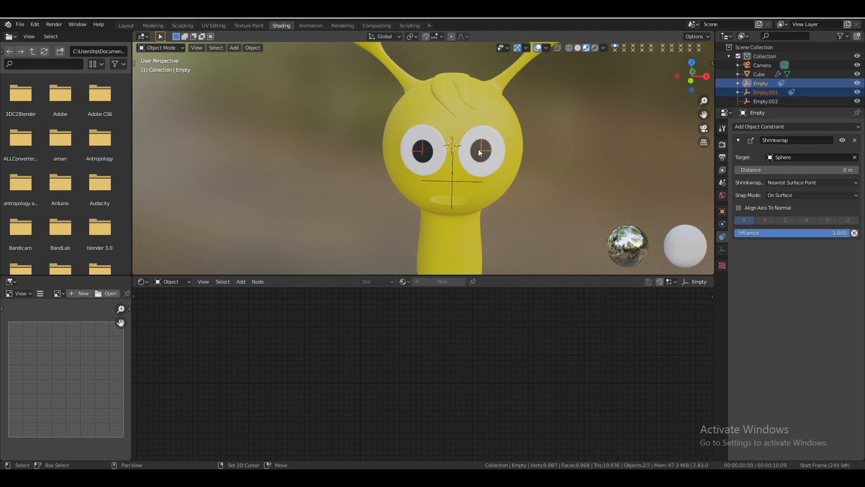
{"action": "left_click", "coordinate": [451, 180], "text": "shift"}
{"action": "left_click_drag", "start_coordinate": [691, 74], "coordinate": [658, 76]}
{"action": "key", "text": "ctrl+p"}
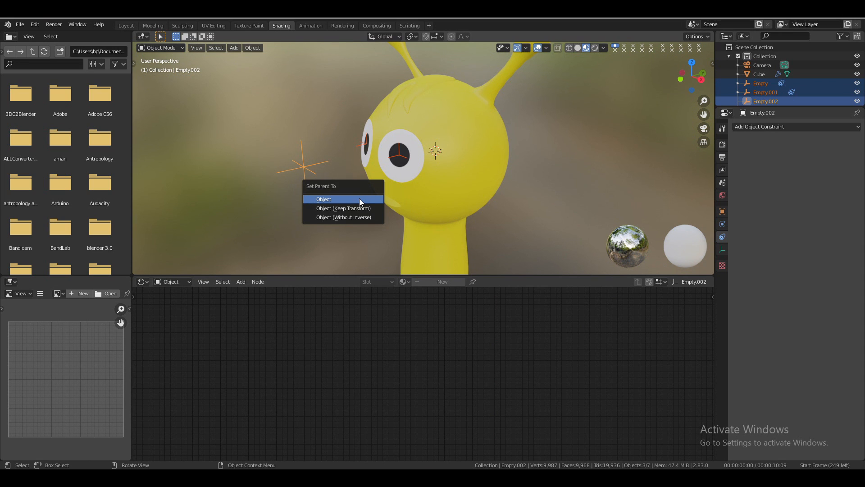
{"action": "left_click", "coordinate": [359, 199]}
- Move the large parent empty in front of the face so that both pupils shift together
{"action": "left_click", "coordinate": [300, 170]}
{"action": "key", "text": "g"}
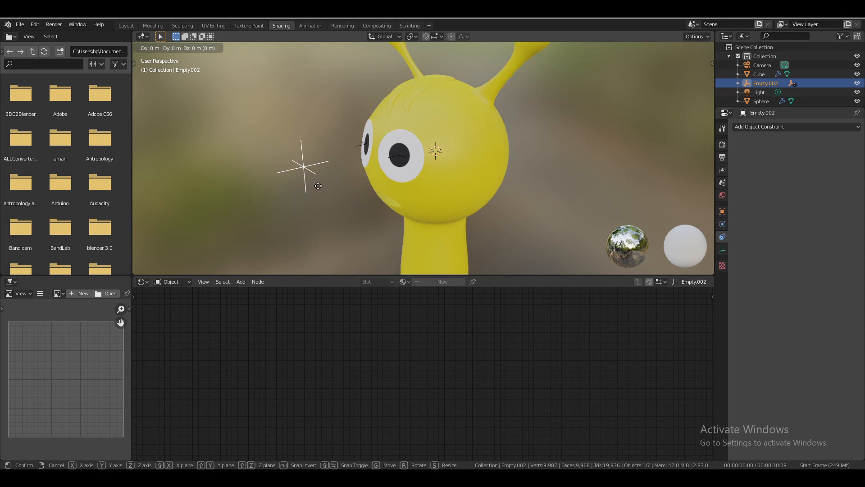
{"action": "left_click", "coordinate": [322, 187]}
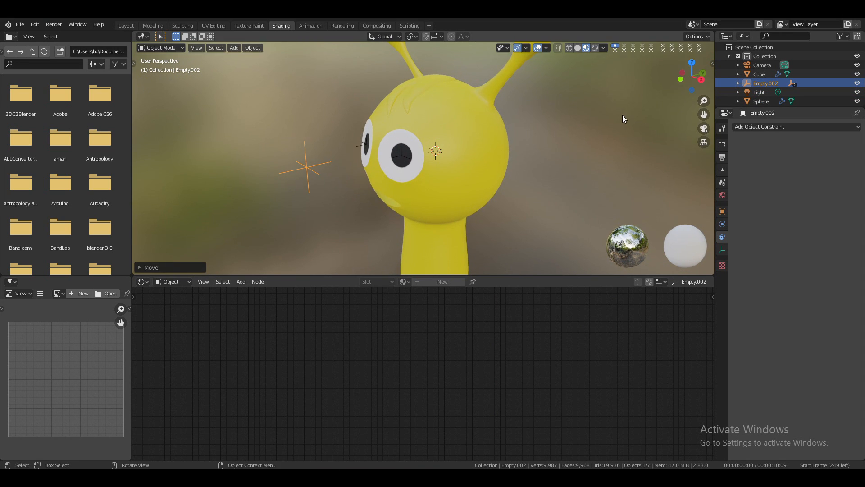
{"action": "middle_click_drag", "start_coordinate": [623, 116], "coordinate": [576, 198]}
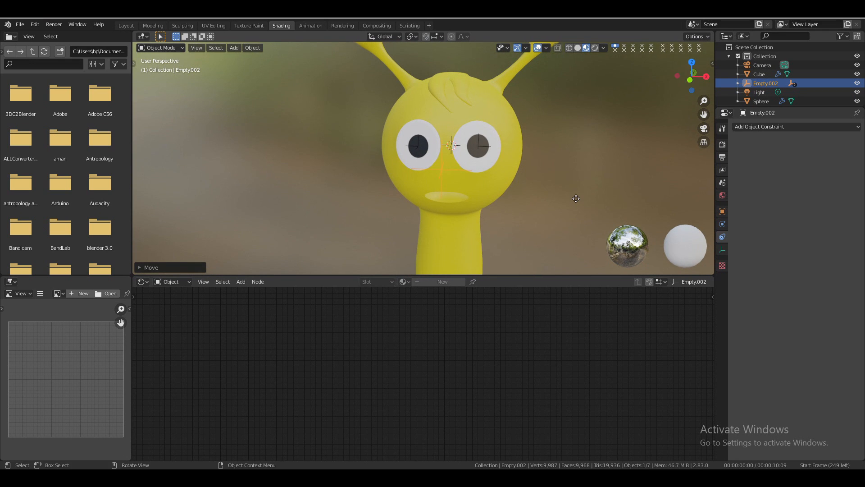
{"action": "key", "text": "g"}
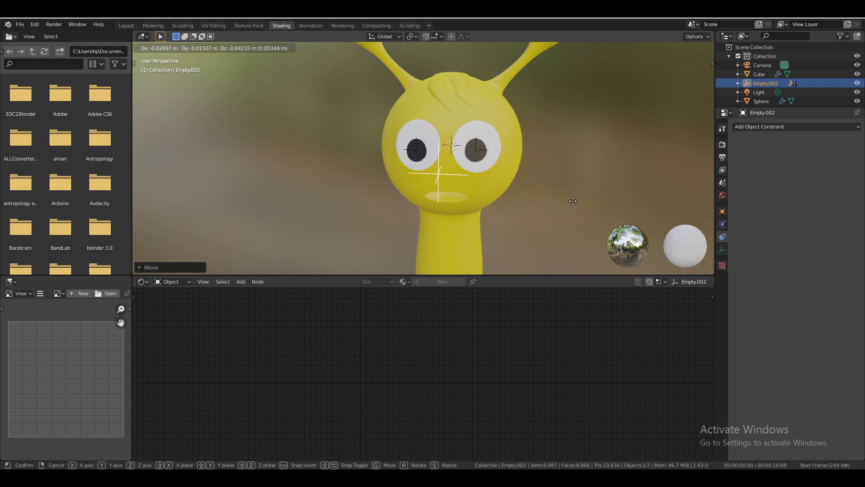
{"action": "left_click", "coordinate": [572, 195]}
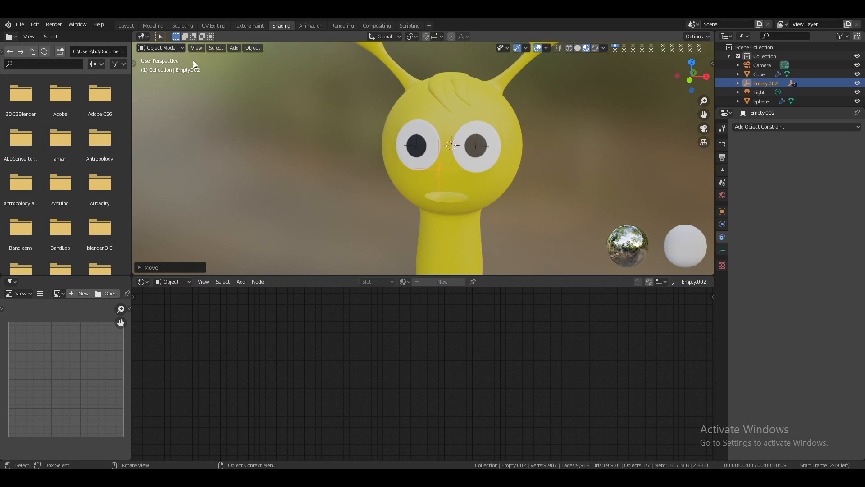
- Show the character with Material Preview shading in the Layout workspace and select the head mesh's Material.001 slot
{"action": "left_click", "coordinate": [131, 25]}
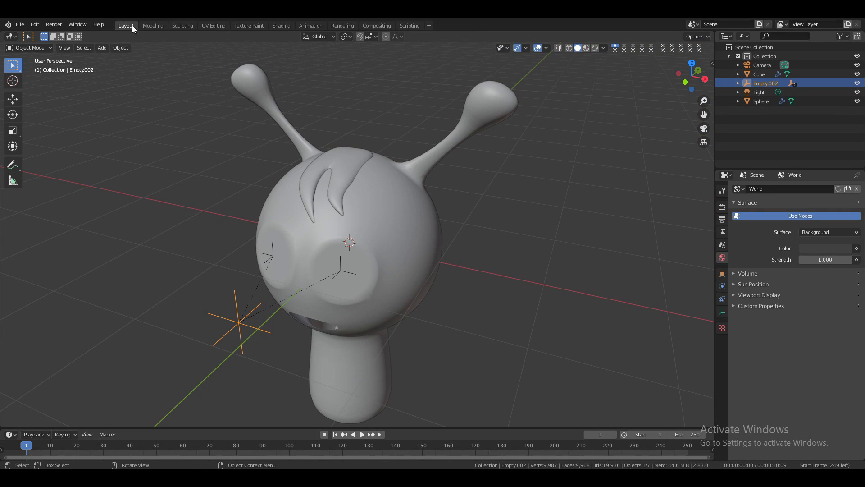
{"action": "left_click", "coordinate": [586, 47]}
{"action": "left_click_drag", "start_coordinate": [693, 74], "coordinate": [500, 185]}
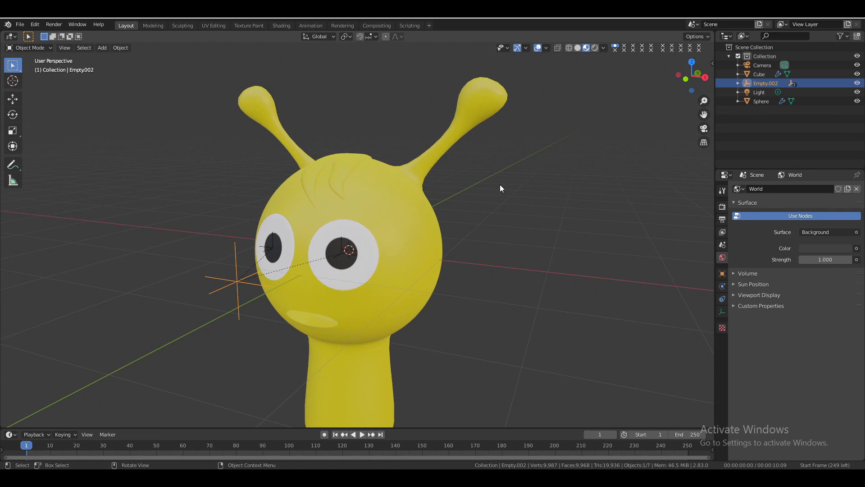
{"action": "left_click", "coordinate": [422, 217]}
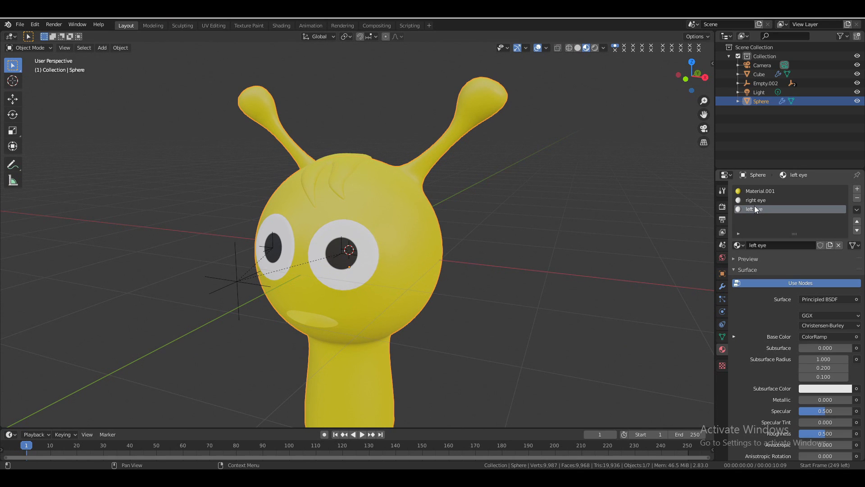
{"action": "left_click", "coordinate": [751, 193]}
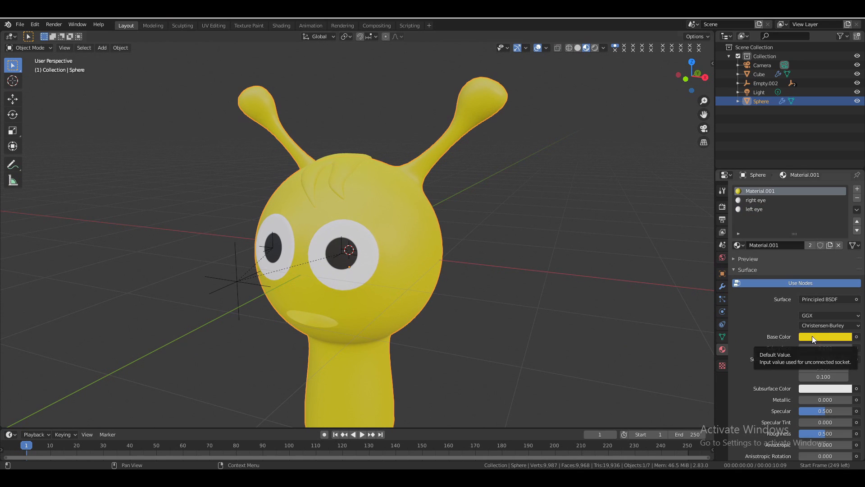
- In the Shading workspace, add a ColorRamp node to Material.001 and link its Color output to the Principled BSDF's Base Color
{"action": "left_click", "coordinate": [281, 26]}
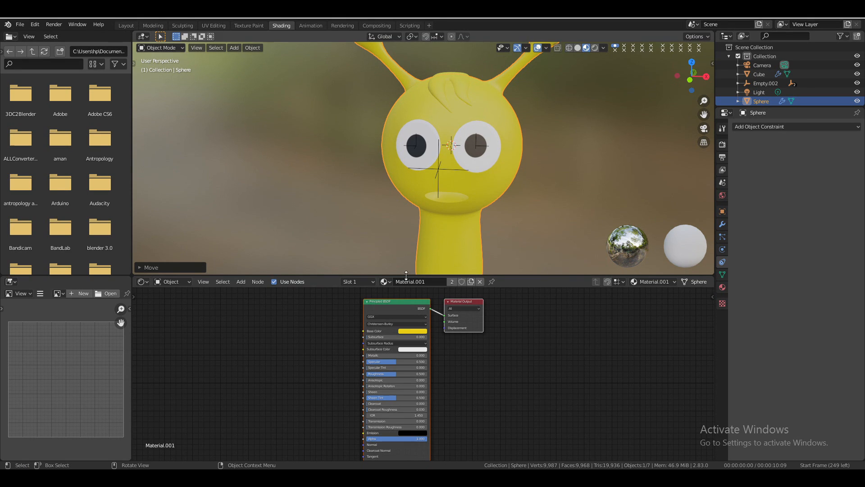
{"action": "key", "text": "shift+a"}
{"action": "left_click", "coordinate": [216, 356]}
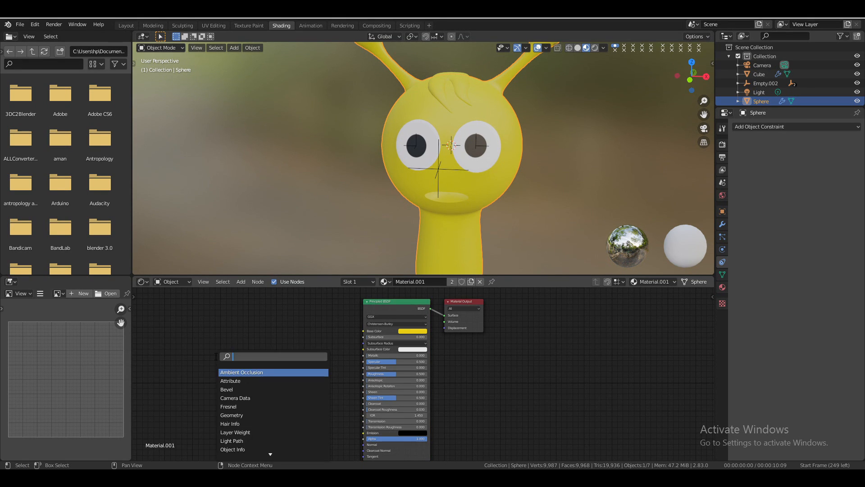
{"action": "type", "text": "col"}
{"action": "left_click", "coordinate": [233, 381]}
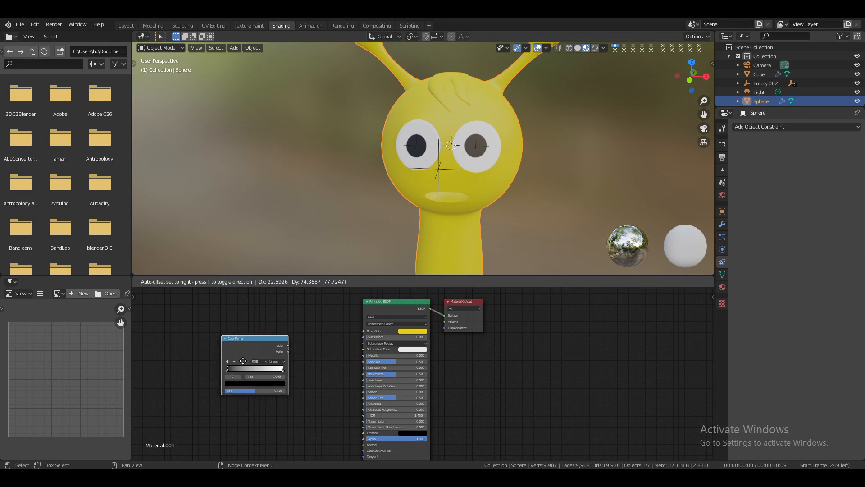
{"action": "left_click", "coordinate": [285, 345]}
{"action": "left_click_drag", "start_coordinate": [289, 345], "coordinate": [364, 331]}
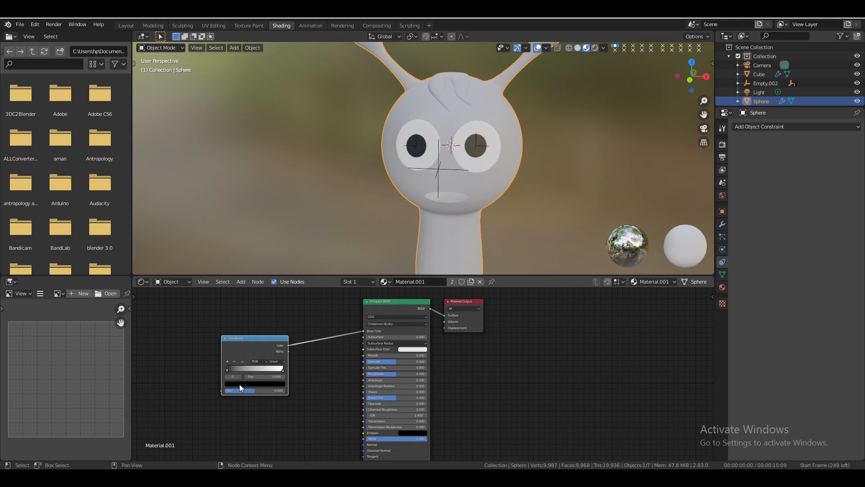
- Color the ramp's first stop yellow and its last stop orange-red, and move both stops inward, the last to 0.877
{"action": "left_click", "coordinate": [239, 384]}
{"action": "left_click_drag", "start_coordinate": [271, 337], "coordinate": [272, 311]}
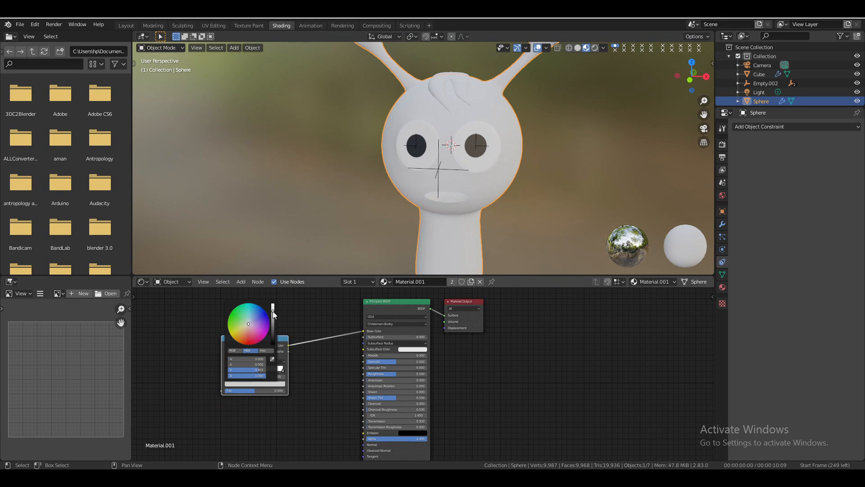
{"action": "left_click_drag", "start_coordinate": [236, 334], "coordinate": [229, 333]}
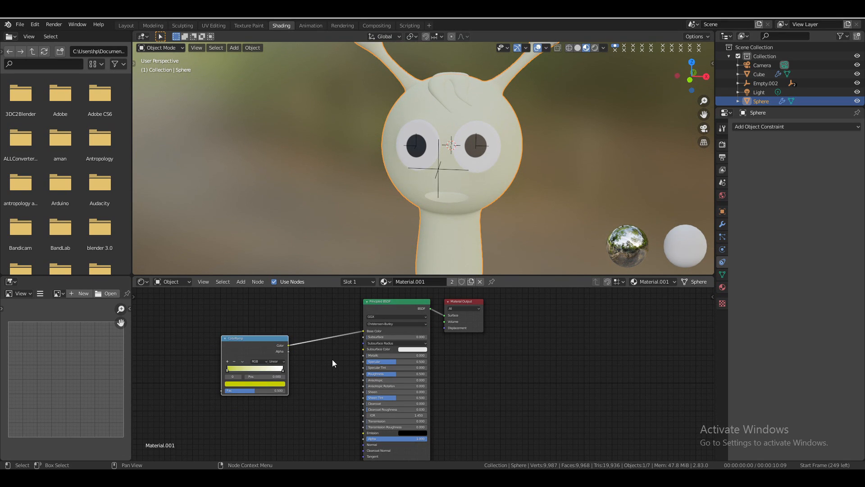
{"action": "left_click", "coordinate": [283, 369]}
{"action": "left_click", "coordinate": [281, 384]}
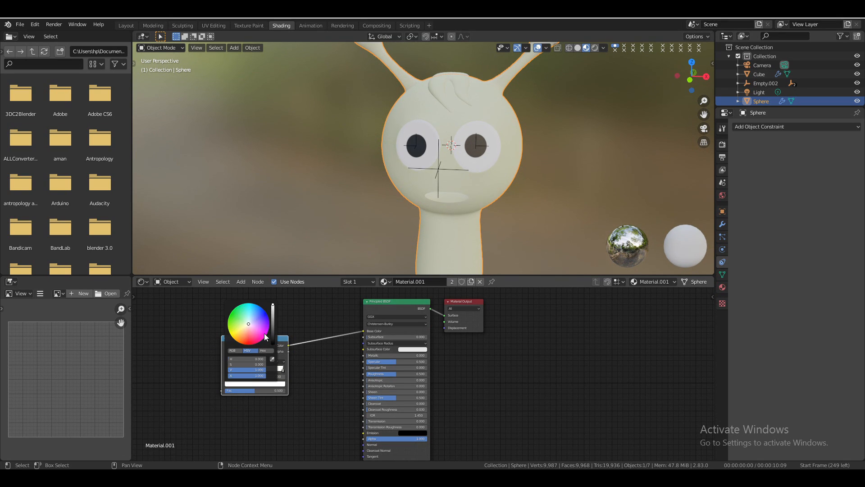
{"action": "left_click_drag", "start_coordinate": [249, 328], "coordinate": [240, 341]}
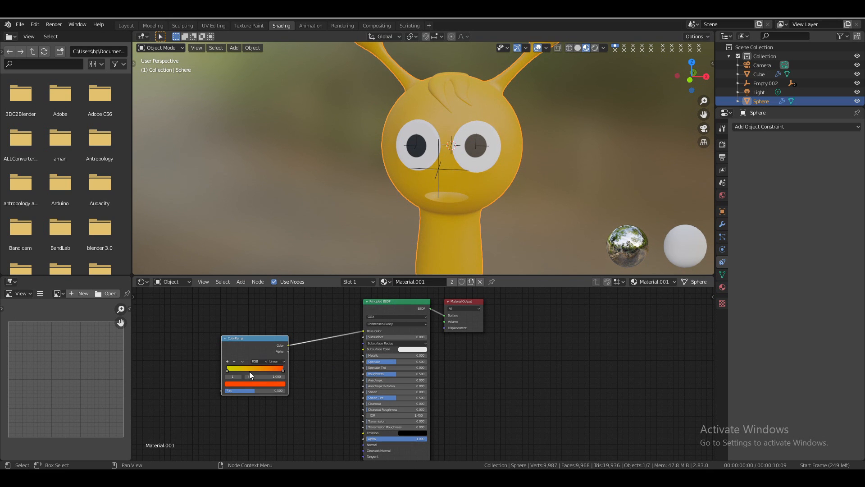
{"action": "left_click_drag", "start_coordinate": [229, 370], "coordinate": [273, 369]}
- Add a Noise Texture node before the ColorRamp and link its Fac output to the ramp's Fac input
{"action": "key", "text": "shift+a"}
{"action": "left_click", "coordinate": [186, 355]}
{"action": "type", "text": "noi"}
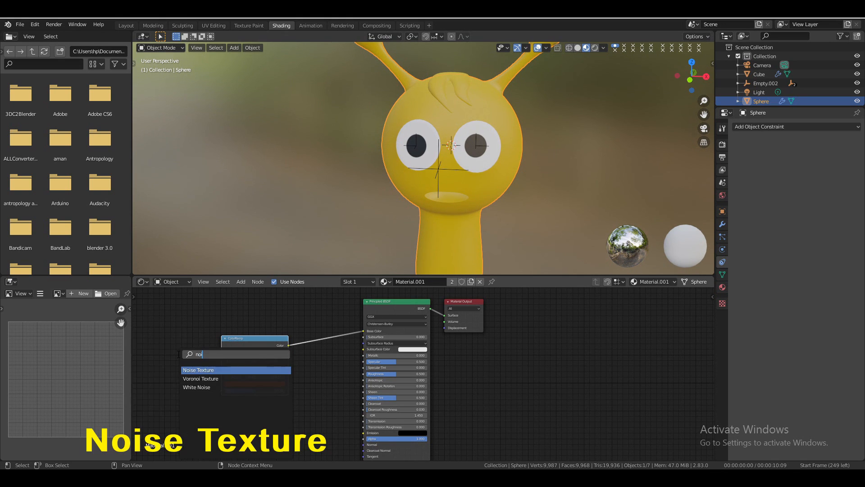
{"action": "left_click", "coordinate": [196, 369]}
{"action": "left_click", "coordinate": [177, 356]}
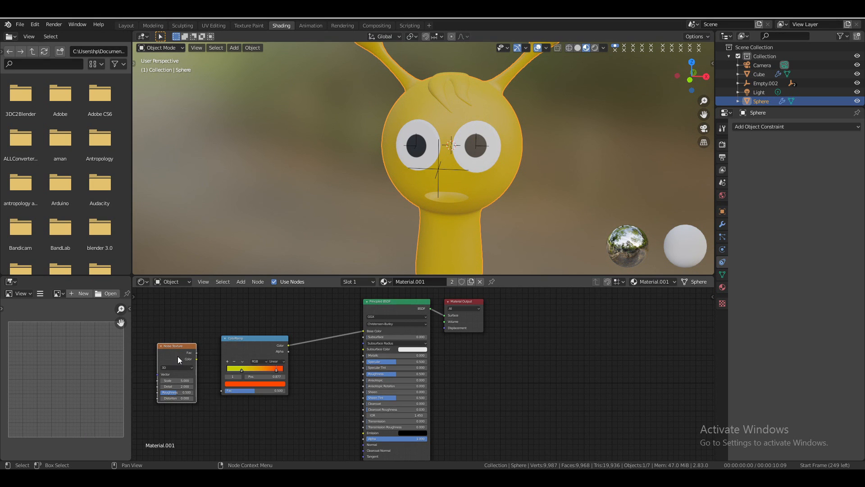
{"action": "left_click_drag", "start_coordinate": [194, 352], "coordinate": [220, 391]}
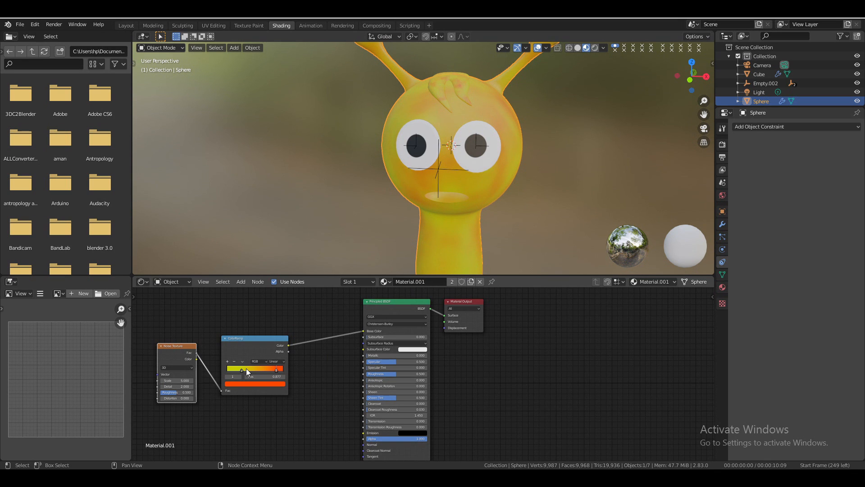
- Shift the yellow stop toward the ramp's start and adjust the Noise Texture's Scale to refine the skin's color blend
{"action": "mouse_move", "coordinate": [244, 368]}
{"action": "left_mouse_down"}
{"action": "mouse_move", "coordinate": [257, 368]}
{"action": "mouse_move", "coordinate": [231, 366]}
{"action": "left_mouse_up"}
{"action": "left_click_drag", "start_coordinate": [691, 76], "coordinate": [676, 77]}
{"action": "mouse_move", "coordinate": [180, 380]}
{"action": "left_mouse_down"}
{"action": "mouse_move", "coordinate": [216, 380]}
{"action": "mouse_move", "coordinate": [126, 380]}
{"action": "mouse_move", "coordinate": [187, 380]}
{"action": "left_mouse_up"}
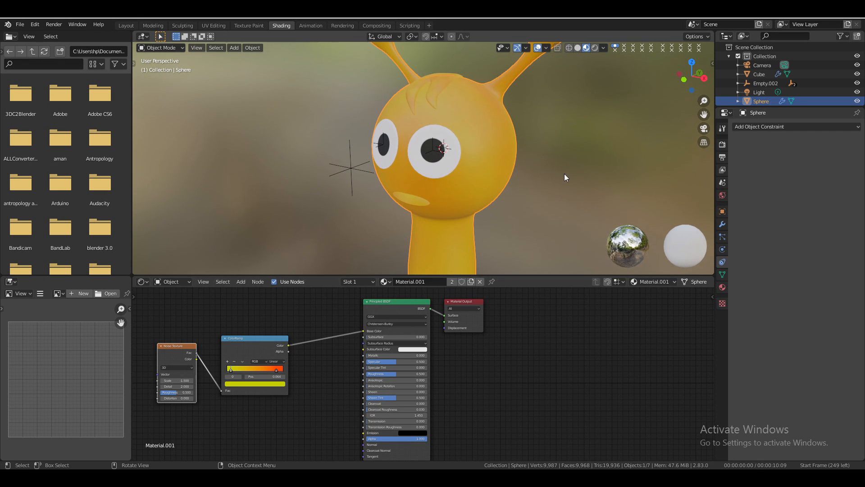
{"action": "left_click_drag", "start_coordinate": [692, 75], "coordinate": [723, 77]}
{"action": "left_click", "coordinate": [230, 372]}
{"action": "left_click_drag", "start_coordinate": [230, 371], "coordinate": [220, 368]}
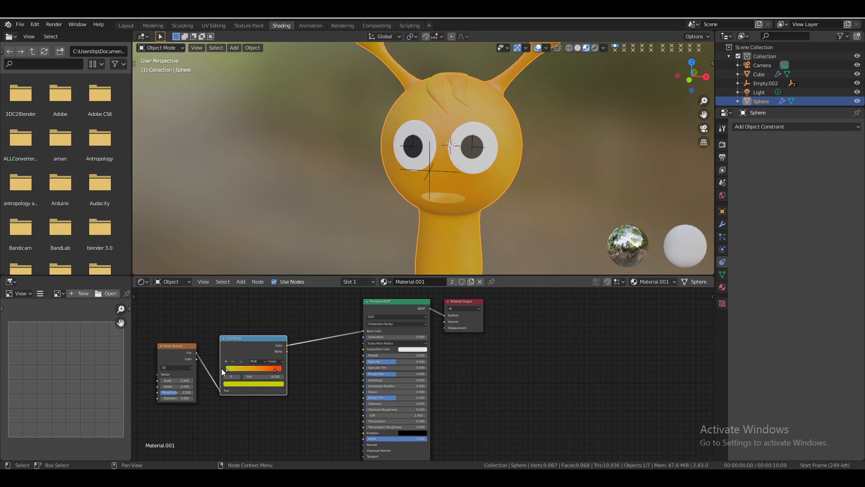
- Remove Material.001 from the hair object on top of the head and give it a new material
{"action": "left_click_drag", "start_coordinate": [687, 76], "coordinate": [679, 78]}
{"action": "left_click", "coordinate": [441, 81]}
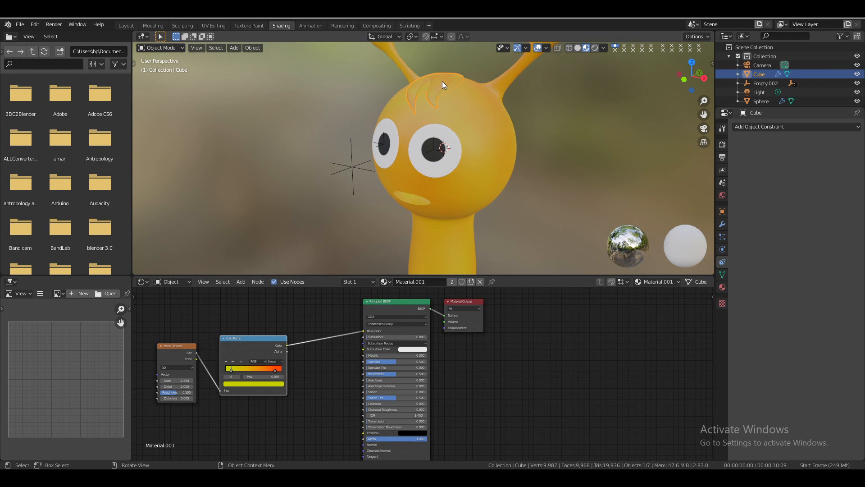
{"action": "left_click", "coordinate": [721, 288]}
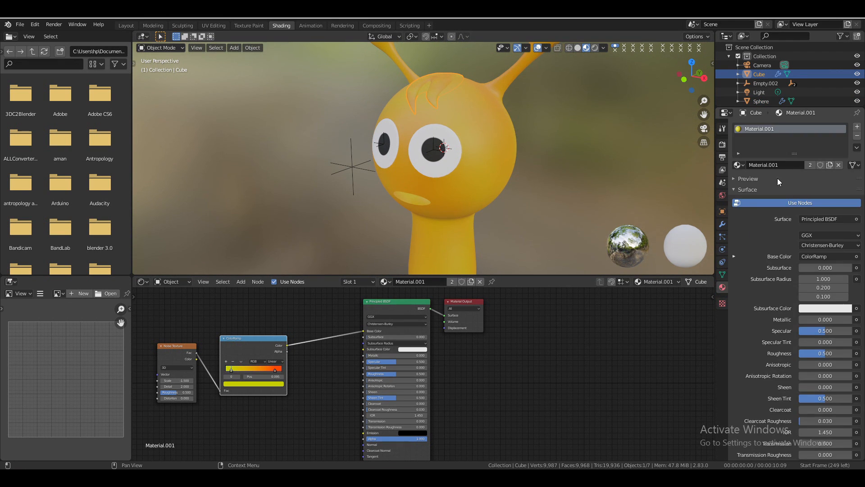
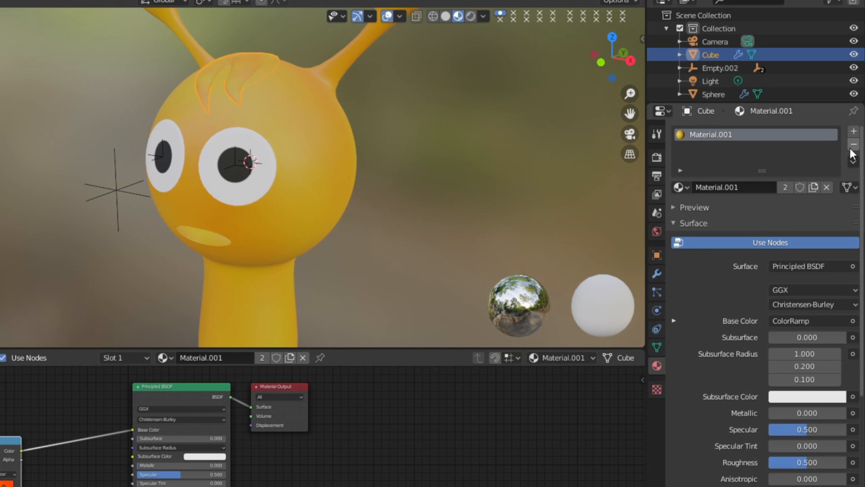
{"action": "left_click", "coordinate": [852, 147]}
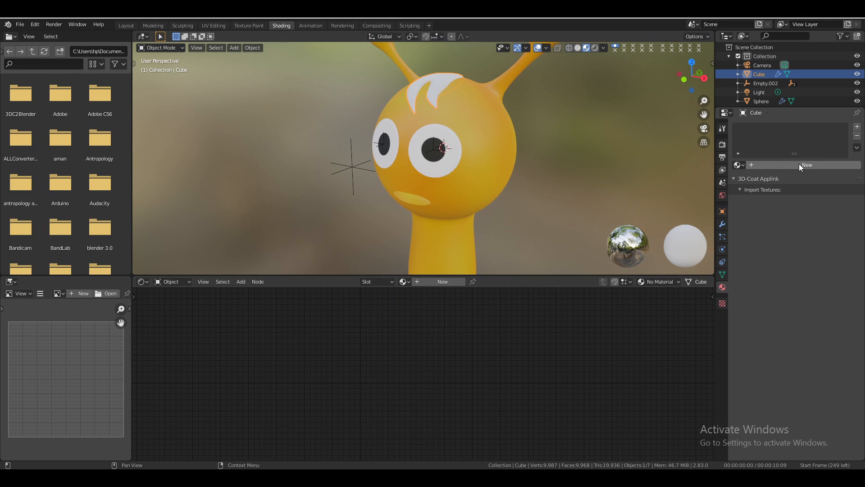
{"action": "left_click", "coordinate": [799, 165]}
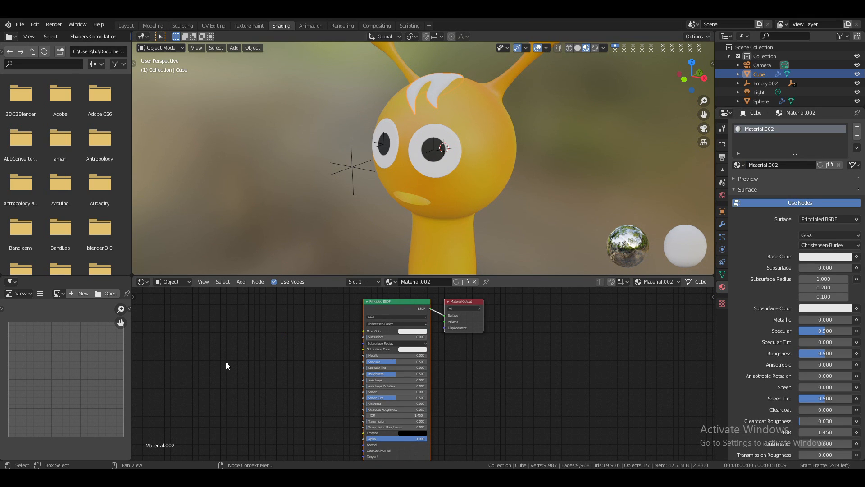
- Add a ColorRamp node to the hair material and link its Color output to the Principled BSDF's Base Color
{"action": "key", "text": "shift+a"}
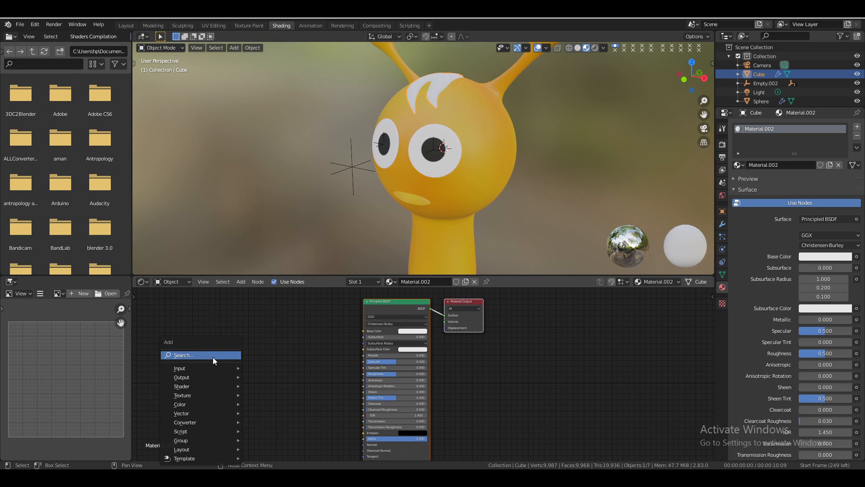
{"action": "left_click", "coordinate": [212, 357]}
{"action": "type", "text": "col"}
{"action": "left_click", "coordinate": [274, 381]}
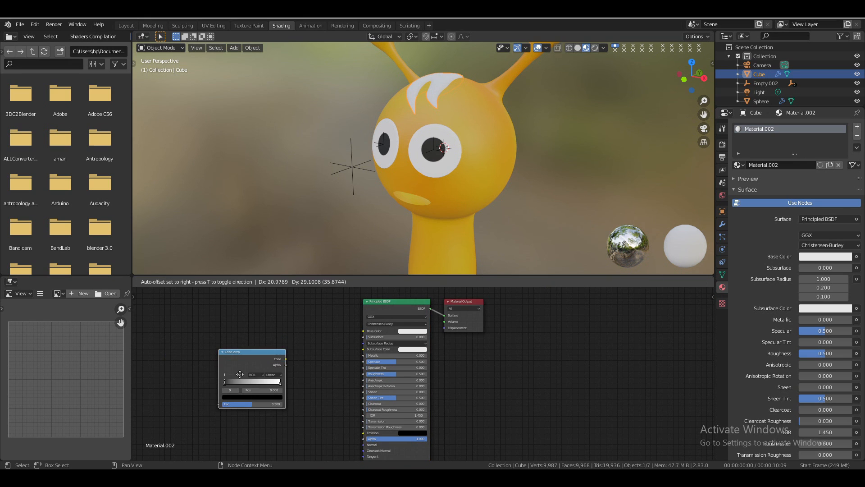
{"action": "left_click", "coordinate": [281, 362]}
{"action": "left_click_drag", "start_coordinate": [287, 355], "coordinate": [364, 331]}
{"action": "left_click", "coordinate": [281, 380]}
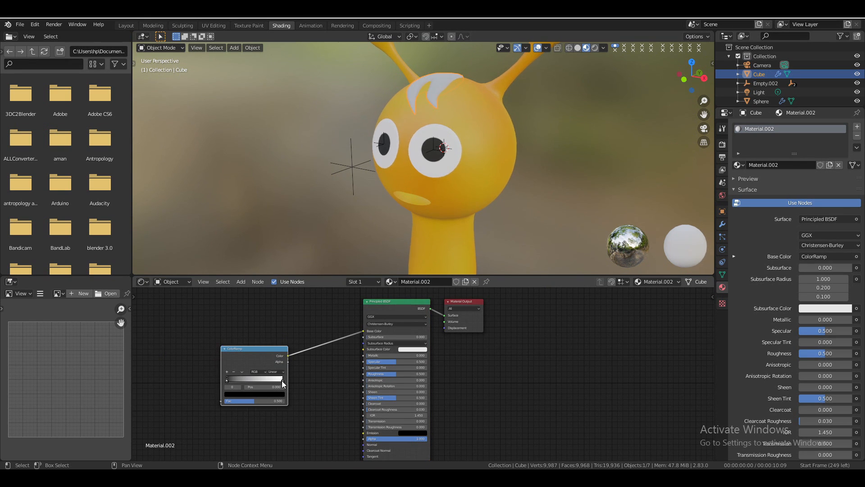
- Change the hair ColorRamp's white stop to yellow and bring its black and yellow stops closer together
{"action": "left_click", "coordinate": [282, 381]}
{"action": "left_click", "coordinate": [280, 395]}
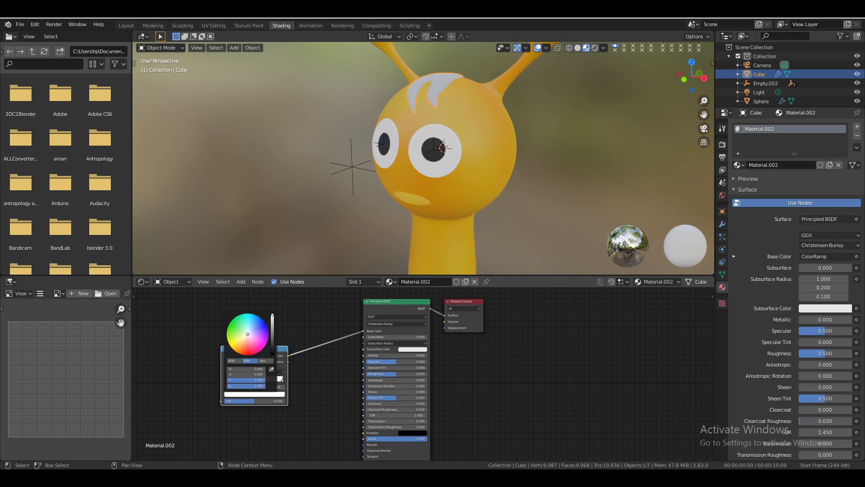
{"action": "left_click", "coordinate": [232, 347]}
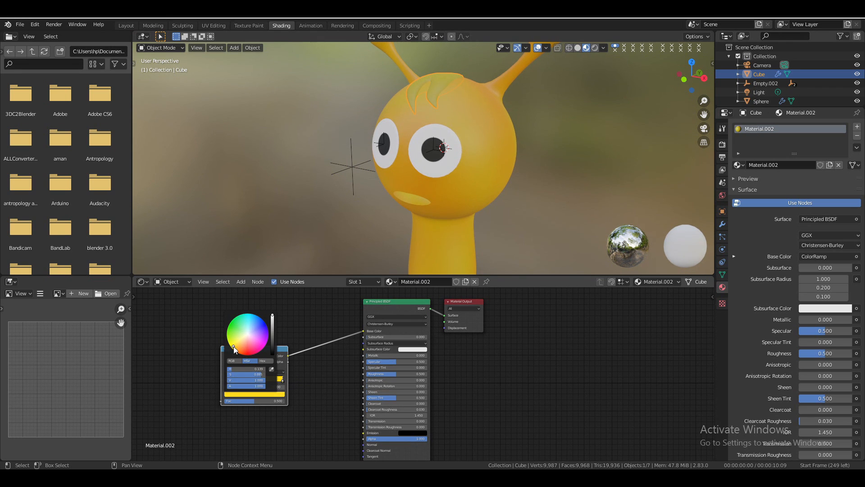
{"action": "left_click_drag", "start_coordinate": [282, 382], "coordinate": [233, 382]}
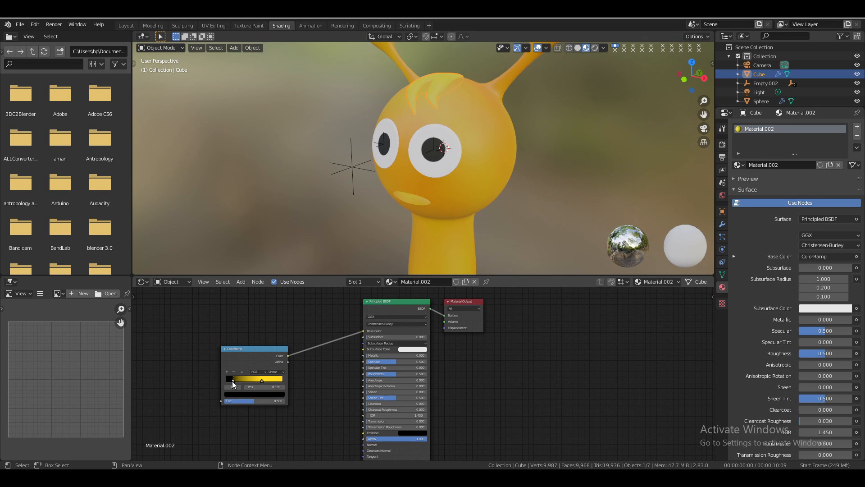
{"action": "left_click", "coordinate": [277, 381]}
{"action": "left_click", "coordinate": [277, 395]}
- Tidy the ColorRamp node's placement, switch to the Layout workspace and examine the head's shading with overlays hidden
{"action": "middle_click_drag", "start_coordinate": [509, 165], "coordinate": [536, 170]}
{"action": "scroll", "coordinate": [536, 171], "scroll_direction": "up", "scroll_amount": 1}
{"action": "left_click_drag", "start_coordinate": [692, 78], "coordinate": [676, 86]}
{"action": "mouse_move", "coordinate": [262, 348]}
{"action": "left_mouse_down"}
{"action": "mouse_move", "coordinate": [285, 327]}
{"action": "mouse_move", "coordinate": [270, 359]}
{"action": "left_mouse_up"}
{"action": "left_click", "coordinate": [585, 150]}
{"action": "mouse_move", "coordinate": [691, 78]}
{"action": "left_mouse_down"}
{"action": "mouse_move", "coordinate": [716, 67]}
{"action": "mouse_move", "coordinate": [656, 81]}
{"action": "mouse_move", "coordinate": [702, 81]}
{"action": "mouse_move", "coordinate": [694, 76]}
{"action": "left_mouse_up"}
{"action": "left_click", "coordinate": [539, 48]}
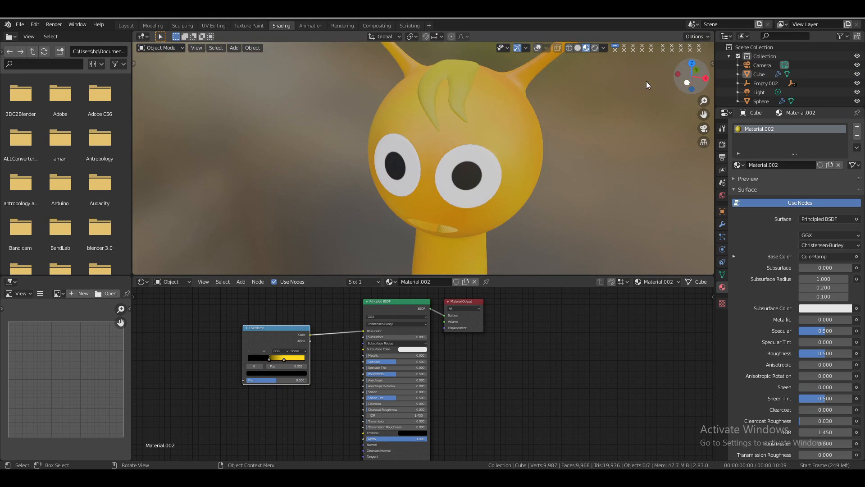
{"action": "left_click", "coordinate": [127, 26]}
{"action": "left_click", "coordinate": [537, 48]}
{"action": "left_click_drag", "start_coordinate": [692, 78], "coordinate": [626, 93]}
{"action": "scroll", "coordinate": [478, 169], "scroll_direction": "up", "scroll_amount": 2}
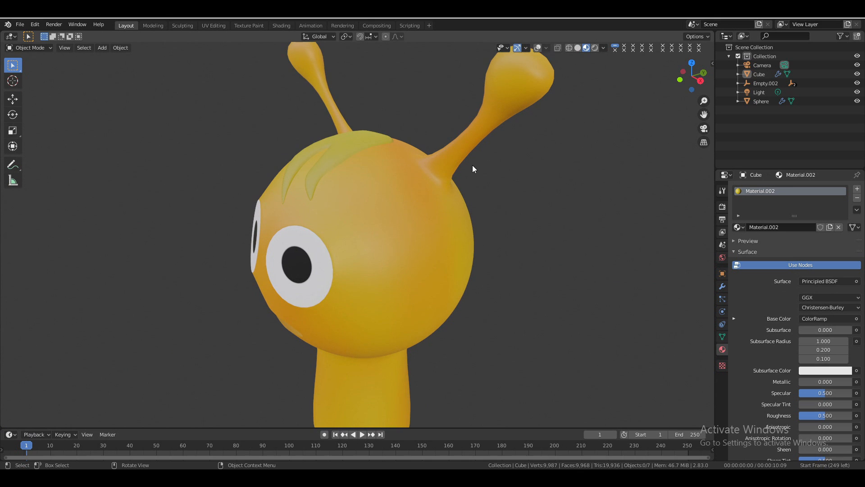
- Show the overlays and raise the hair object about 0.004 m along the global Z axis
{"action": "left_click", "coordinate": [356, 147]}
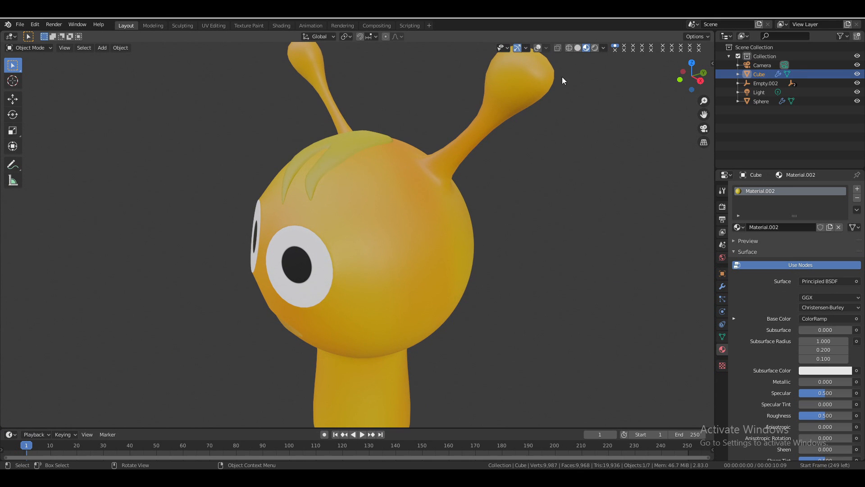
{"action": "left_click", "coordinate": [538, 49]}
{"action": "key", "text": "g"}
{"action": "key", "text": "z"}
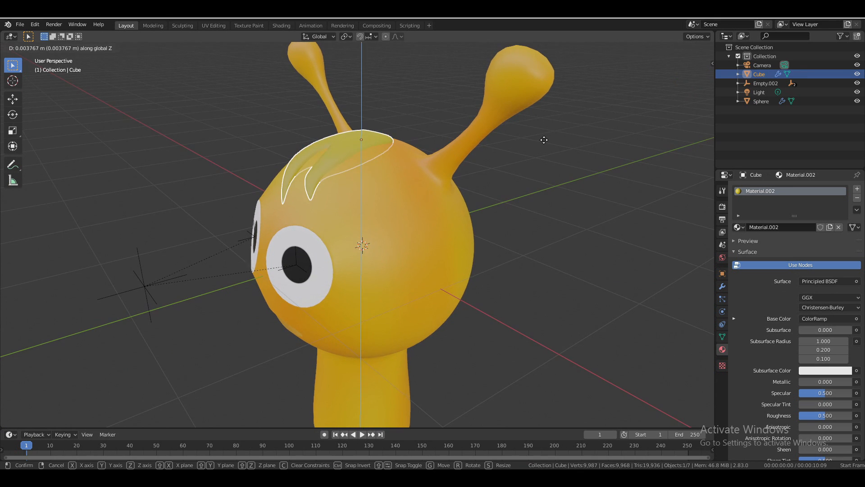
{"action": "left_click", "coordinate": [545, 140]}
{"action": "left_click", "coordinate": [545, 141]}
- In Edit Mode, shift part of the hair's mesh along Z and adjust it freely, then return to Object Mode
{"action": "left_click_drag", "start_coordinate": [691, 77], "coordinate": [761, 81]}
{"action": "left_click", "coordinate": [336, 188]}
{"action": "key", "text": "Tab"}
{"action": "left_click_drag", "start_coordinate": [689, 76], "coordinate": [592, 108]}
{"action": "key", "text": "g"}
{"action": "key", "text": "z"}
{"action": "left_click", "coordinate": [548, 172]}
{"action": "key", "text": "g"}
{"action": "left_click", "coordinate": [595, 140]}
{"action": "key", "text": "Tab"}
{"action": "left_click", "coordinate": [593, 141]}
{"action": "left_click_drag", "start_coordinate": [690, 79], "coordinate": [777, 82]}
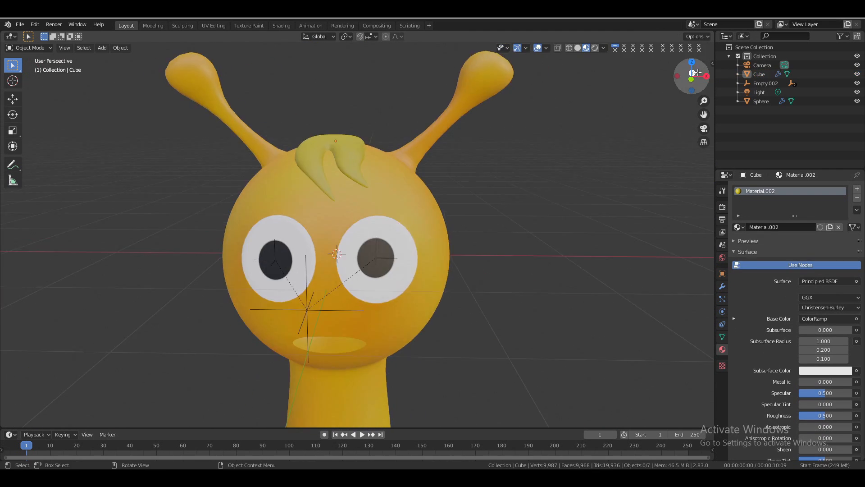
- Move the pupils' controlling empty to shift the direction of the character's gaze
{"action": "left_click", "coordinate": [691, 77]}
{"action": "scroll", "coordinate": [682, 102], "scroll_direction": "down", "scroll_amount": 3}
{"action": "left_click_drag", "start_coordinate": [688, 83], "coordinate": [658, 77]}
{"action": "left_click", "coordinate": [386, 257]}
{"action": "key", "text": "g"}
{"action": "left_click", "coordinate": [435, 273]}
{"action": "left_click", "coordinate": [436, 273]}
- Hide the Sphere, Cube and Empty.002 objects along with the child empties Empty and Empty.001
{"action": "left_click", "coordinate": [857, 101]}
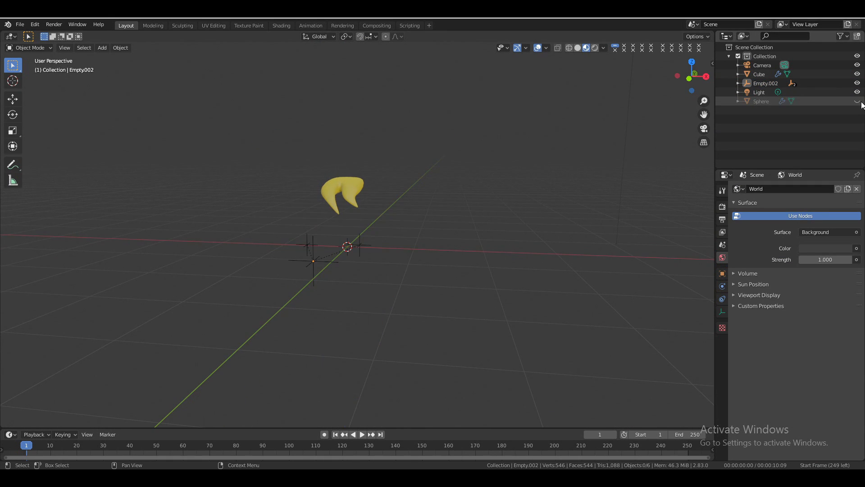
{"action": "left_click", "coordinate": [856, 82]}
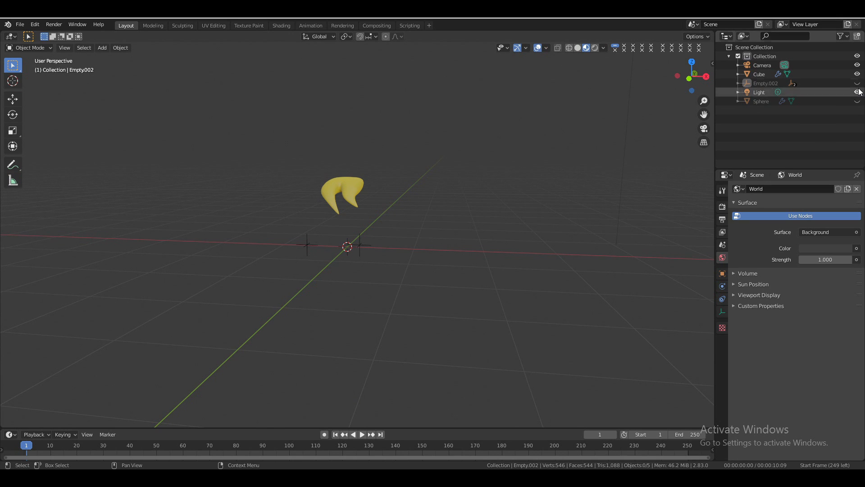
{"action": "left_click", "coordinate": [858, 74]}
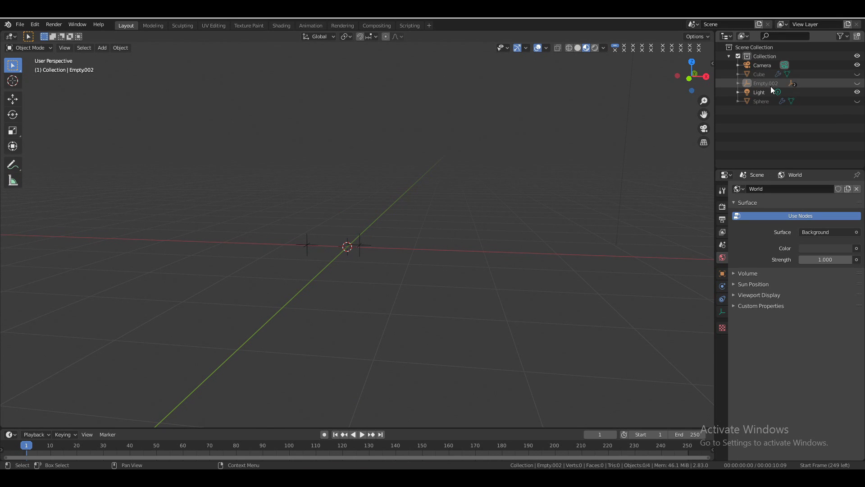
{"action": "left_click_drag", "start_coordinate": [688, 71], "coordinate": [658, 80]}
{"action": "scroll", "coordinate": [477, 198], "scroll_direction": "up", "scroll_amount": 2}
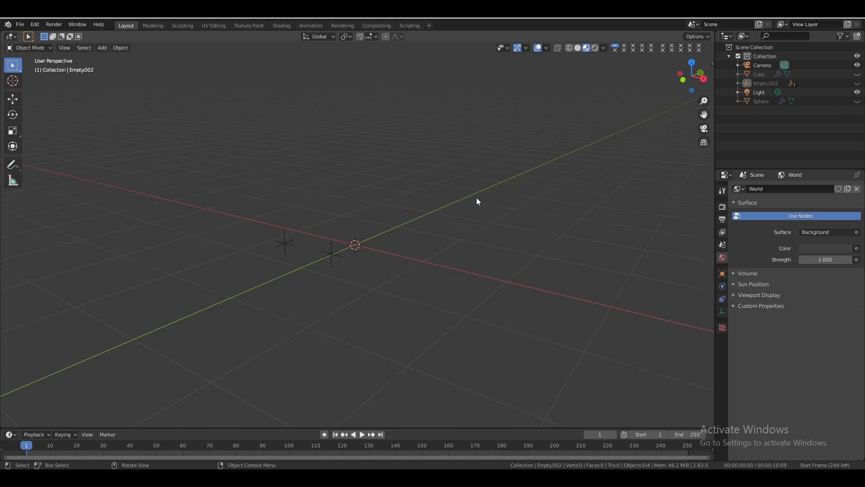
{"action": "left_click", "coordinate": [738, 83]}
{"action": "left_click", "coordinate": [857, 92]}
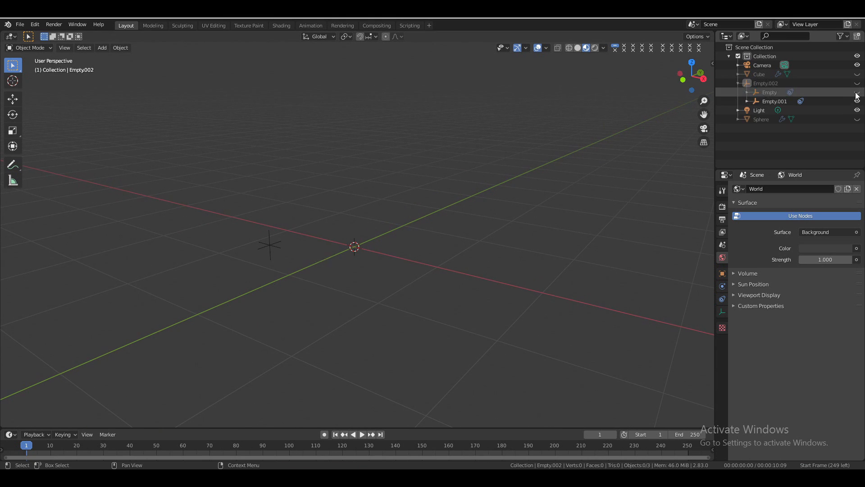
{"action": "left_click", "coordinate": [856, 101]}
{"action": "left_click", "coordinate": [737, 84]}
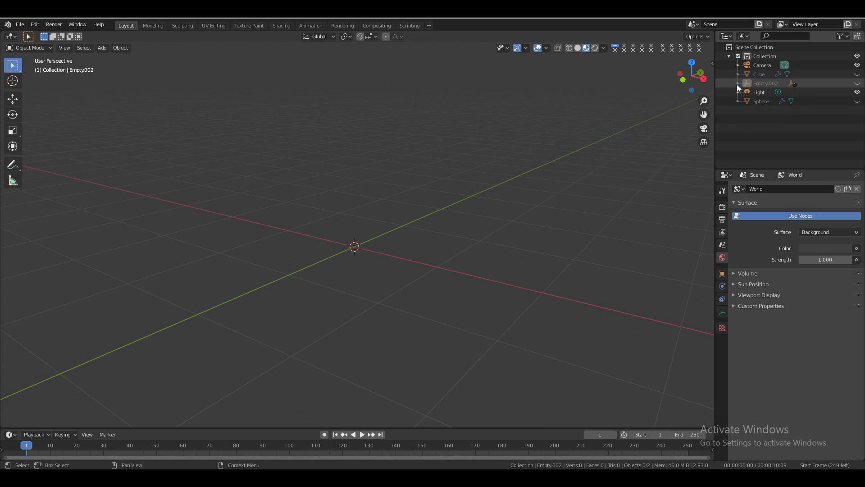
- Add a mesh circle at the 3D cursor and fill it with a face in Edit Mode
{"action": "key", "text": "shift+a"}
{"action": "mouse_move", "coordinate": [377, 265]}
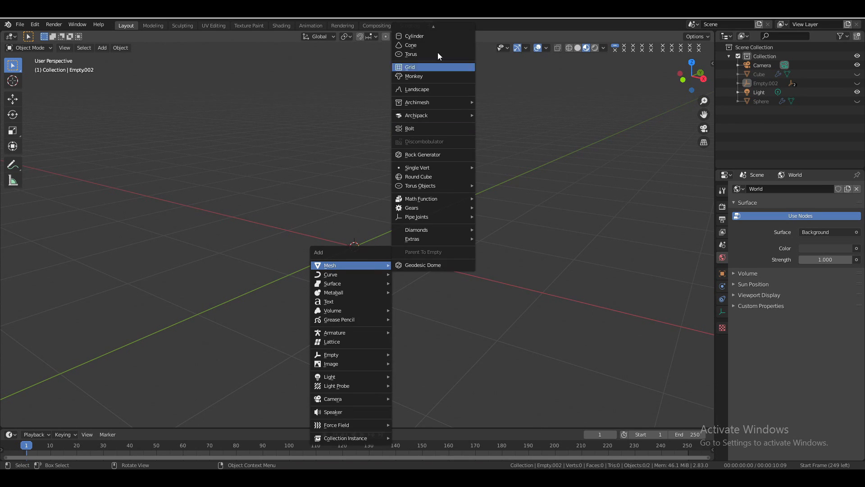
{"action": "scroll", "coordinate": [433, 50], "scroll_direction": "up", "scroll_amount": 4}
{"action": "left_click", "coordinate": [420, 47]}
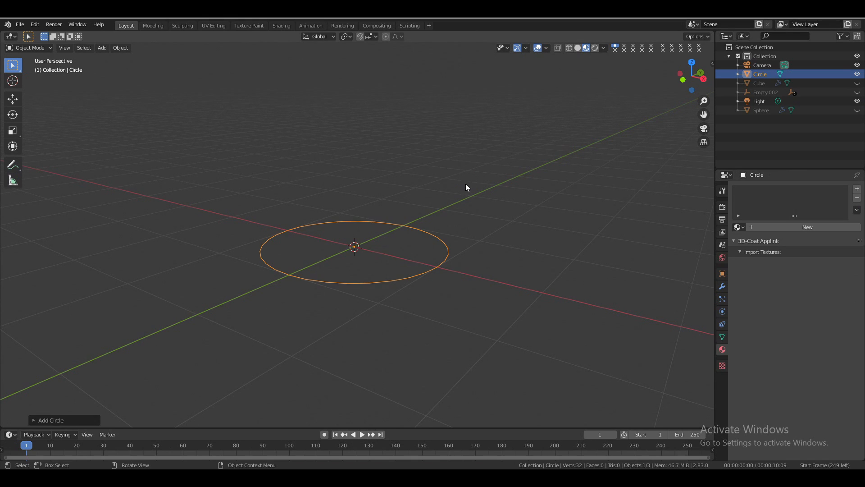
{"action": "key", "text": "Tab"}
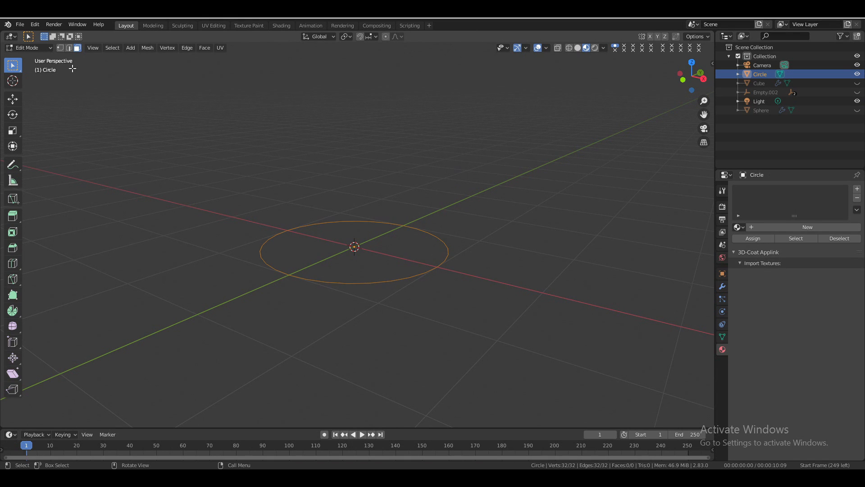
{"action": "key", "text": "f"}
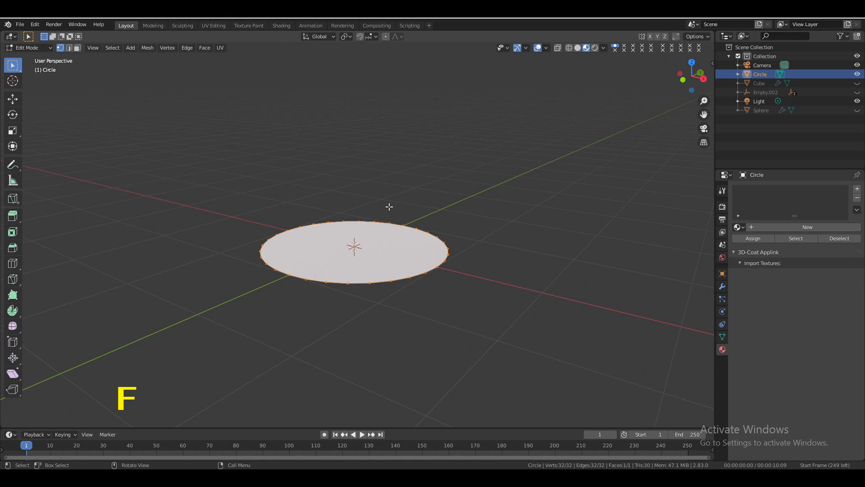
- Extrude the circle's face upward twice and scale the top ring inward to form a sloped shoulder
{"action": "key", "text": "e"}
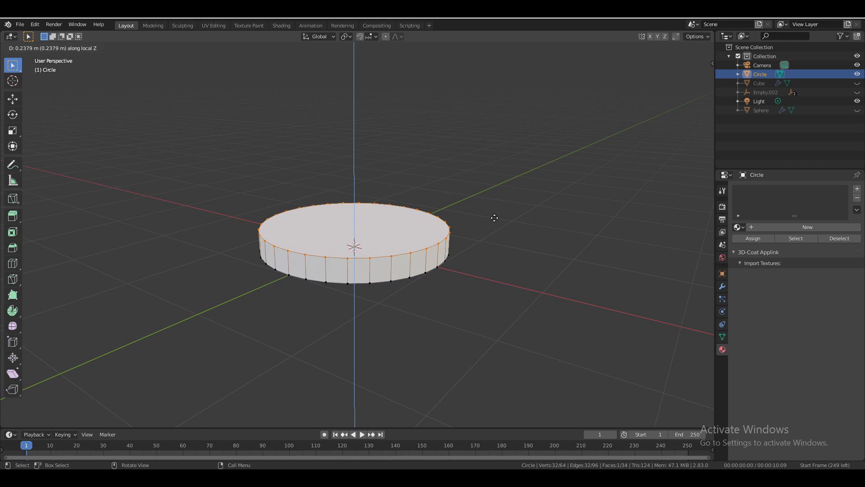
{"action": "left_click", "coordinate": [494, 214]}
{"action": "key", "text": "e"}
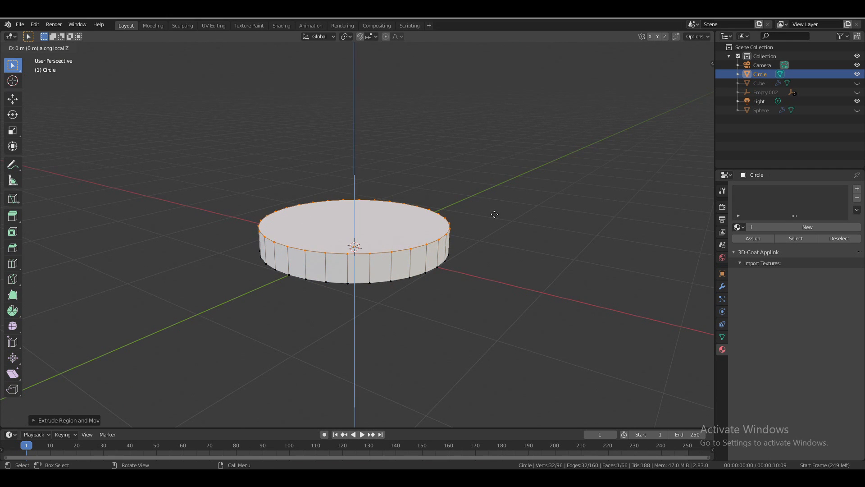
{"action": "left_click", "coordinate": [495, 189]}
{"action": "key", "text": "s"}
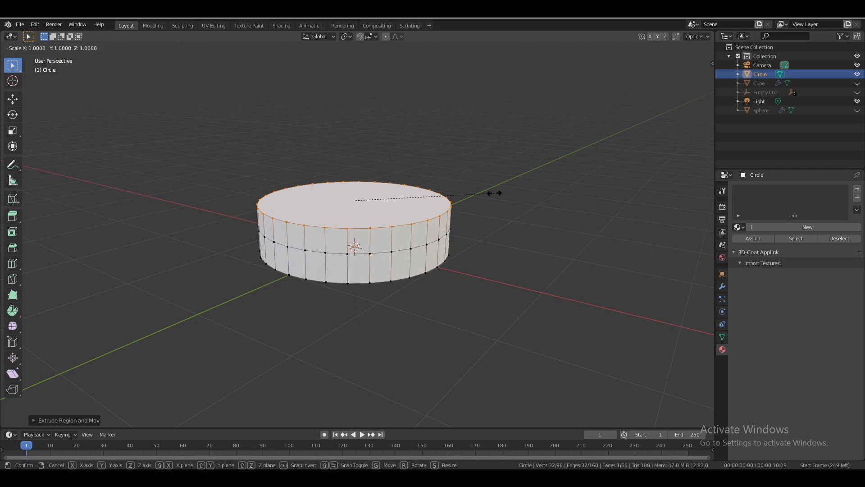
{"action": "left_click", "coordinate": [456, 196]}
- Add one loop cut around the sloped shoulder and bevel it about 0.094 m wide into a band
{"action": "key", "text": "ctrl+r"}
{"action": "scroll", "coordinate": [455, 195], "scroll_direction": "up", "scroll_amount": 3}
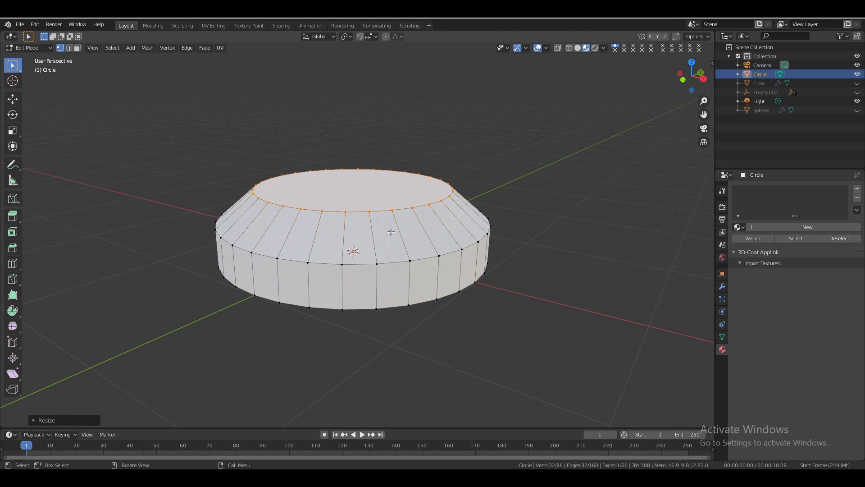
{"action": "key", "text": "ctrl+r"}
{"action": "left_click", "coordinate": [391, 232]}
{"action": "left_click", "coordinate": [391, 232]}
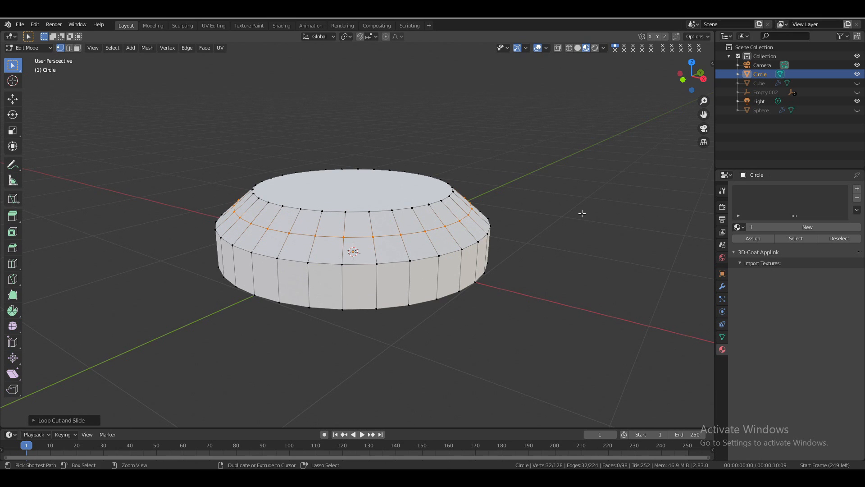
{"action": "key", "text": "ctrl+b"}
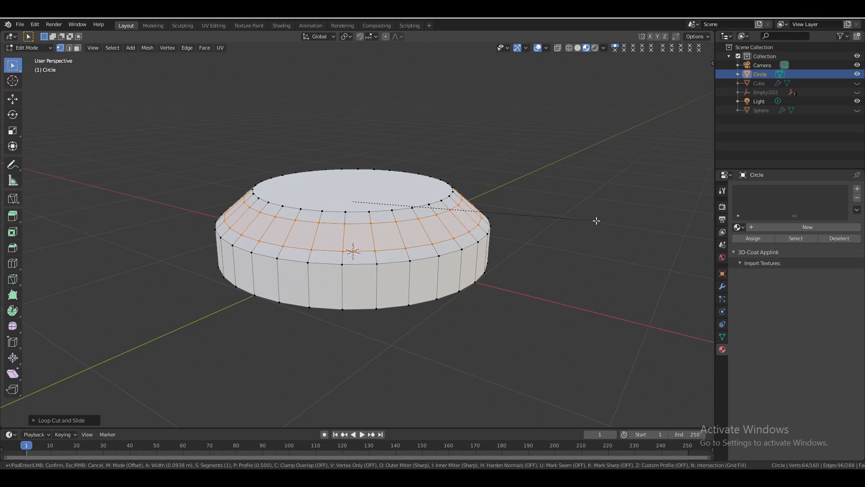
{"action": "left_click", "coordinate": [597, 221]}
- Select the band's faces along the disc's front arc and extrude them inward along local Z as a recess
{"action": "key", "text": "KP_7"}
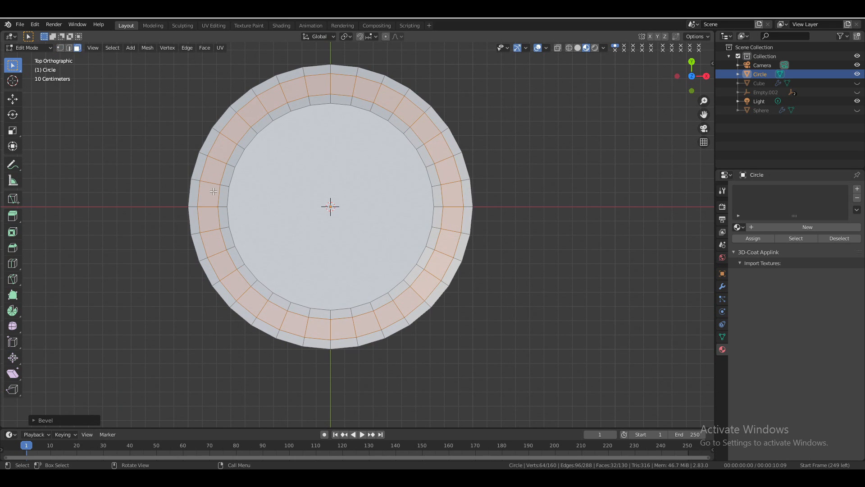
{"action": "left_click", "coordinate": [219, 259]}
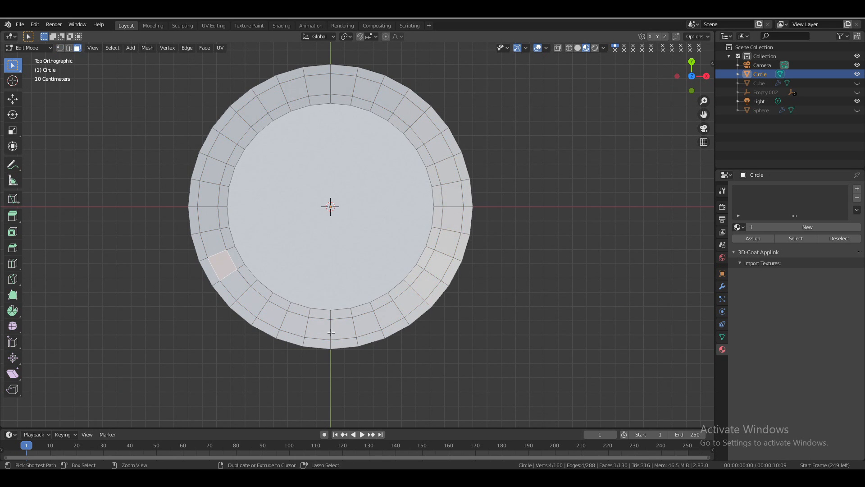
{"action": "left_click", "coordinate": [348, 327], "text": "ctrl"}
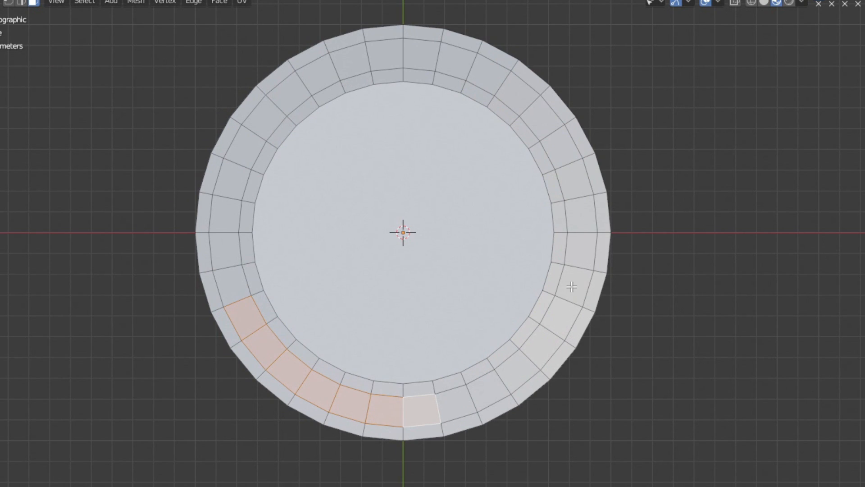
{"action": "left_click", "coordinate": [572, 287], "text": "ctrl"}
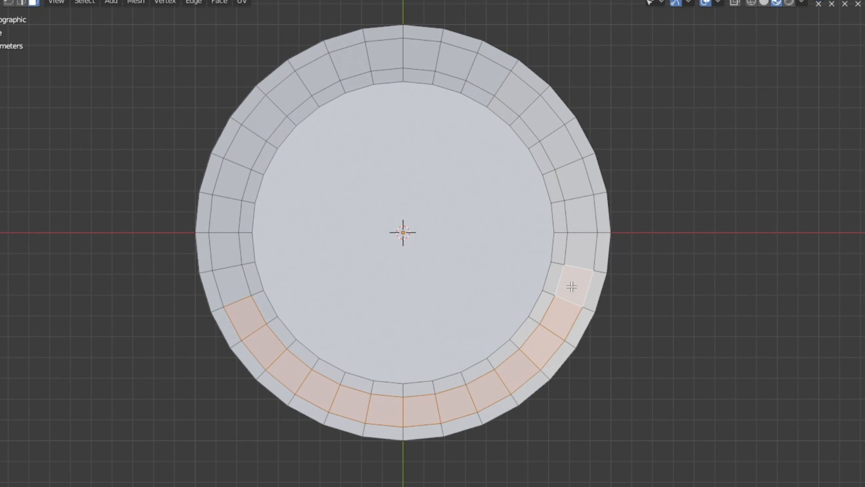
{"action": "left_click", "coordinate": [575, 259], "text": "ctrl"}
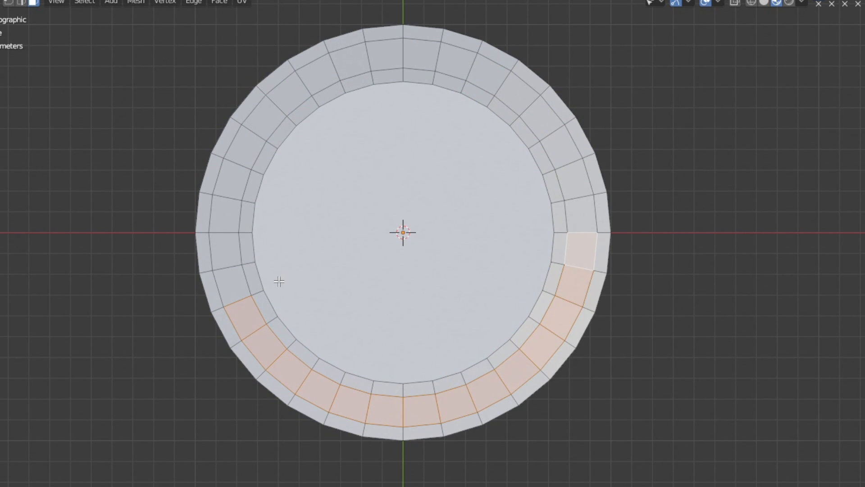
{"action": "middle_click_drag", "start_coordinate": [849, 109], "coordinate": [784, 203]}
{"action": "middle_click_drag", "start_coordinate": [746, 139], "coordinate": [734, 129]}
{"action": "key", "text": "e"}
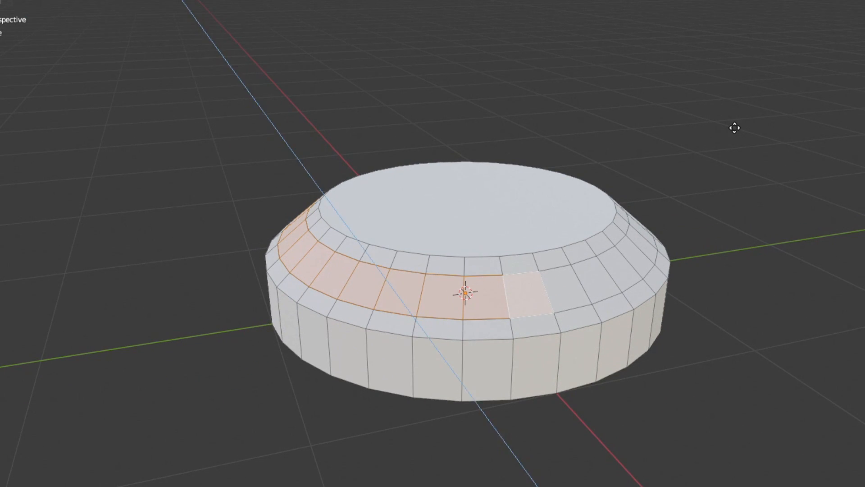
{"action": "key", "text": "z"}
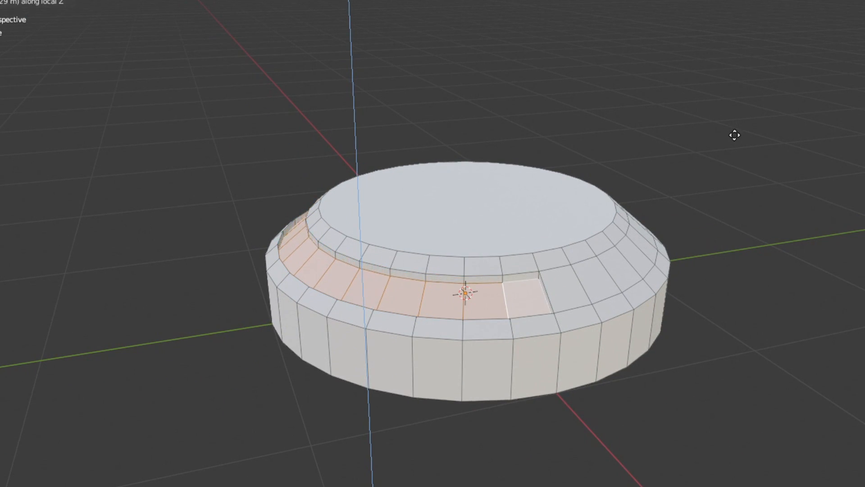
{"action": "left_click", "coordinate": [734, 131]}
- Adjust the height of the recessed front faces along the Z axis
{"action": "middle_click_drag", "start_coordinate": [748, 145], "coordinate": [715, 231]}
{"action": "key", "text": "g"}
{"action": "key", "text": "z"}
{"action": "left_click", "coordinate": [760, 143]}
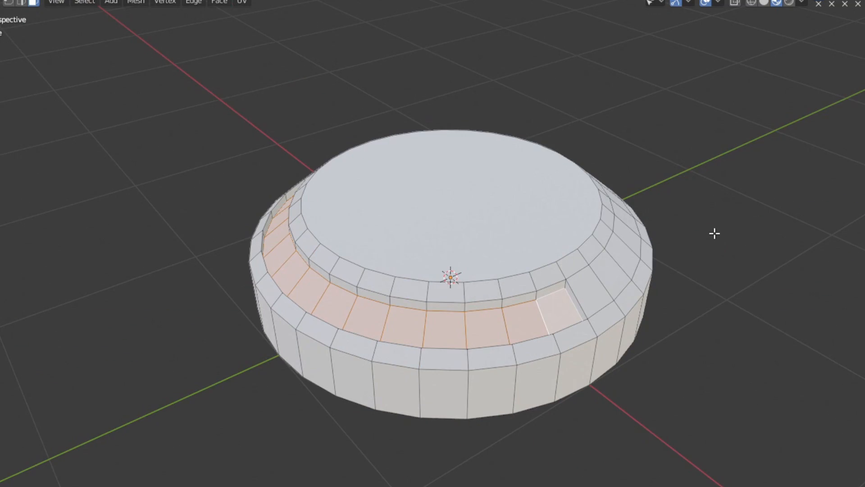
- Select the recessed front faces except those at the ends and raise them along local Z into a panel
{"action": "key", "text": "KP_7"}
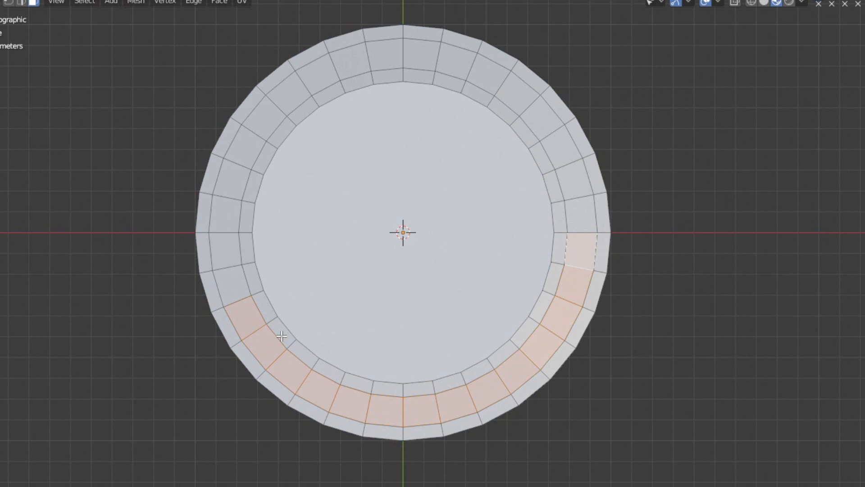
{"action": "left_click", "coordinate": [264, 337]}
{"action": "left_click", "coordinate": [536, 352], "text": "ctrl"}
{"action": "left_click", "coordinate": [570, 292], "text": "ctrl"}
{"action": "middle_click_drag", "start_coordinate": [574, 288], "coordinate": [529, 193]}
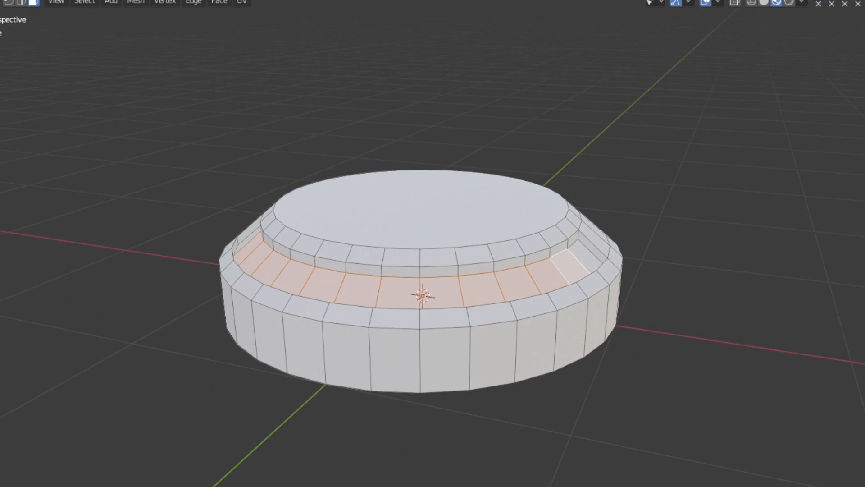
{"action": "key", "text": "g"}
{"action": "key", "text": "z"}
{"action": "key", "text": "z"}
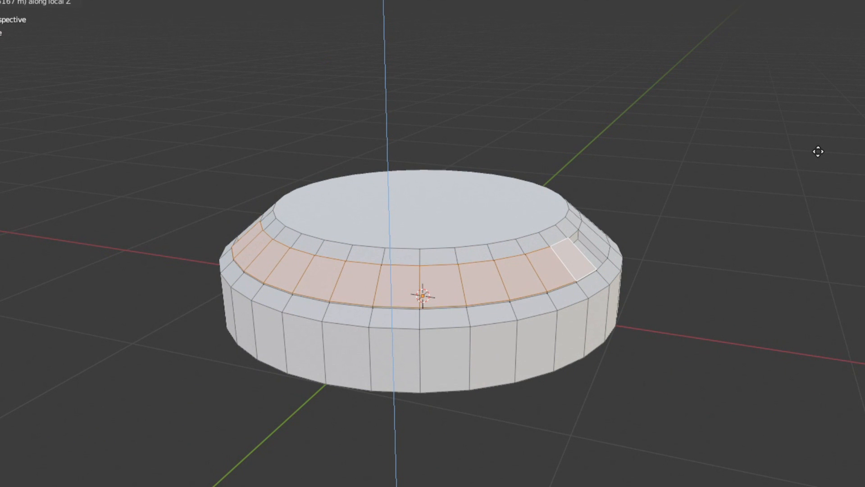
{"action": "right_click", "coordinate": [819, 151]}
- Fine-tune the height of the raised panel faces along global Z
{"action": "middle_click_drag", "start_coordinate": [832, 137], "coordinate": [792, 158]}
{"action": "scroll", "coordinate": [707, 132], "scroll_direction": "up", "scroll_amount": 3}
{"action": "key", "text": "g"}
{"action": "key", "text": "z"}
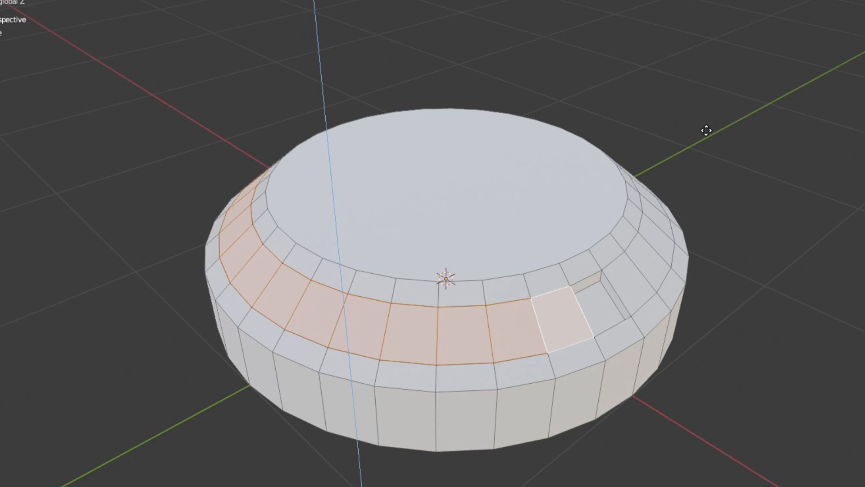
{"action": "left_click", "coordinate": [706, 134]}
- Select the raised panel's upper edge loop in edge mode and shift it along the Y axis
{"action": "middle_click_drag", "start_coordinate": [781, 110], "coordinate": [797, 101]}
{"action": "middle_click_drag", "start_coordinate": [757, 67], "coordinate": [776, 62]}
{"action": "left_click", "coordinate": [22, 2]}
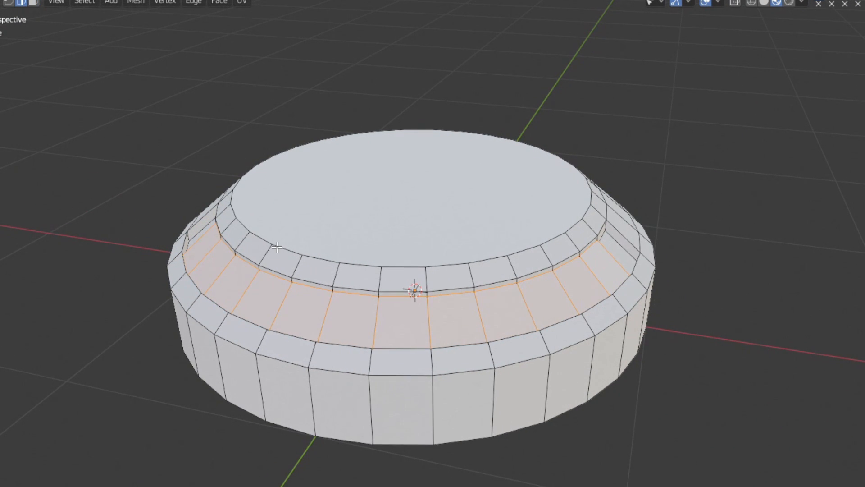
{"action": "left_click", "coordinate": [353, 294], "text": "alt"}
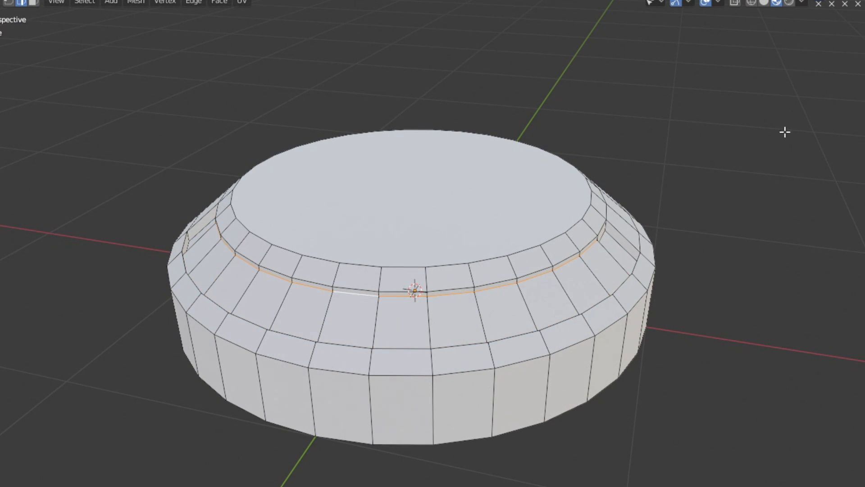
{"action": "middle_click_drag", "start_coordinate": [862, 154], "coordinate": [809, 135]}
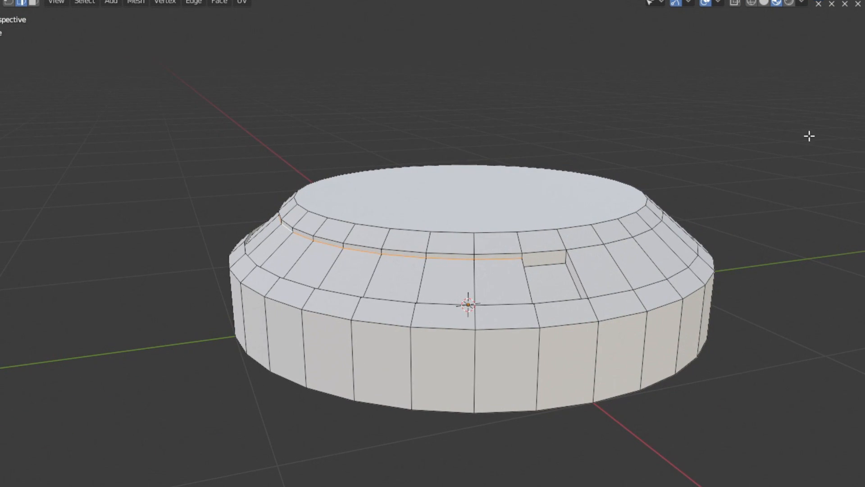
{"action": "key", "text": "Tab"}
{"action": "key", "text": "Tab"}
{"action": "key", "text": "g"}
{"action": "key", "text": "y"}
{"action": "left_click", "coordinate": [774, 169]}
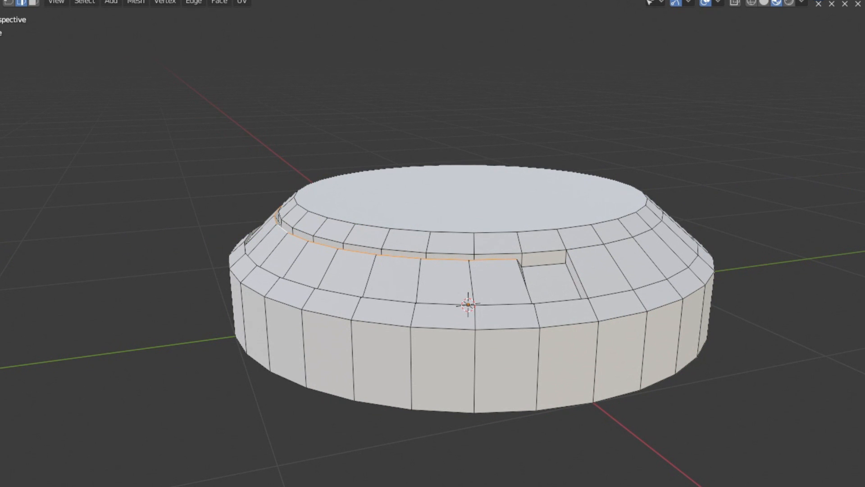
- Lower the panel's upper edge loop slightly along the Z axis
{"action": "mouse_move", "coordinate": [793, 100]}
{"action": "middle_mouse_down"}
{"action": "mouse_move", "coordinate": [794, 117]}
{"action": "mouse_move", "coordinate": [794, 100]}
{"action": "middle_mouse_up"}
{"action": "key", "text": "g"}
{"action": "key", "text": "z"}
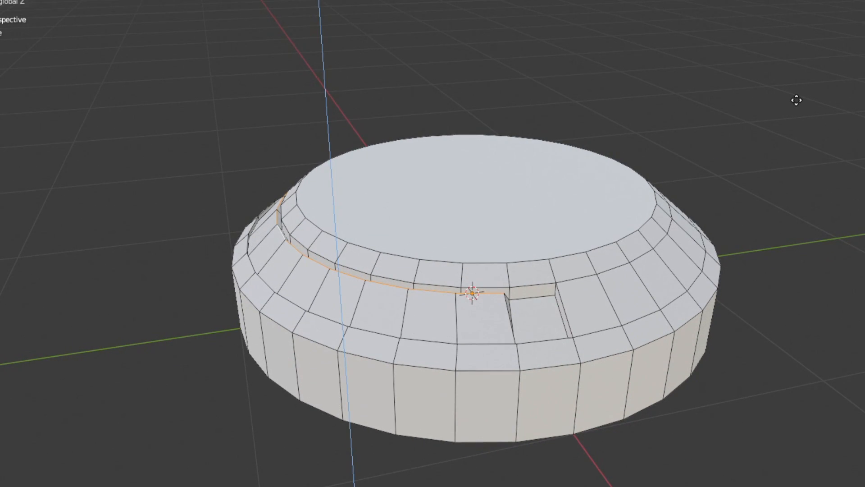
{"action": "left_click", "coordinate": [796, 103]}
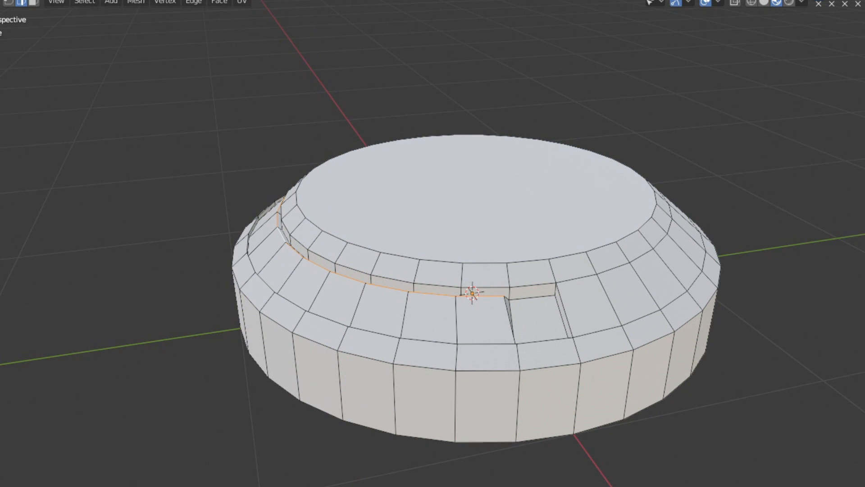
- Set the mean crease of the panel's upper edge loop to 1.00
{"action": "middle_click_drag", "start_coordinate": [796, 103], "coordinate": [756, 141]}
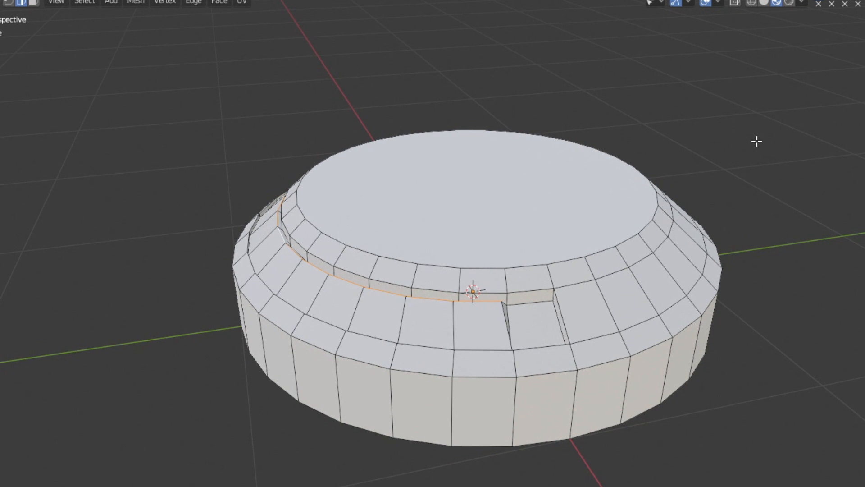
{"action": "key", "text": "n"}
{"action": "left_click_drag", "start_coordinate": [633, 160], "coordinate": [685, 160]}
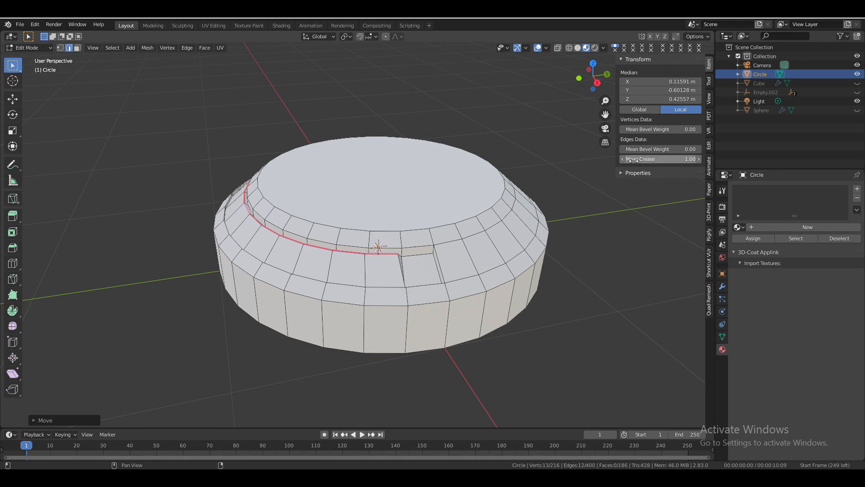
- Select the raised panel's lower edge loop, switch the viewport to solid shading, and move the loop along Y
{"action": "left_click_drag", "start_coordinate": [596, 77], "coordinate": [593, 86]}
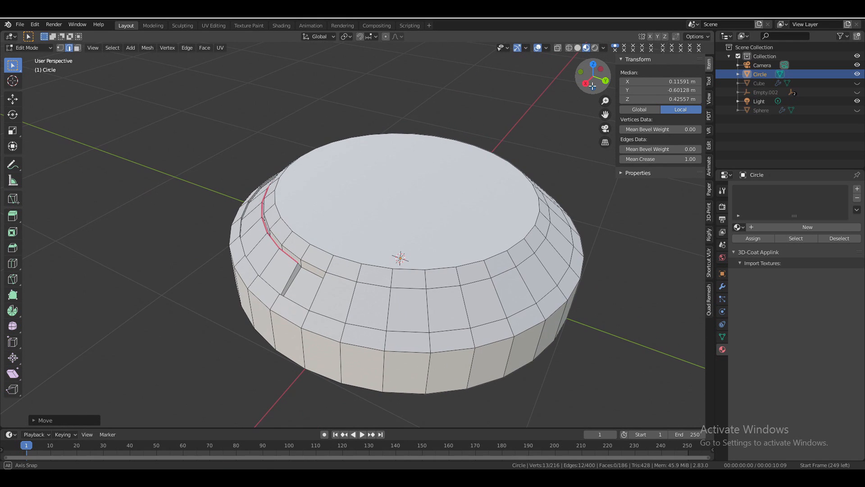
{"action": "scroll", "coordinate": [315, 158], "scroll_direction": "up", "scroll_amount": 2}
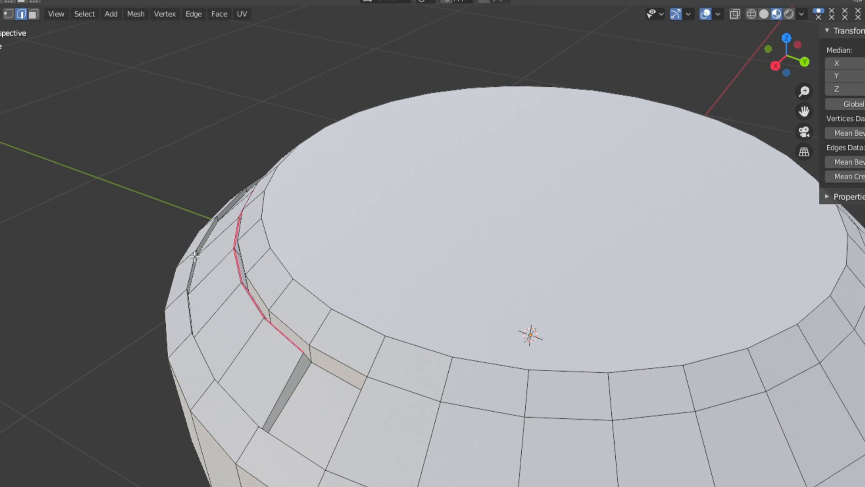
{"action": "left_click", "coordinate": [196, 263], "text": "alt"}
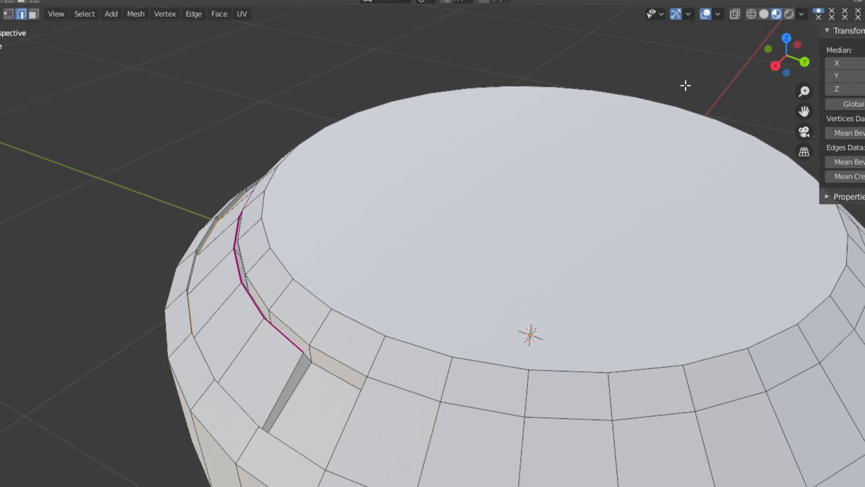
{"action": "left_click", "coordinate": [750, 14]}
{"action": "left_click", "coordinate": [736, 13]}
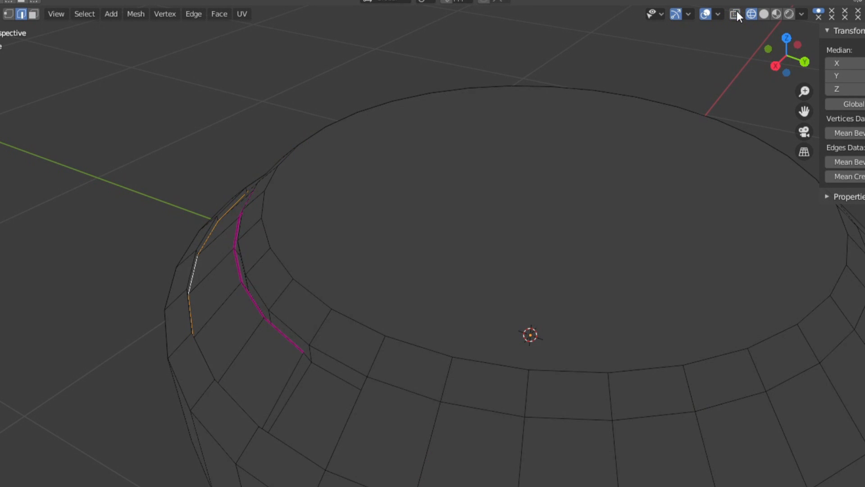
{"action": "mouse_move", "coordinate": [787, 34]}
{"action": "left_mouse_down"}
{"action": "mouse_move", "coordinate": [784, 52]}
{"action": "mouse_move", "coordinate": [752, 48]}
{"action": "mouse_move", "coordinate": [779, 50]}
{"action": "left_mouse_up"}
{"action": "left_click", "coordinate": [735, 13]}
{"action": "key", "text": "alt+z"}
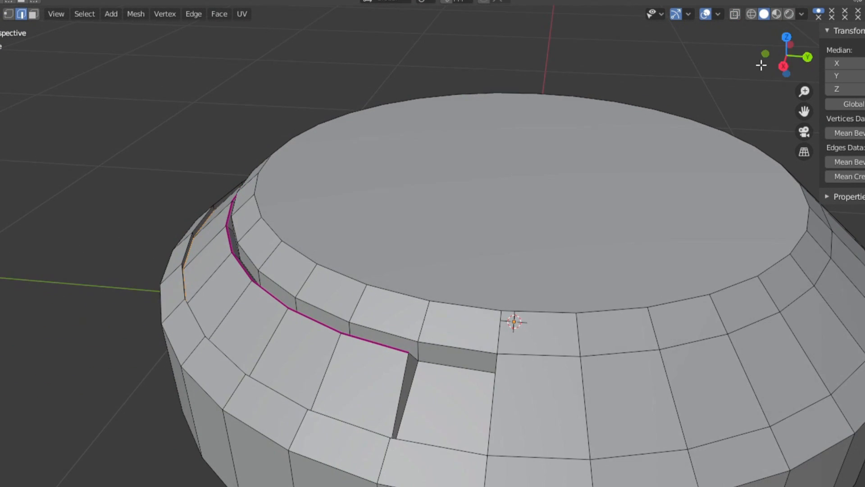
{"action": "key", "text": "g"}
{"action": "key", "text": "y"}
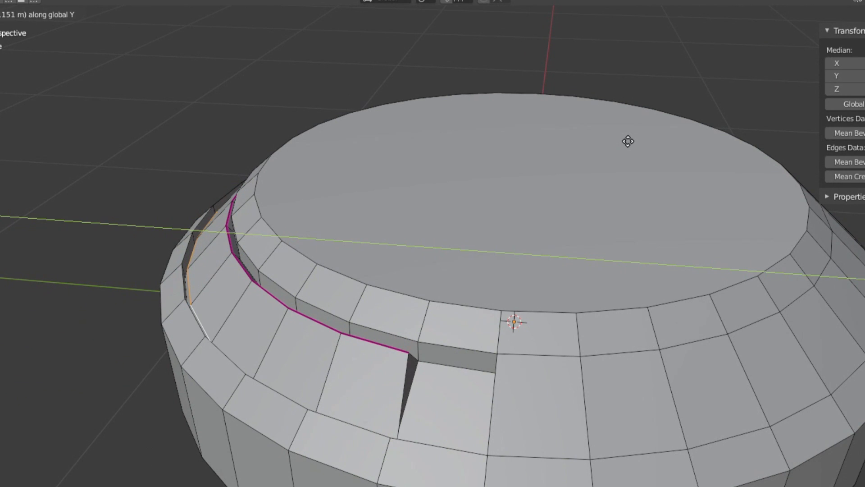
{"action": "left_click", "coordinate": [628, 141]}
- Adjust the panel's lower edge loop along Z and again along Y to open a thin gap
{"action": "key", "text": "g"}
{"action": "key", "text": "z"}
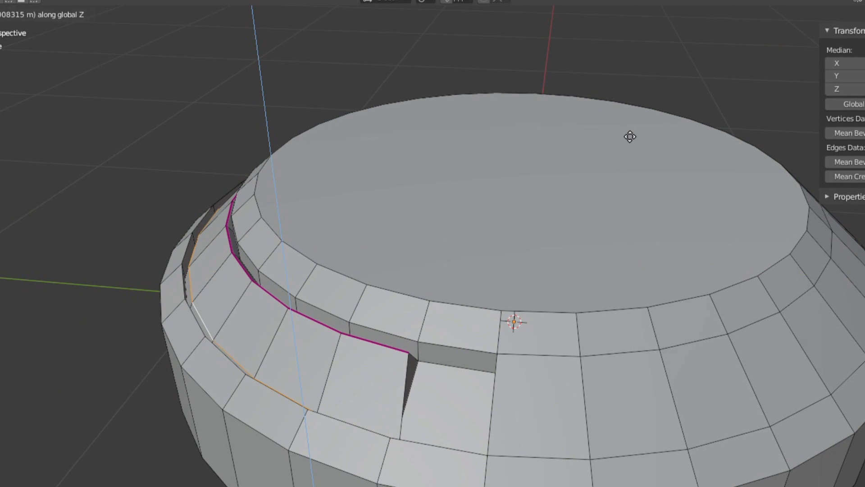
{"action": "left_click", "coordinate": [630, 135]}
{"action": "key", "text": "g"}
{"action": "key", "text": "y"}
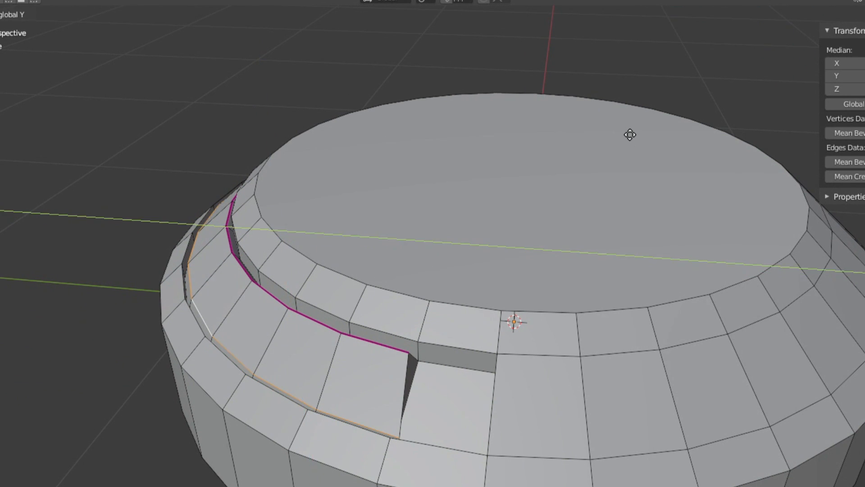
{"action": "left_click", "coordinate": [630, 135]}
- Check the panel in Object Mode, return to Edit Mode, and set its lower edge loop's mean crease to 1.00
{"action": "key", "text": "Tab"}
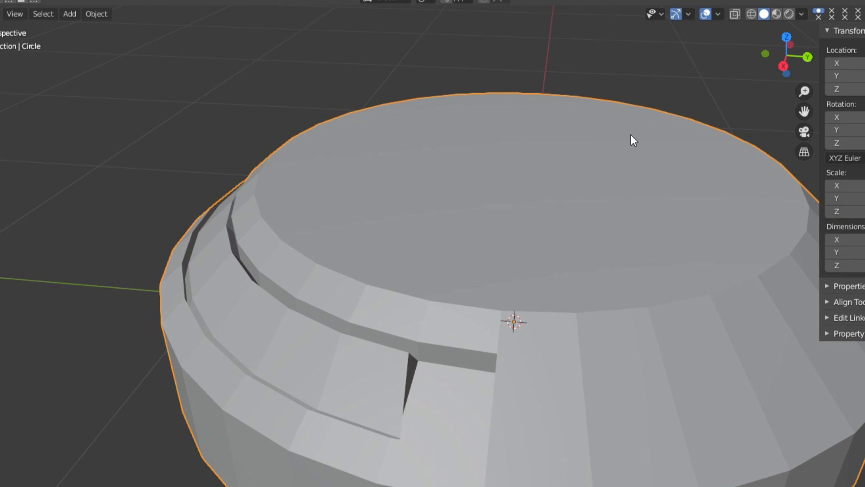
{"action": "left_click_drag", "start_coordinate": [788, 42], "coordinate": [642, 44]}
{"action": "scroll", "coordinate": [609, 224], "scroll_direction": "down", "scroll_amount": 2}
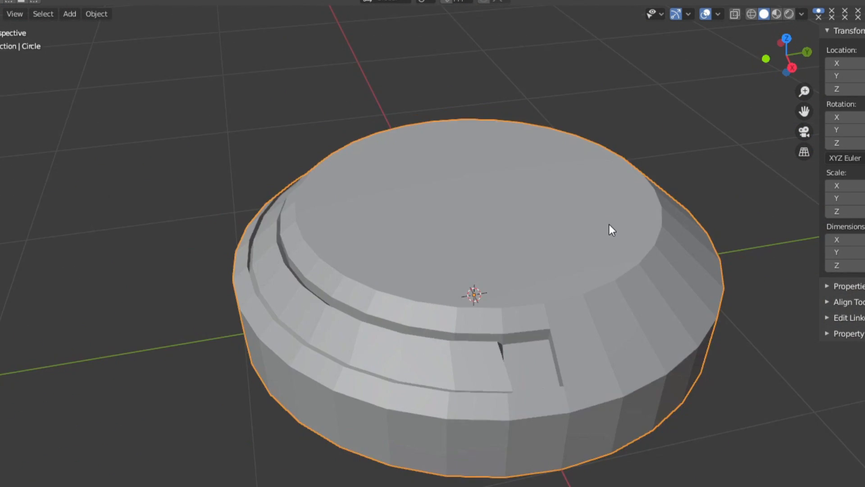
{"action": "key", "text": "Tab"}
{"action": "left_click_drag", "start_coordinate": [841, 176], "coordinate": [862, 176]}
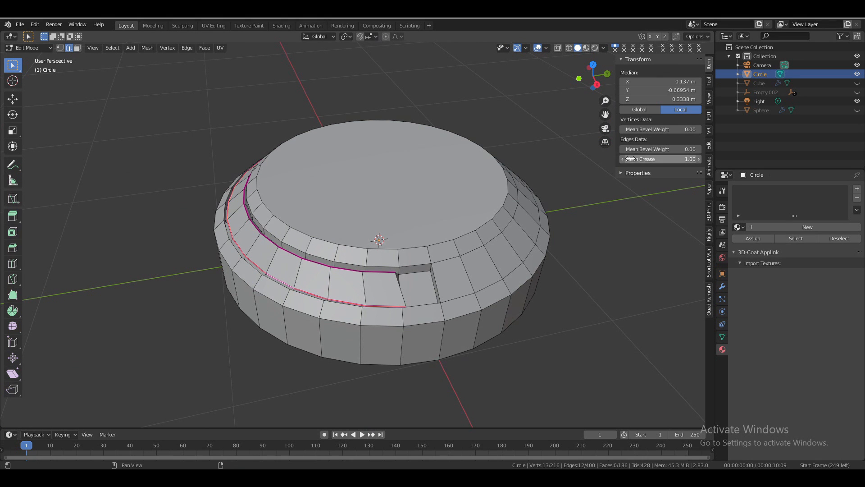
- Select the disc's top rim, the shoulder's lower ring and the base ring, and set their mean crease to 1.00
{"action": "left_click_drag", "start_coordinate": [594, 80], "coordinate": [599, 80]}
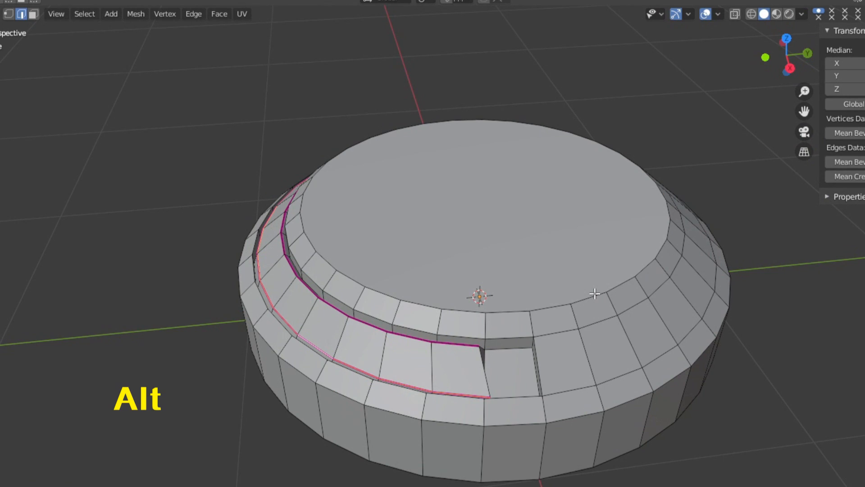
{"action": "left_click", "coordinate": [462, 238], "text": "alt"}
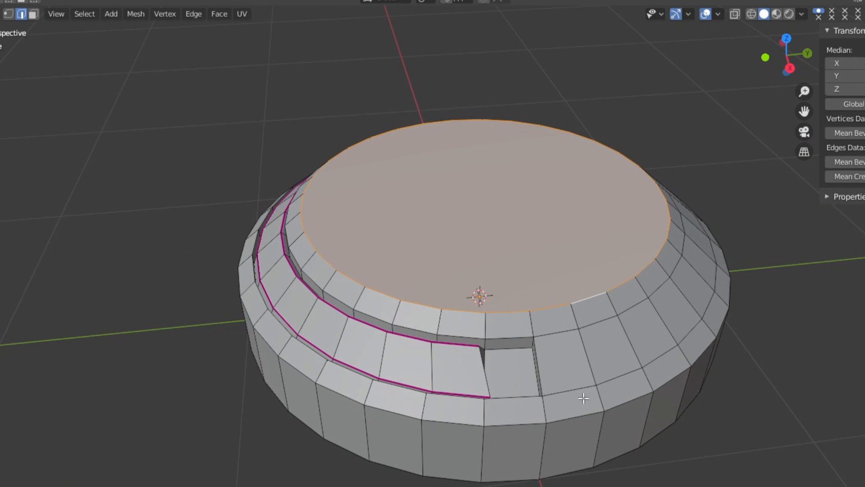
{"action": "left_click", "coordinate": [565, 414], "text": "alt+shift"}
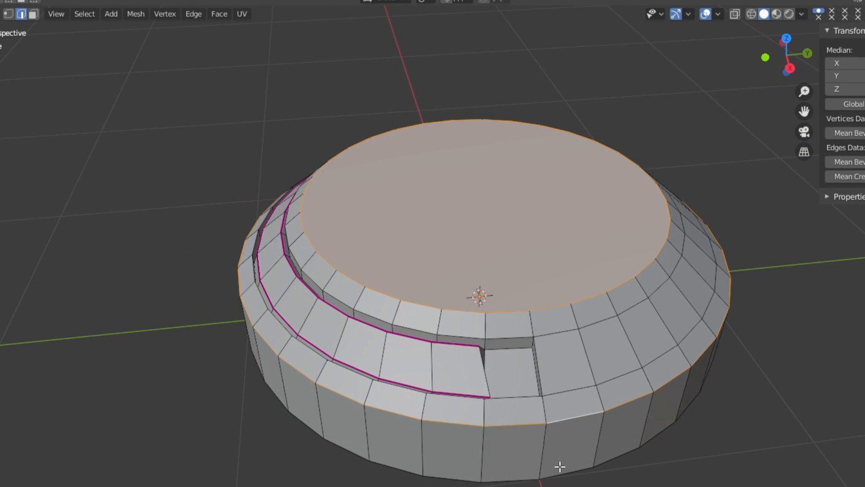
{"action": "left_click", "coordinate": [559, 476], "text": "alt+shift"}
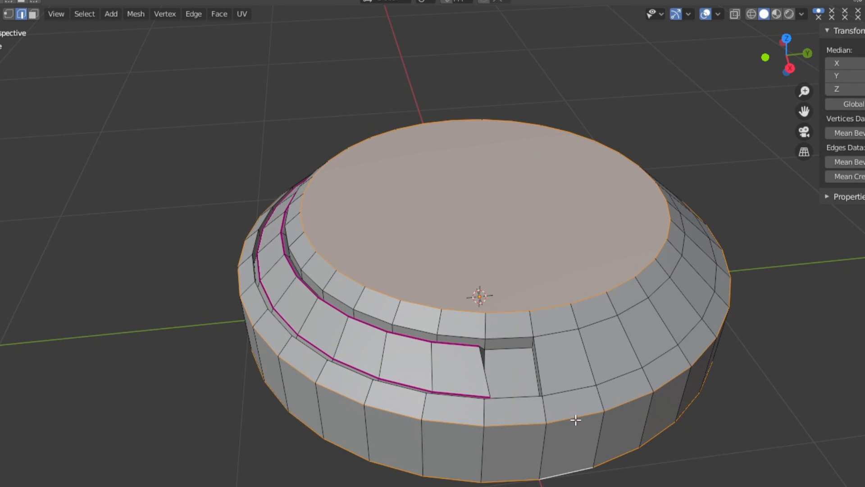
{"action": "left_click_drag", "start_coordinate": [840, 176], "coordinate": [862, 176]}
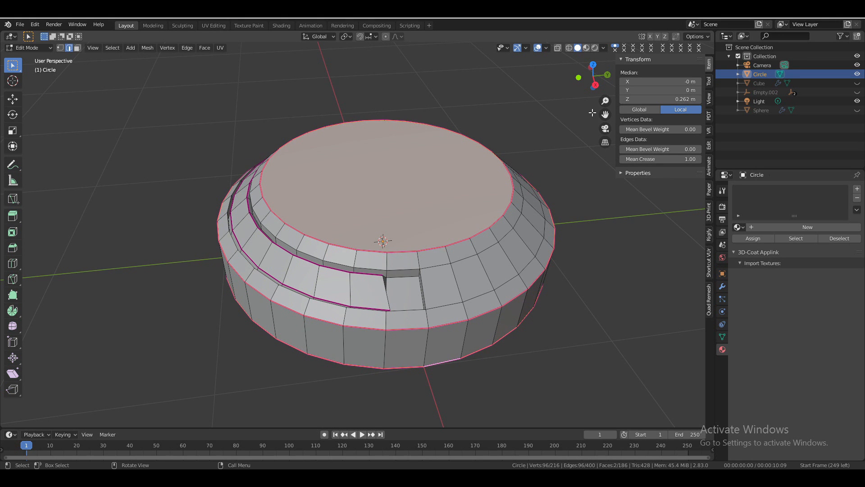
- Select the recess's outer border edges around the panel, set their mean crease to 1.00, and leave Edit Mode
{"action": "left_click_drag", "start_coordinate": [595, 83], "coordinate": [598, 78]}
{"action": "left_click_drag", "start_coordinate": [784, 67], "coordinate": [782, 68]}
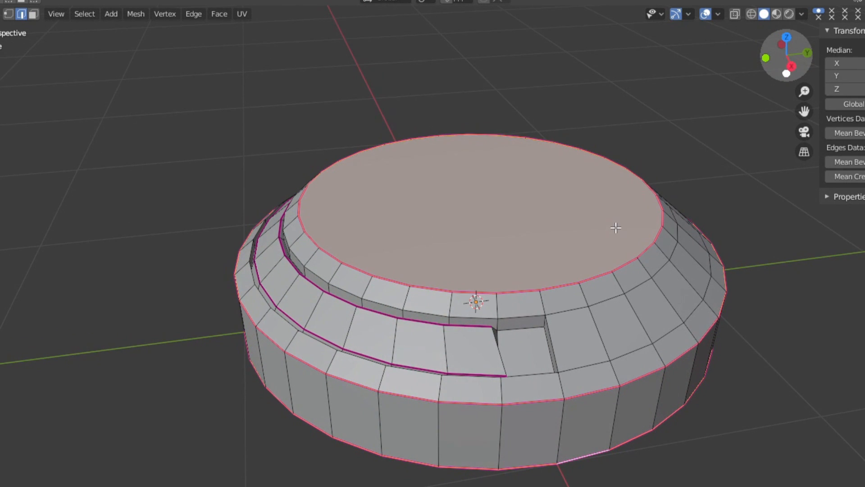
{"action": "left_click", "coordinate": [533, 316]}
{"action": "left_click_drag", "start_coordinate": [783, 57], "coordinate": [861, 43]}
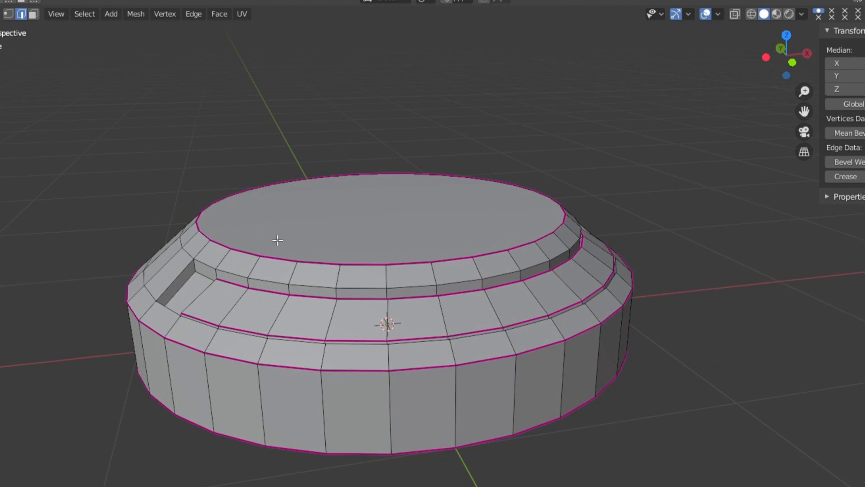
{"action": "left_click", "coordinate": [197, 263], "text": "alt"}
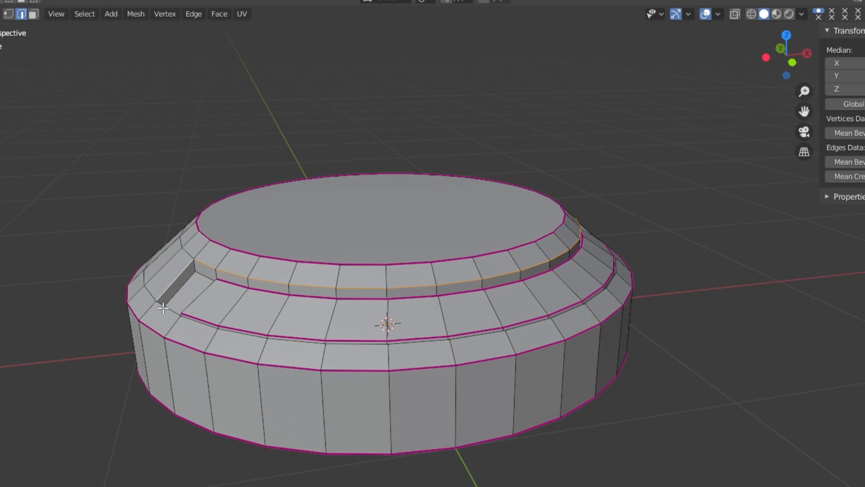
{"action": "left_click_drag", "start_coordinate": [767, 65], "coordinate": [671, 192]}
{"action": "left_click", "coordinate": [606, 349], "text": "alt+shift"}
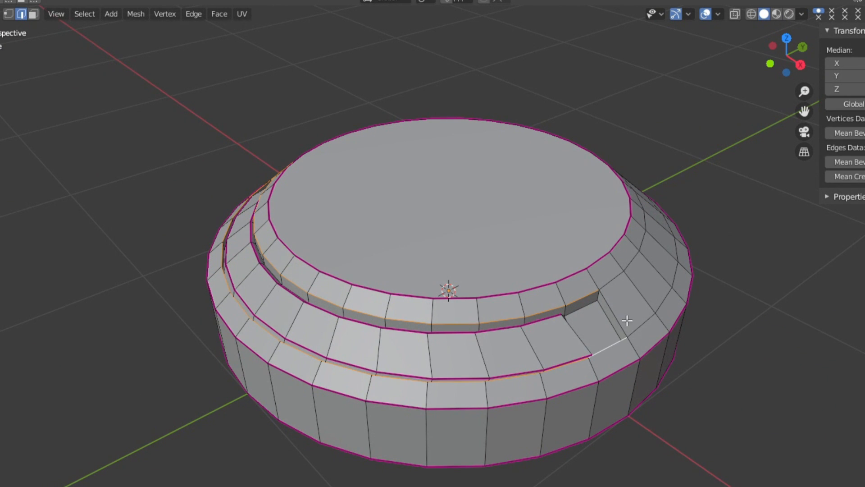
{"action": "left_click_drag", "start_coordinate": [781, 75], "coordinate": [763, 50]}
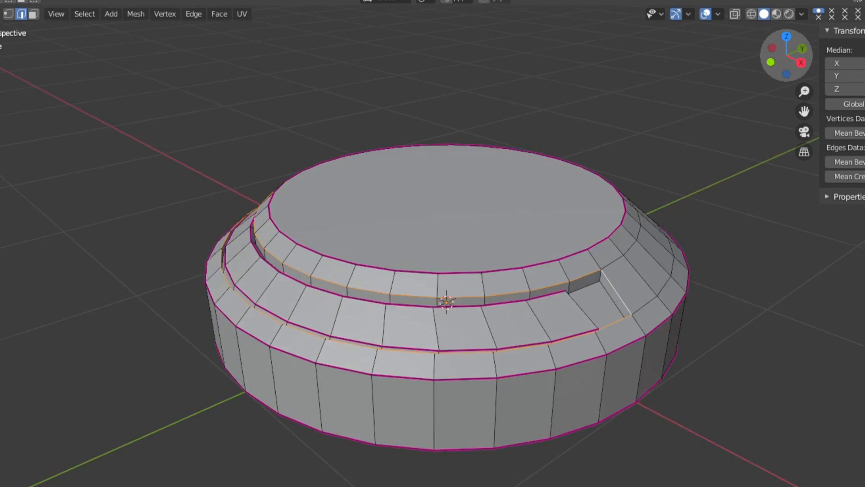
{"action": "left_click_drag", "start_coordinate": [593, 76], "coordinate": [615, 78]}
{"action": "left_click_drag", "start_coordinate": [655, 159], "coordinate": [698, 159]}
{"action": "left_click_drag", "start_coordinate": [593, 75], "coordinate": [594, 91]}
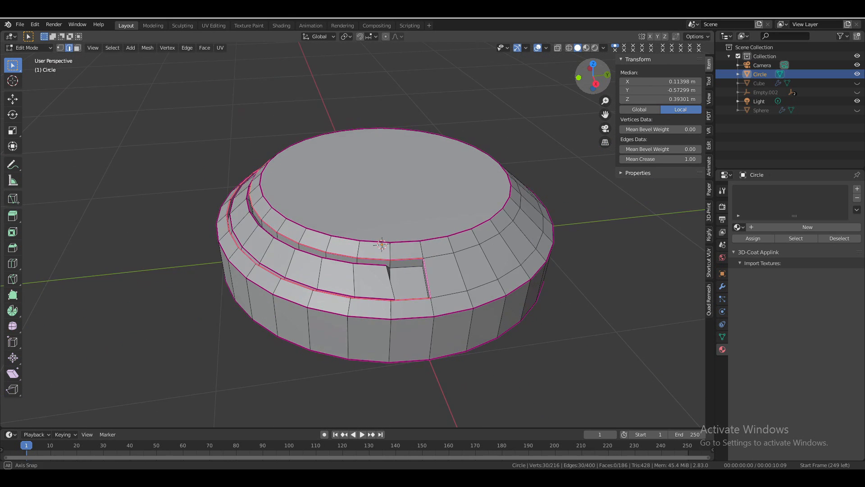
{"action": "key", "text": "Tab"}
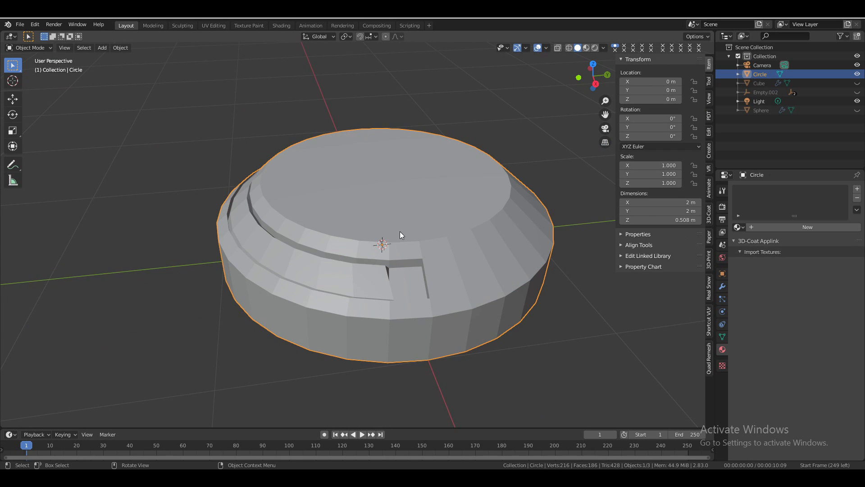
- Add a Subdivision Surface modifier to the disc and raise its viewport subdivisions to 3
{"action": "left_click", "coordinate": [722, 286]}
{"action": "left_click", "coordinate": [756, 189]}
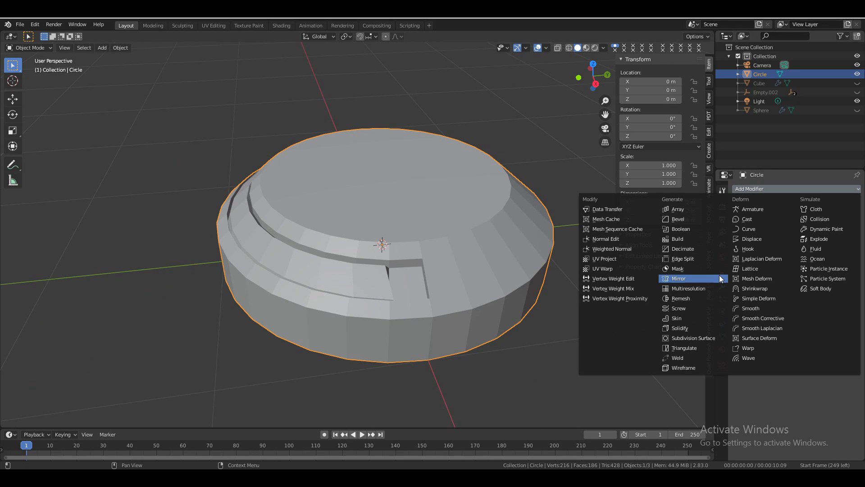
{"action": "left_click", "coordinate": [701, 337]}
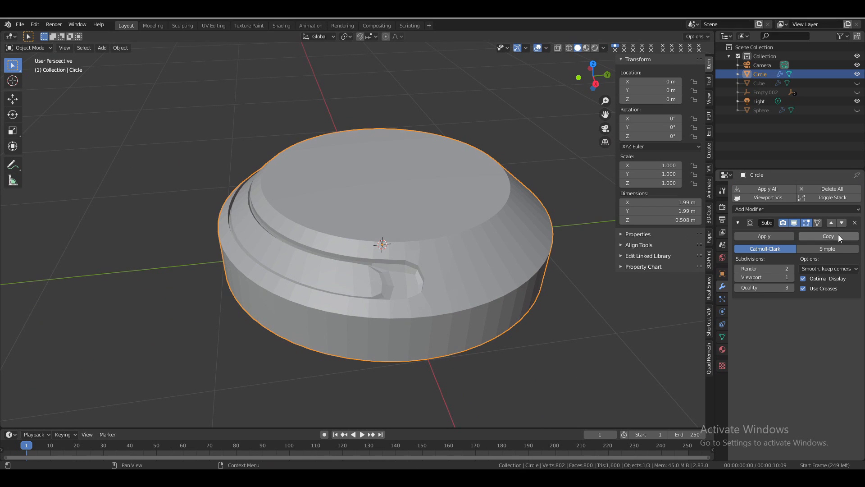
{"action": "left_click", "coordinate": [794, 275]}
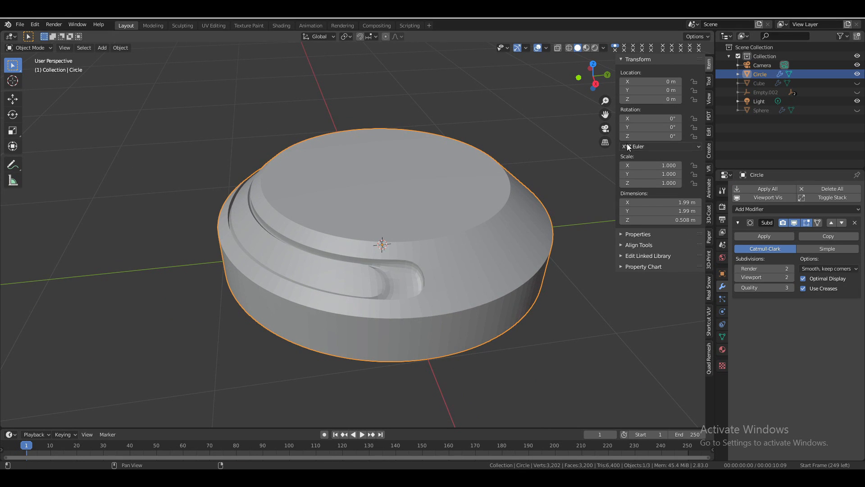
{"action": "left_click_drag", "start_coordinate": [591, 76], "coordinate": [622, 71]}
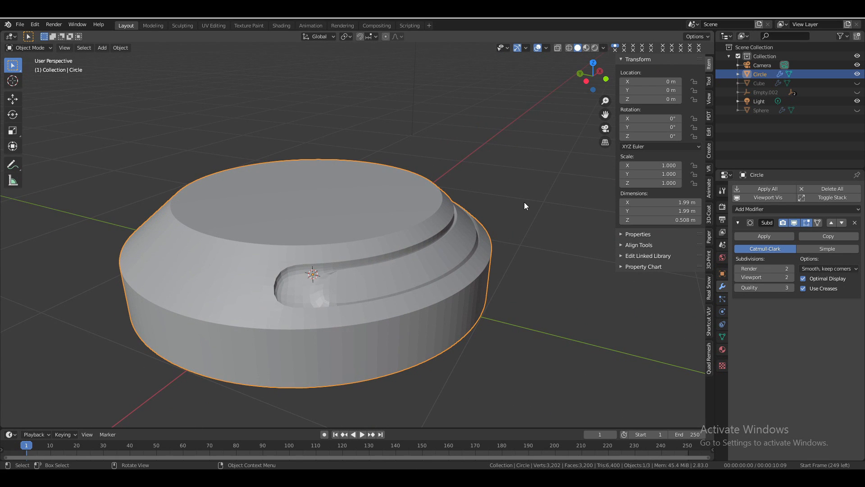
{"action": "left_click", "coordinate": [792, 276]}
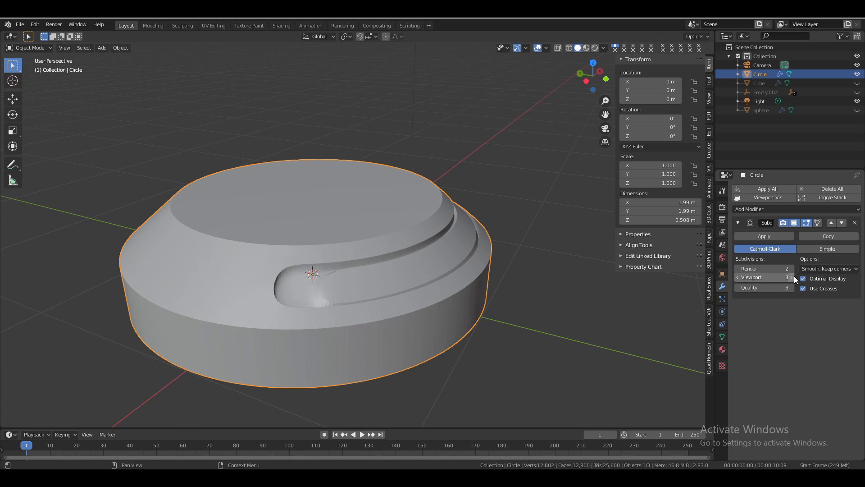
{"action": "left_click_drag", "start_coordinate": [592, 75], "coordinate": [540, 129]}
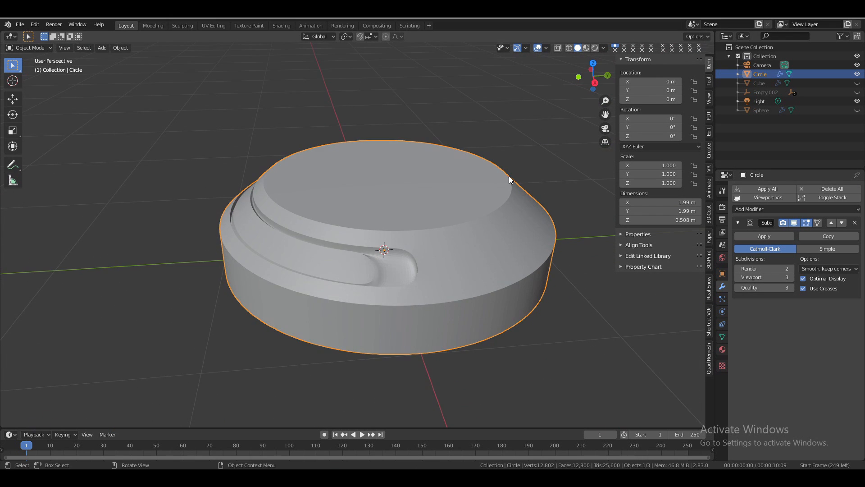
- Stand the disc upright by rotating it 90° about Y and -90° about X
{"action": "key", "text": "KP_1"}
{"action": "type", "text": "ry"}
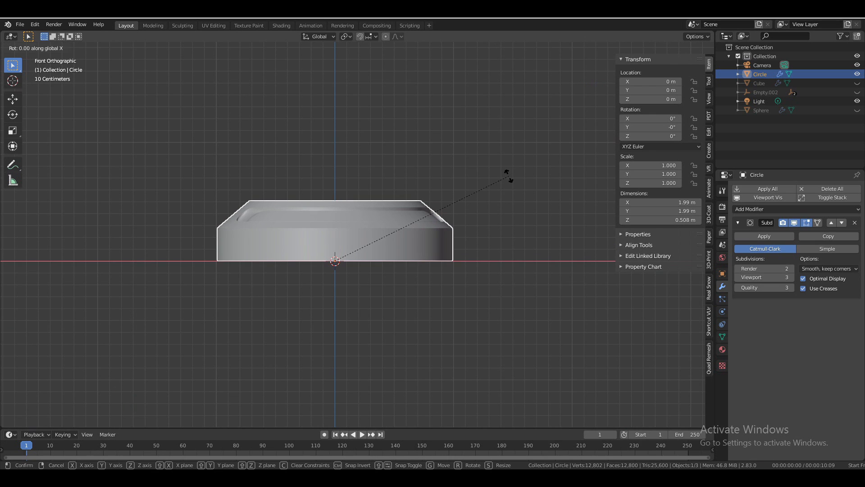
{"action": "type", "text": "90"}
{"action": "key", "text": "Return"}
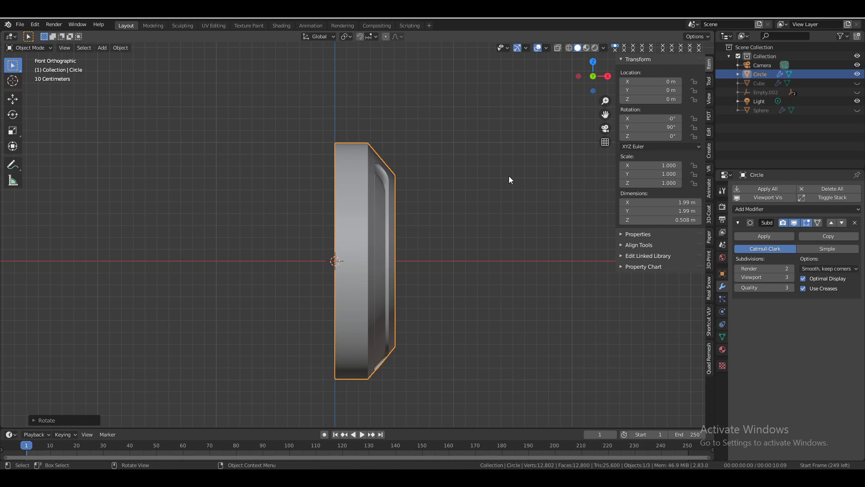
{"action": "left_click_drag", "start_coordinate": [592, 76], "coordinate": [573, 70]}
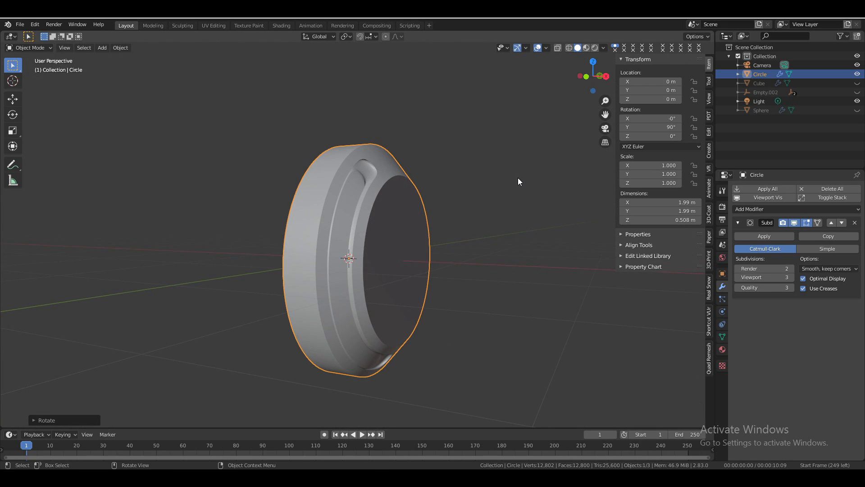
{"action": "type", "text": "rx-90"}
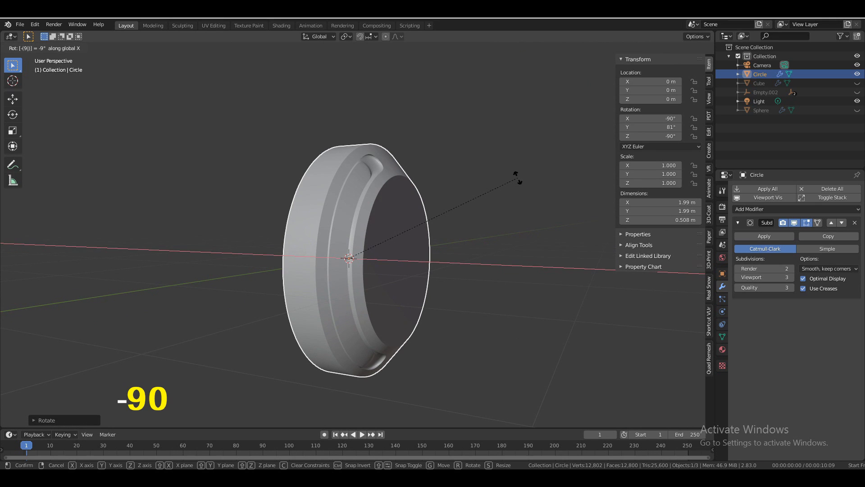
{"action": "key", "text": "Return"}
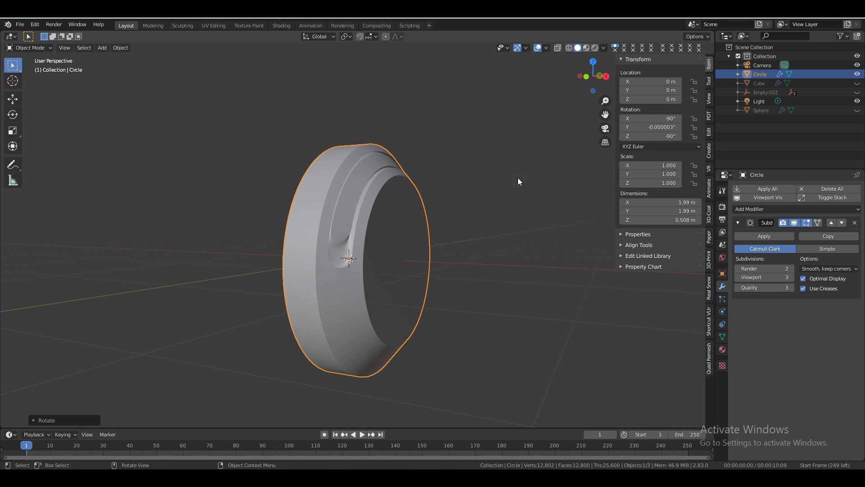
{"action": "left_click_drag", "start_coordinate": [593, 75], "coordinate": [559, 81]}
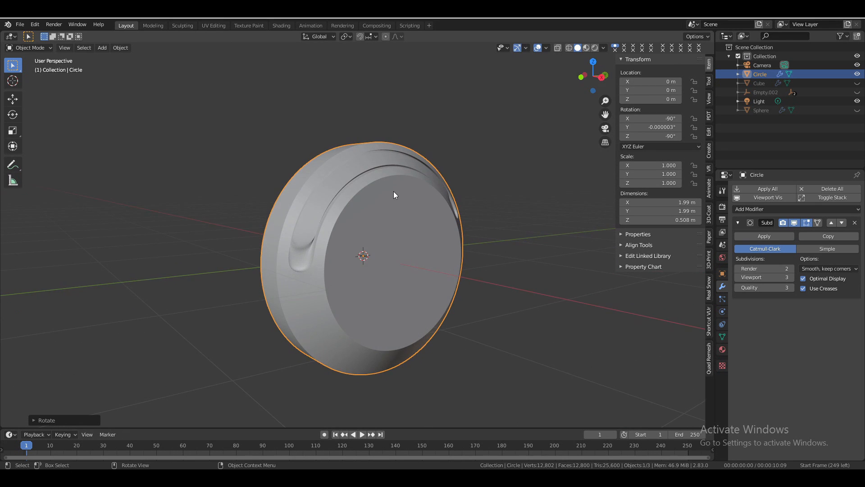
- In Edit Mode, select the whole arc of panel faces inside the recess, from one end face to the other
{"action": "key", "text": "Tab"}
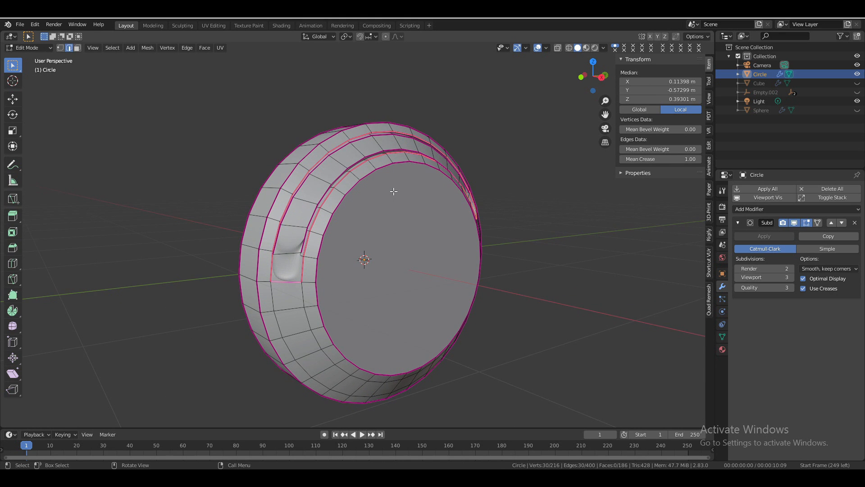
{"action": "left_click_drag", "start_coordinate": [585, 80], "coordinate": [590, 77]}
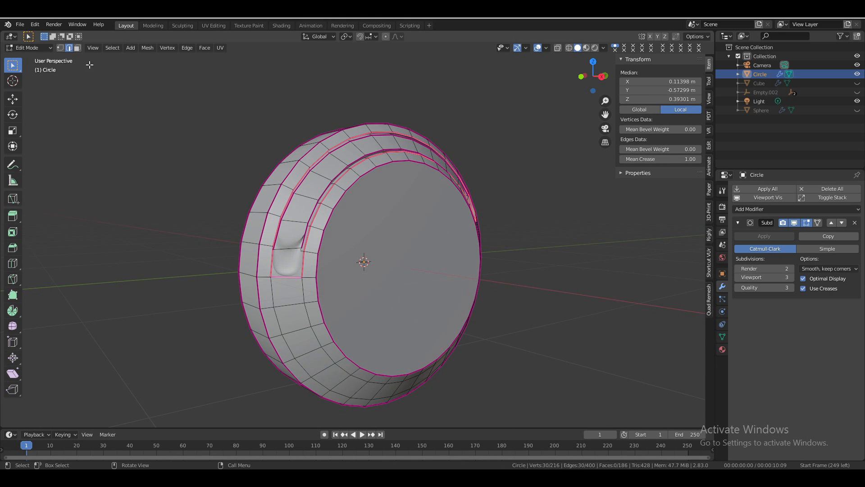
{"action": "left_click", "coordinate": [77, 48]}
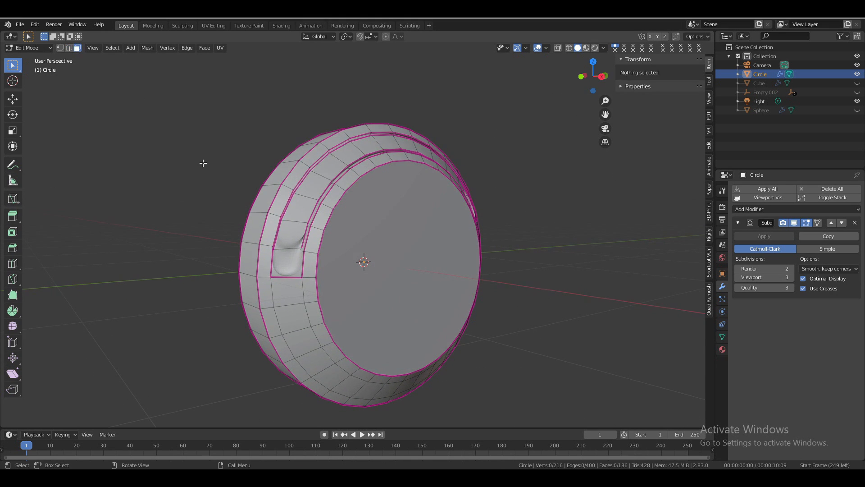
{"action": "left_click", "coordinate": [293, 239]}
{"action": "middle_click_drag", "start_coordinate": [293, 238], "coordinate": [503, 208]}
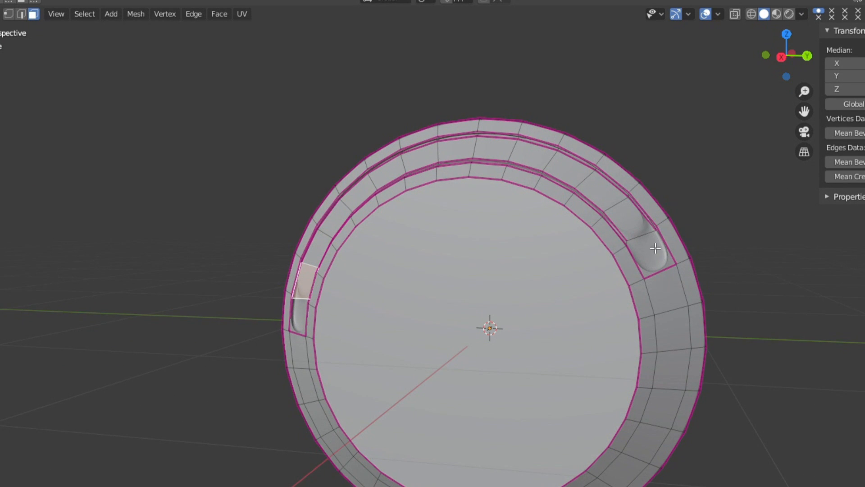
{"action": "left_click", "coordinate": [633, 229], "text": "ctrl"}
{"action": "left_click_drag", "start_coordinate": [788, 64], "coordinate": [861, 62]}
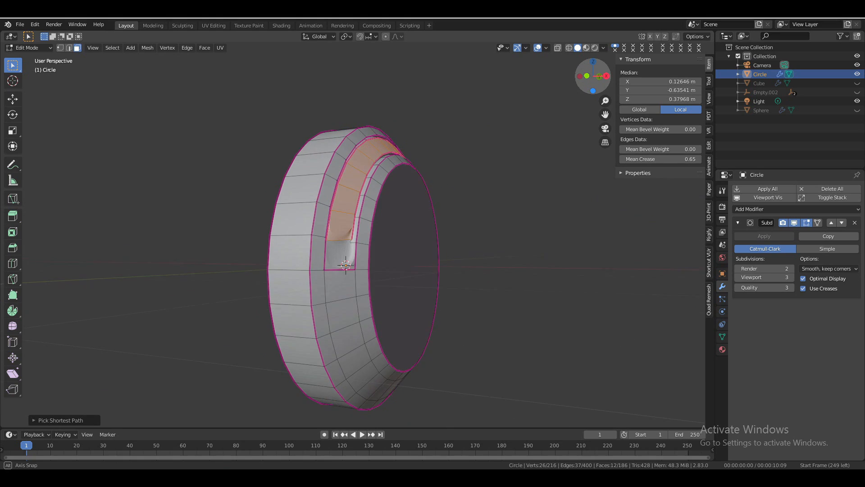
- Extrude the selected panel faces upward about 0.6 m along global Z and check the shape in Object Mode
{"action": "key", "text": "e"}
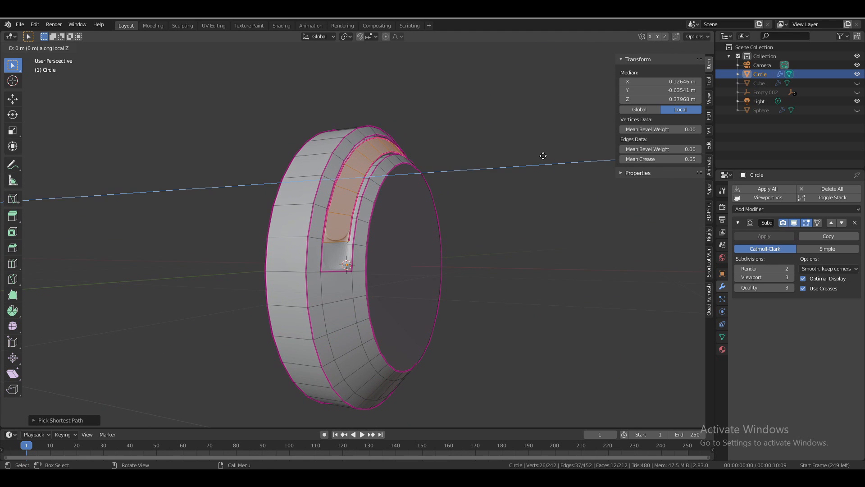
{"action": "key", "text": "z"}
{"action": "key", "text": "z"}
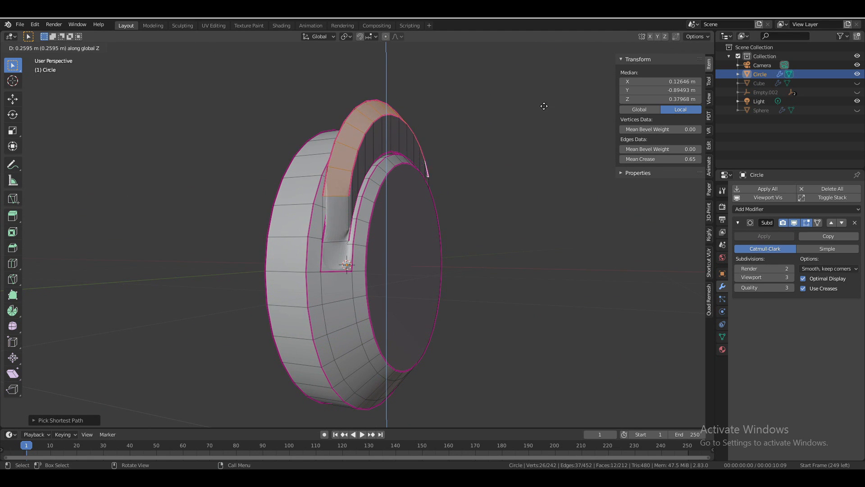
{"action": "left_click", "coordinate": [562, 115]}
{"action": "key", "text": "Tab"}
{"action": "left_click_drag", "start_coordinate": [607, 77], "coordinate": [548, 164]}
{"action": "key", "text": "Tab"}
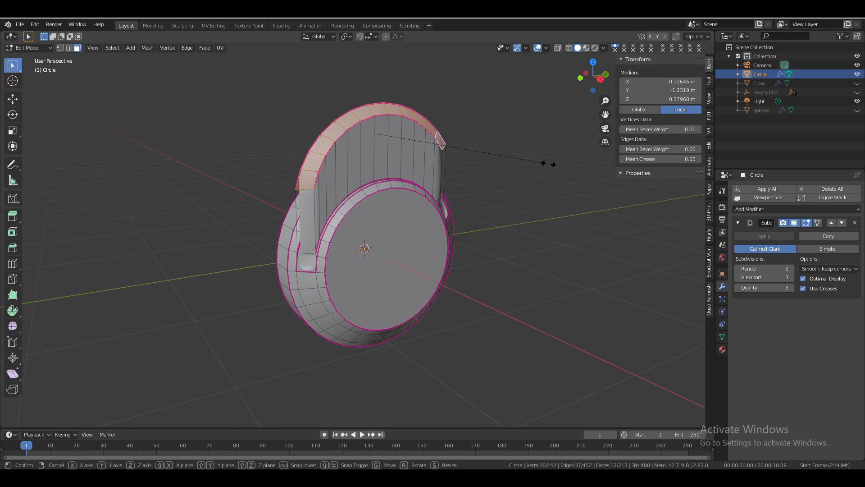
- Flatten the extrusion's arched top faces by scaling them down along Z twice
{"action": "key", "text": "s"}
{"action": "key", "text": "z"}
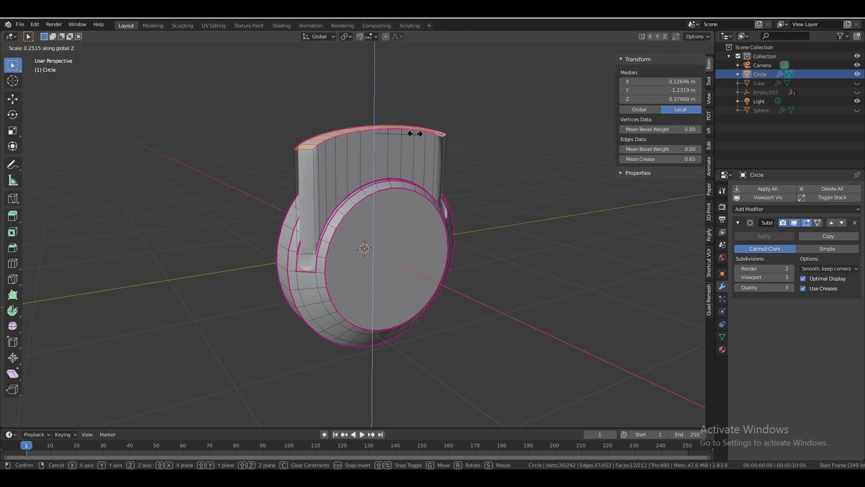
{"action": "left_click", "coordinate": [408, 133]}
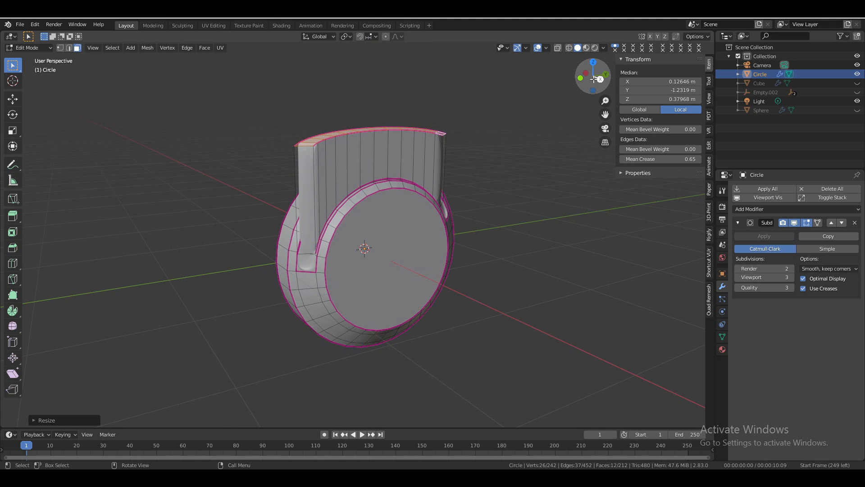
{"action": "left_click_drag", "start_coordinate": [597, 80], "coordinate": [558, 78]}
{"action": "key", "text": "s"}
{"action": "key", "text": "z"}
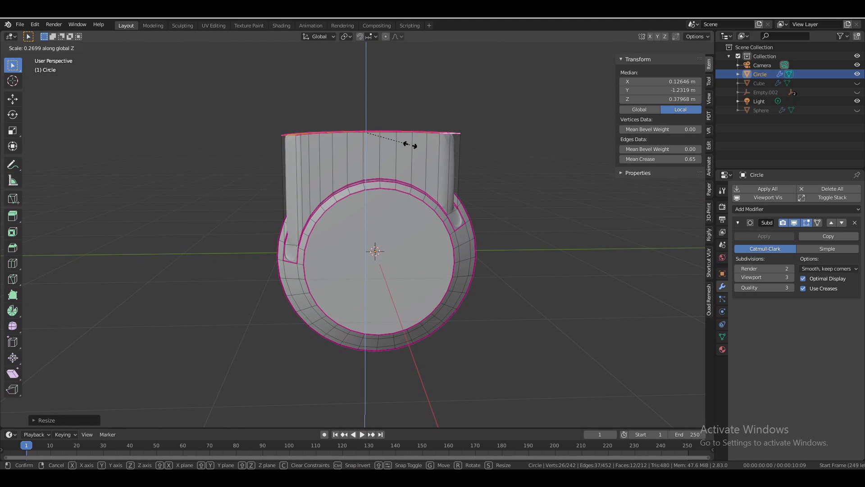
{"action": "left_click", "coordinate": [384, 128]}
- Scale the extrusion's top faces to about half their width along Y and inspect the taper in Object Mode
{"action": "left_click_drag", "start_coordinate": [592, 76], "coordinate": [598, 76]}
{"action": "key", "text": "s"}
{"action": "key", "text": "x"}
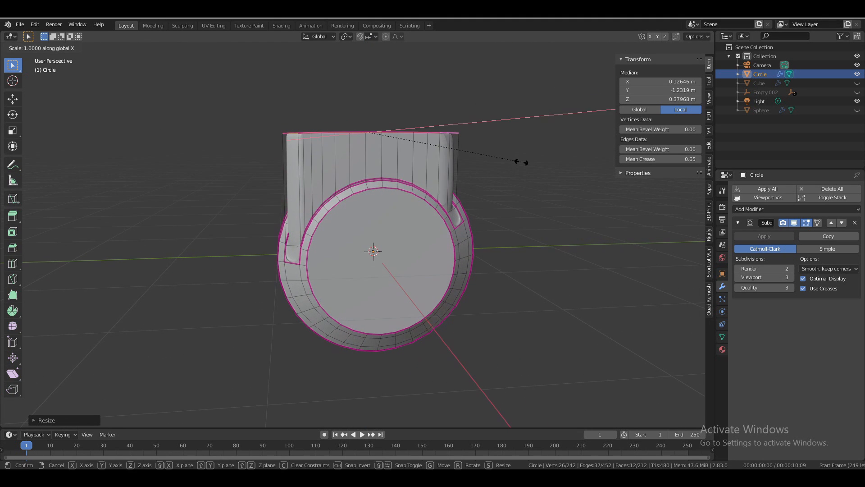
{"action": "key", "text": "y"}
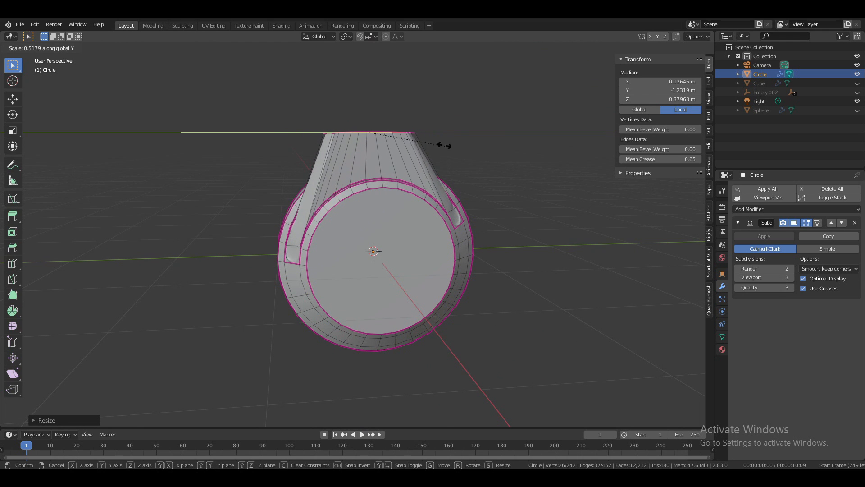
{"action": "left_click", "coordinate": [437, 142]}
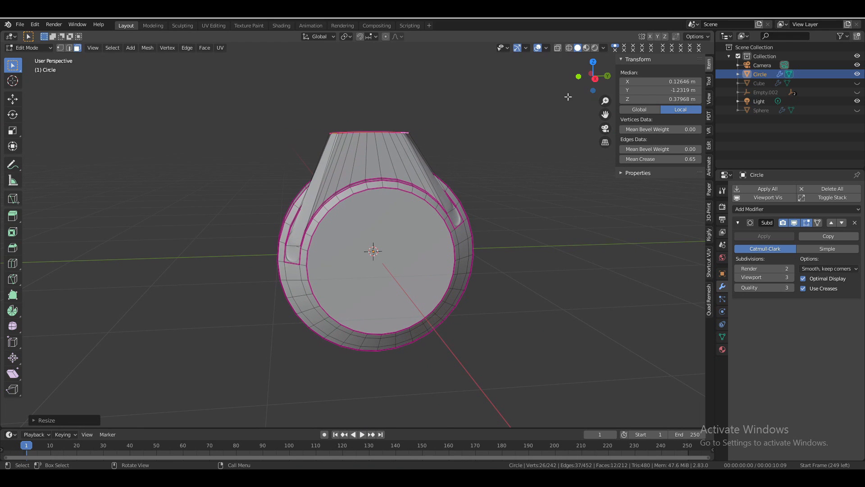
{"action": "left_click_drag", "start_coordinate": [588, 77], "coordinate": [526, 120]}
{"action": "key", "text": "Tab"}
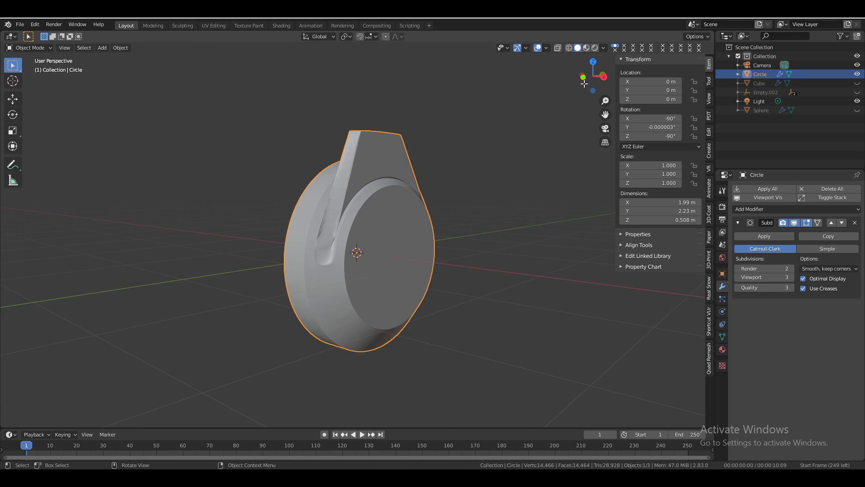
{"action": "left_click_drag", "start_coordinate": [583, 84], "coordinate": [600, 75]}
{"action": "scroll", "coordinate": [444, 183], "scroll_direction": "up", "scroll_amount": 3}
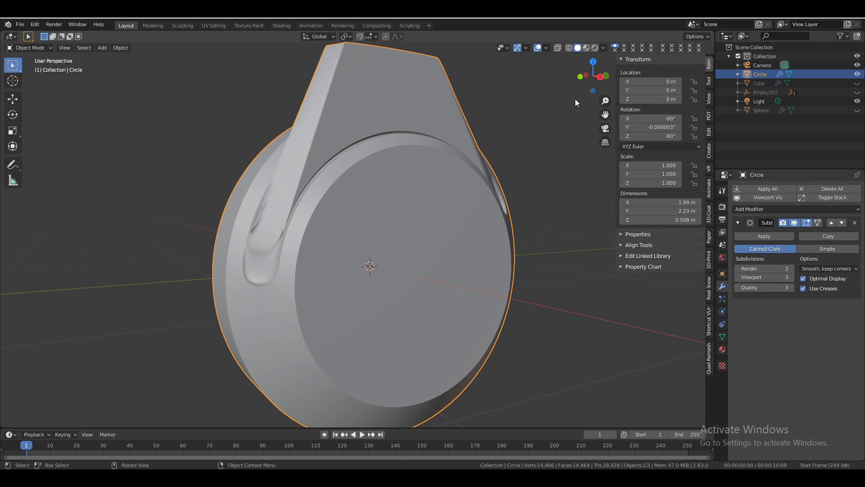
- Back in Edit Mode, add a centred loop cut running along the extrusion's narrow side and around the disc's shoulder
{"action": "left_click_drag", "start_coordinate": [600, 77], "coordinate": [589, 77]}
{"action": "key", "text": "Tab"}
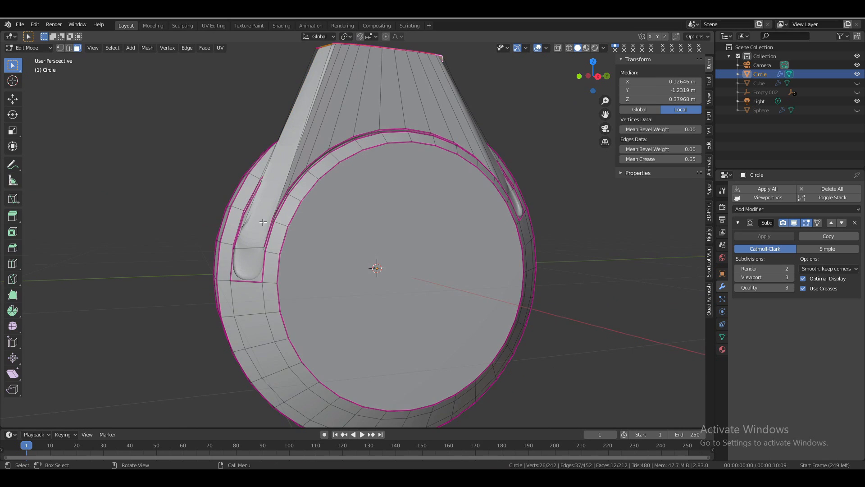
{"action": "scroll", "coordinate": [263, 222], "scroll_direction": "up", "scroll_amount": 1}
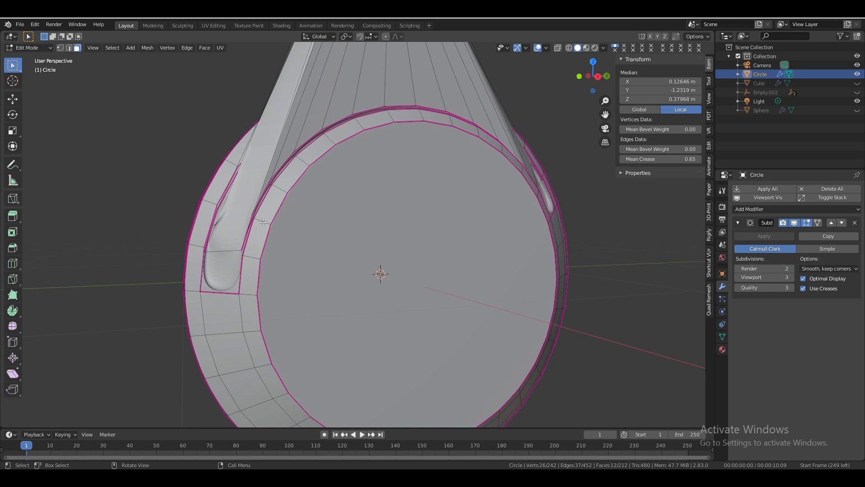
{"action": "left_click", "coordinate": [226, 250]}
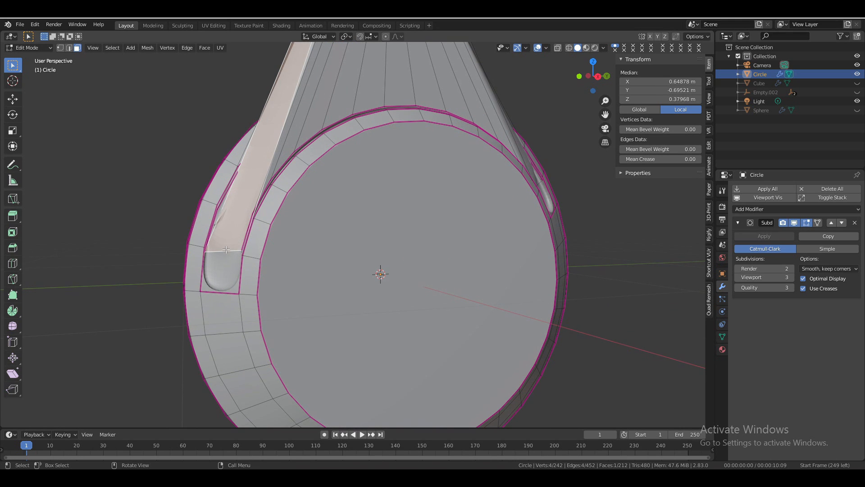
{"action": "key", "text": "ctrl+r"}
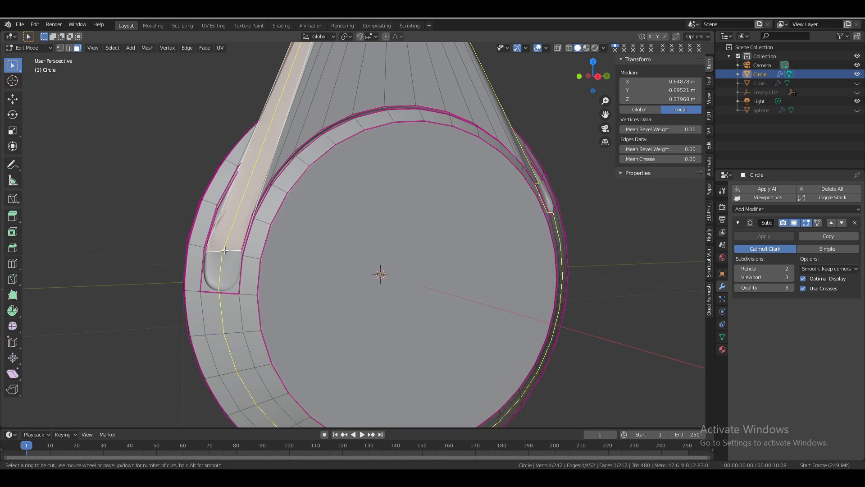
{"action": "left_click", "coordinate": [225, 251]}
{"action": "right_click", "coordinate": [225, 250]}
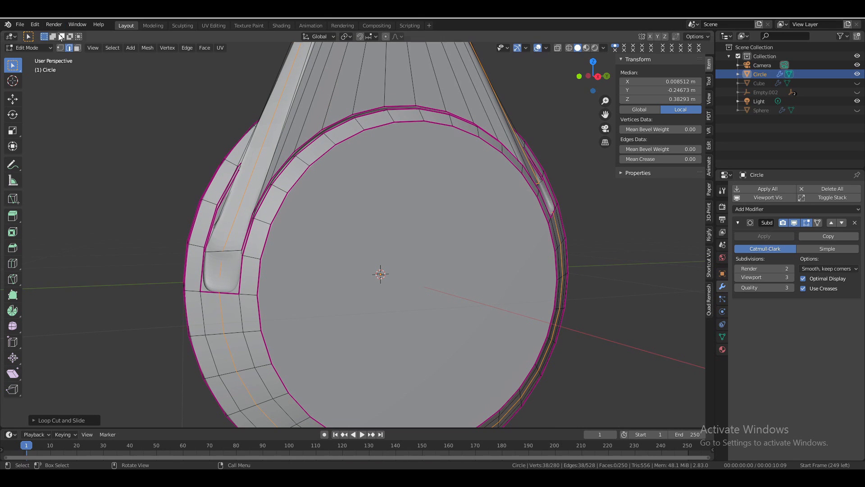
- Select the new middle vertex at the extrusion's lower side edge and move it slightly down toward the recess's rounded end
{"action": "left_click", "coordinate": [60, 48]}
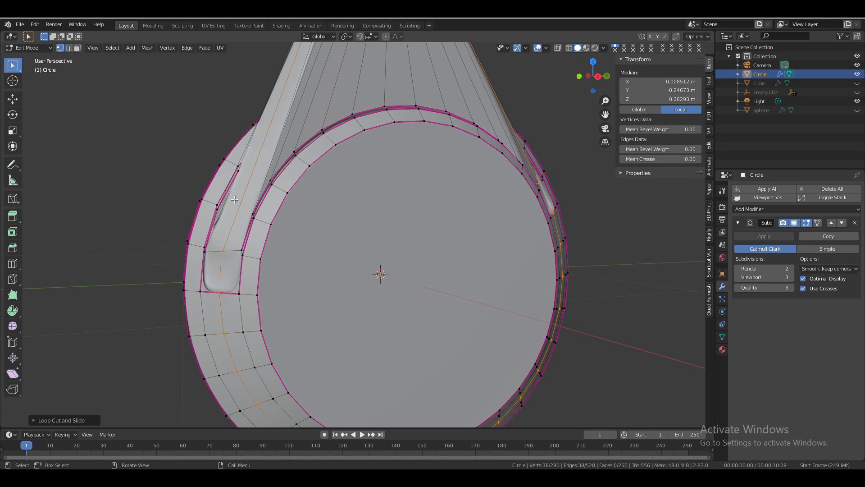
{"action": "left_click", "coordinate": [223, 252]}
{"action": "key", "text": "g"}
{"action": "left_click", "coordinate": [221, 259]}
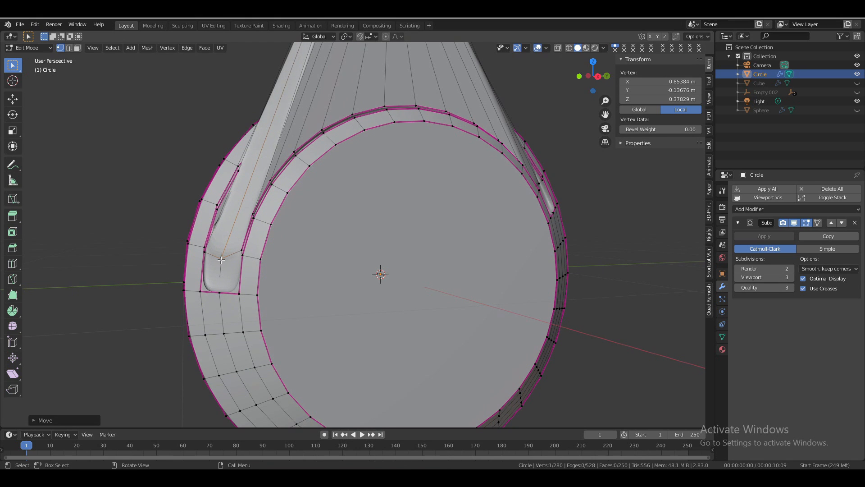
- Select the edges joining the lowered middle vertex to both neighbours, set their mean crease to 1.00 and check the rounded end in Object Mode
{"action": "left_click", "coordinate": [204, 252], "text": "shift"}
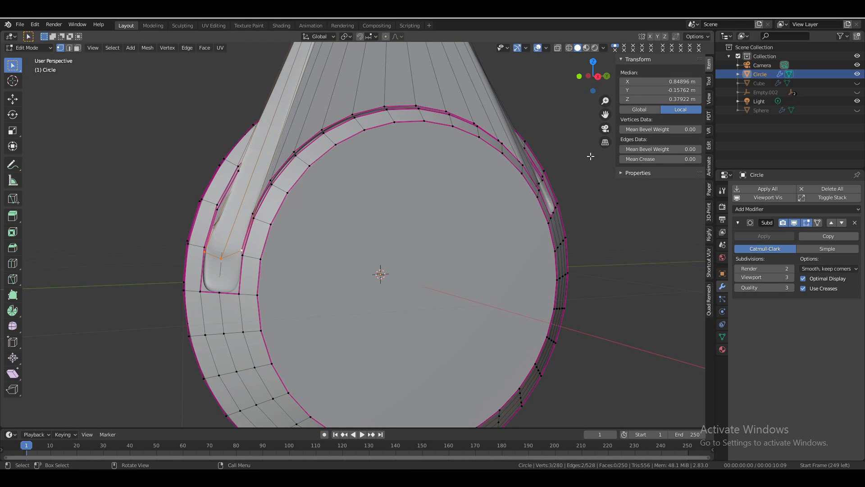
{"action": "left_click_drag", "start_coordinate": [634, 159], "coordinate": [645, 159]}
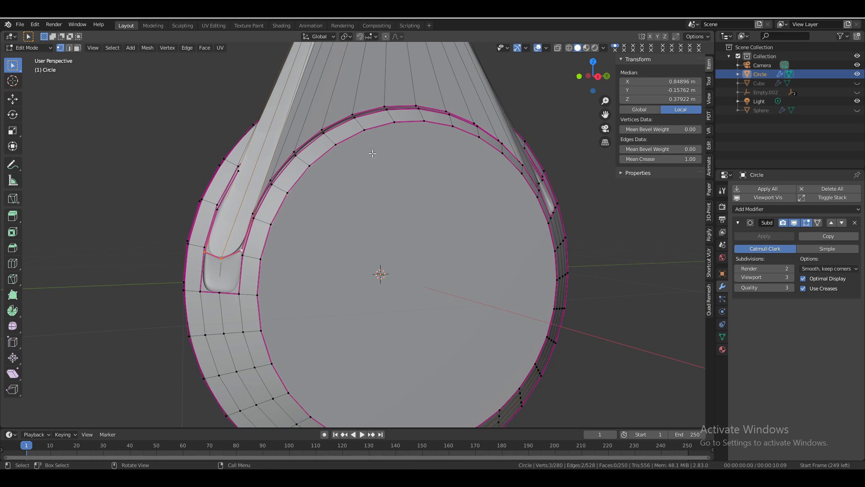
{"action": "middle_click_drag", "start_coordinate": [388, 160], "coordinate": [455, 161]}
{"action": "key", "text": "Tab"}
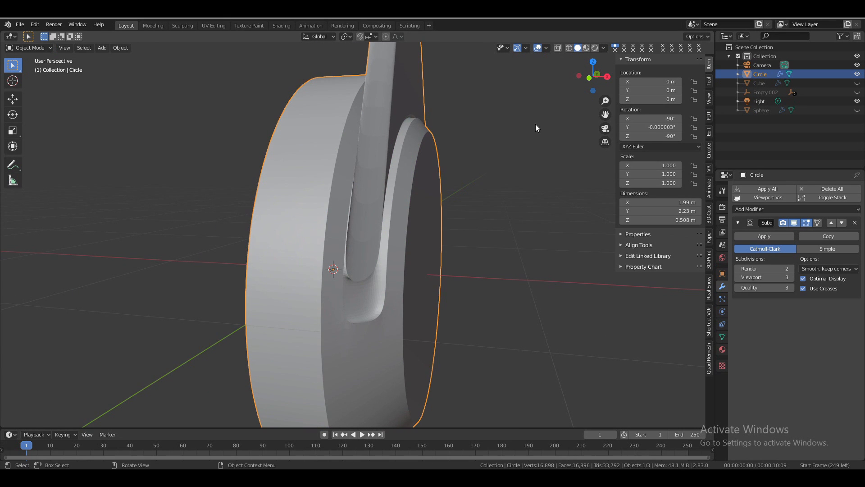
- Back in Edit Mode, move the middle vertex at the arm's opposite lower end slightly down toward the recess's rounded end
{"action": "left_click_drag", "start_coordinate": [593, 75], "coordinate": [447, 203]}
{"action": "key", "text": "Tab"}
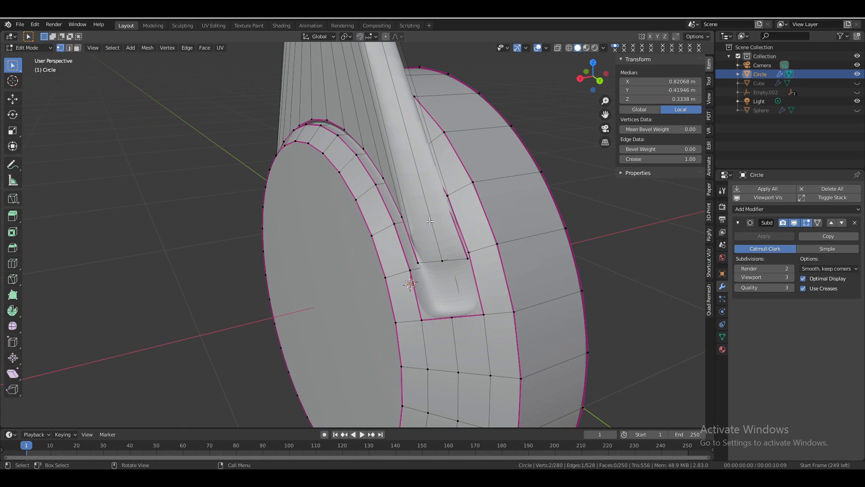
{"action": "left_click", "coordinate": [442, 260]}
{"action": "key", "text": "g"}
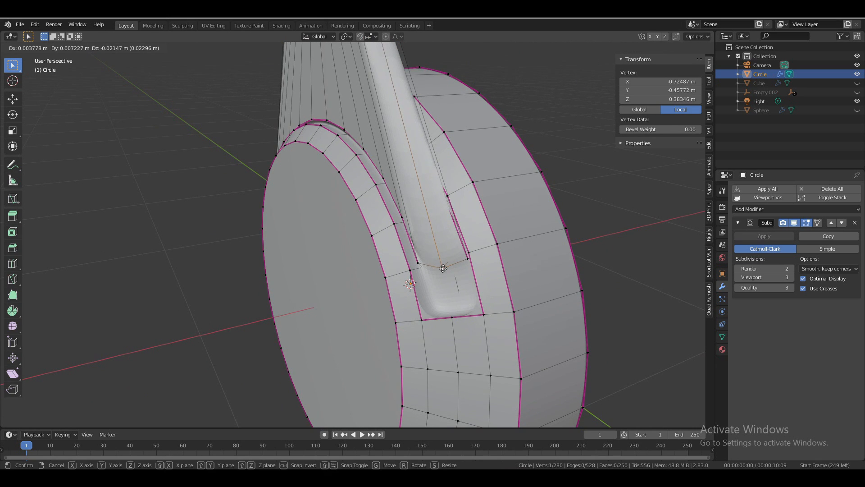
{"action": "left_click", "coordinate": [444, 270]}
- Crease the two edges beside the moved vertex on this opposite end to 1, then return to Object Mode and frame the whole disc
{"action": "left_click", "coordinate": [419, 264], "text": "shift"}
{"action": "left_click", "coordinate": [468, 258], "text": "shift"}
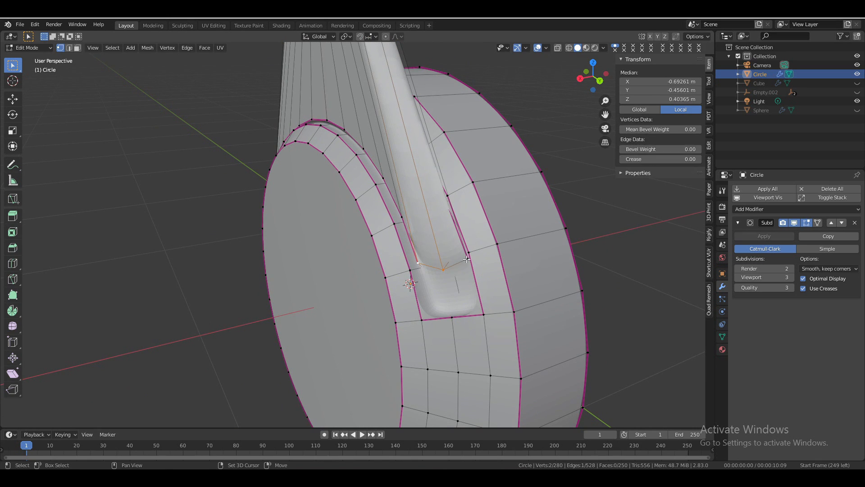
{"action": "key", "text": "shift+e"}
{"action": "key", "text": "1"}
{"action": "key", "text": "Return"}
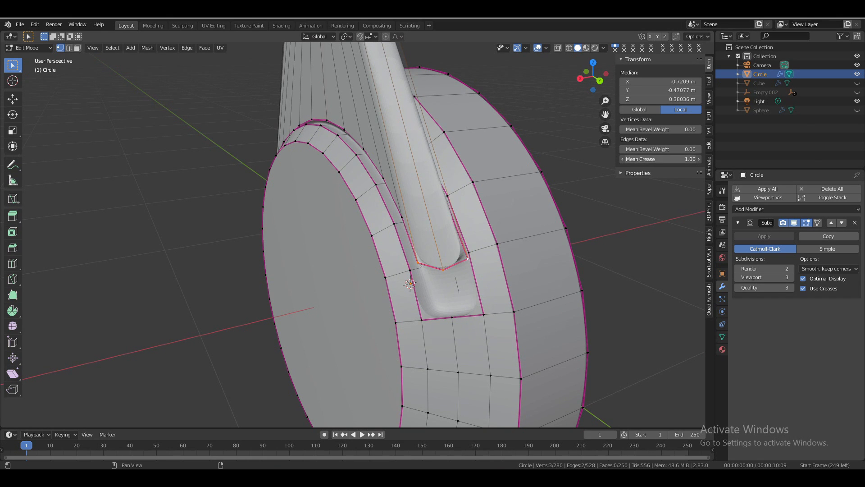
{"action": "key", "text": "Tab"}
{"action": "key", "text": "KP_Decimal"}
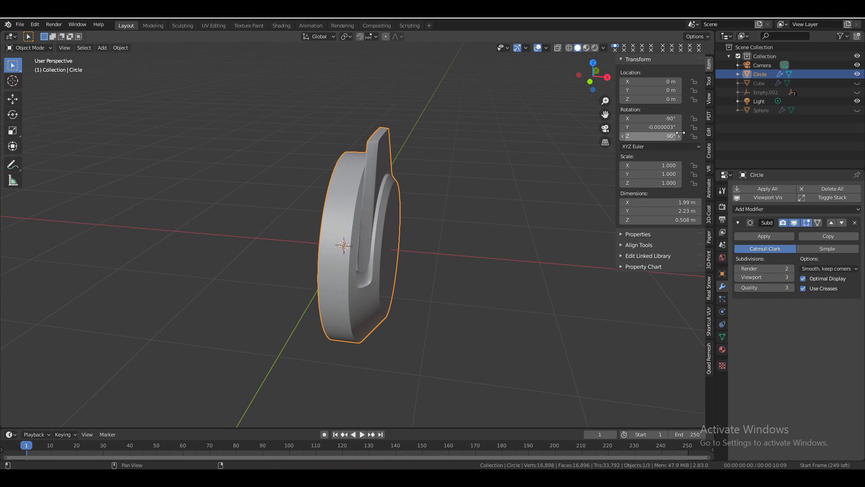
- Unhide the Sphere character and move the disc about 0.64 m along X toward the side of its head
{"action": "left_click", "coordinate": [856, 110]}
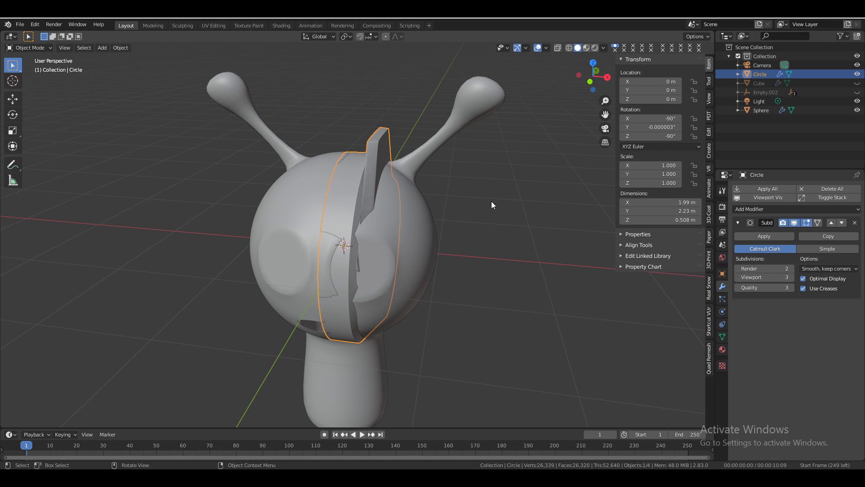
{"action": "key", "text": "g"}
{"action": "key", "text": "x"}
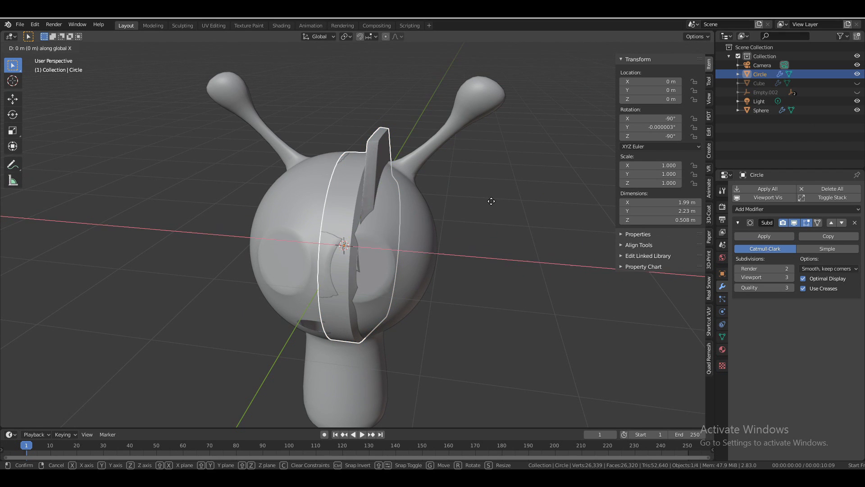
{"action": "left_click", "coordinate": [565, 181]}
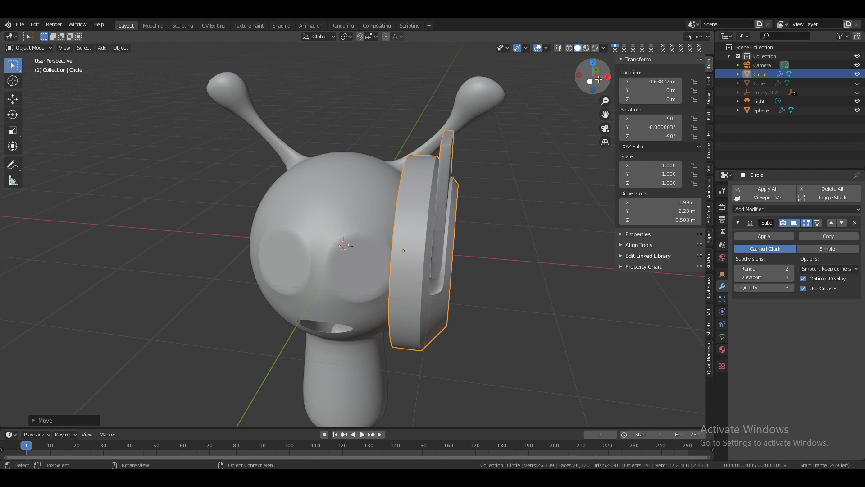
- Scale the disc down to about 0.44 and move it outward along X to about 0.95 m beside the head
{"action": "left_click_drag", "start_coordinate": [599, 79], "coordinate": [572, 82]}
{"action": "key", "text": "s"}
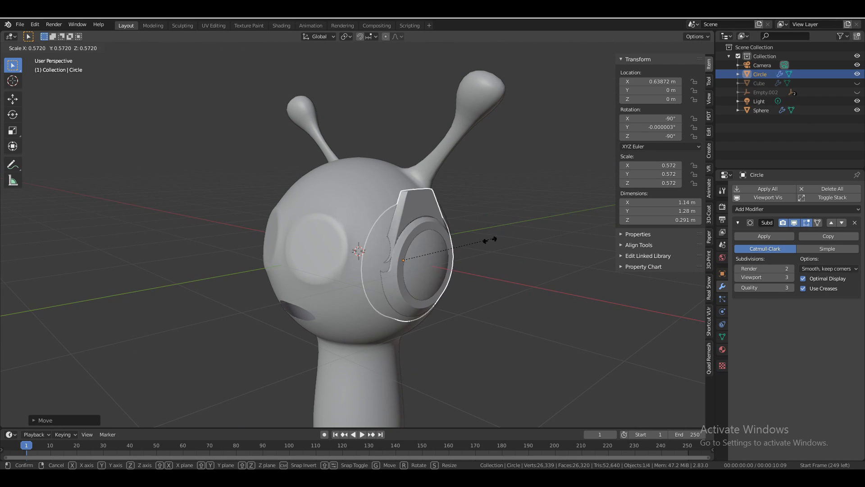
{"action": "left_click", "coordinate": [472, 246]}
{"action": "key", "text": "g"}
{"action": "key", "text": "x"}
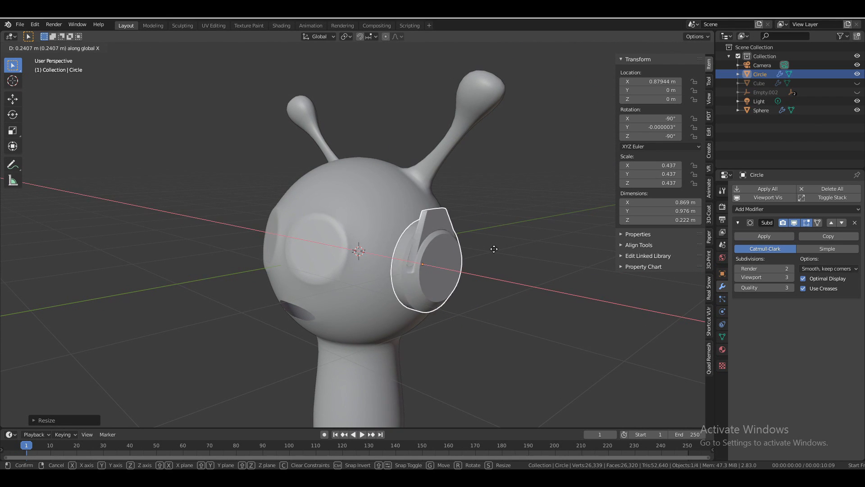
{"action": "left_click", "coordinate": [498, 251]}
- Raise the disc along Z to about 0.28 m and enlarge it slightly to a scale of about 0.49
{"action": "key", "text": "g"}
{"action": "key", "text": "z"}
{"action": "left_click", "coordinate": [504, 218]}
{"action": "mouse_move", "coordinate": [597, 92]}
{"action": "left_mouse_down"}
{"action": "mouse_move", "coordinate": [588, 80]}
{"action": "mouse_move", "coordinate": [606, 82]}
{"action": "left_mouse_up"}
{"action": "key", "text": "s"}
{"action": "left_click", "coordinate": [553, 149]}
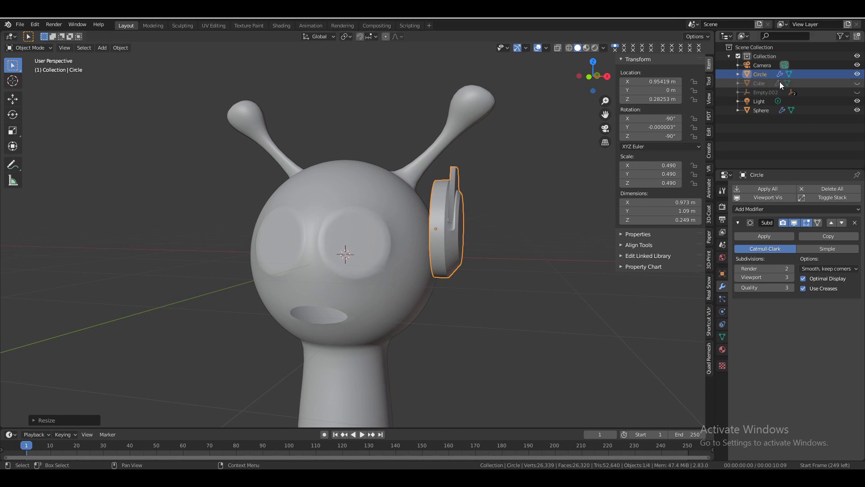
- Hide the Sphere character and snap the 3D cursor to the selected disc
{"action": "left_click", "coordinate": [857, 110]}
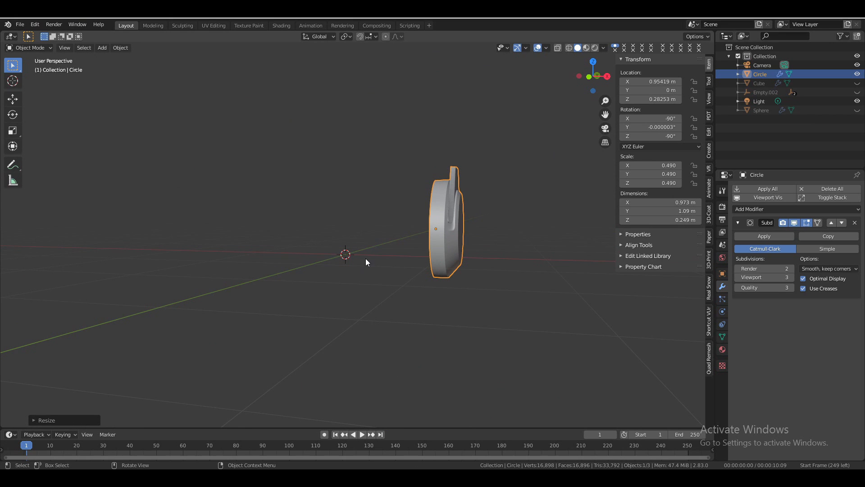
{"action": "right_click", "coordinate": [439, 227]}
{"action": "mouse_move", "coordinate": [434, 306]}
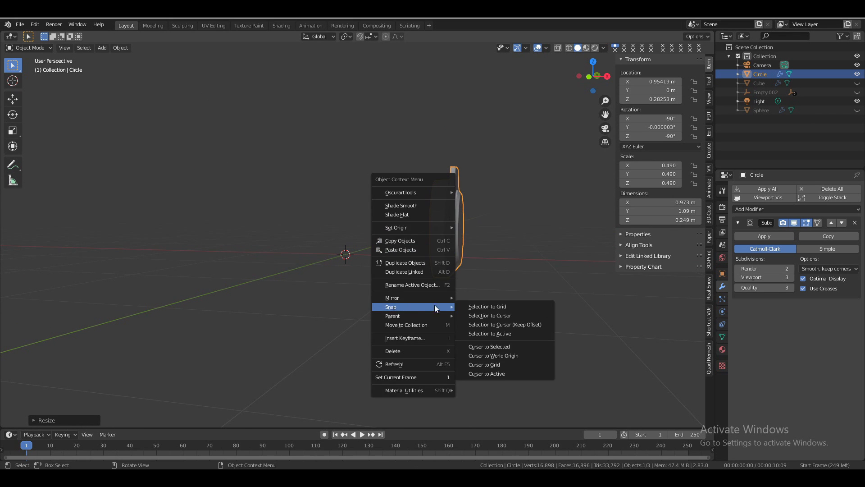
{"action": "left_click", "coordinate": [485, 344]}
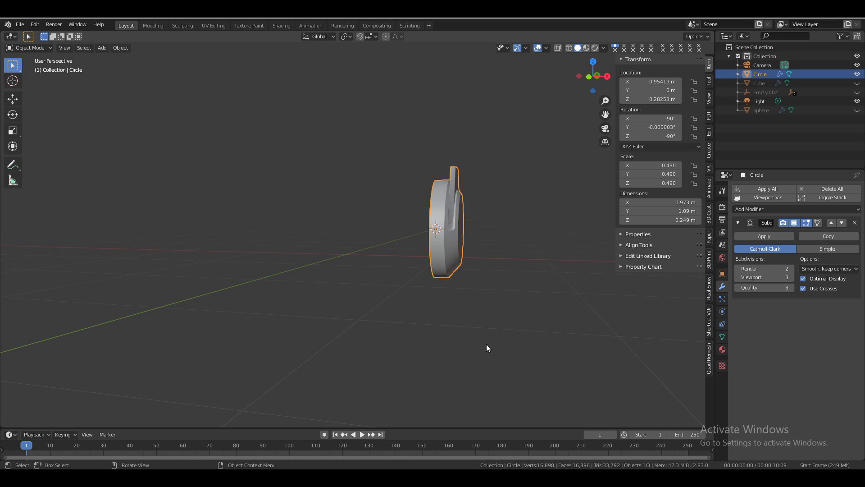
- Add a torus at the 3D cursor and set its minor radius to 0.4 m
{"action": "key", "text": "shift+a"}
{"action": "mouse_move", "coordinate": [485, 285]}
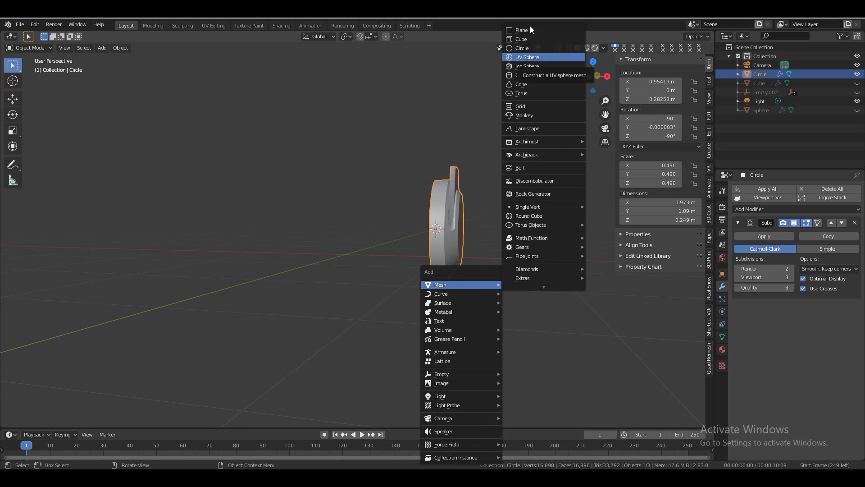
{"action": "left_click", "coordinate": [524, 94]}
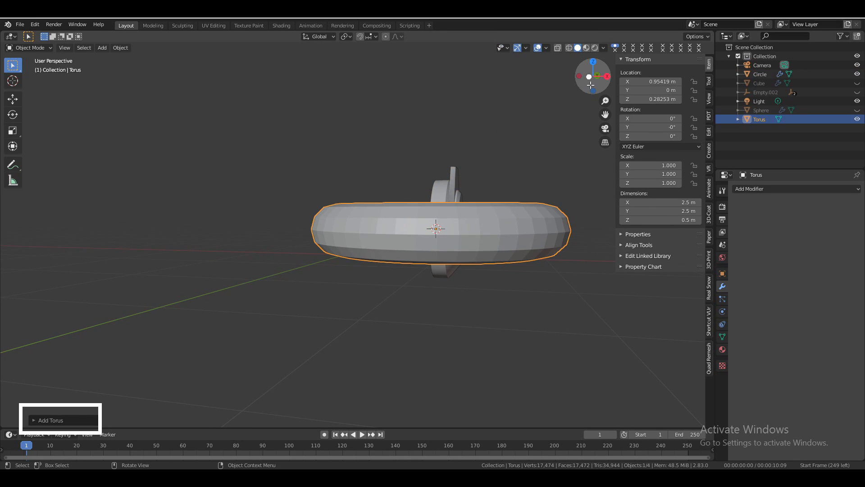
{"action": "left_click_drag", "start_coordinate": [588, 85], "coordinate": [590, 84]}
{"action": "left_click", "coordinate": [33, 420]}
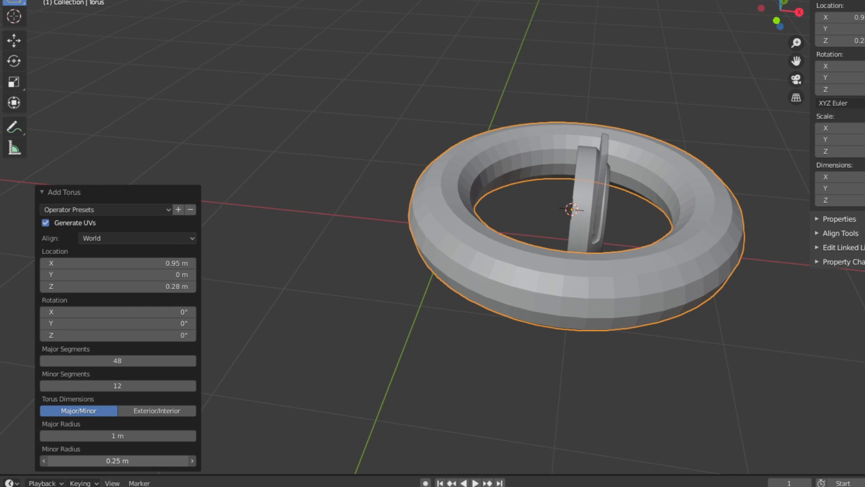
{"action": "left_click_drag", "start_coordinate": [118, 461], "coordinate": [178, 461]}
{"action": "left_click", "coordinate": [44, 461]}
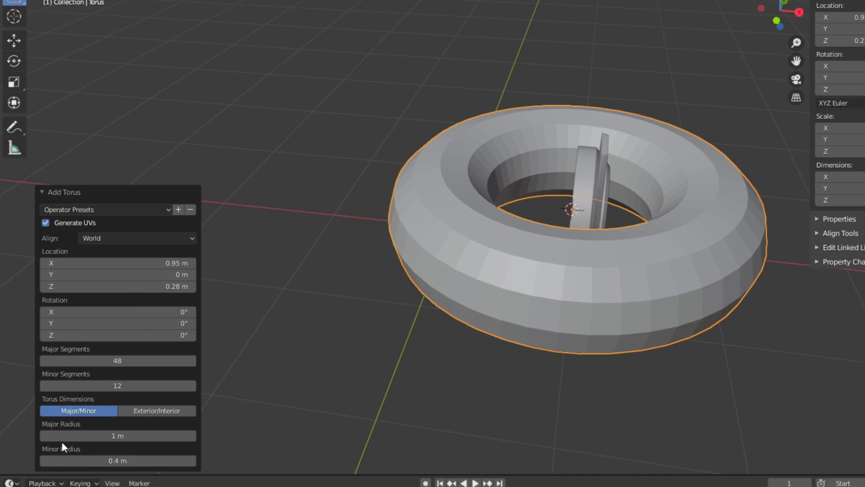
- Set the torus's minor segments and major segments to 100 each
{"action": "left_click", "coordinate": [79, 435]}
{"action": "left_click", "coordinate": [98, 386]}
{"action": "type", "text": "1"}
{"action": "key", "text": "Return"}
{"action": "left_click", "coordinate": [113, 360]}
{"action": "type", "text": "1"}
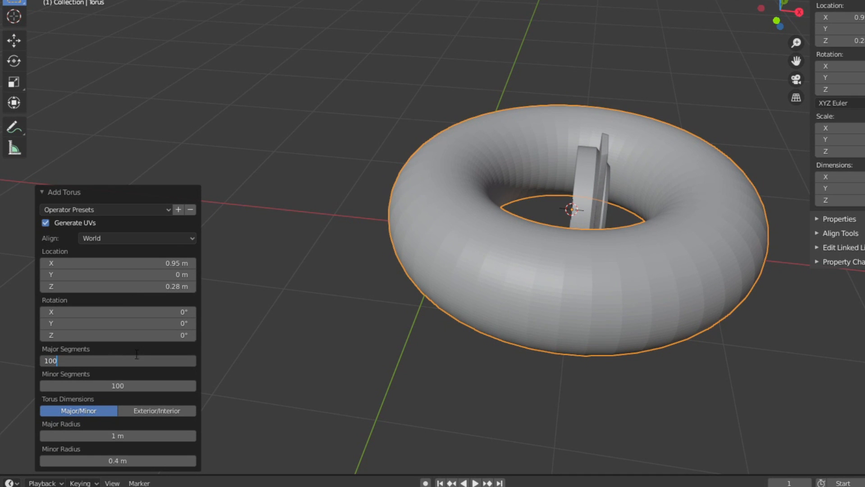
{"action": "key", "text": "Return"}
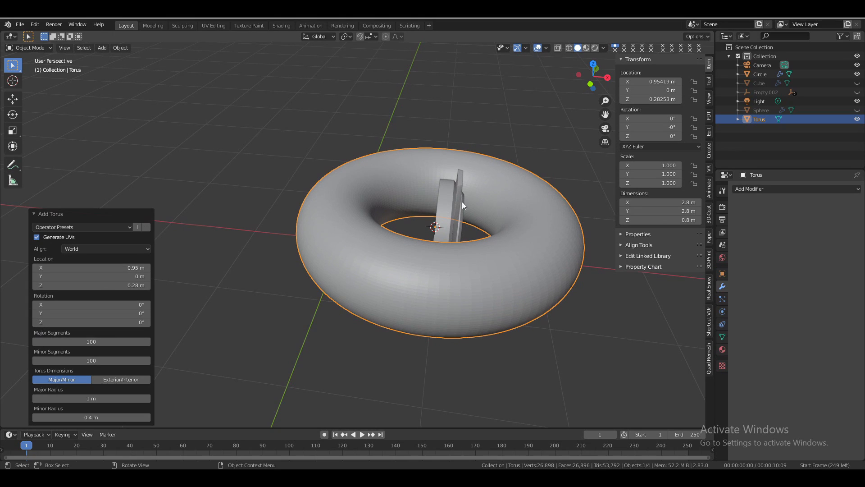
- Rotate the torus 90° about Y and scale it down to about 0.367 so it matches the disc
{"action": "type", "text": "ry"}
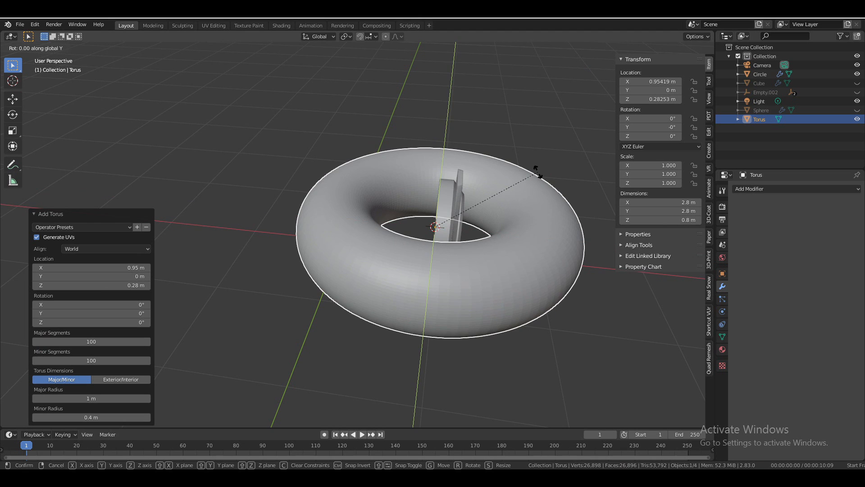
{"action": "type", "text": "90"}
{"action": "key", "text": "Return"}
{"action": "key", "text": "s"}
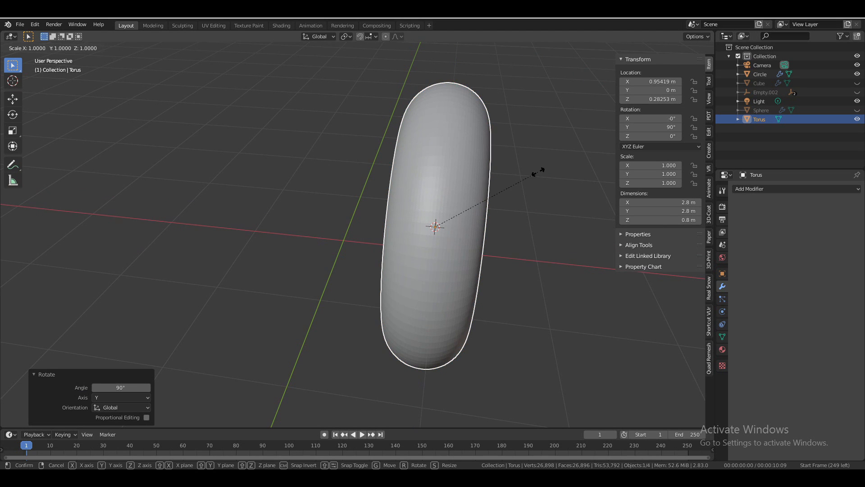
{"action": "left_click", "coordinate": [474, 209]}
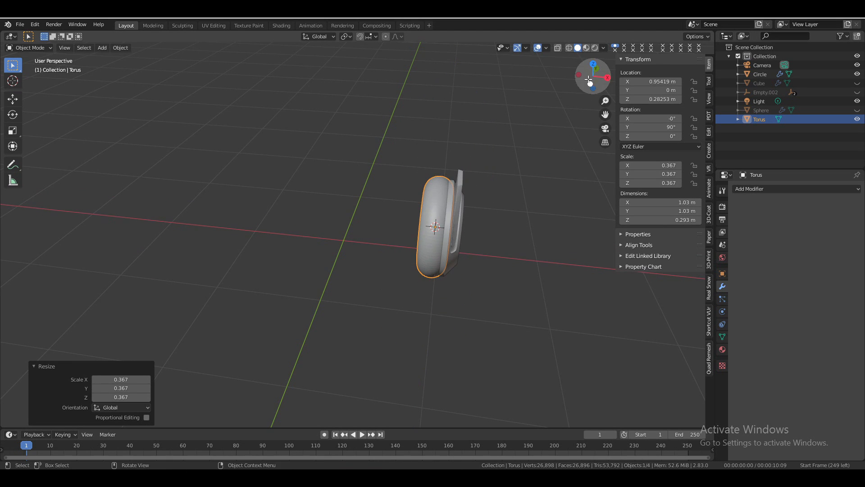
- Shrink the torus slightly to a scale of about 0.35 to fit the disc's rim, then deselect it and check the fit from the side
{"action": "left_click_drag", "start_coordinate": [592, 74], "coordinate": [498, 150]}
{"action": "left_click_drag", "start_coordinate": [584, 87], "coordinate": [559, 117]}
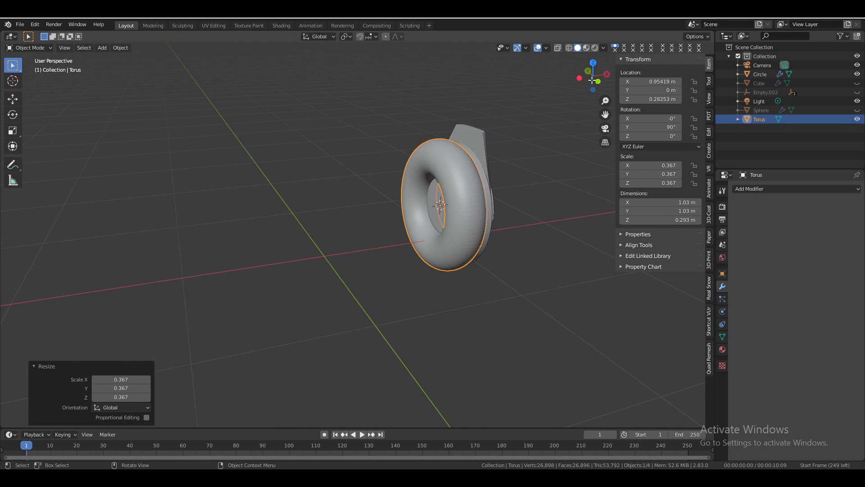
{"action": "key", "text": "s"}
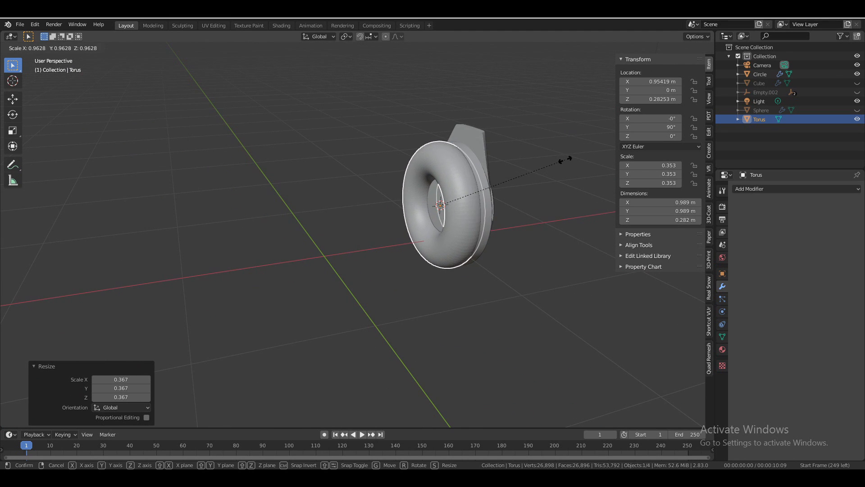
{"action": "left_click", "coordinate": [564, 162]}
{"action": "left_click", "coordinate": [564, 162]}
{"action": "scroll", "coordinate": [564, 161], "scroll_direction": "up", "scroll_amount": 1}
{"action": "left_click_drag", "start_coordinate": [590, 85], "coordinate": [556, 77]}
{"action": "scroll", "coordinate": [502, 244], "scroll_direction": "down", "scroll_amount": 2}
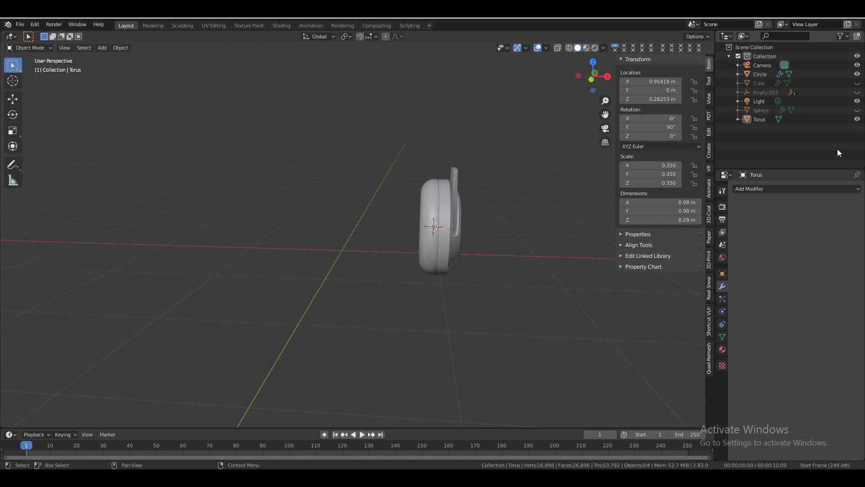
- Unhide the Sphere character and parent the torus to the disc using the Object option
{"action": "left_click", "coordinate": [858, 110]}
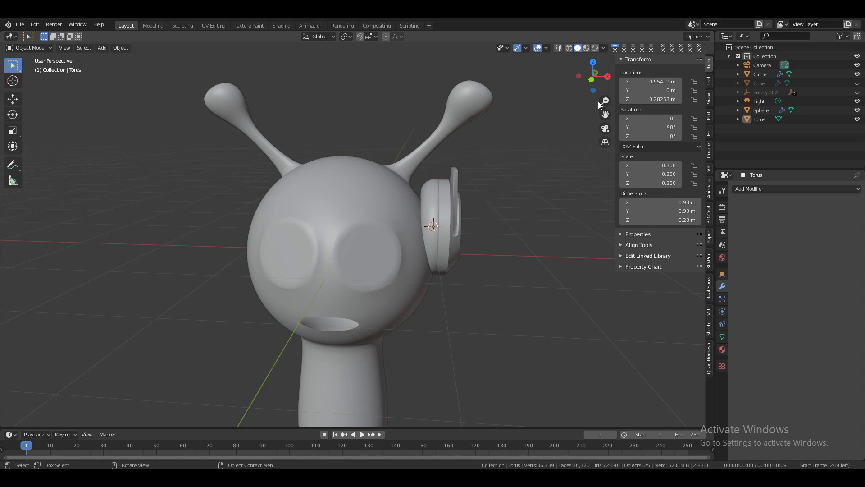
{"action": "left_click_drag", "start_coordinate": [596, 88], "coordinate": [463, 201]}
{"action": "left_click", "coordinate": [426, 207]}
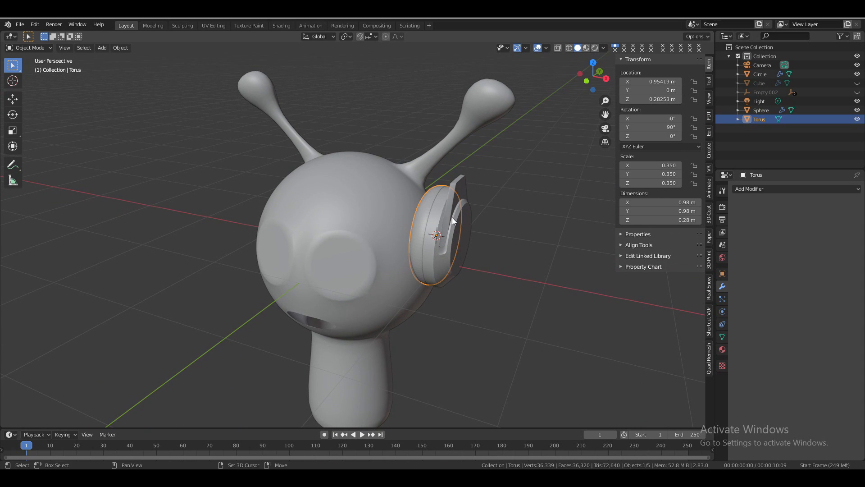
{"action": "left_click", "coordinate": [452, 218], "text": "shift"}
{"action": "key", "text": "ctrl+p"}
{"action": "left_click", "coordinate": [491, 204]}
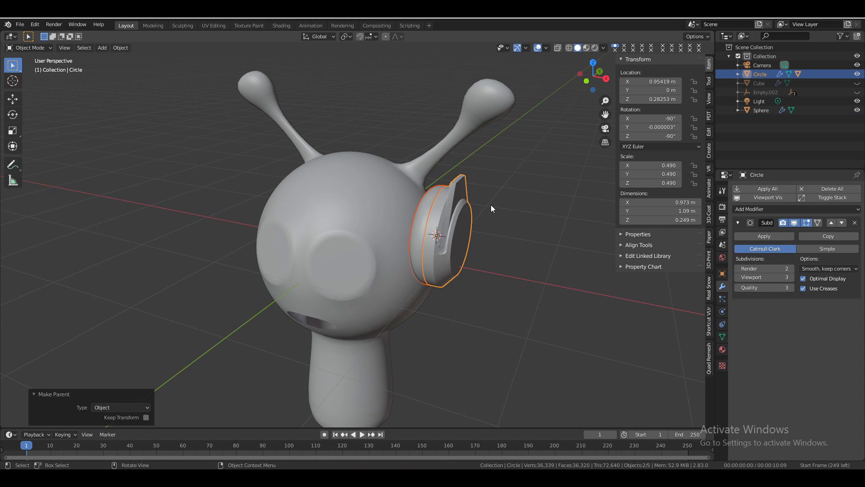
- Move the disc and torus about 0.11 m down along Z and about 0.08 m outward along X beside the head
{"action": "left_click_drag", "start_coordinate": [591, 81], "coordinate": [530, 169]}
{"action": "key", "text": "g"}
{"action": "key", "text": "z"}
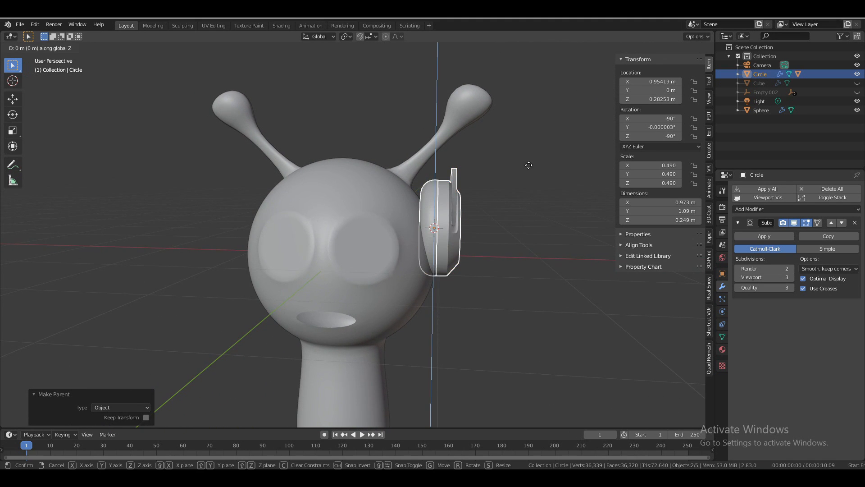
{"action": "left_click", "coordinate": [531, 180]}
{"action": "key", "text": "g"}
{"action": "key", "text": "x"}
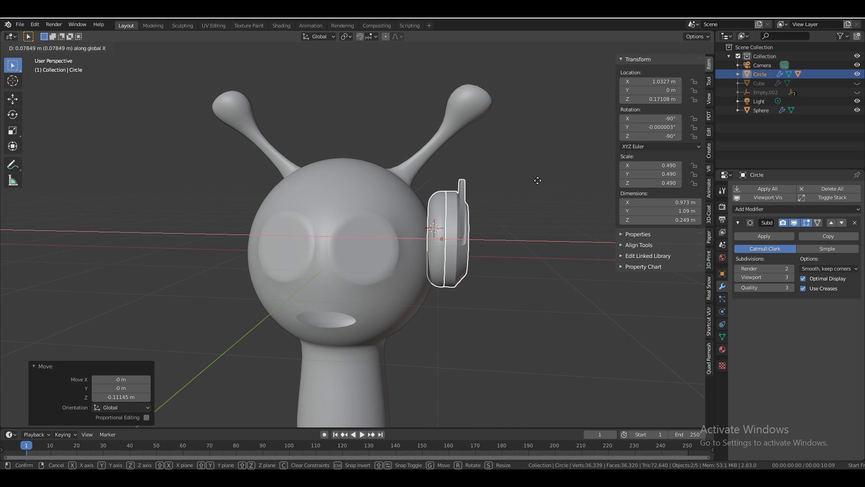
{"action": "left_click", "coordinate": [537, 180]}
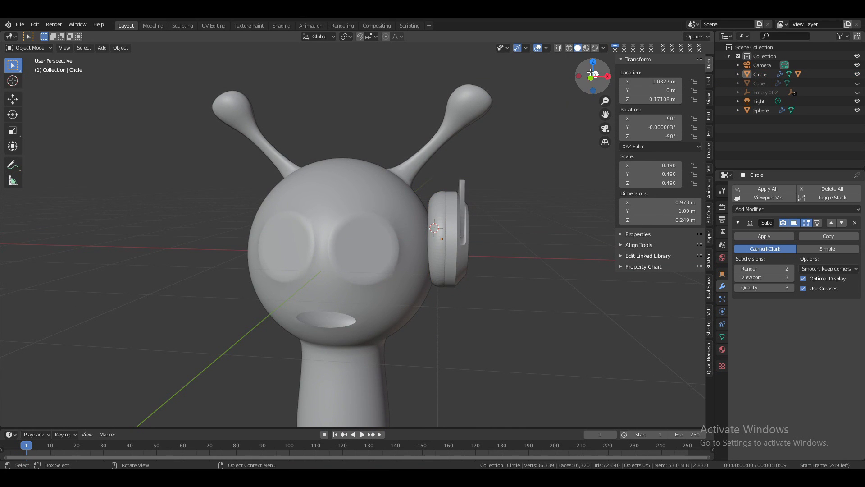
- Duplicate all of the disc and arm geometry in Edit Mode and move the copy about -2.27 m along X across the head
{"action": "left_click_drag", "start_coordinate": [593, 76], "coordinate": [510, 191]}
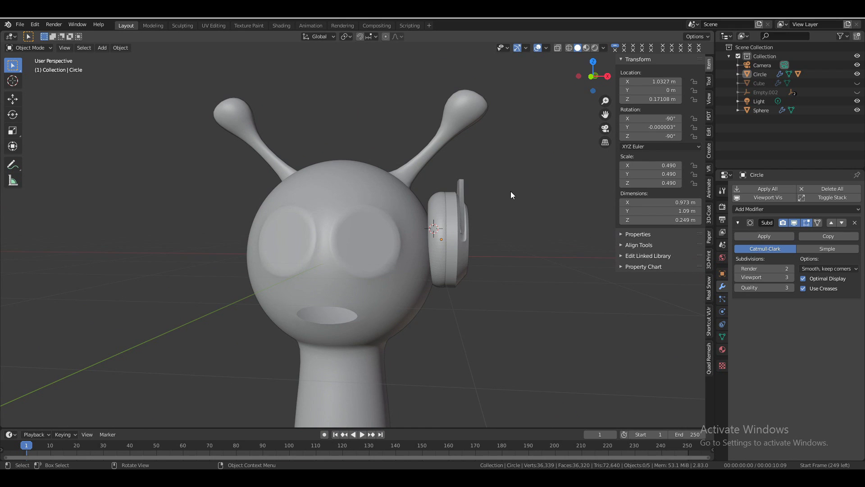
{"action": "left_click", "coordinate": [469, 229]}
{"action": "key", "text": "KP_1"}
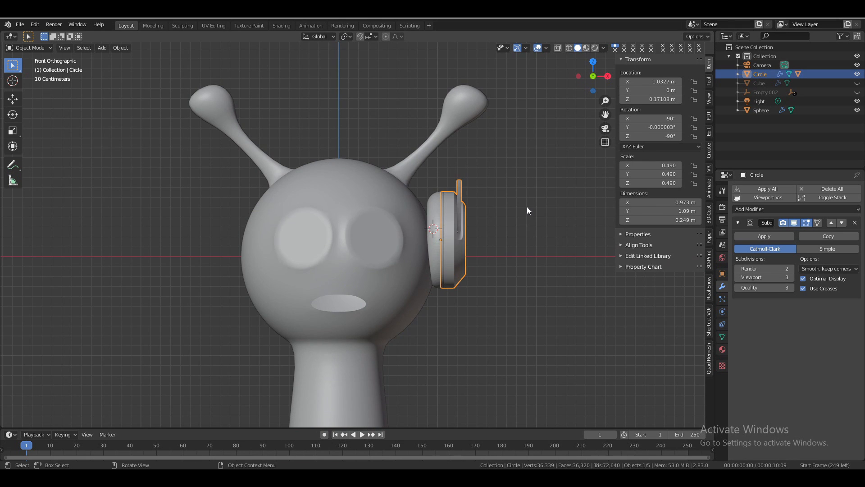
{"action": "key", "text": "Tab"}
{"action": "key", "text": "a"}
{"action": "key", "text": "a"}
{"action": "key", "text": "a"}
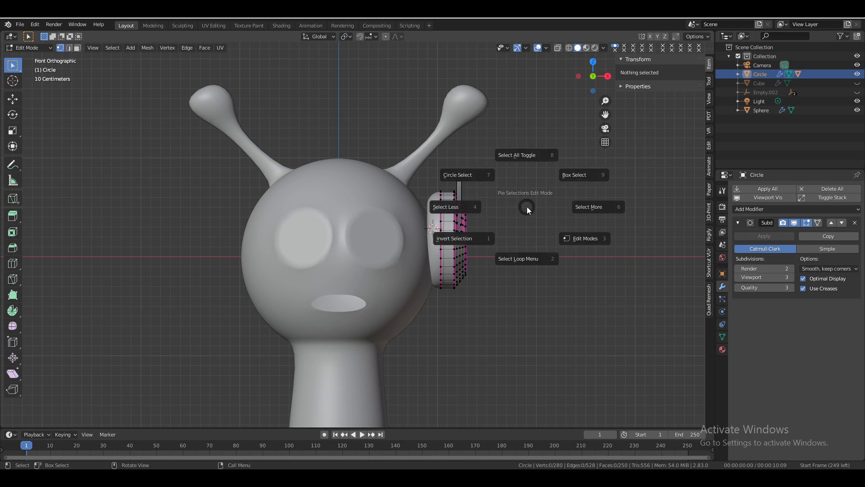
{"action": "key", "text": "8"}
{"action": "key", "text": "shift+d"}
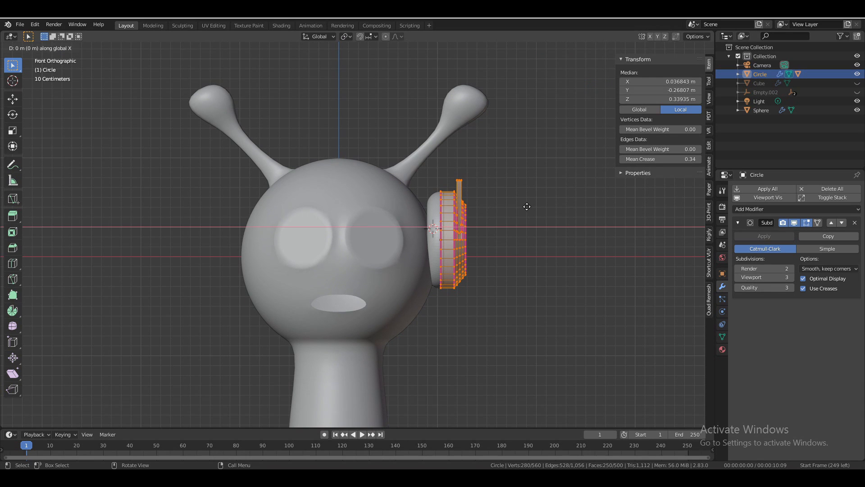
{"action": "key", "text": "x"}
{"action": "left_click", "coordinate": [302, 220]}
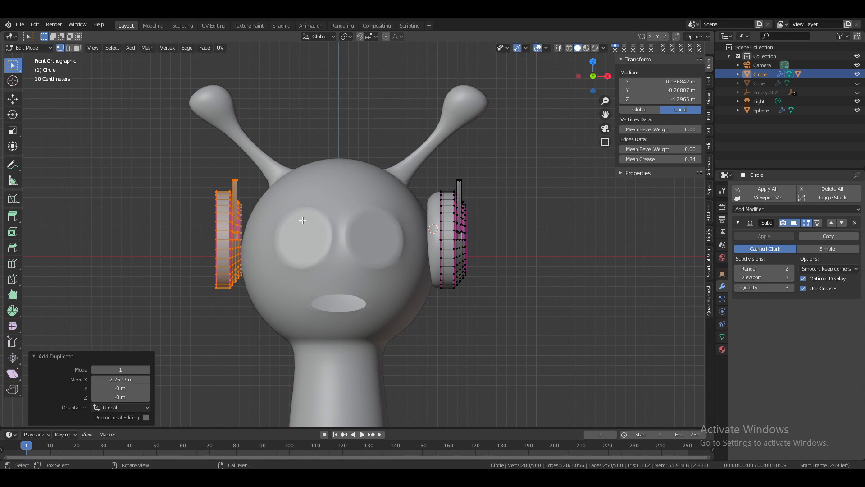
- Rotate the duplicated ear cup 180° about Z and move it about 0.28 m outward from the head along X
{"action": "type", "text": "rz180"}
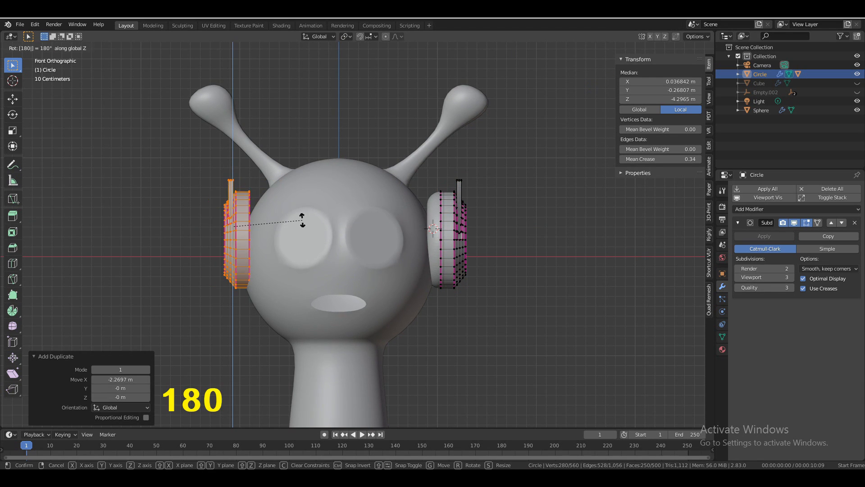
{"action": "key", "text": "Return"}
{"action": "key", "text": "g"}
{"action": "key", "text": "y"}
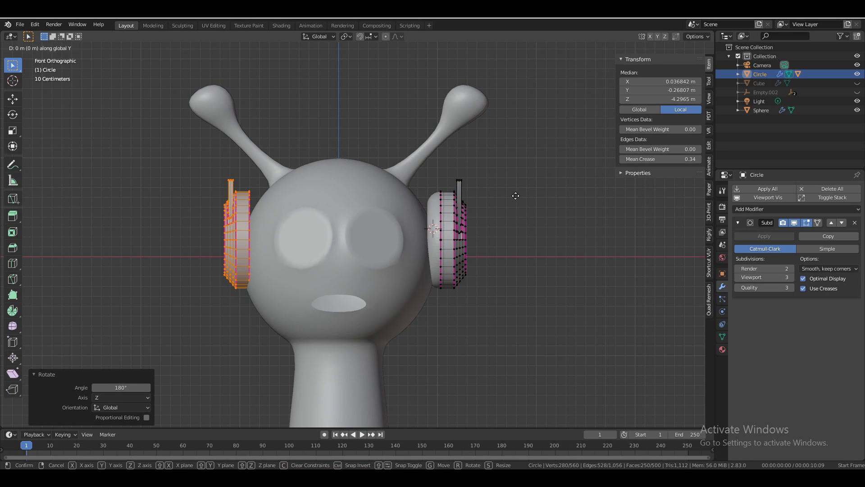
{"action": "key", "text": "x"}
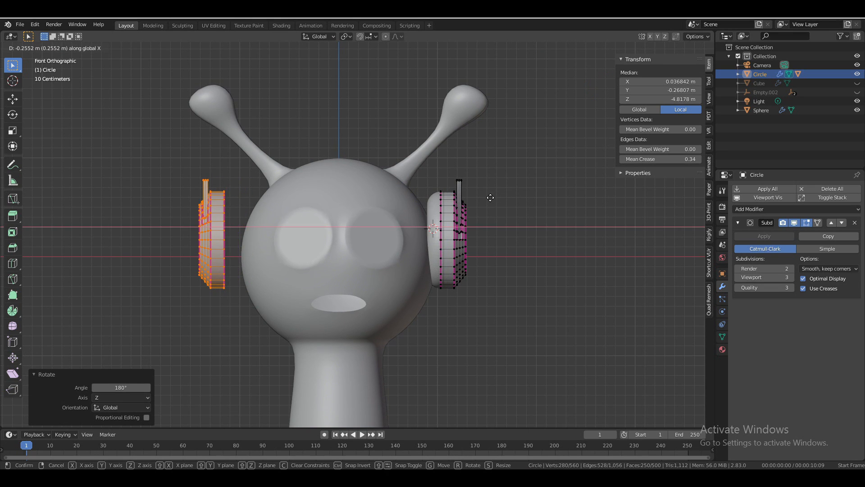
{"action": "left_click", "coordinate": [488, 198]}
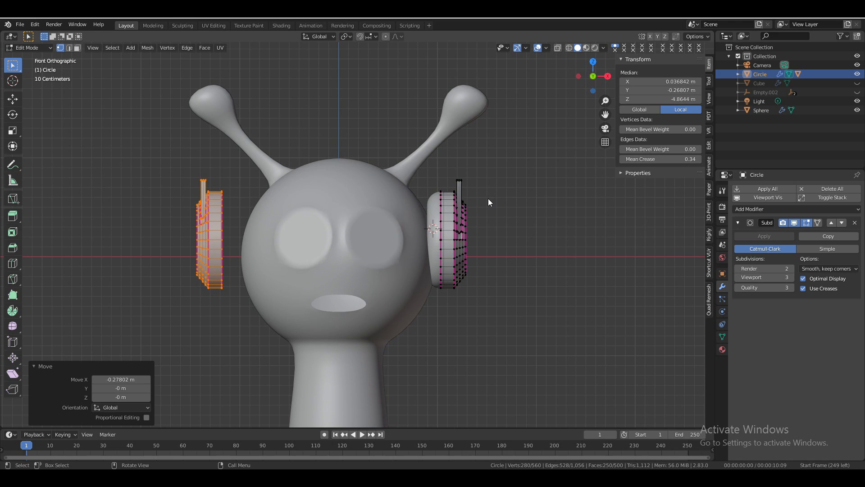
- Return to Object Mode and set the origin of the two-cup Circle object to its geometry
{"action": "key", "text": "Tab"}
{"action": "right_click", "coordinate": [465, 205]}
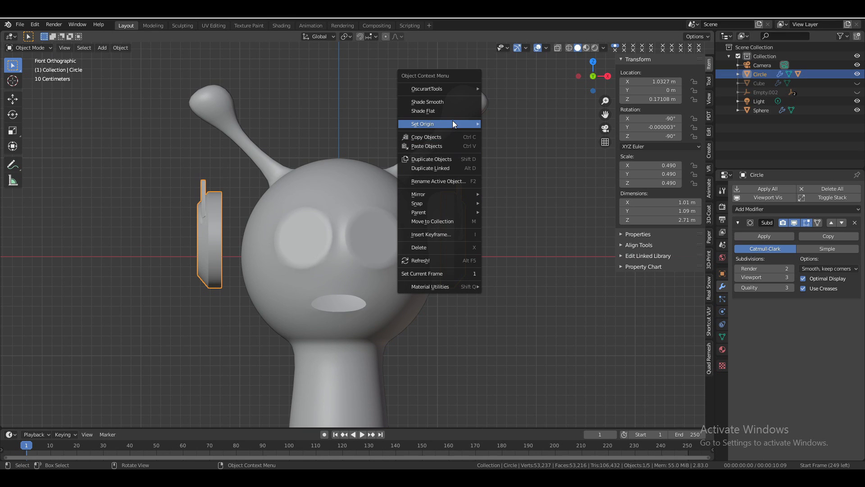
{"action": "mouse_move", "coordinate": [453, 123]}
{"action": "left_click", "coordinate": [512, 133]}
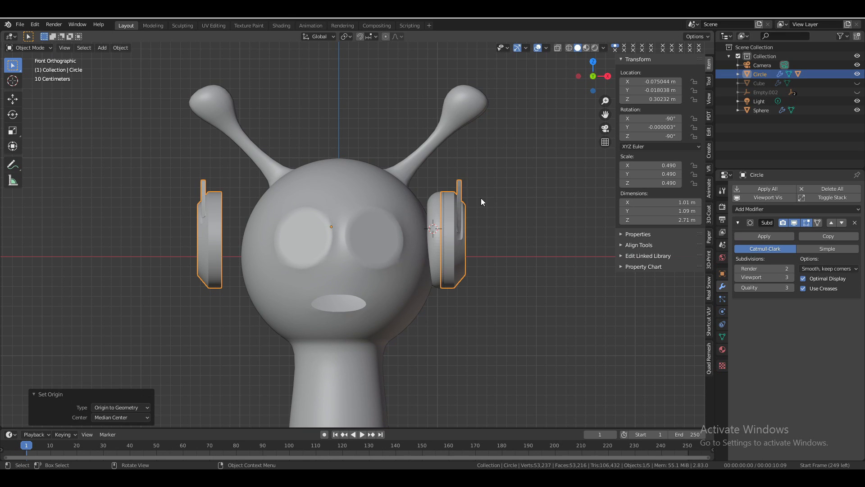
- Apply the Circle object's location, rotation and scale, and set its origin to its geometry again
{"action": "key", "text": "ctrl+a"}
{"action": "key", "text": "Escape"}
{"action": "key", "text": "ctrl+z"}
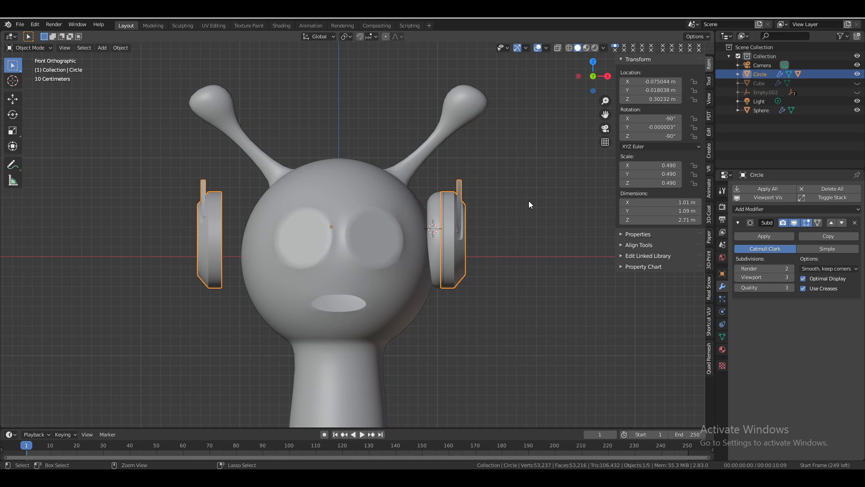
{"action": "key", "text": "ctrl+a"}
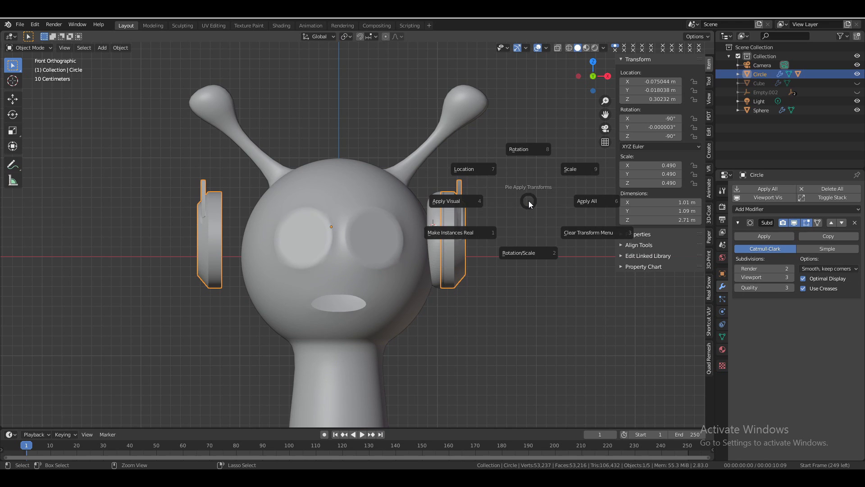
{"action": "left_click", "coordinate": [473, 169]}
{"action": "right_click", "coordinate": [386, 161]}
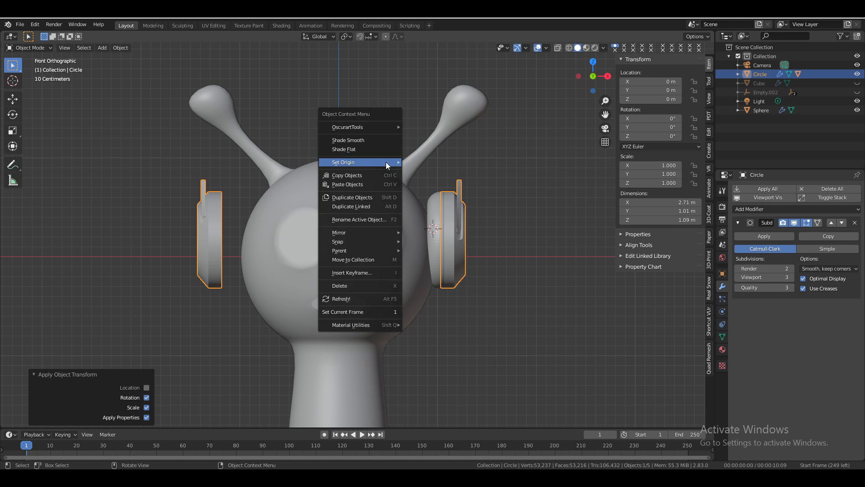
{"action": "mouse_move", "coordinate": [385, 163]}
- Add a Mirror modifier on the X axis to the torus cushion, using Sphere as the mirror object
{"action": "left_click", "coordinate": [435, 207]}
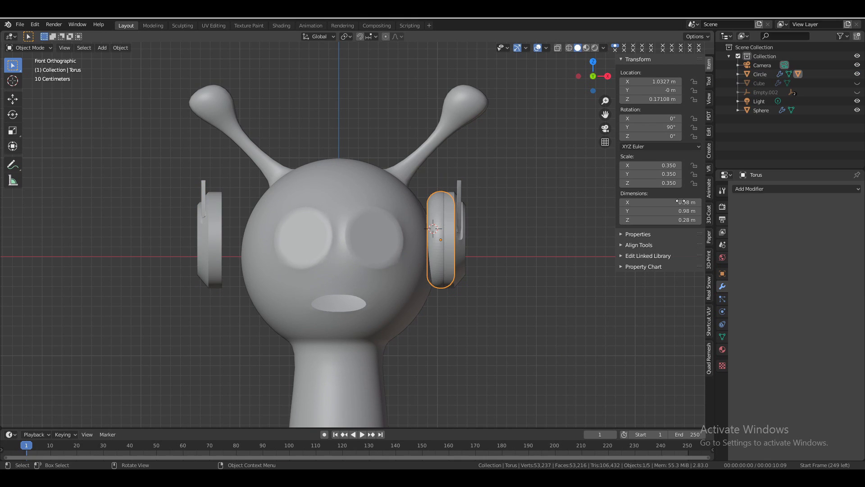
{"action": "left_click", "coordinate": [761, 189]}
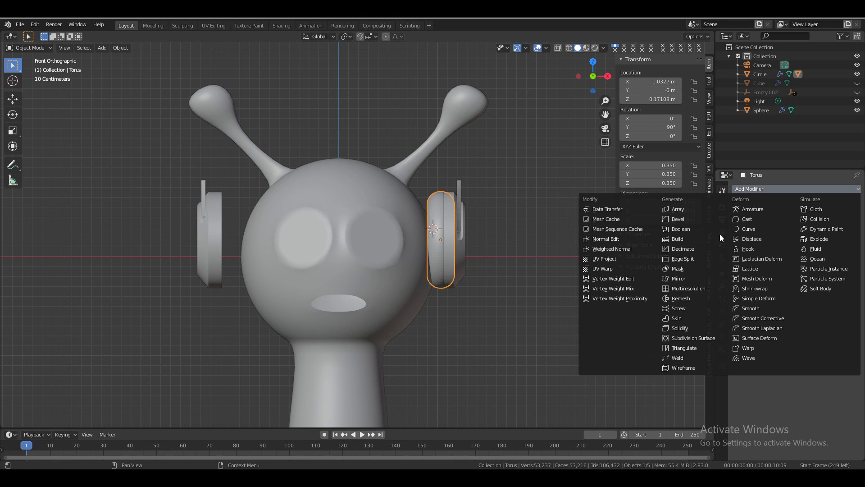
{"action": "left_click", "coordinate": [680, 278]}
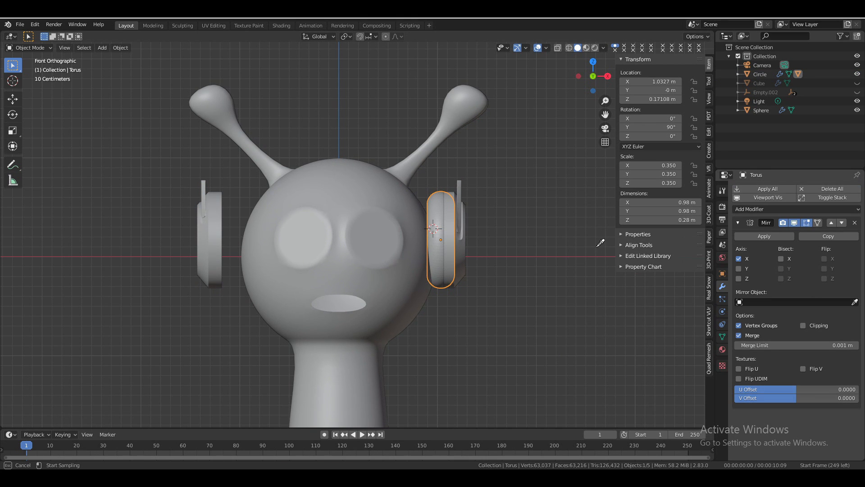
{"action": "left_click", "coordinate": [340, 250]}
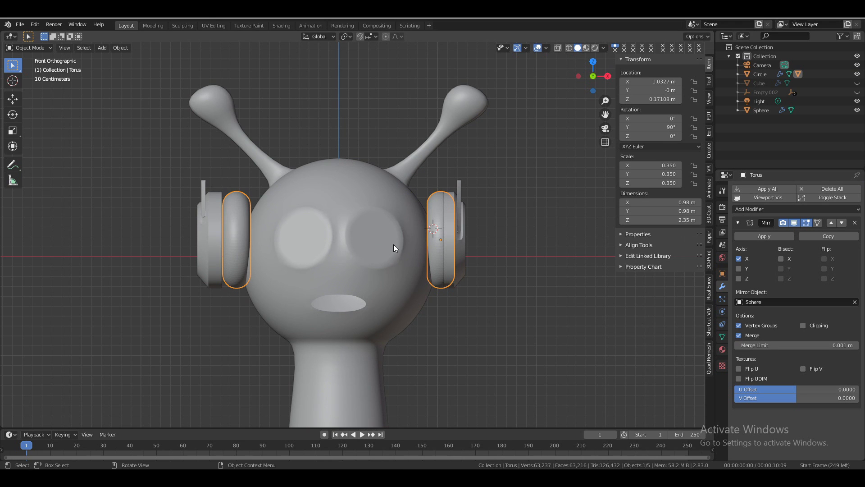
- Move the duplicated ear cup geometry about 0.096 m along X toward its mirrored cushion
{"action": "left_click", "coordinate": [211, 247]}
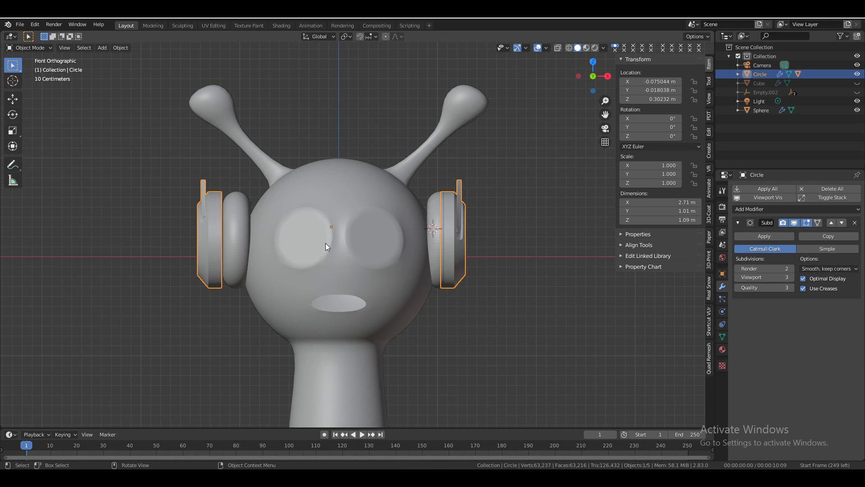
{"action": "key", "text": "Tab"}
{"action": "key", "text": "g"}
{"action": "key", "text": "x"}
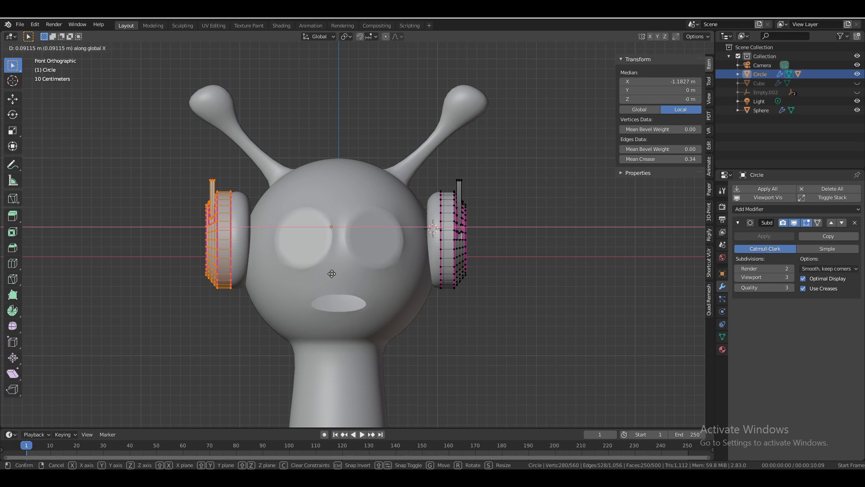
{"action": "left_click", "coordinate": [332, 274]}
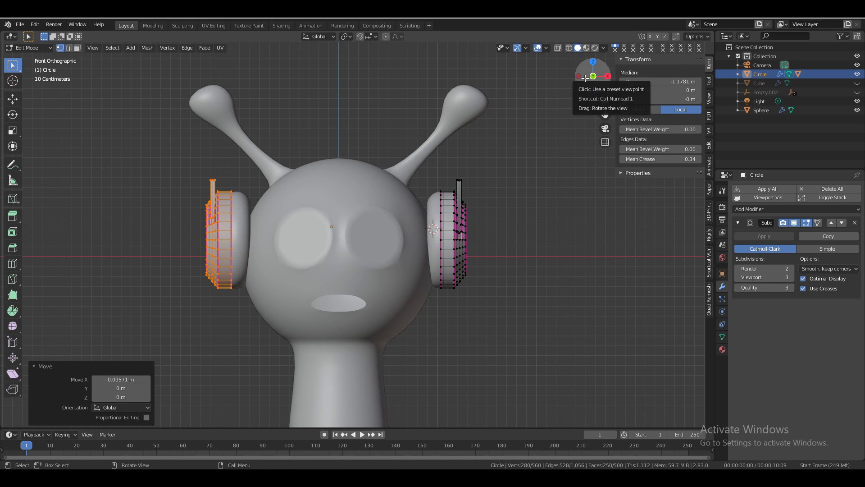
- Check the ear cup's fit from an angle and move the duplicated cup about 0.05 m further inward along X against its cushion
{"action": "left_click_drag", "start_coordinate": [585, 78], "coordinate": [427, 188]}
{"action": "key", "text": "KP_1"}
{"action": "key", "text": "Tab"}
{"action": "scroll", "coordinate": [426, 188], "scroll_direction": "up", "scroll_amount": 1}
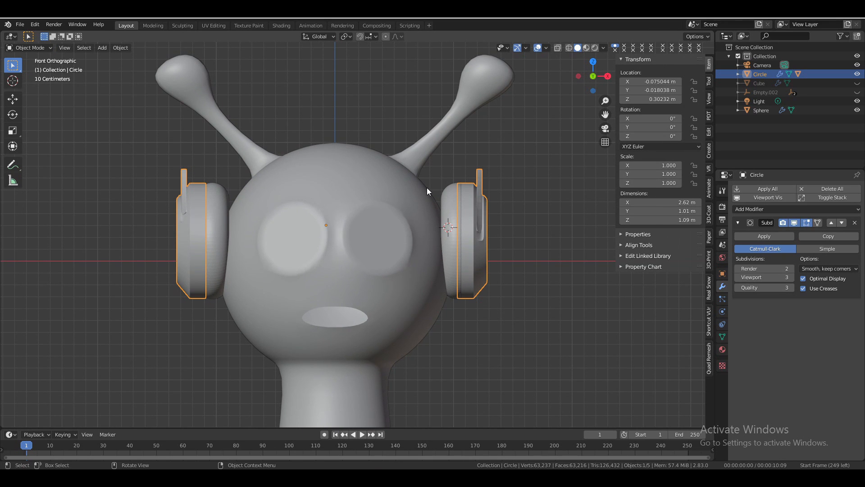
{"action": "key", "text": "Tab"}
{"action": "key", "text": "g"}
{"action": "key", "text": "x"}
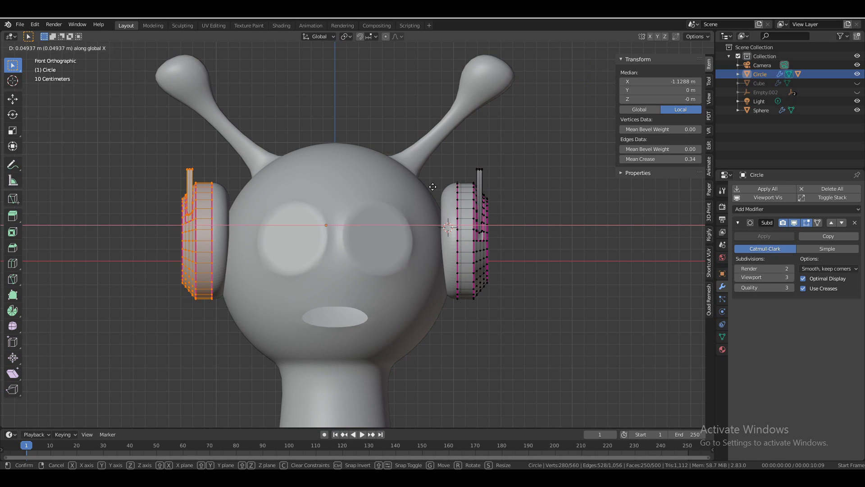
{"action": "left_click", "coordinate": [433, 188]}
{"action": "key", "text": "Tab"}
- Select the top end faces of both ear cup arms in face mode, using X-ray to reach all of them
{"action": "left_click", "coordinate": [591, 76]}
{"action": "left_click_drag", "start_coordinate": [591, 77], "coordinate": [547, 176]}
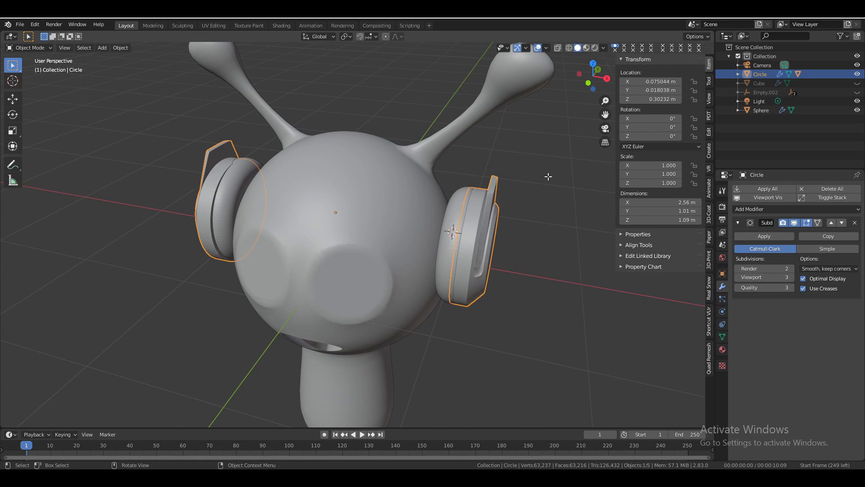
{"action": "key", "text": "Tab"}
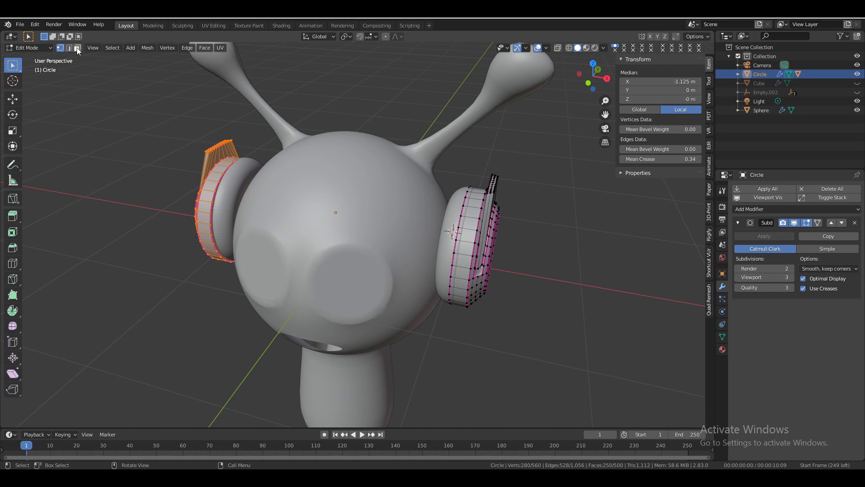
{"action": "scroll", "coordinate": [496, 124], "scroll_direction": "up", "scroll_amount": 1}
{"action": "left_click_drag", "start_coordinate": [590, 84], "coordinate": [554, 169]}
{"action": "left_click_drag", "start_coordinate": [594, 80], "coordinate": [607, 50]}
{"action": "key", "text": "alt+z"}
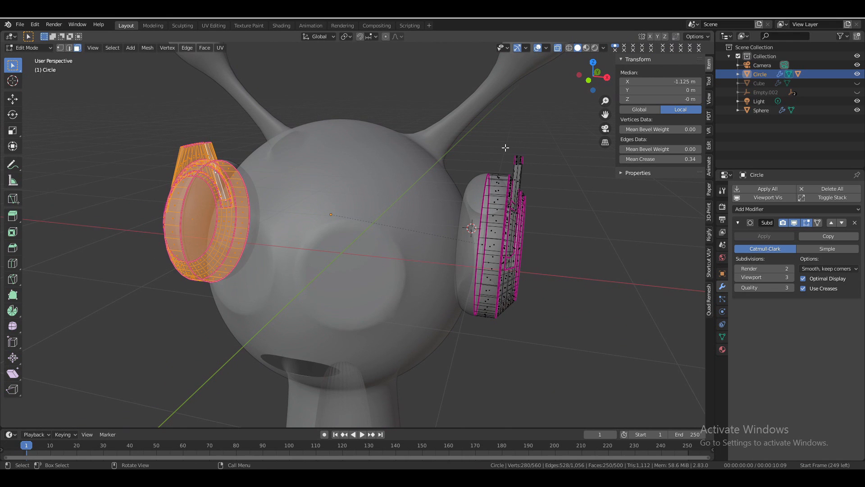
{"action": "left_click_drag", "start_coordinate": [529, 165], "coordinate": [529, 166]}
{"action": "left_click_drag", "start_coordinate": [598, 72], "coordinate": [470, 108]}
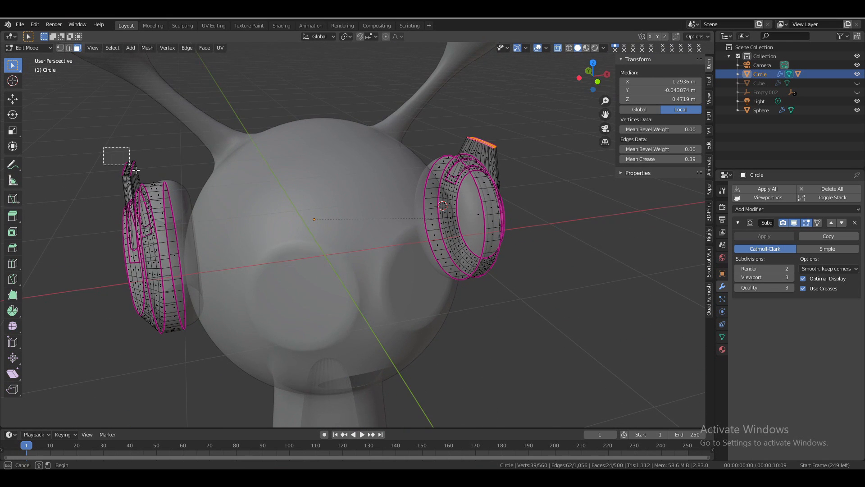
{"action": "left_click_drag", "start_coordinate": [136, 170], "coordinate": [136, 170], "text": "shift"}
{"action": "left_click_drag", "start_coordinate": [593, 74], "coordinate": [374, 198]}
{"action": "key", "text": "alt+z"}
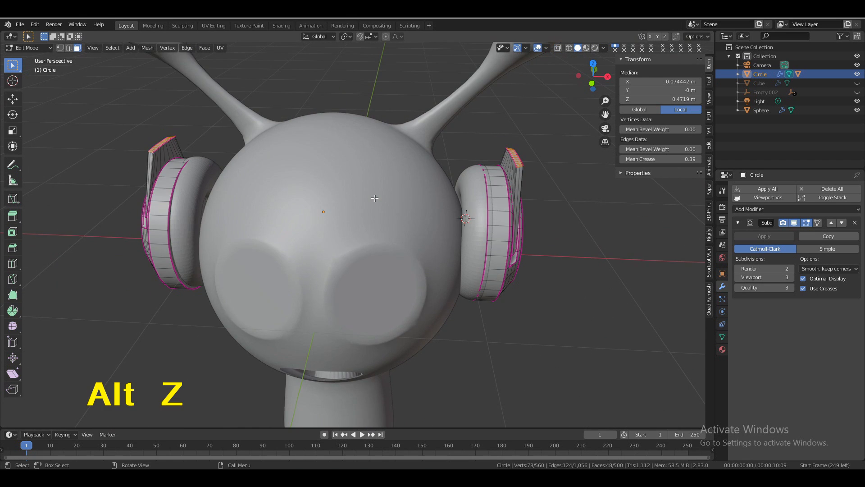
- Bridge the two arms' end faces with 5 cuts using Blend Path interpolation, and hide the Sphere character to see the band
{"action": "scroll", "coordinate": [374, 198], "scroll_direction": "down", "scroll_amount": 3}
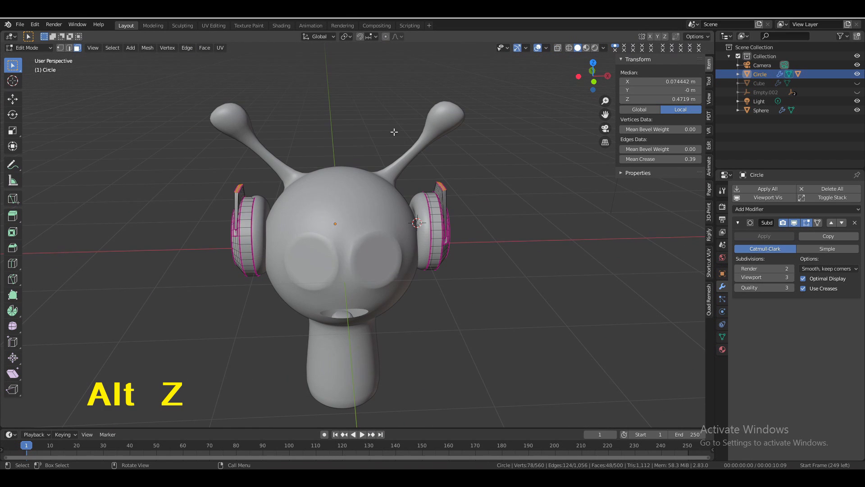
{"action": "left_click", "coordinate": [189, 50]}
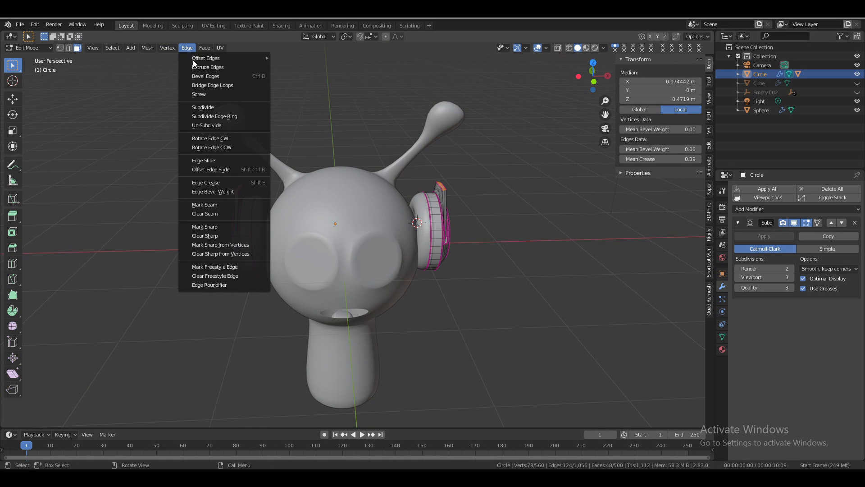
{"action": "left_click", "coordinate": [203, 85]}
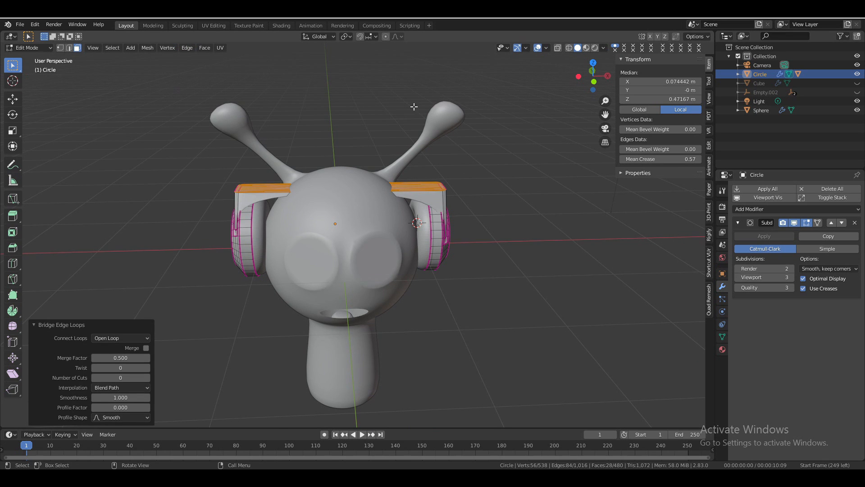
{"action": "left_click", "coordinate": [857, 110]}
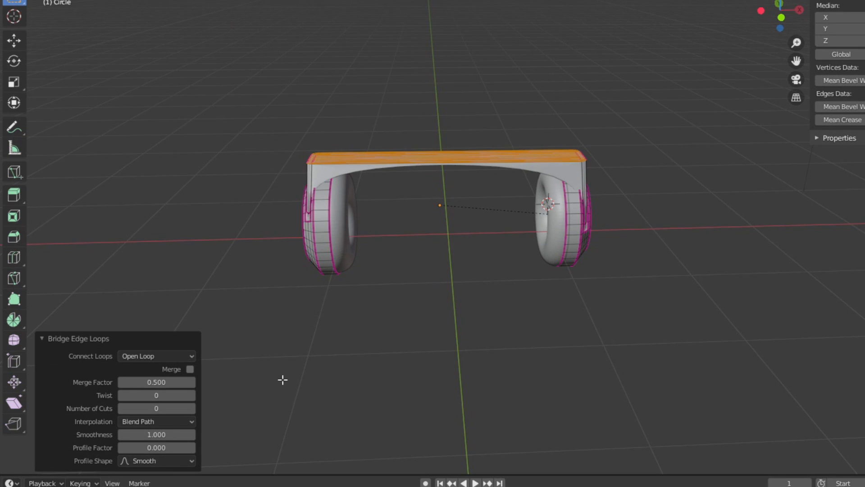
{"action": "mouse_move", "coordinate": [156, 408]}
{"action": "left_mouse_down"}
{"action": "mouse_move", "coordinate": [183, 408]}
{"action": "mouse_move", "coordinate": [169, 408]}
{"action": "left_mouse_up"}
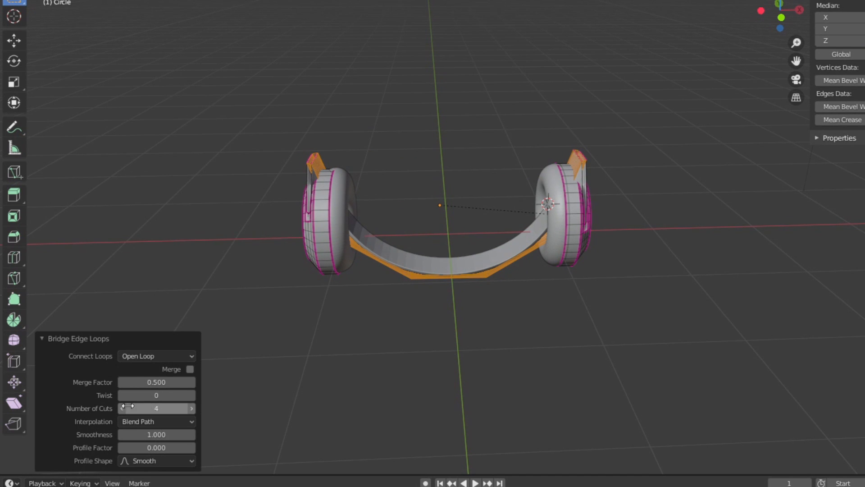
{"action": "left_click", "coordinate": [192, 408]}
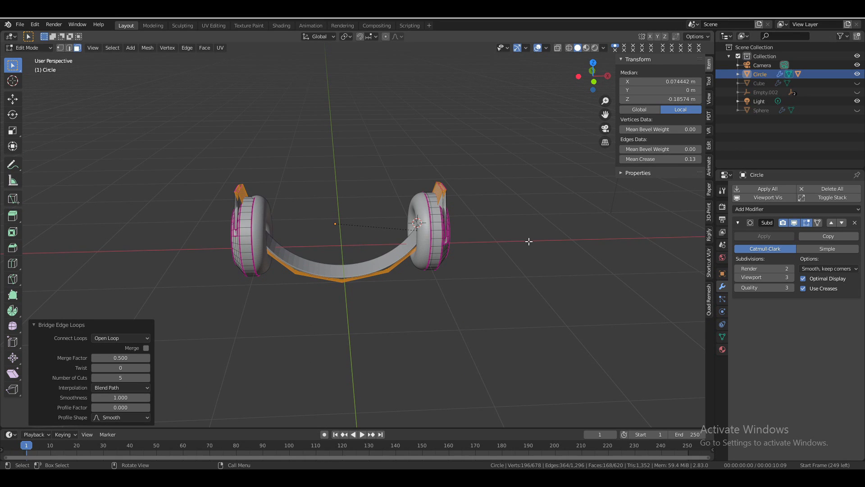
- Flip the bridged headband upright by scaling it -0.738 along Z, and raise it 1.0947 m along Z above the ear cups
{"action": "key", "text": "s"}
{"action": "key", "text": "z"}
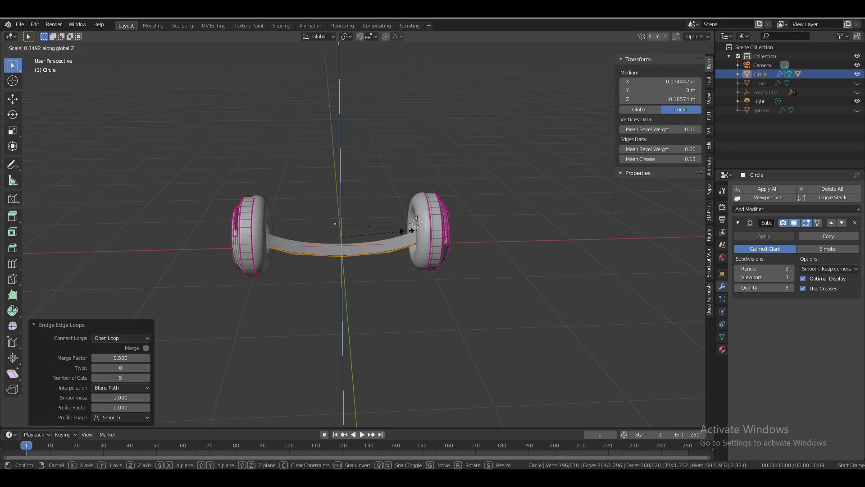
{"action": "left_click", "coordinate": [208, 198]}
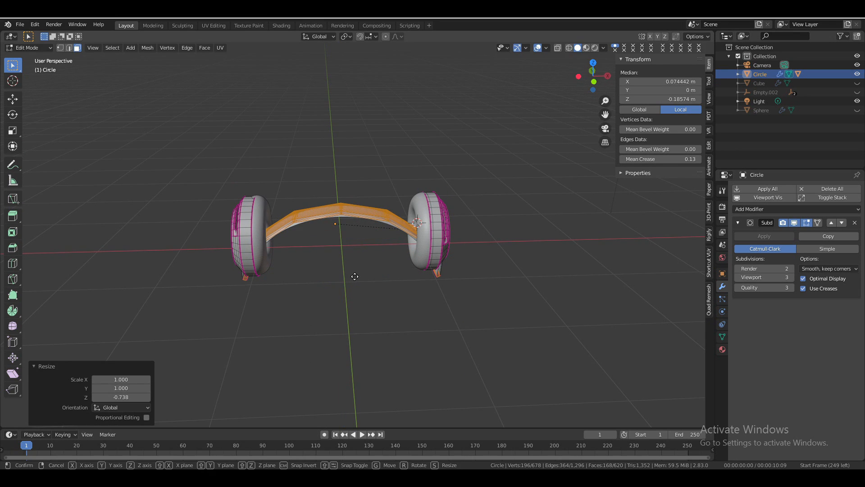
{"action": "key", "text": "g"}
{"action": "key", "text": "z"}
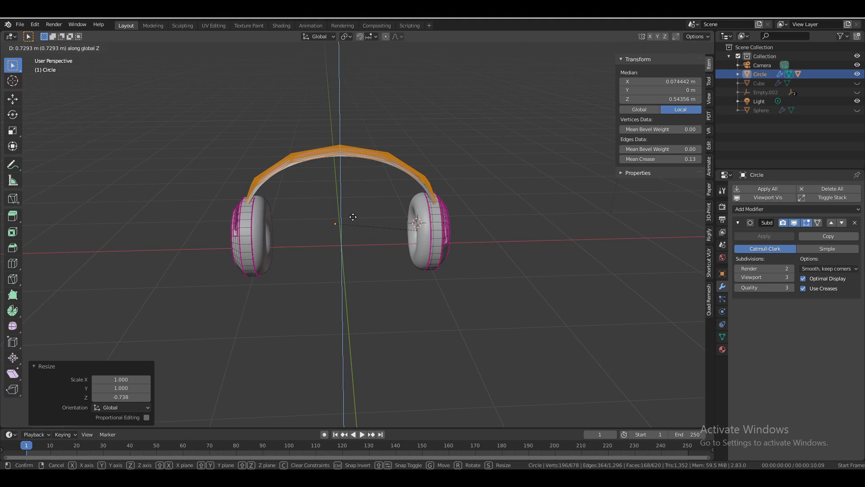
{"action": "left_click", "coordinate": [349, 189]}
- Scale the headband 1.378 along Z, leave Edit Mode and unhide the Sphere character to check the fit
{"action": "key", "text": "s"}
{"action": "key", "text": "z"}
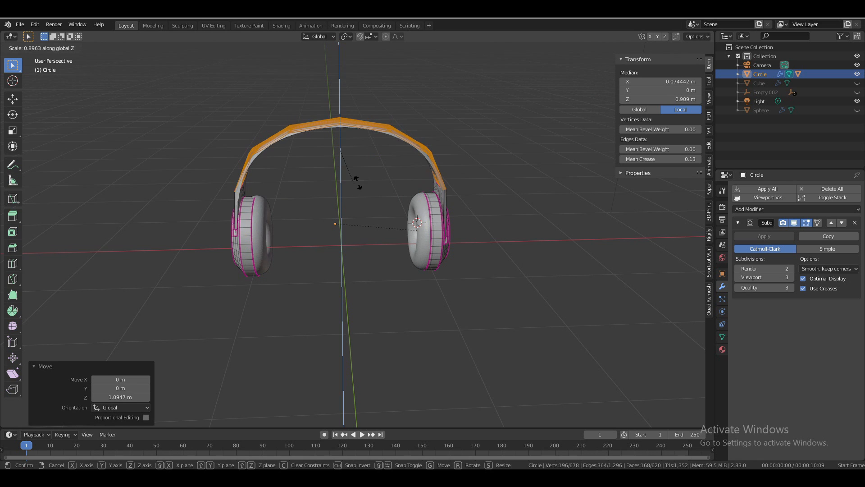
{"action": "left_click", "coordinate": [356, 204]}
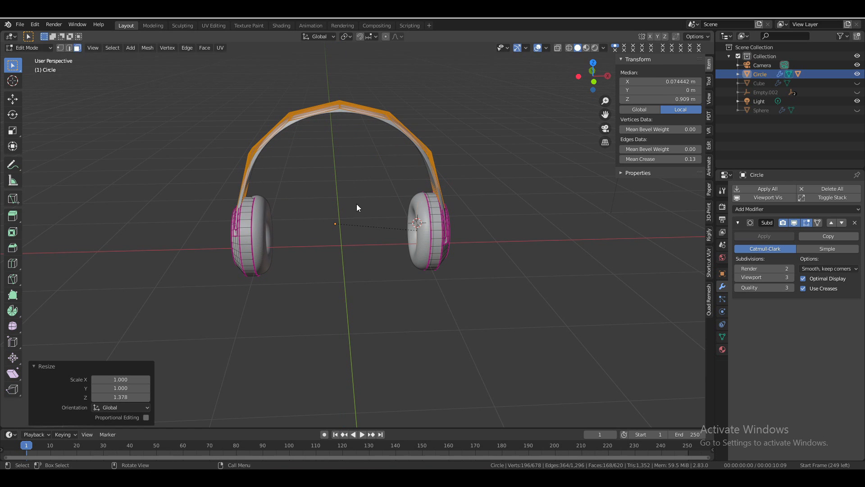
{"action": "key", "text": "Tab"}
{"action": "mouse_move", "coordinate": [591, 77]}
{"action": "left_mouse_down"}
{"action": "mouse_move", "coordinate": [517, 77]}
{"action": "mouse_move", "coordinate": [580, 76]}
{"action": "left_mouse_up"}
{"action": "left_click", "coordinate": [857, 110]}
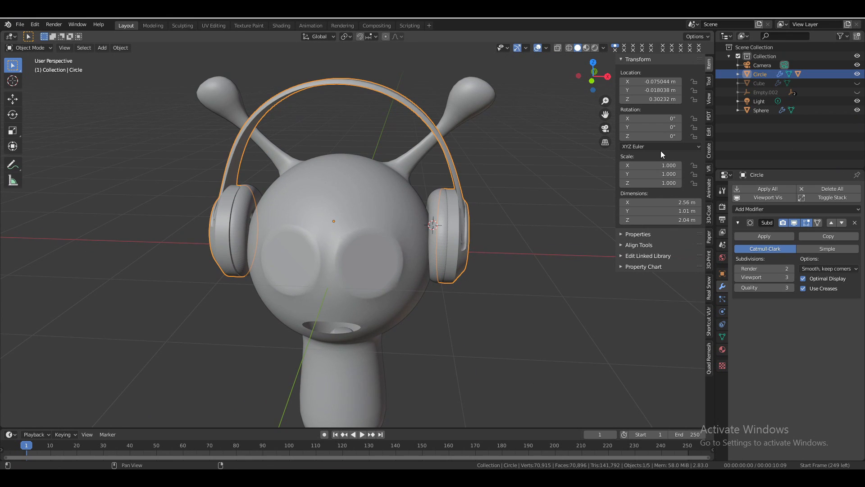
- Hide the Sphere again and turn off the Subdivision modifier's viewport display while editing the headphones mesh
{"action": "left_click", "coordinate": [857, 109]}
{"action": "key", "text": "Tab"}
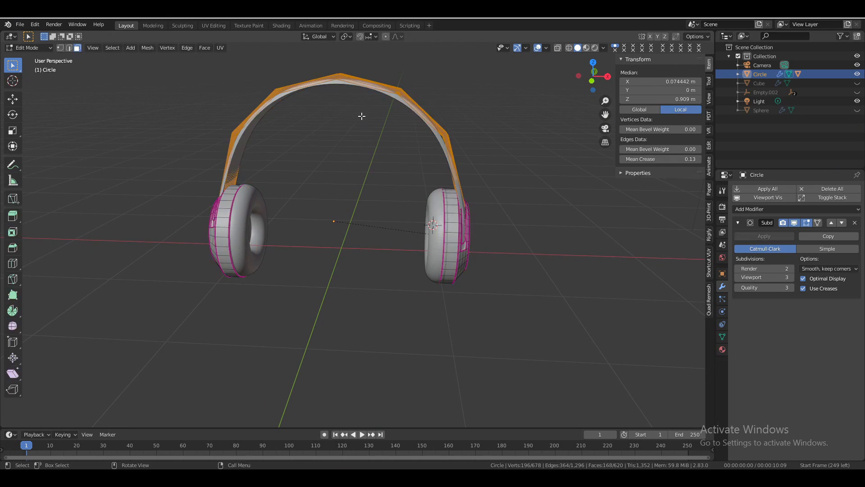
{"action": "mouse_move", "coordinate": [592, 81]}
{"action": "left_mouse_down"}
{"action": "mouse_move", "coordinate": [568, 81]}
{"action": "mouse_move", "coordinate": [666, 81]}
{"action": "mouse_move", "coordinate": [591, 78]}
{"action": "left_mouse_up"}
{"action": "left_click", "coordinate": [793, 223]}
{"action": "scroll", "coordinate": [366, 139], "scroll_direction": "up", "scroll_amount": 2}
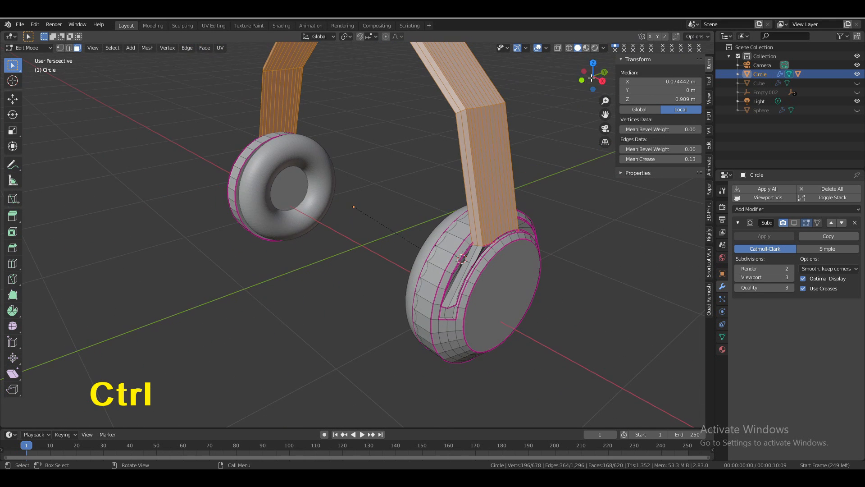
- Deselect the broad outer faces of the headband segments all the way around from one ear cup to the other
{"action": "left_click_drag", "start_coordinate": [506, 173], "coordinate": [511, 179], "text": "ctrl"}
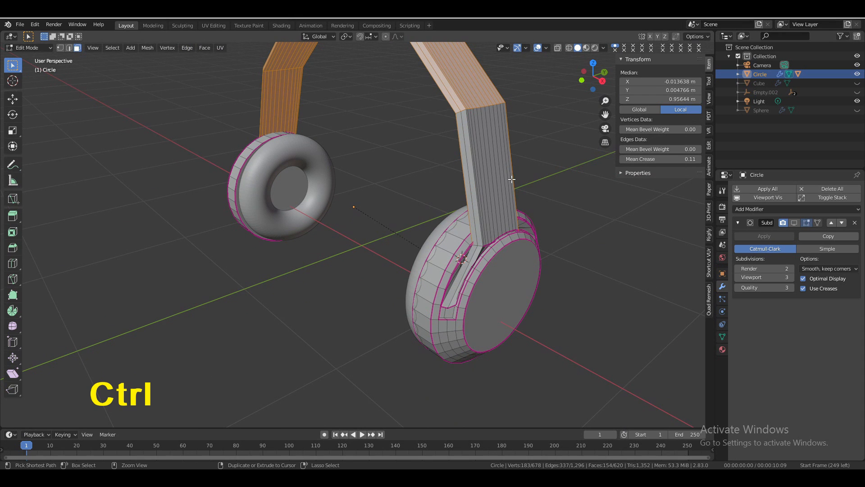
{"action": "left_click_drag", "start_coordinate": [440, 87], "coordinate": [450, 106], "text": "ctrl"}
{"action": "left_click_drag", "start_coordinate": [605, 115], "coordinate": [666, 209]}
{"action": "left_click_drag", "start_coordinate": [453, 146], "coordinate": [467, 163], "text": "ctrl"}
{"action": "left_click_drag", "start_coordinate": [592, 78], "coordinate": [675, 82]}
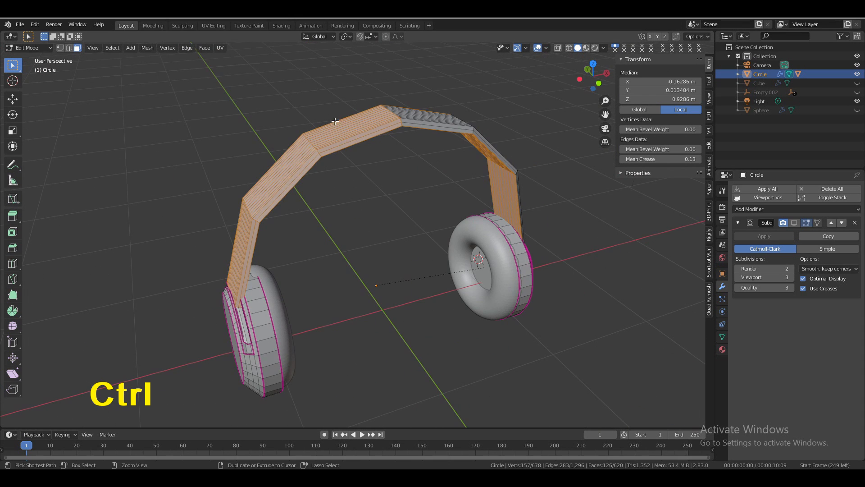
{"action": "left_click_drag", "start_coordinate": [334, 122], "coordinate": [349, 140], "text": "ctrl"}
{"action": "left_click_drag", "start_coordinate": [284, 153], "coordinate": [301, 179], "text": "ctrl"}
{"action": "left_click_drag", "start_coordinate": [234, 241], "coordinate": [253, 263], "text": "ctrl"}
- Deselect the narrow side faces along both edges of the headband, keeping only its inner faces selected
{"action": "left_click_drag", "start_coordinate": [593, 77], "coordinate": [712, 75]}
{"action": "left_click_drag", "start_coordinate": [340, 174], "coordinate": [356, 191], "text": "ctrl"}
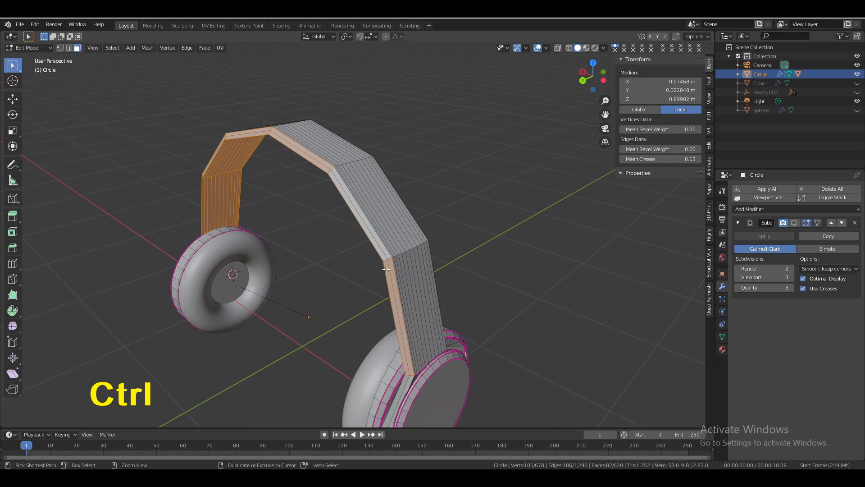
{"action": "left_click_drag", "start_coordinate": [592, 77], "coordinate": [607, 58]}
{"action": "left_click_drag", "start_coordinate": [238, 176], "coordinate": [253, 193], "text": "ctrl"}
{"action": "left_click_drag", "start_coordinate": [592, 78], "coordinate": [645, 77]}
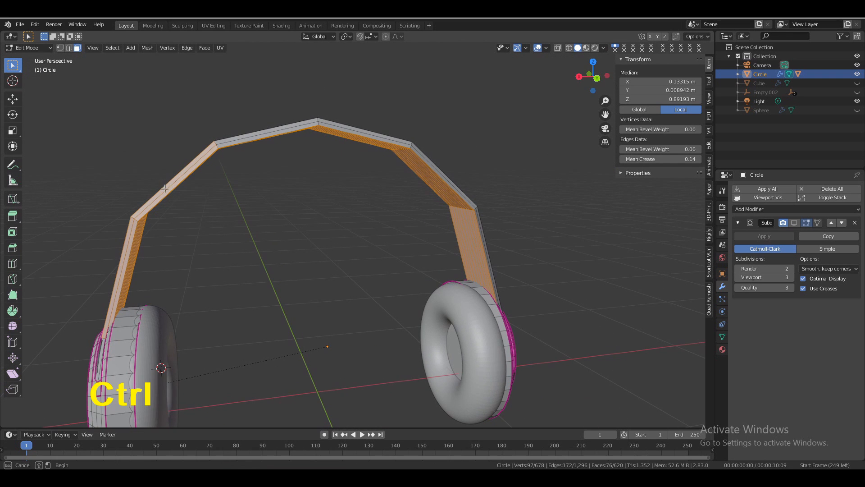
{"action": "left_click_drag", "start_coordinate": [168, 174], "coordinate": [179, 185], "text": "ctrl"}
{"action": "left_click_drag", "start_coordinate": [114, 266], "coordinate": [124, 279], "text": "ctrl"}
{"action": "left_click_drag", "start_coordinate": [168, 174], "coordinate": [180, 189], "text": "ctrl"}
{"action": "mouse_move", "coordinate": [595, 77]}
{"action": "left_mouse_down"}
{"action": "mouse_move", "coordinate": [623, 76]}
{"action": "mouse_move", "coordinate": [669, 107]}
{"action": "mouse_move", "coordinate": [631, 103]}
{"action": "mouse_move", "coordinate": [586, 76]}
{"action": "left_mouse_up"}
- Extrude the headband's inner faces -0.14356 m along local Z, and scale them about 0.87 along X and 0.964 along Z
{"action": "key", "text": "e"}
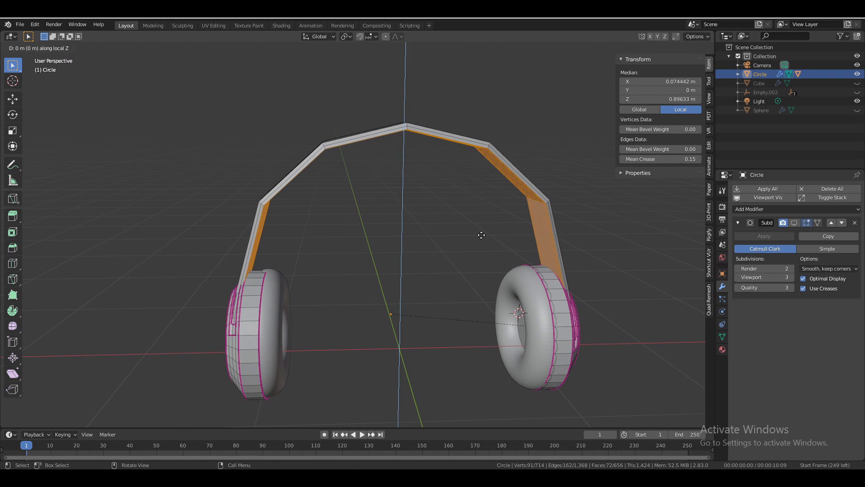
{"action": "left_click", "coordinate": [482, 253]}
{"action": "key", "text": "s"}
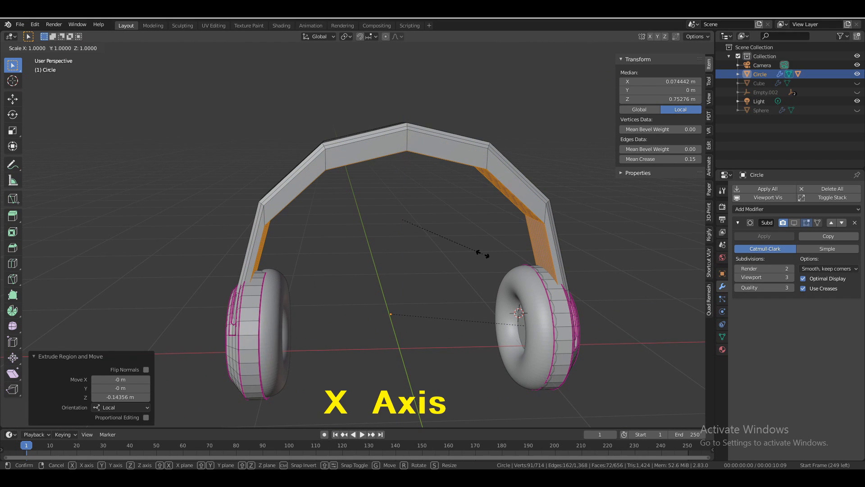
{"action": "key", "text": "x"}
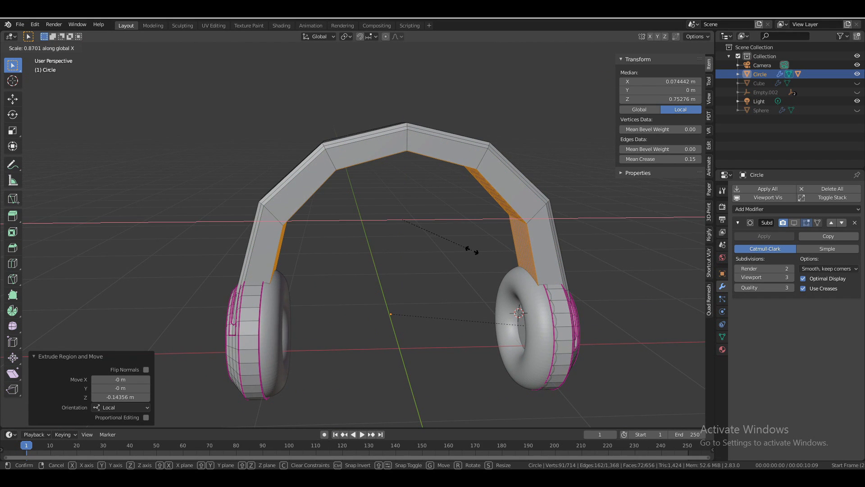
{"action": "key", "text": "z"}
{"action": "left_click", "coordinate": [473, 250]}
- Move the extruded inner faces about 0.353 m up along Z
{"action": "key", "text": "g"}
{"action": "key", "text": "z"}
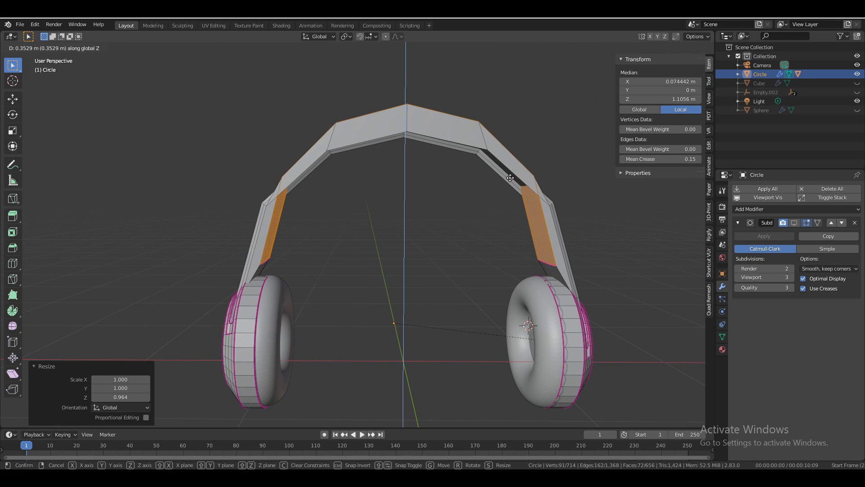
{"action": "left_click", "coordinate": [510, 178]}
- Deselect the lowest inner faces on both headband arms and move the remaining inner faces -0.3022 m along Z
{"action": "left_click_drag", "start_coordinate": [248, 254], "coordinate": [312, 285], "text": "ctrl"}
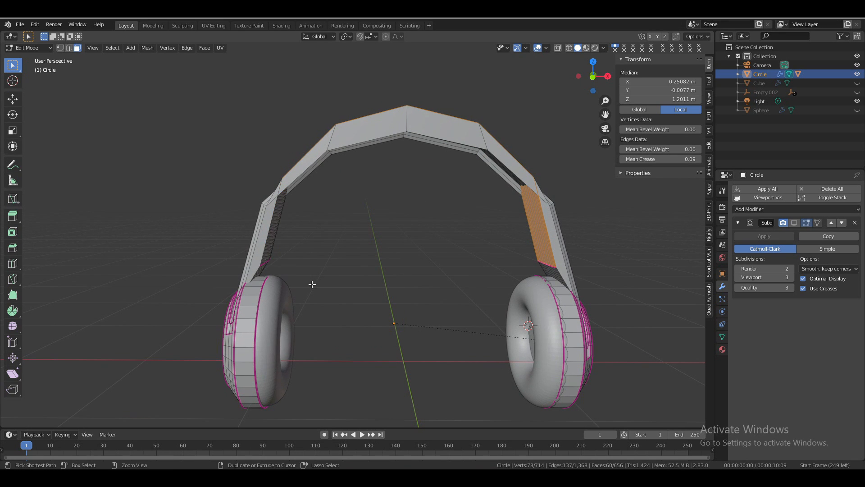
{"action": "left_click_drag", "start_coordinate": [515, 250], "coordinate": [594, 295], "text": "ctrl"}
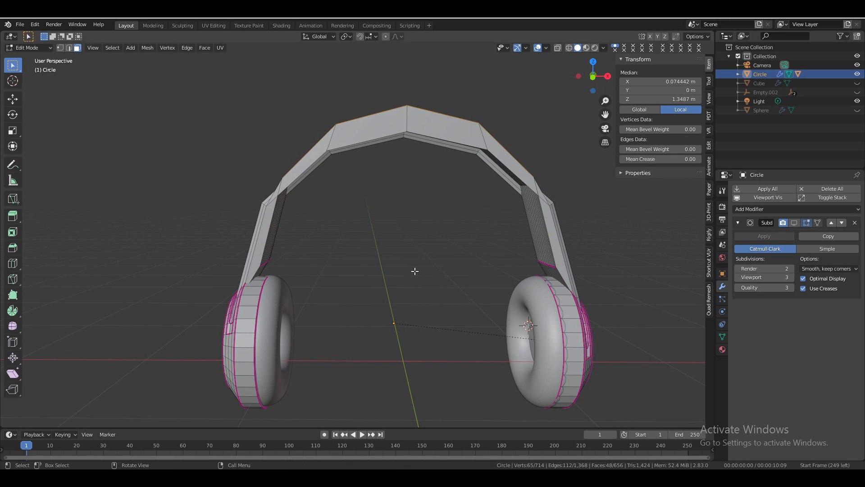
{"action": "key", "text": "g"}
{"action": "key", "text": "z"}
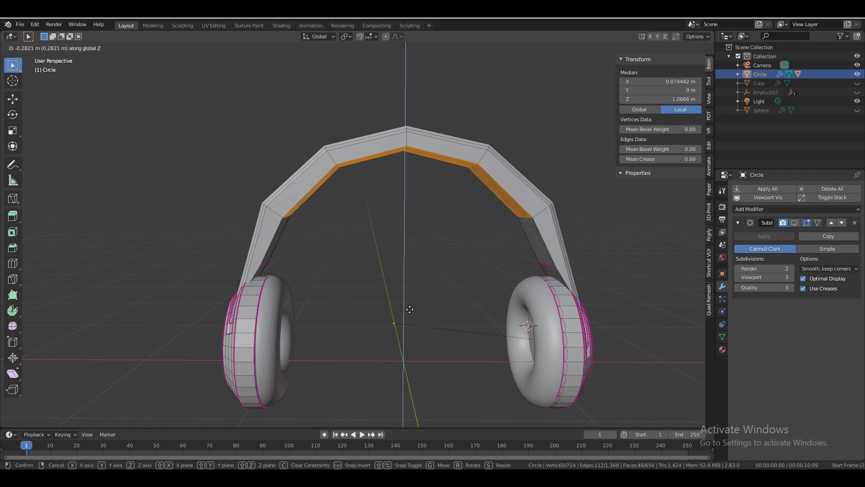
{"action": "left_click", "coordinate": [409, 312]}
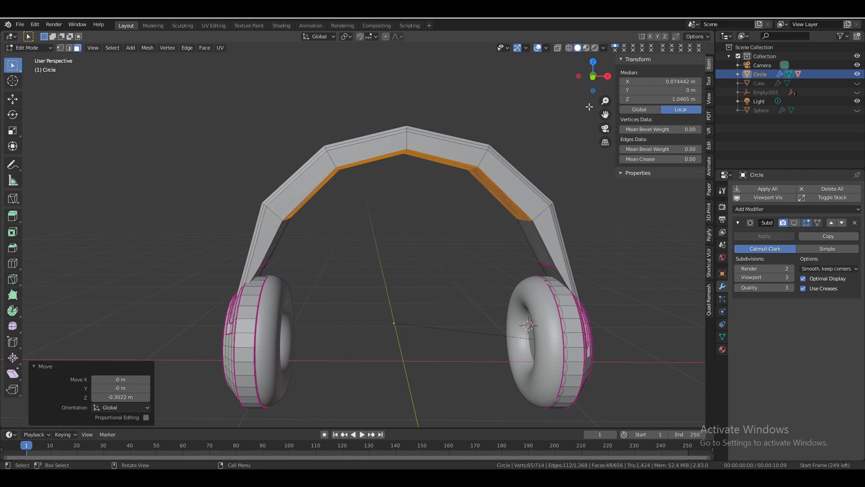
- Return to Object Mode and turn the Subdivision modifier's viewport display back on to inspect the smoothed headband
{"action": "middle_click_drag", "start_coordinate": [590, 106], "coordinate": [506, 175]}
{"action": "key", "text": "Tab"}
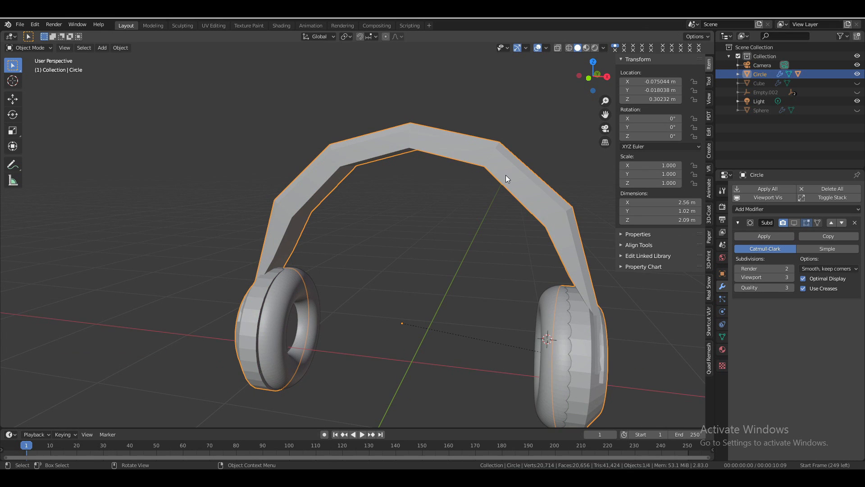
{"action": "left_click", "coordinate": [793, 223]}
{"action": "left_click_drag", "start_coordinate": [593, 75], "coordinate": [498, 94]}
{"action": "scroll", "coordinate": [429, 206], "scroll_direction": "down", "scroll_amount": 1}
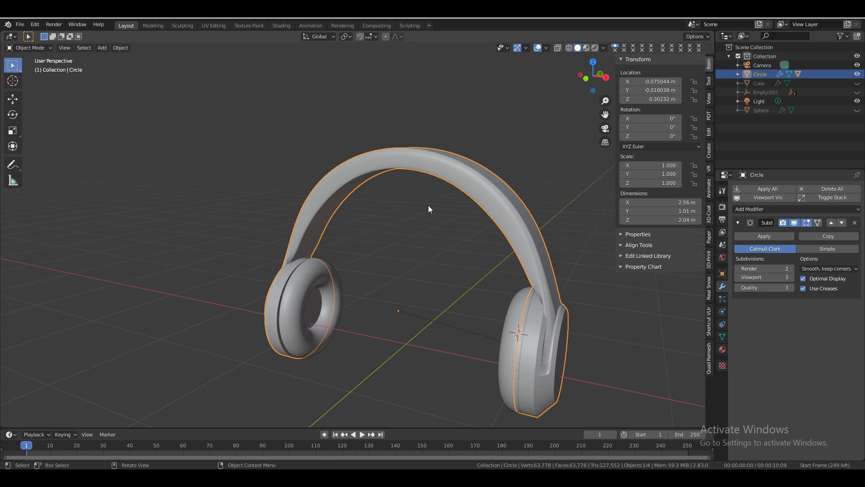
{"action": "mouse_move", "coordinate": [604, 78]}
{"action": "left_mouse_down"}
{"action": "mouse_move", "coordinate": [568, 75]}
{"action": "mouse_move", "coordinate": [605, 72]}
{"action": "left_mouse_up"}
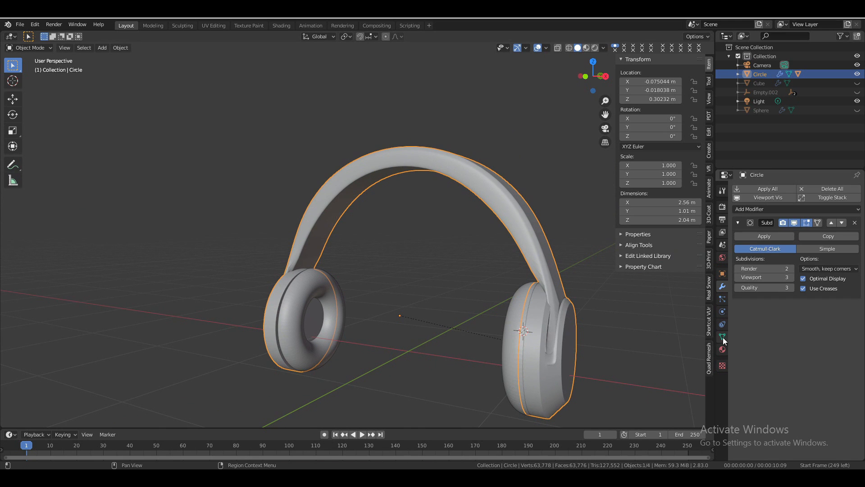
- Switch to Material Preview shading and give the headphones body a new material with a yellow base color
{"action": "left_click", "coordinate": [722, 349]}
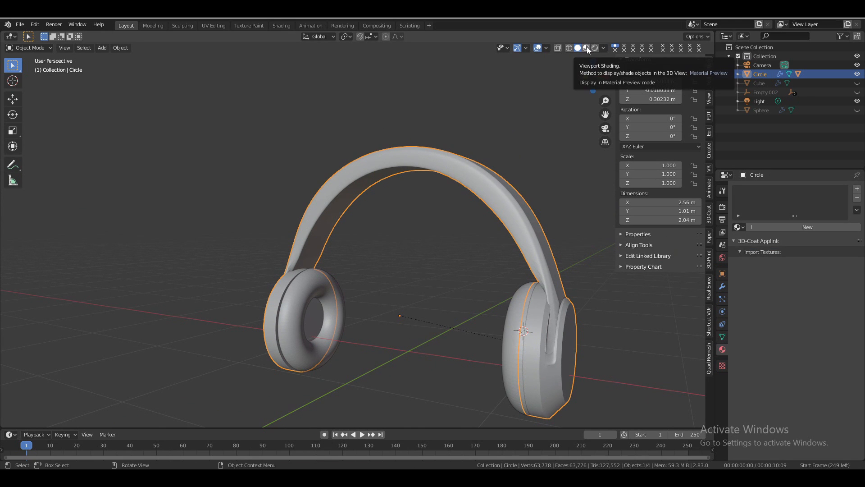
{"action": "left_click", "coordinate": [586, 48]}
{"action": "left_click", "coordinate": [777, 227]}
{"action": "left_click", "coordinate": [807, 318]}
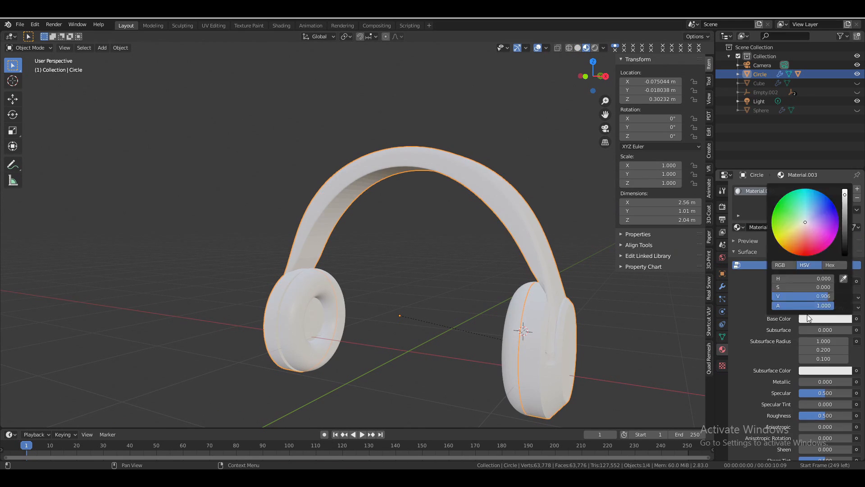
{"action": "left_click", "coordinate": [782, 243]}
- Select the Torus ear cushions and give them a new material with a black base color
{"action": "left_click", "coordinate": [509, 307]}
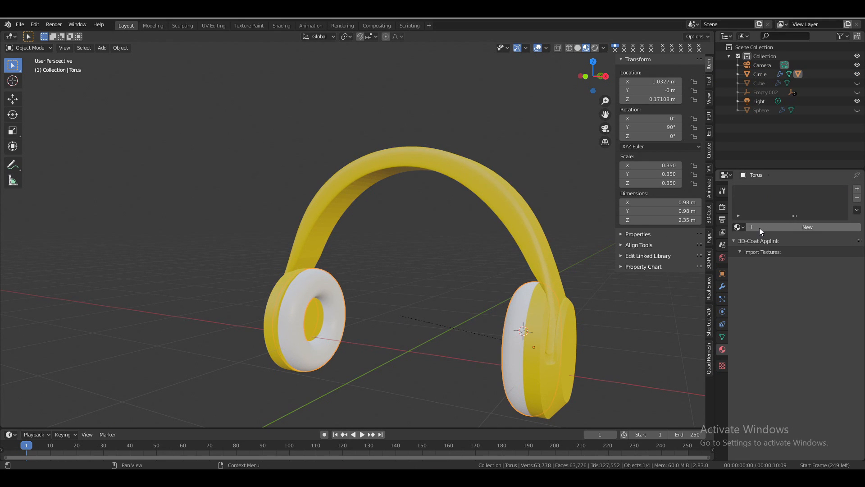
{"action": "left_click", "coordinate": [739, 227]}
{"action": "left_click", "coordinate": [776, 228]}
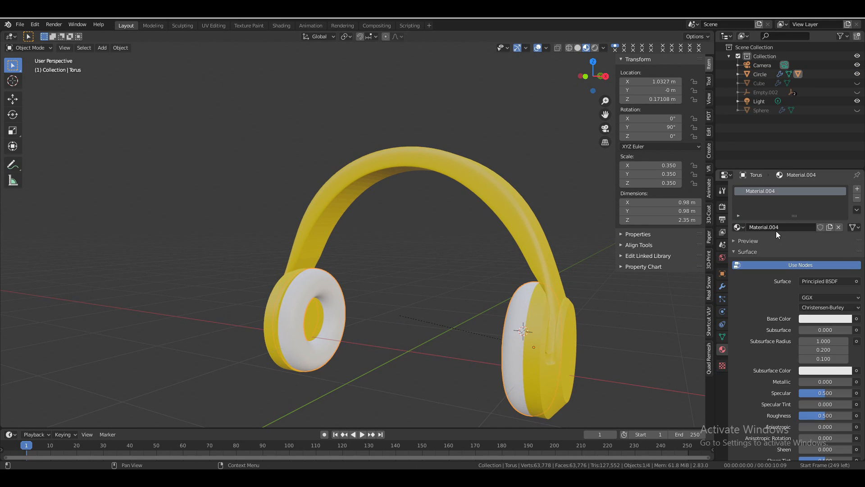
{"action": "left_click", "coordinate": [810, 318]}
{"action": "left_click_drag", "start_coordinate": [843, 237], "coordinate": [849, 259]}
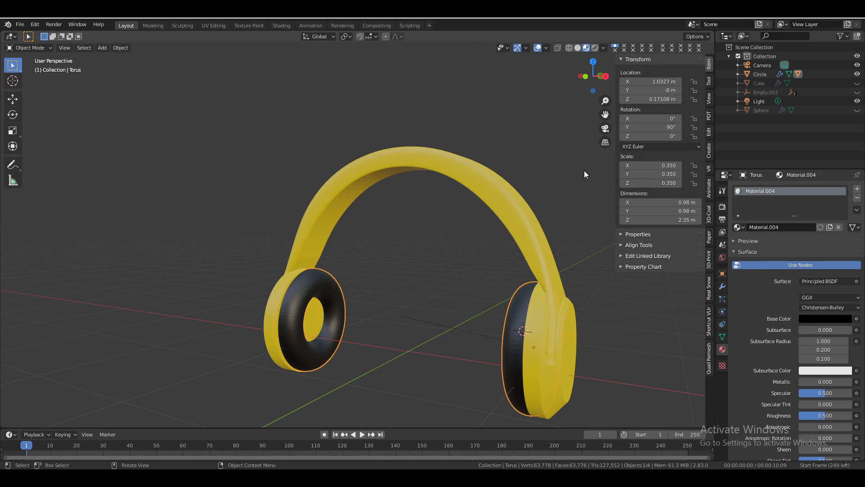
- Deselect the cushions, and unhide the Sphere character and the Cube hair to see them with the headphones
{"action": "left_click", "coordinate": [584, 157]}
{"action": "mouse_move", "coordinate": [591, 72]}
{"action": "left_mouse_down"}
{"action": "mouse_move", "coordinate": [577, 75]}
{"action": "mouse_move", "coordinate": [585, 76]}
{"action": "left_mouse_up"}
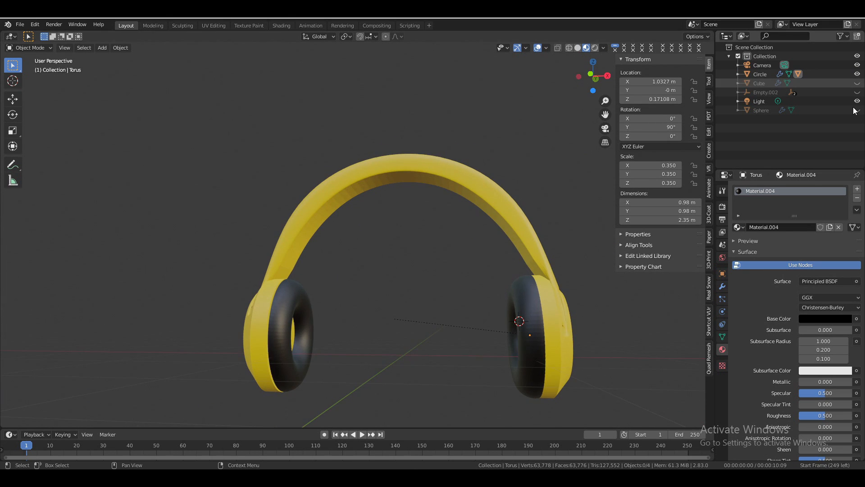
{"action": "left_click", "coordinate": [857, 110]}
{"action": "scroll", "coordinate": [525, 260], "scroll_direction": "down", "scroll_amount": 3}
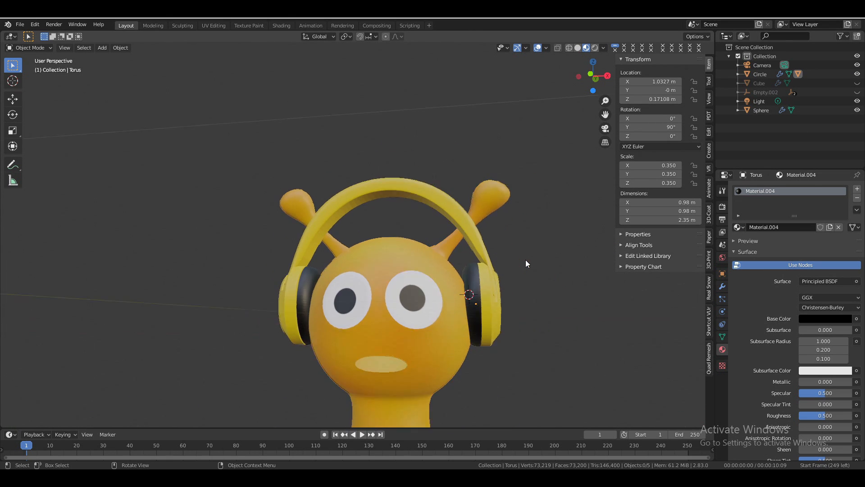
{"action": "mouse_move", "coordinate": [598, 82]}
{"action": "left_mouse_down"}
{"action": "mouse_move", "coordinate": [568, 95]}
{"action": "mouse_move", "coordinate": [604, 96]}
{"action": "mouse_move", "coordinate": [595, 77]}
{"action": "mouse_move", "coordinate": [547, 75]}
{"action": "mouse_move", "coordinate": [584, 77]}
{"action": "mouse_move", "coordinate": [586, 87]}
{"action": "mouse_move", "coordinate": [589, 74]}
{"action": "left_mouse_up"}
{"action": "scroll", "coordinate": [507, 167], "scroll_direction": "down", "scroll_amount": 1}
{"action": "scroll", "coordinate": [507, 163], "scroll_direction": "down", "scroll_amount": 1}
{"action": "left_click", "coordinate": [857, 83]}
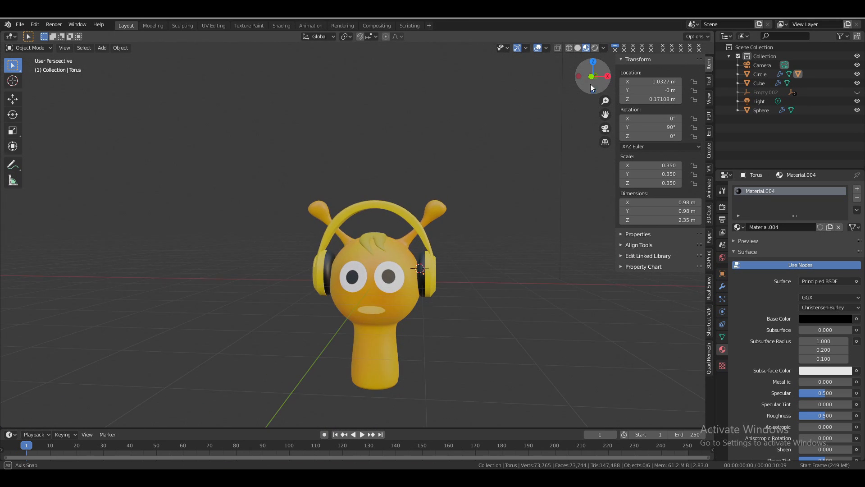
- Unhide Empty.002 and its child empties, and turn off the viewport overlays to view the finished character
{"action": "left_click", "coordinate": [857, 92]}
{"action": "left_click", "coordinate": [738, 91]}
{"action": "left_click_drag", "start_coordinate": [856, 102], "coordinate": [857, 111]}
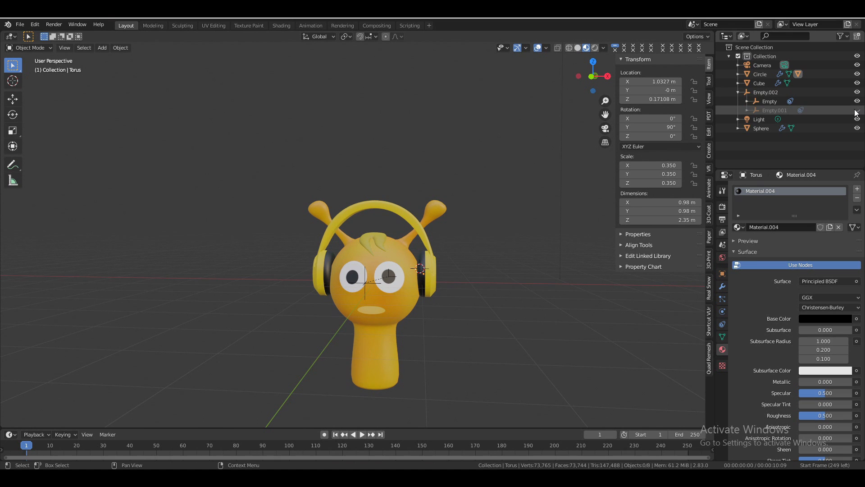
{"action": "scroll", "coordinate": [559, 248], "scroll_direction": "up", "scroll_amount": 3}
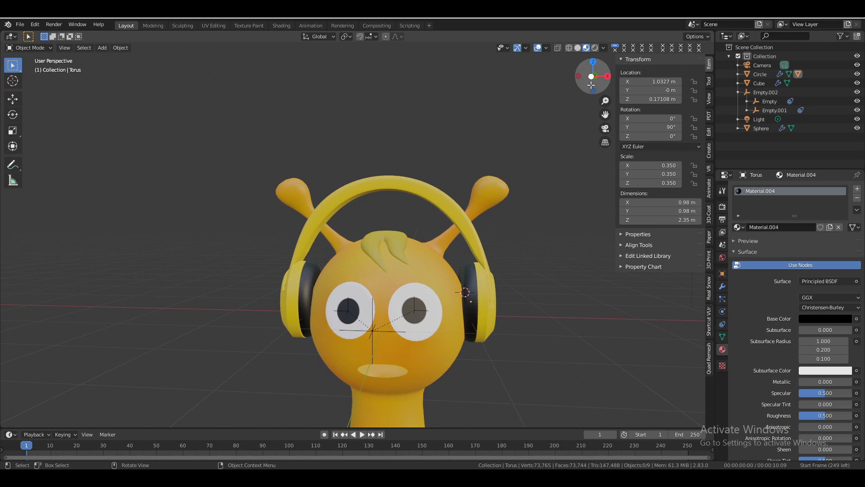
{"action": "left_click_drag", "start_coordinate": [591, 85], "coordinate": [581, 86]}
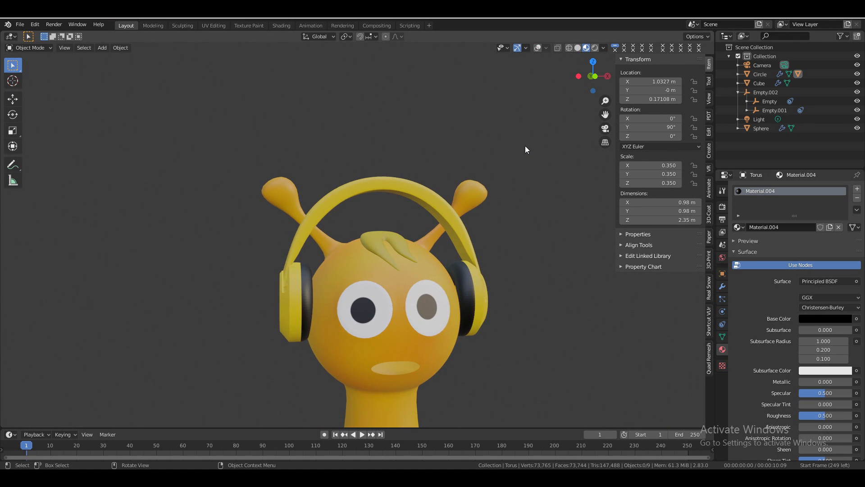
{"action": "scroll", "coordinate": [525, 146], "scroll_direction": "down", "scroll_amount": 3}
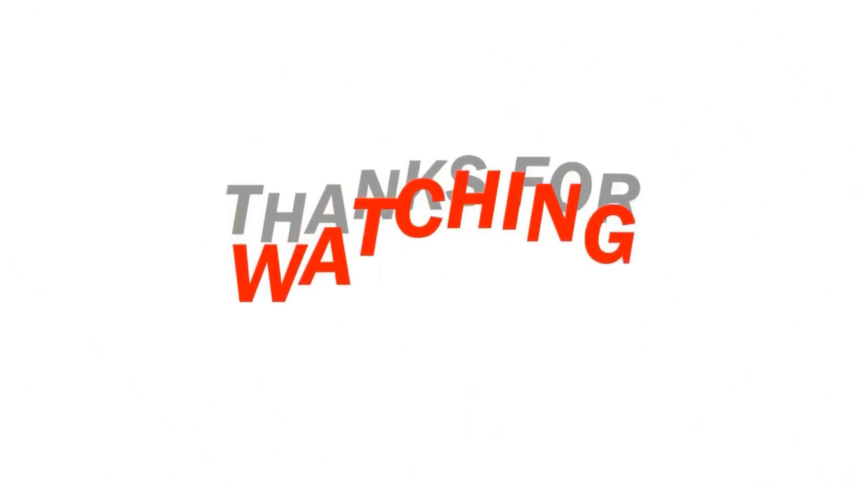